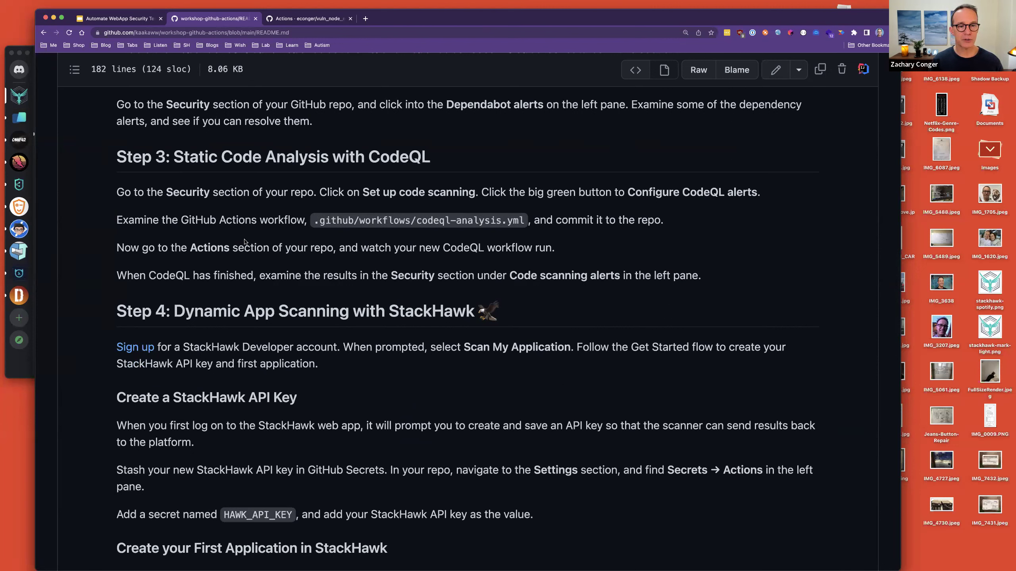
Open code scanning in the vuln_node_express repository's security section and start configuring a scanning tool
{"action": "left_click", "coordinate": [309, 19]}
{"action": "left_click", "coordinate": [86, 168]}
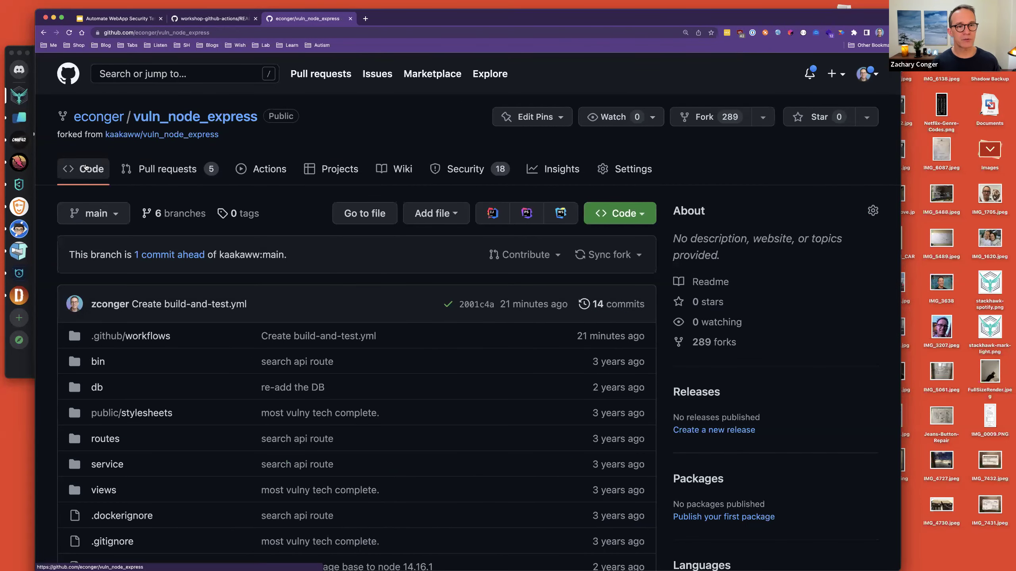
{"action": "left_click", "coordinate": [462, 173]}
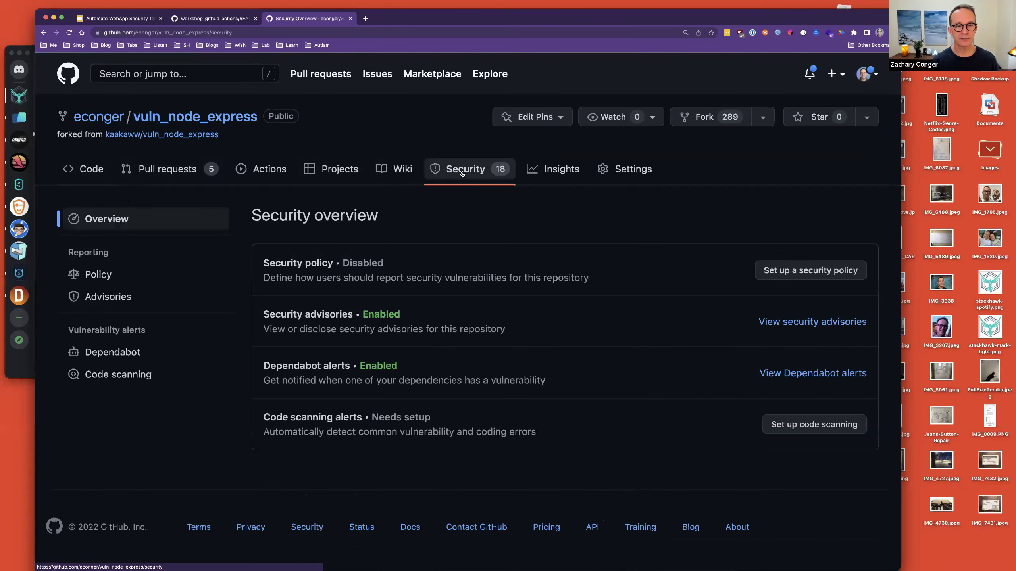
{"action": "left_click", "coordinate": [109, 381]}
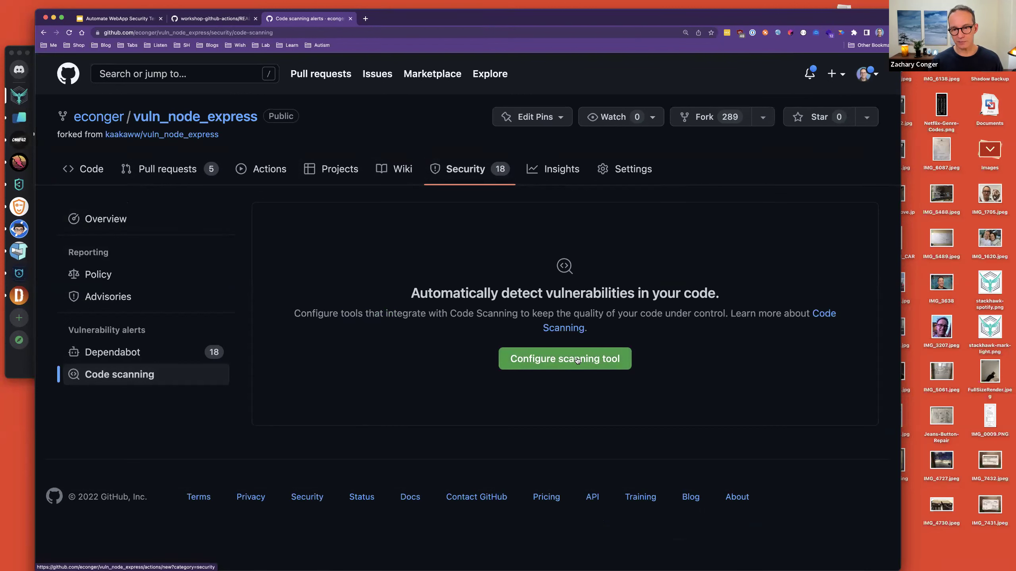
{"action": "left_click", "coordinate": [577, 360]}
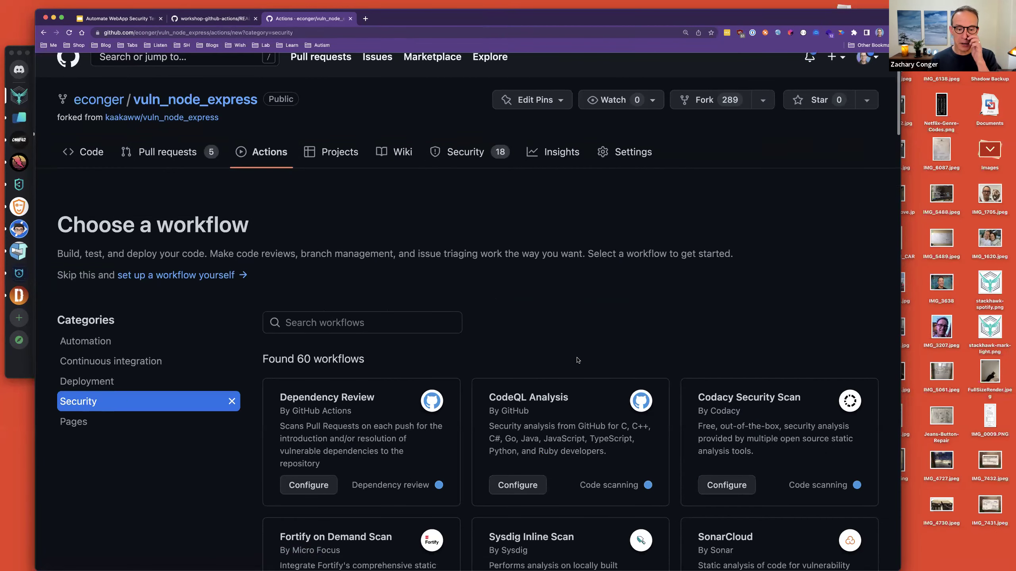
Browse the catalogue of Security workflows to survey the available code scanning tools
{"action": "scroll", "coordinate": [577, 361], "scroll_direction": "down", "scroll_amount": 1}
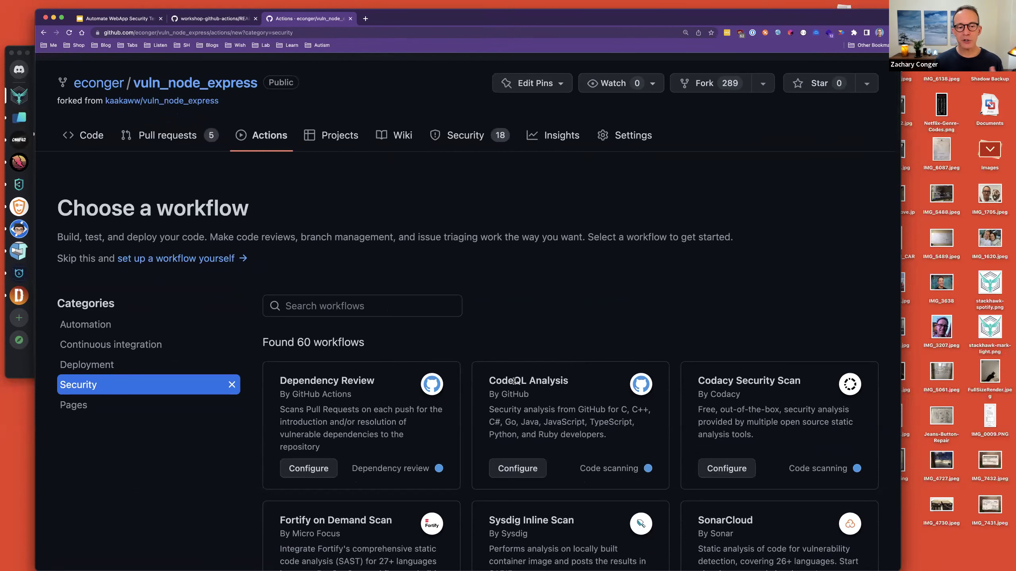
{"action": "scroll", "coordinate": [514, 381], "scroll_direction": "down", "scroll_amount": 4}
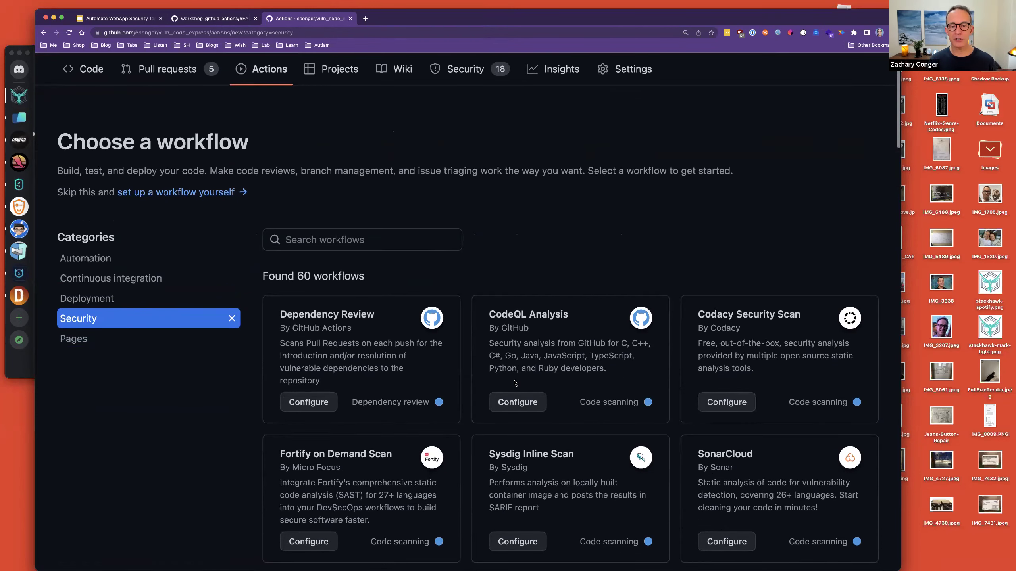
{"action": "scroll", "coordinate": [513, 381], "scroll_direction": "down", "scroll_amount": 1}
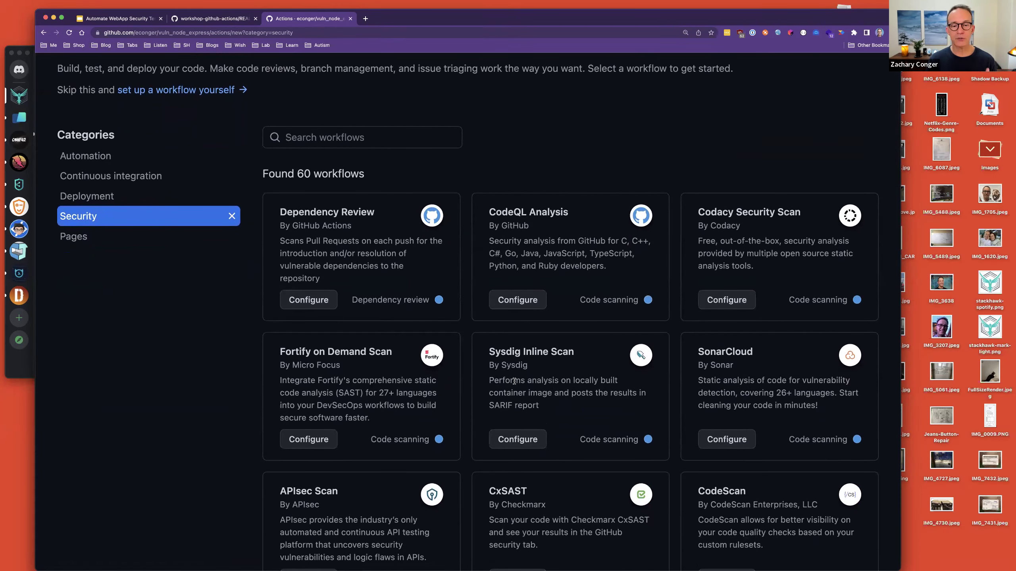
{"action": "scroll", "coordinate": [514, 381], "scroll_direction": "down", "scroll_amount": 1}
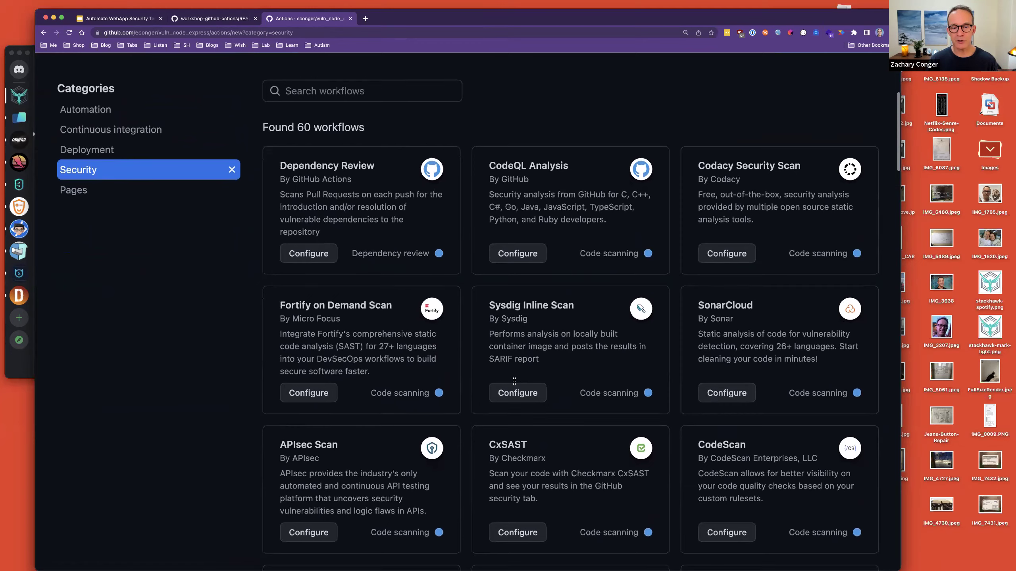
{"action": "scroll", "coordinate": [515, 384], "scroll_direction": "down", "scroll_amount": 10}
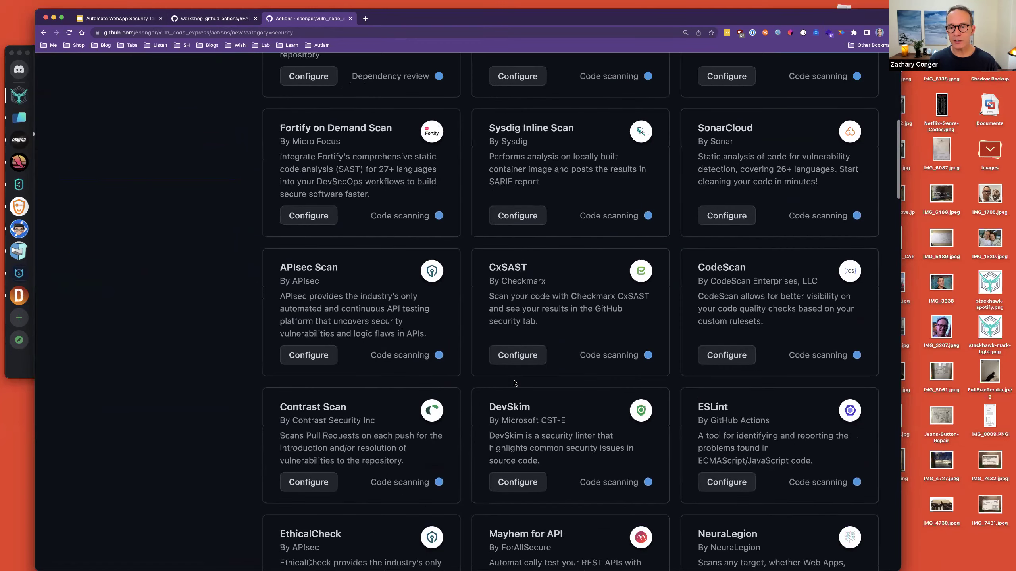
{"action": "scroll", "coordinate": [515, 381], "scroll_direction": "down", "scroll_amount": 18}
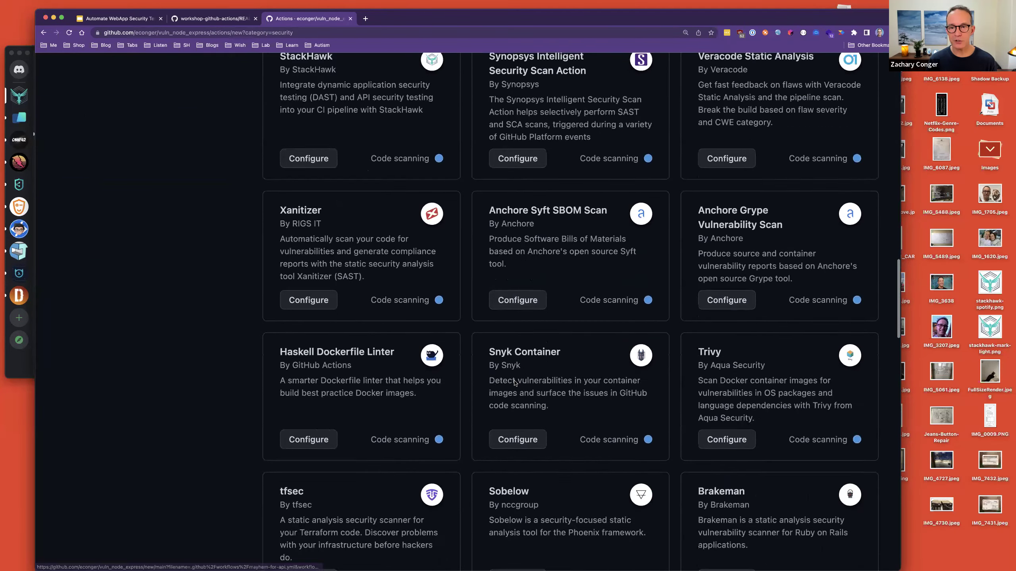
{"action": "scroll", "coordinate": [452, 283], "scroll_direction": "down", "scroll_amount": 6}
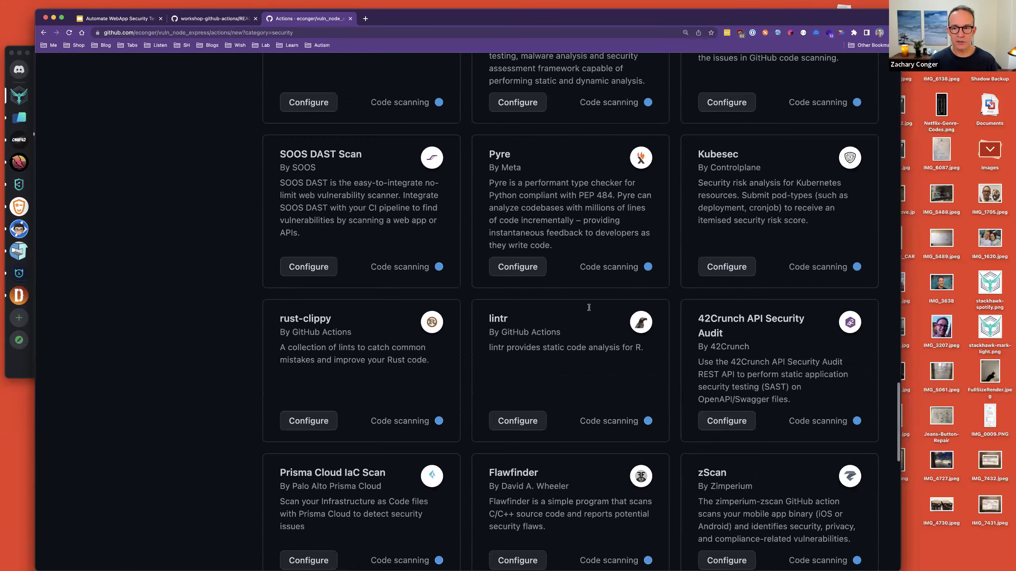
{"action": "scroll", "coordinate": [589, 307], "scroll_direction": "up", "scroll_amount": 4}
{"action": "scroll", "coordinate": [589, 307], "scroll_direction": "up", "scroll_amount": 4}
{"action": "scroll", "coordinate": [589, 308], "scroll_direction": "down", "scroll_amount": 5}
{"action": "scroll", "coordinate": [589, 308], "scroll_direction": "down", "scroll_amount": 1}
{"action": "scroll", "coordinate": [596, 308], "scroll_direction": "up", "scroll_amount": 5}
{"action": "scroll", "coordinate": [608, 308], "scroll_direction": "down", "scroll_amount": 15}
{"action": "scroll", "coordinate": [624, 309], "scroll_direction": "up", "scroll_amount": 3}
{"action": "scroll", "coordinate": [624, 308], "scroll_direction": "up", "scroll_amount": 20}
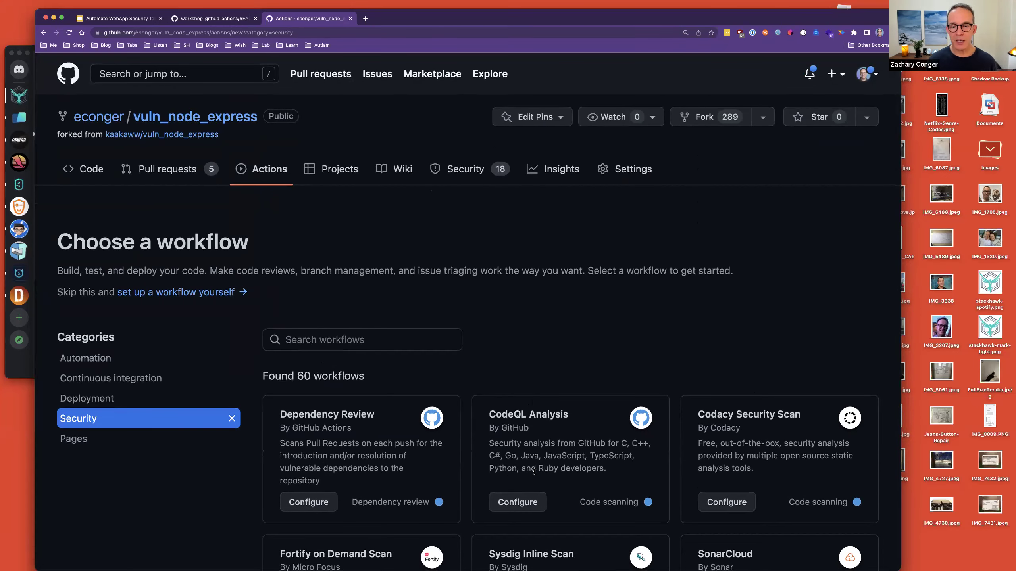
Choose the CodeQL Analysis workflow for configuration and focus the file name codeql.yml
{"action": "scroll", "coordinate": [519, 440], "scroll_direction": "down", "scroll_amount": 2}
{"action": "scroll", "coordinate": [518, 440], "scroll_direction": "down", "scroll_amount": 1}
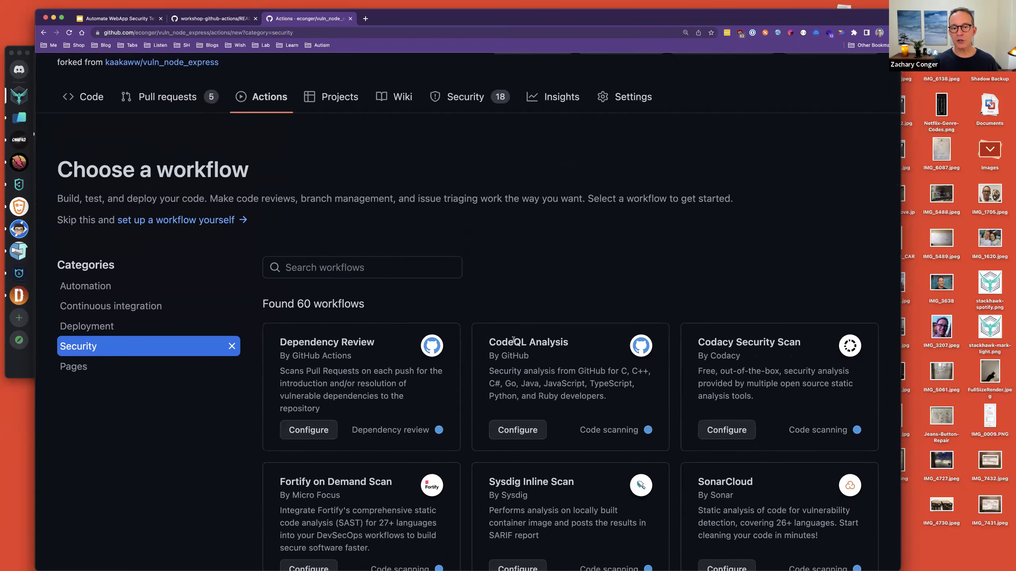
{"action": "left_click", "coordinate": [514, 433]}
{"action": "left_click", "coordinate": [367, 207]}
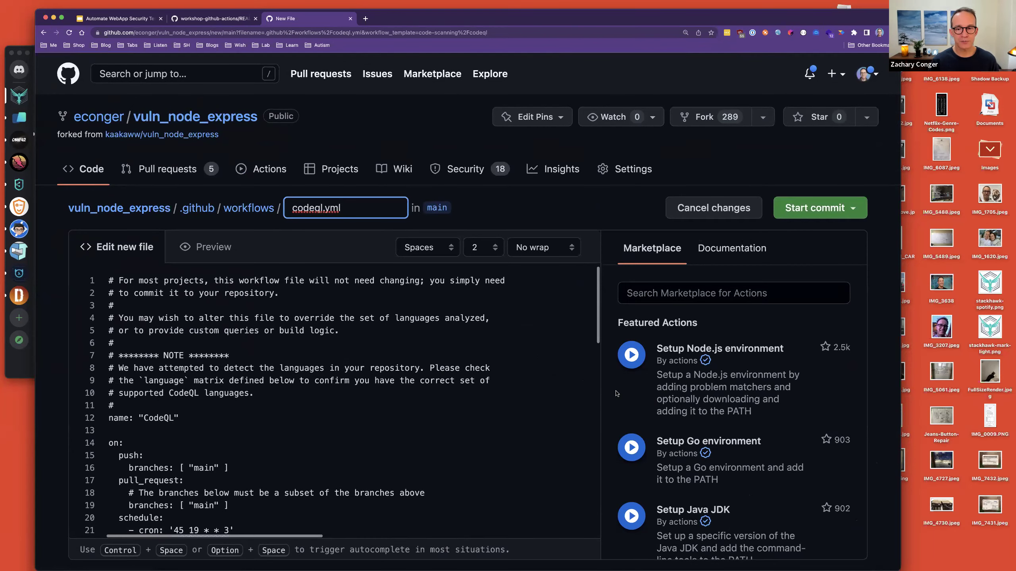
Examine the push, pull request and cron schedule triggers in the CodeQL workflow file
{"action": "scroll", "coordinate": [615, 393], "scroll_direction": "down", "scroll_amount": 4}
{"action": "scroll", "coordinate": [564, 389], "scroll_direction": "down", "scroll_amount": 3}
{"action": "scroll", "coordinate": [564, 388], "scroll_direction": "down", "scroll_amount": 3}
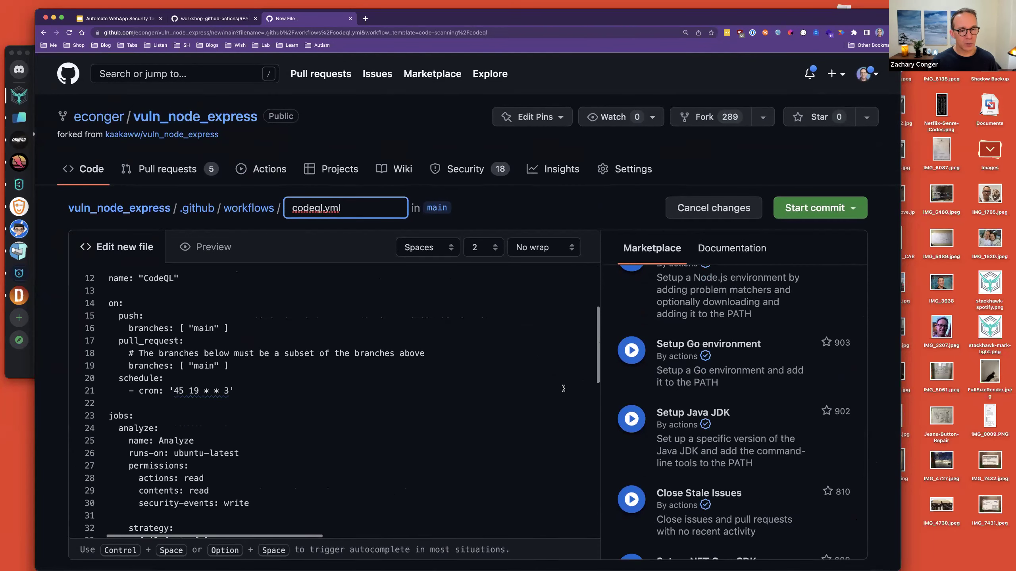
{"action": "scroll", "coordinate": [526, 385], "scroll_direction": "up", "scroll_amount": 2}
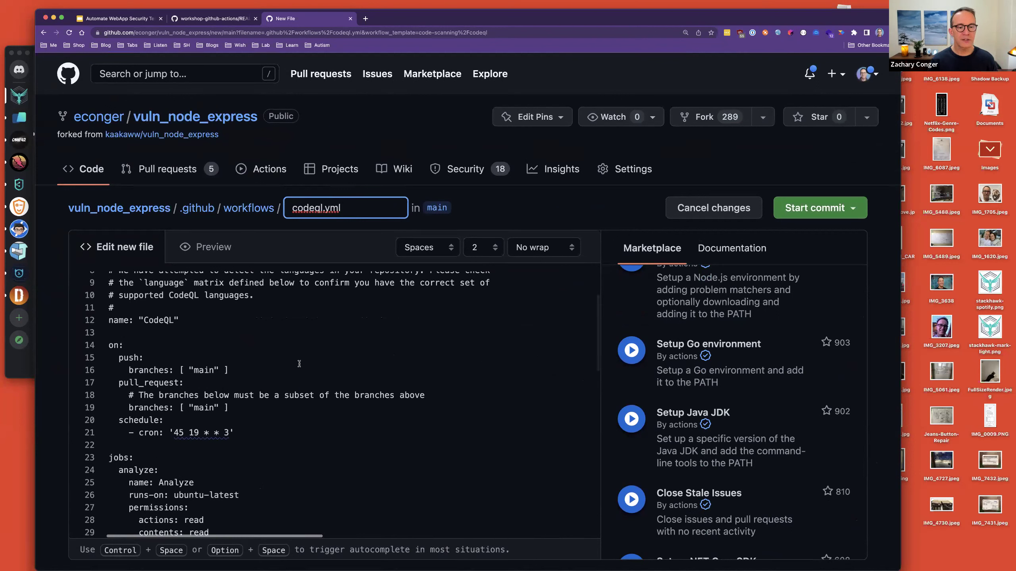
{"action": "left_click", "coordinate": [255, 370]}
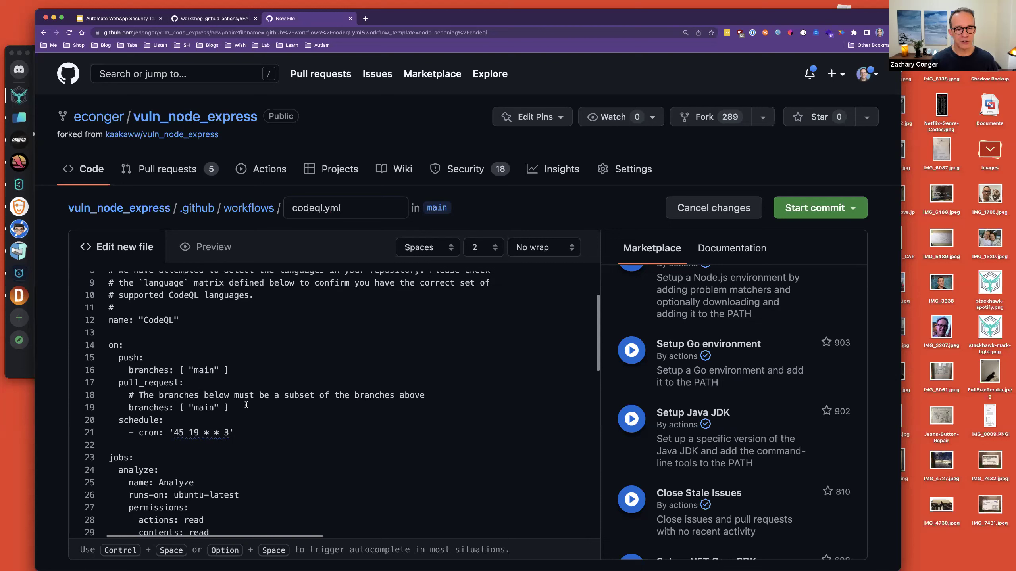
{"action": "left_click", "coordinate": [251, 434]}
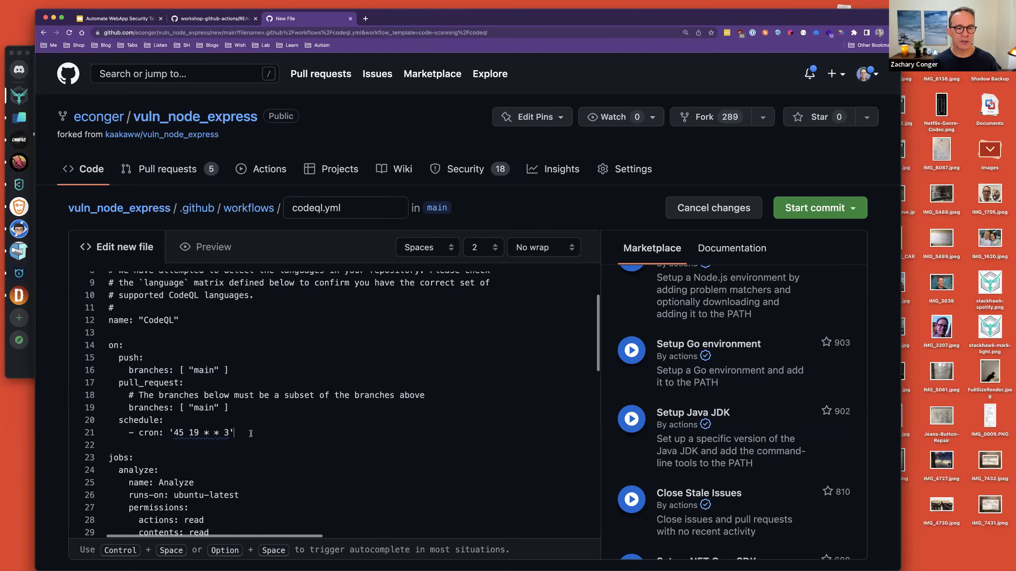
Review the analyze job's strategy matrix, comparing its language setting with the languages CodeQL supports
{"action": "scroll", "coordinate": [251, 434], "scroll_direction": "down", "scroll_amount": 4}
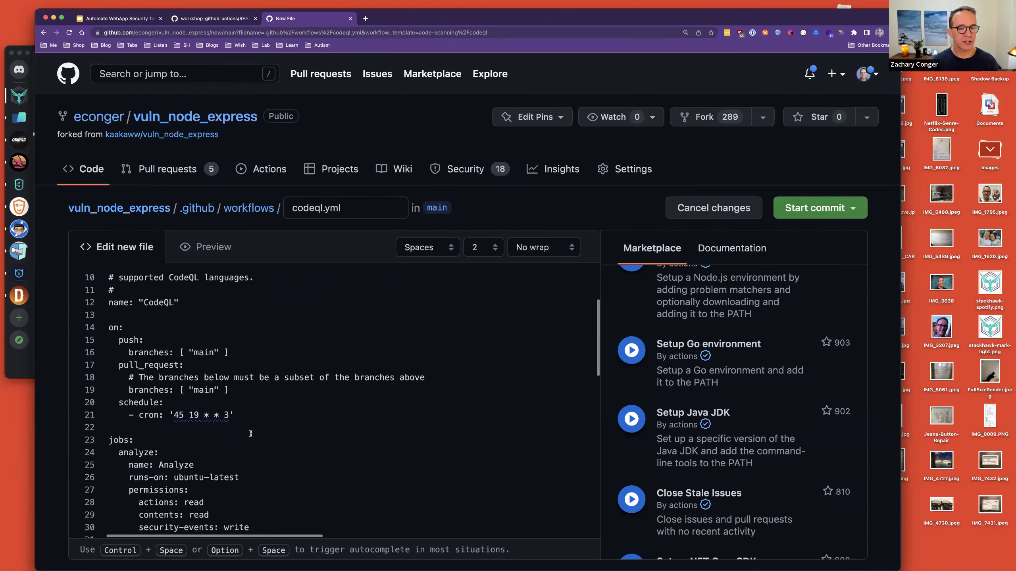
{"action": "scroll", "coordinate": [251, 434], "scroll_direction": "down", "scroll_amount": 3}
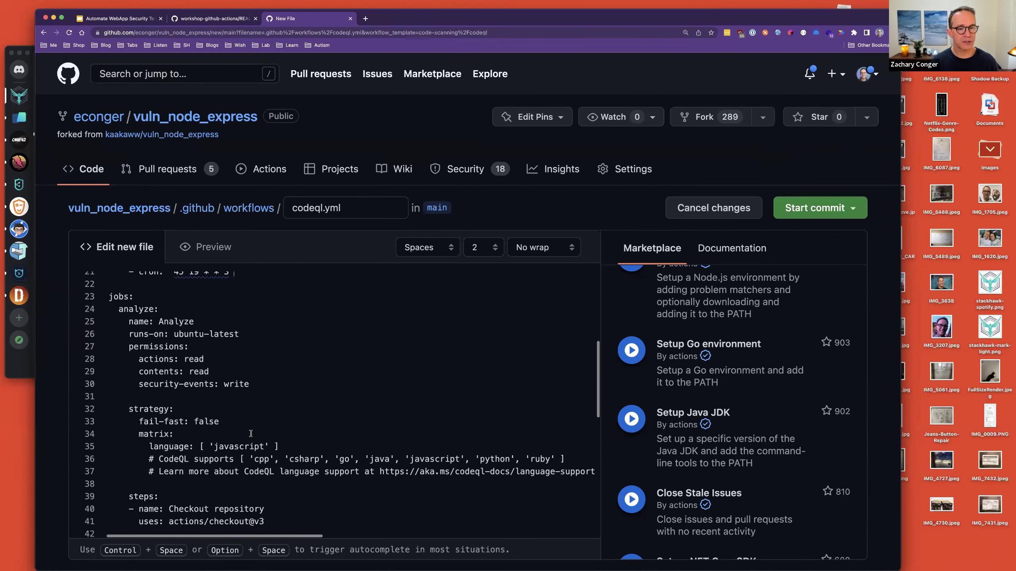
{"action": "double_click", "coordinate": [132, 310]}
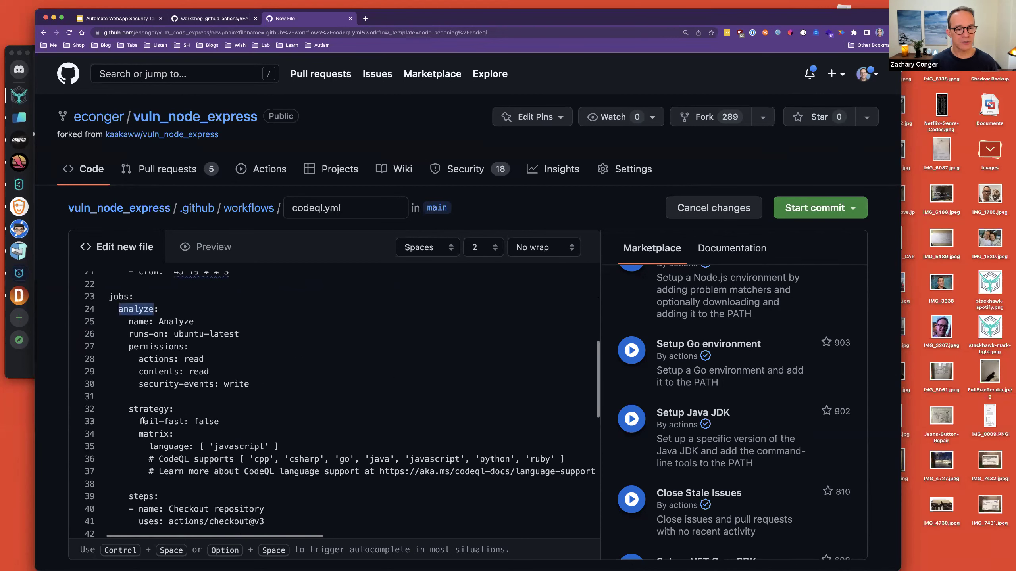
{"action": "scroll", "coordinate": [143, 421], "scroll_direction": "down", "scroll_amount": 1}
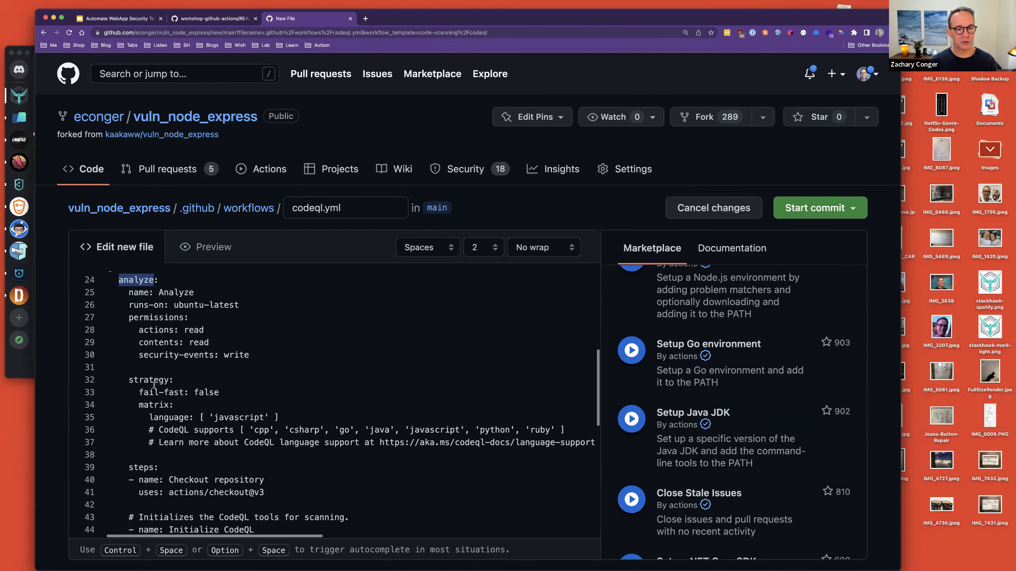
{"action": "double_click", "coordinate": [145, 406]}
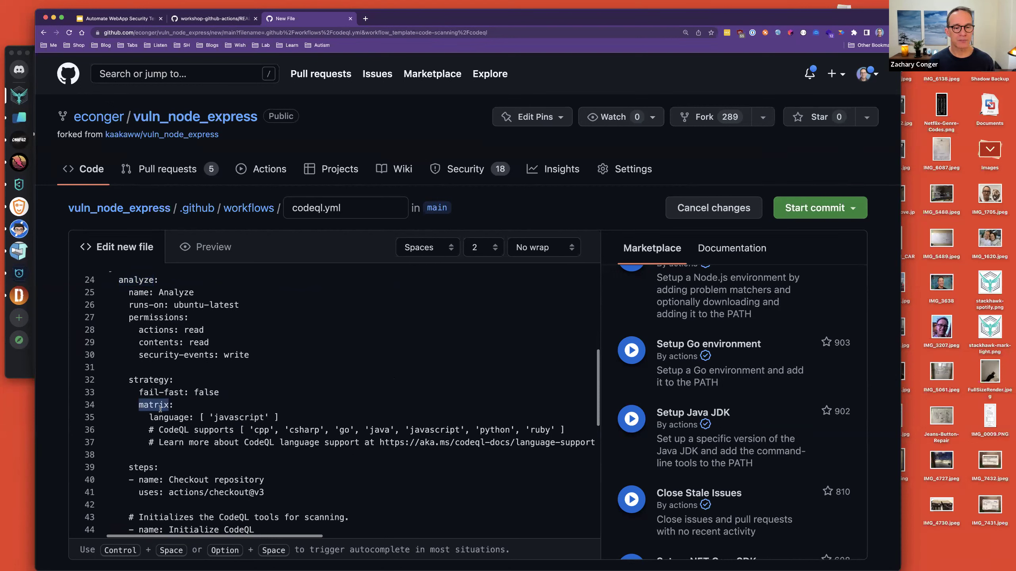
{"action": "double_click", "coordinate": [247, 416]}
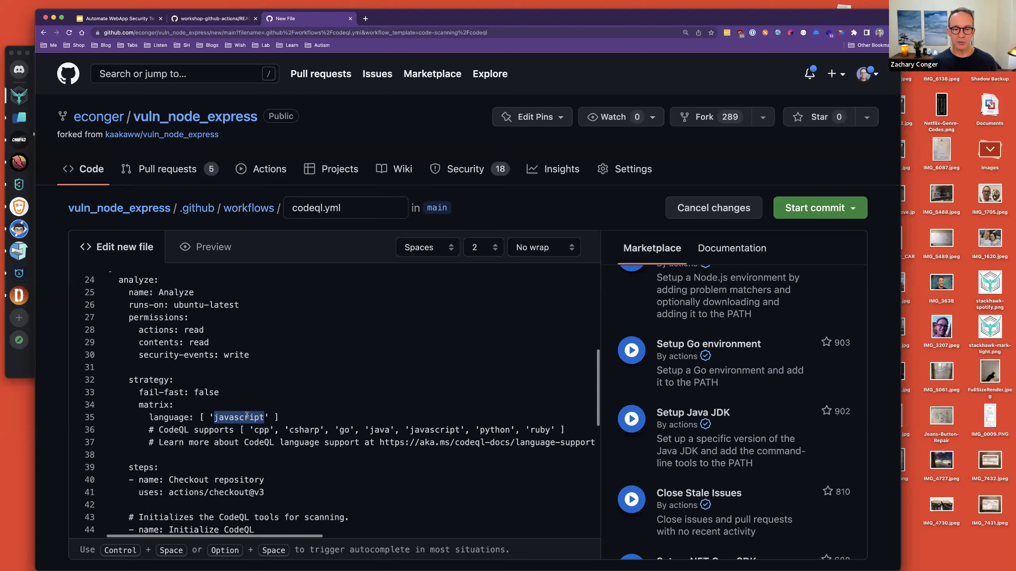
{"action": "double_click", "coordinate": [378, 430]}
{"action": "double_click", "coordinate": [346, 430]}
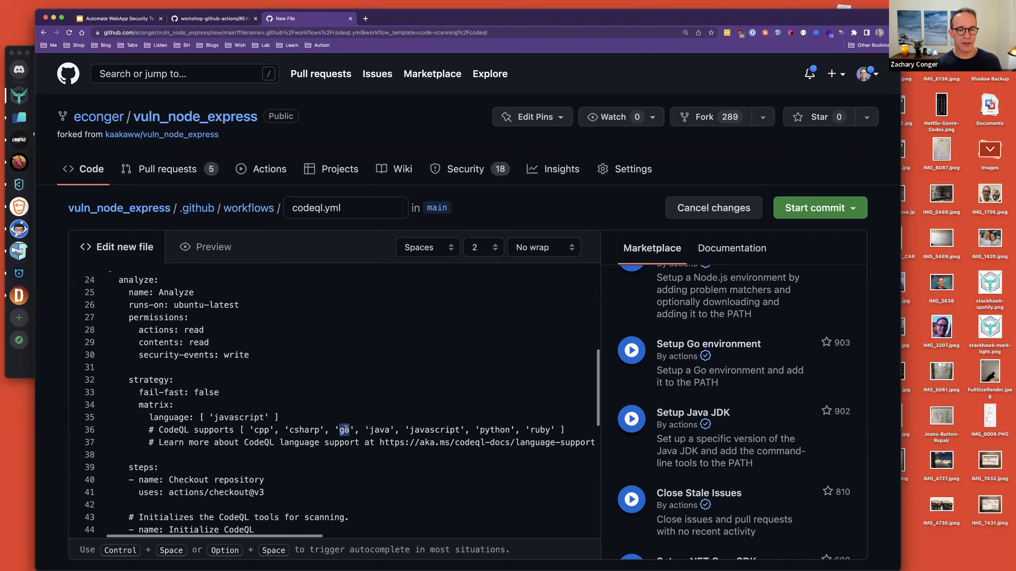
{"action": "double_click", "coordinate": [242, 417]}
Review the analyze job's steps from repository checkout and CodeQL initialization through Autobuild to the CodeQL analysis
{"action": "scroll", "coordinate": [242, 416], "scroll_direction": "down", "scroll_amount": 5}
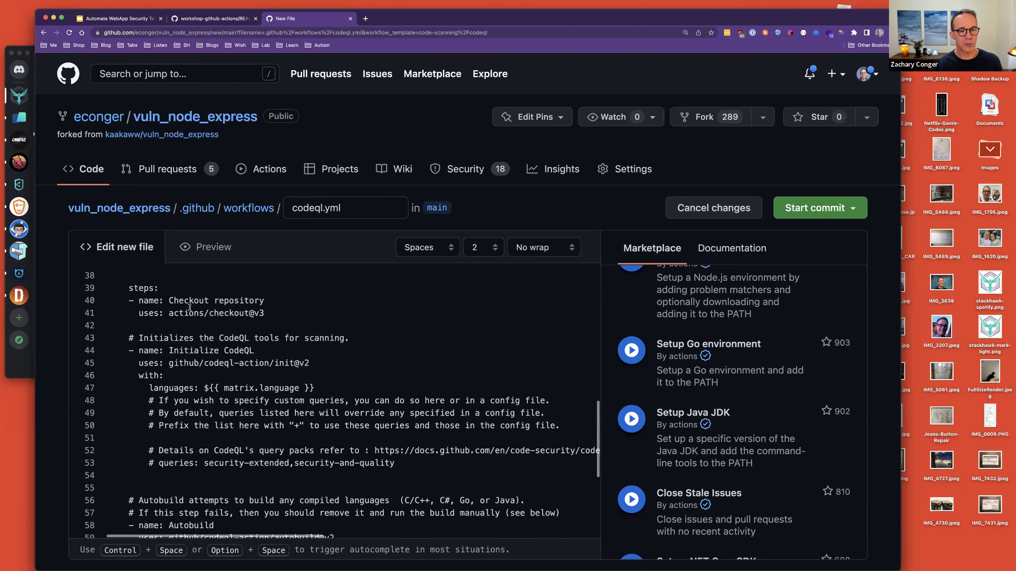
{"action": "scroll", "coordinate": [217, 350], "scroll_direction": "down", "scroll_amount": 1}
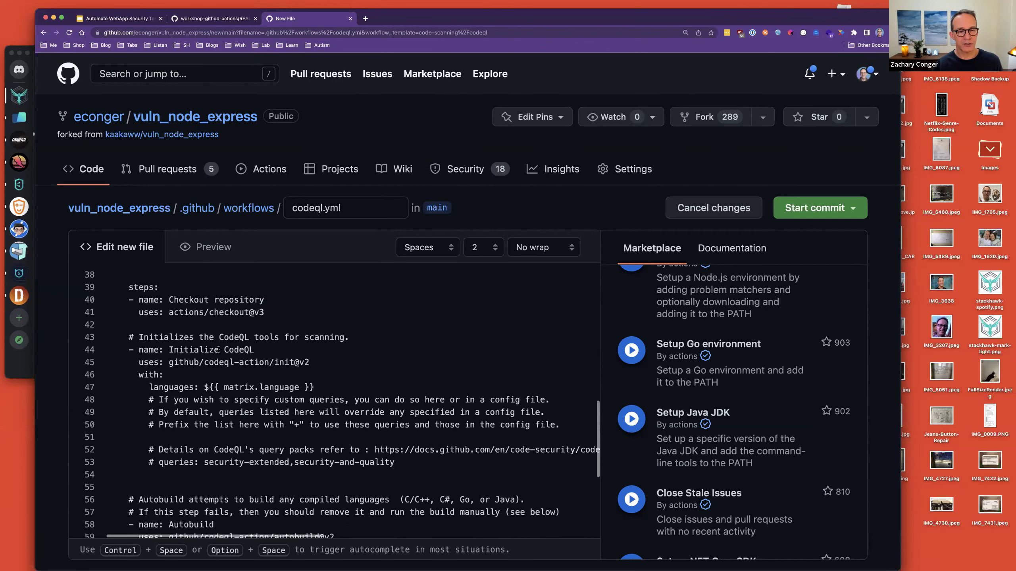
{"action": "scroll", "coordinate": [217, 349], "scroll_direction": "down", "scroll_amount": 1}
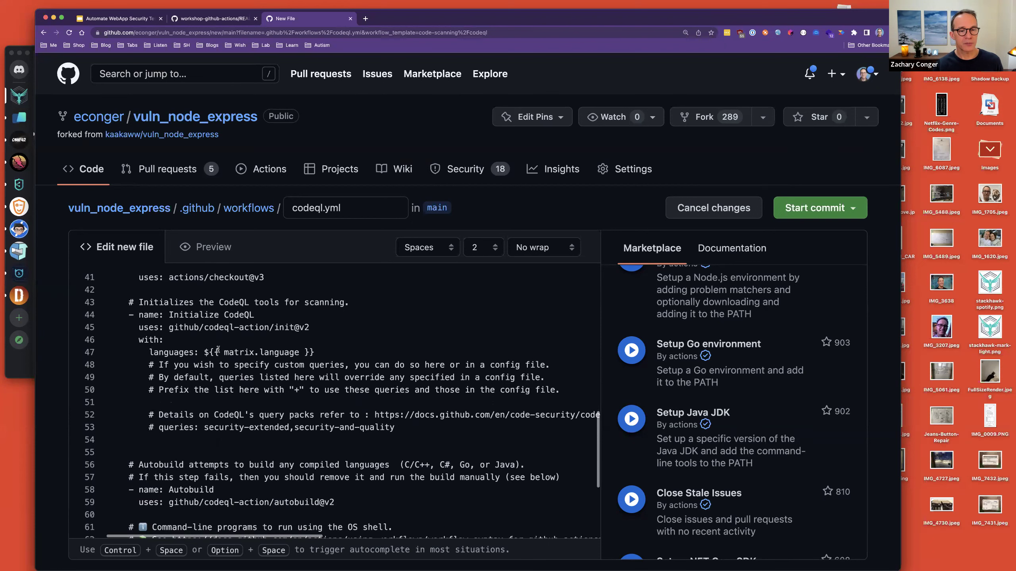
{"action": "double_click", "coordinate": [281, 352]}
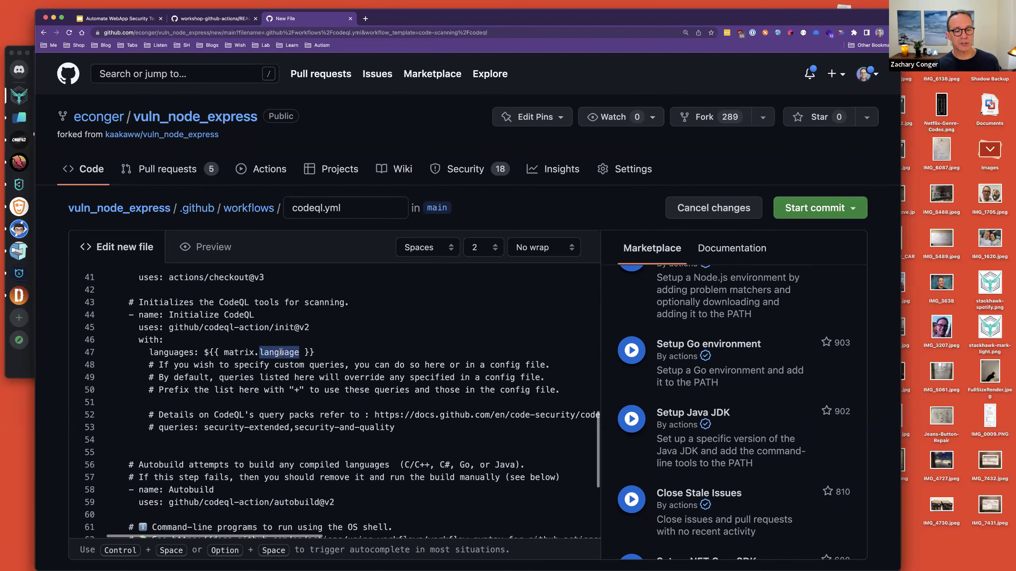
{"action": "scroll", "coordinate": [312, 380], "scroll_direction": "down", "scroll_amount": 4}
{"action": "left_click", "coordinate": [337, 401]}
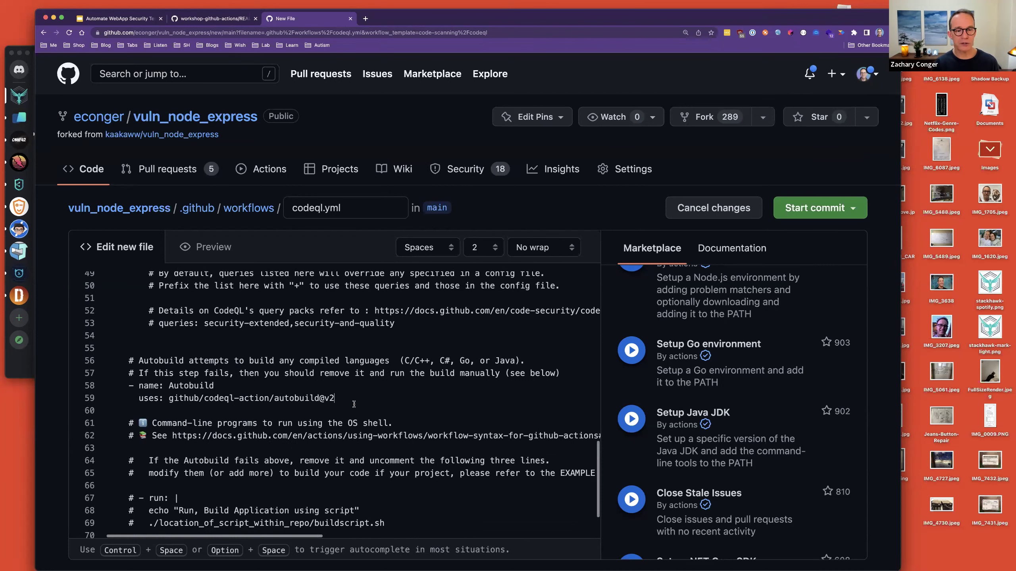
{"action": "scroll", "coordinate": [354, 404], "scroll_direction": "down", "scroll_amount": 1}
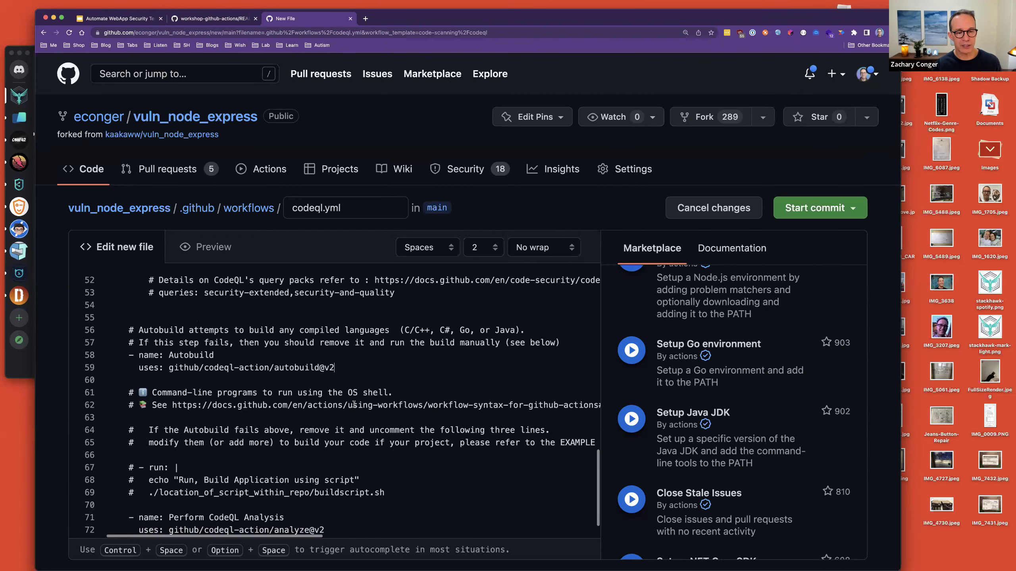
{"action": "scroll", "coordinate": [354, 404], "scroll_direction": "down", "scroll_amount": 2}
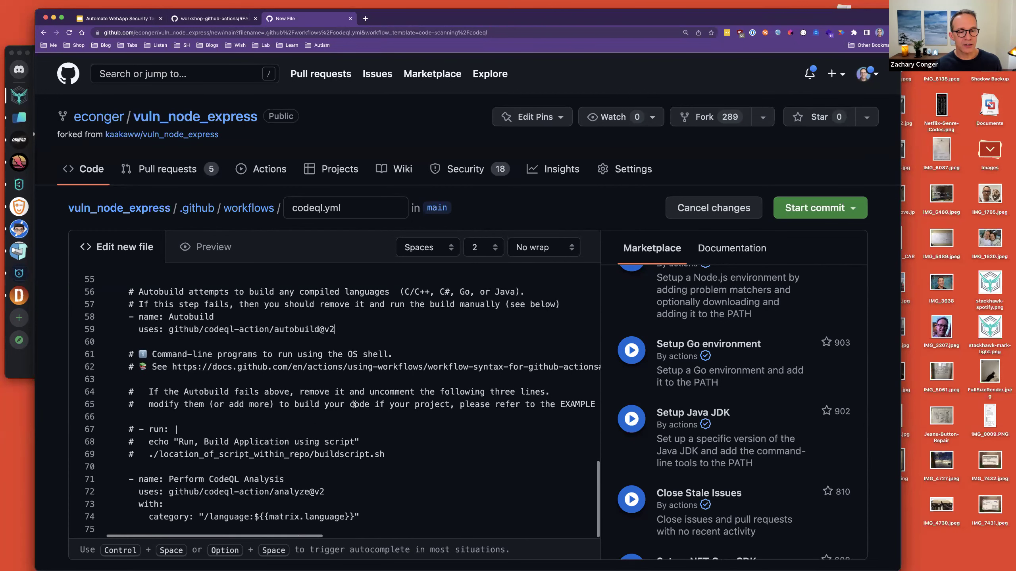
{"action": "left_click", "coordinate": [356, 490]}
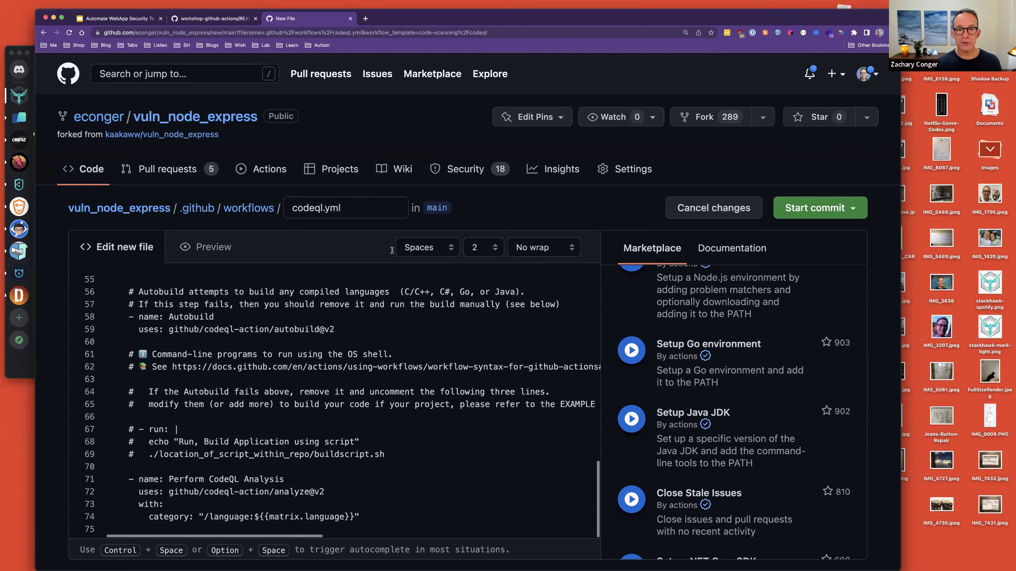
Commit the new codeql.yml workflow file directly to the main branch with the default commit message
{"action": "left_click", "coordinate": [815, 205]}
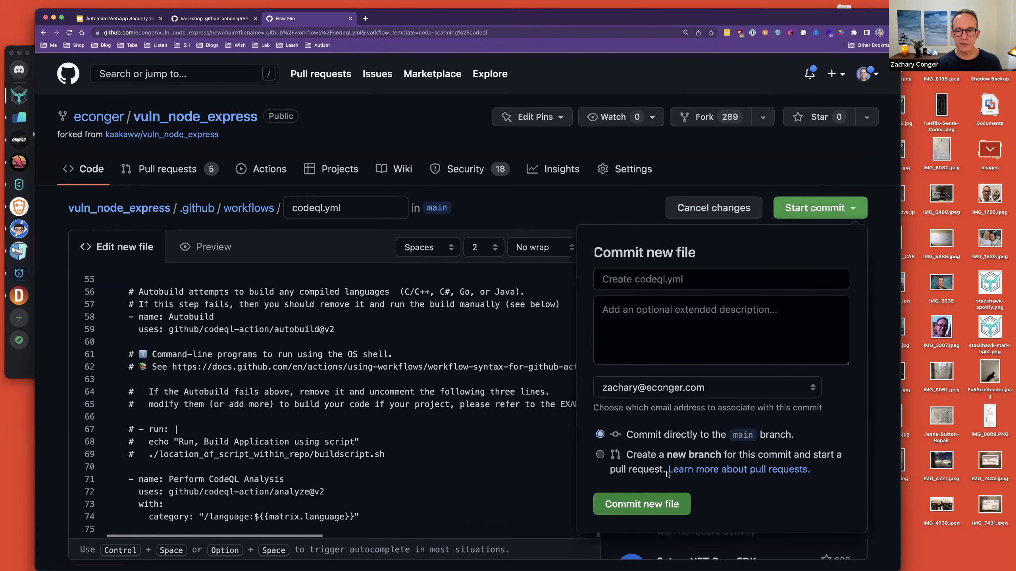
{"action": "left_click", "coordinate": [649, 506]}
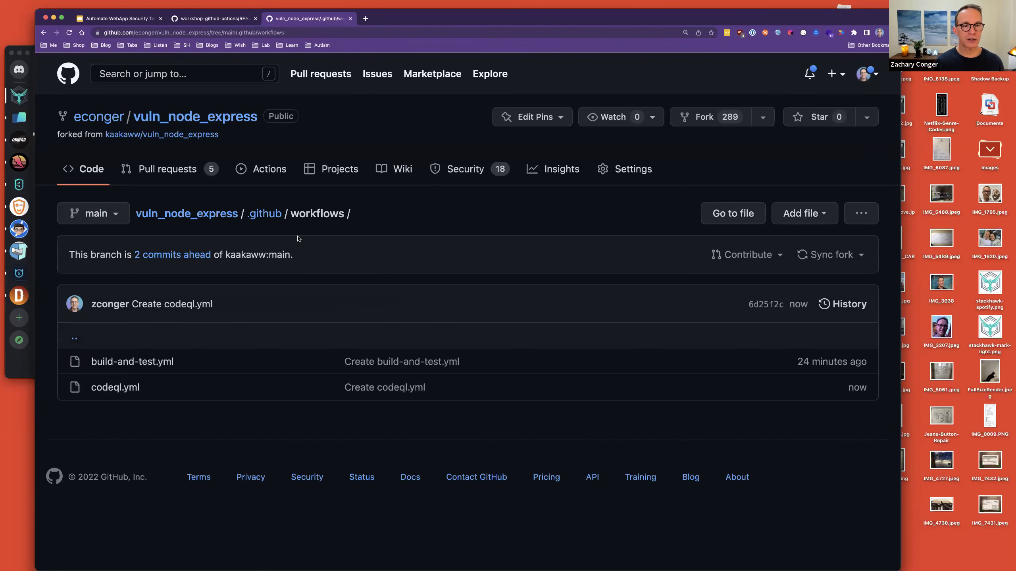
Open the Analyze (javascript) job of the CodeQL workflow run started by the Create codeql.yml commit
{"action": "left_click", "coordinate": [254, 171]}
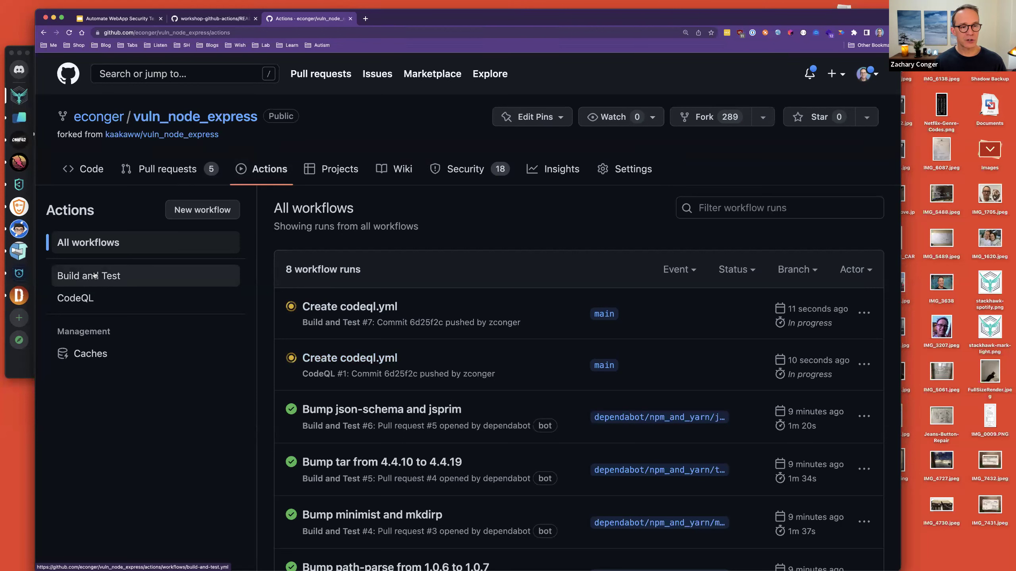
{"action": "left_click", "coordinate": [72, 301]}
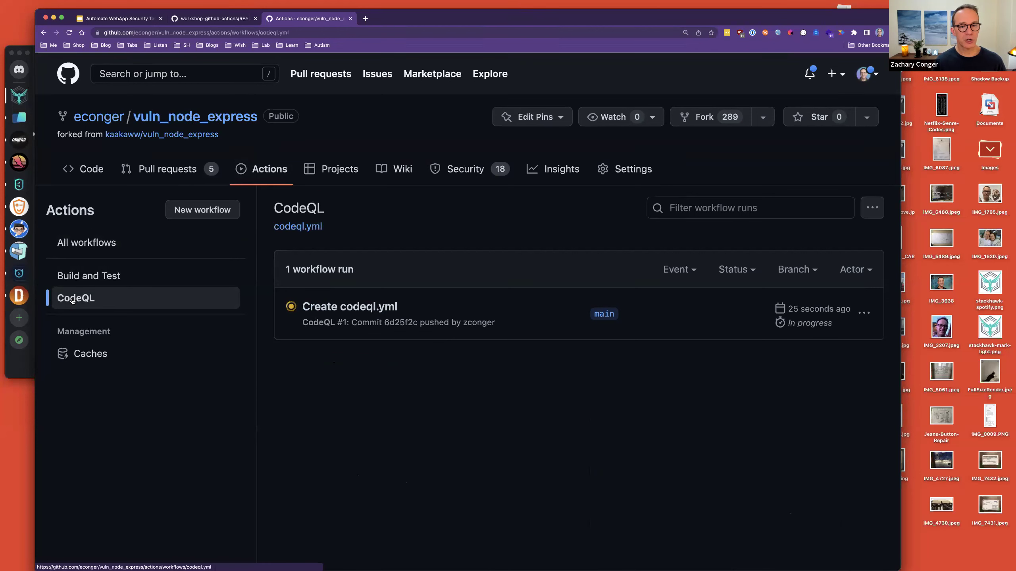
{"action": "left_click", "coordinate": [360, 307]}
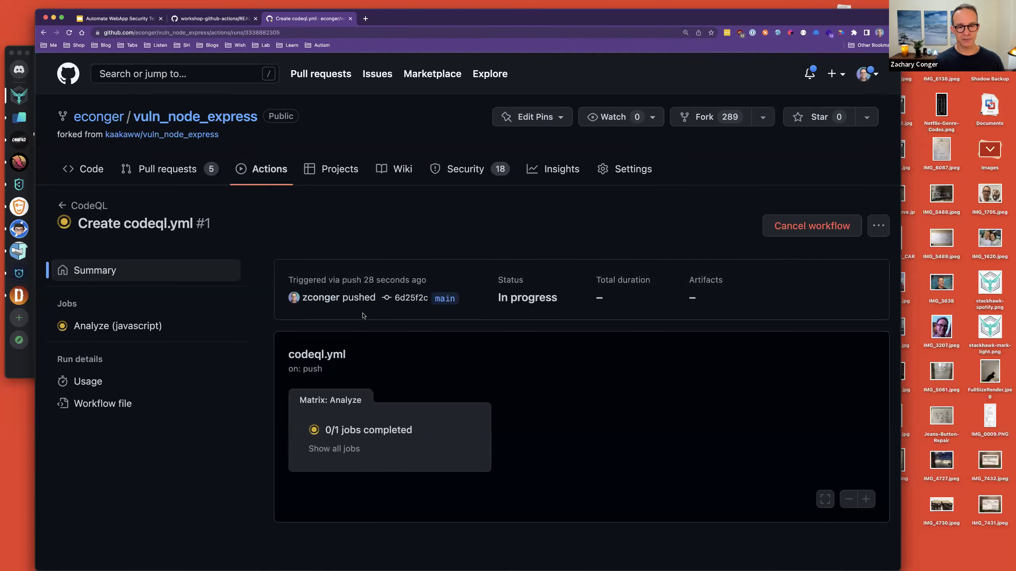
{"action": "left_click", "coordinate": [358, 436]}
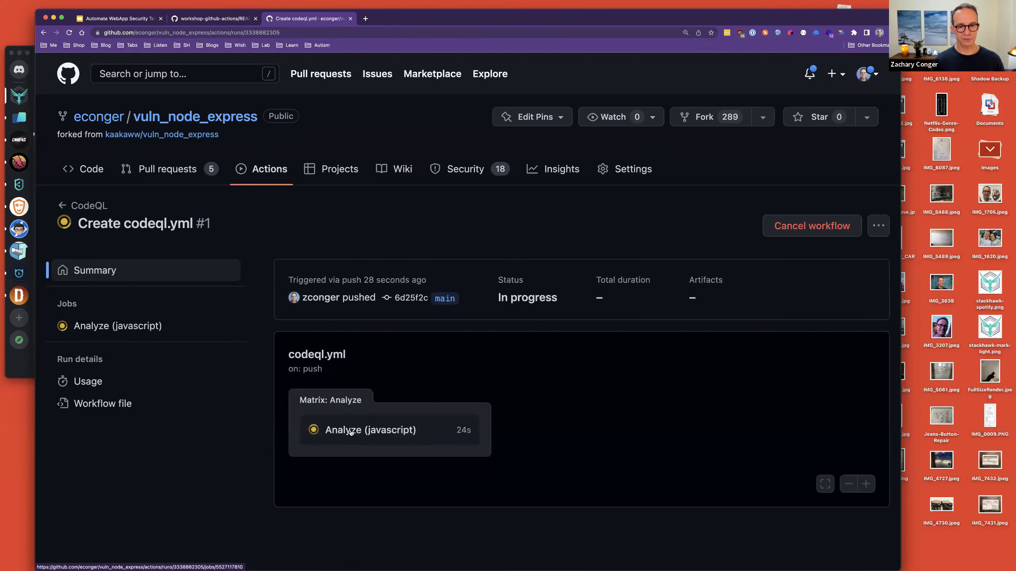
{"action": "left_click", "coordinate": [350, 432]}
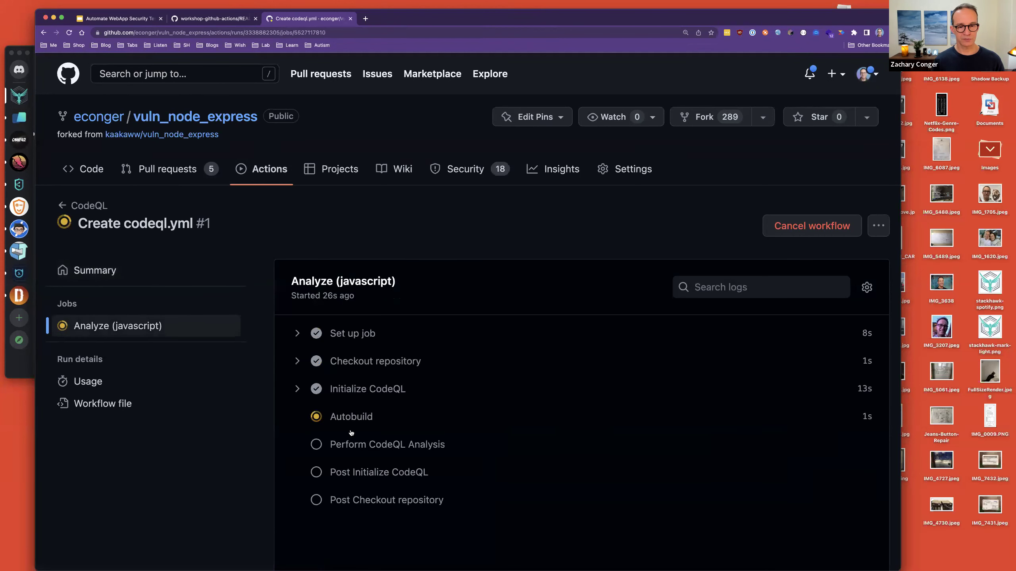
Follow the live log of the Perform CodeQL Analysis step as it compiles the JavaScript security queries
{"action": "scroll", "coordinate": [355, 360], "scroll_direction": "down", "scroll_amount": 2}
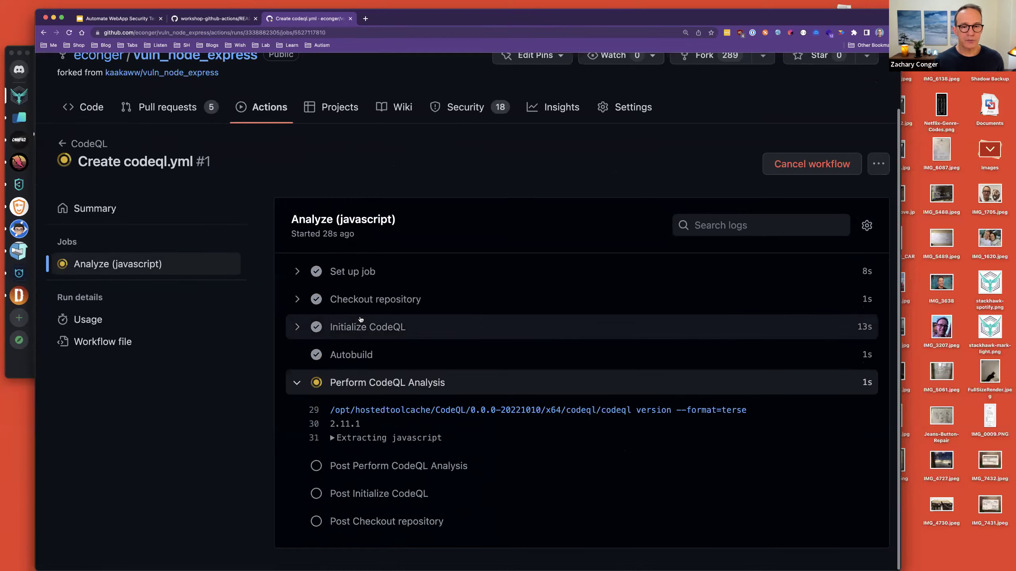
{"action": "scroll", "coordinate": [311, 273], "scroll_direction": "down", "scroll_amount": 5}
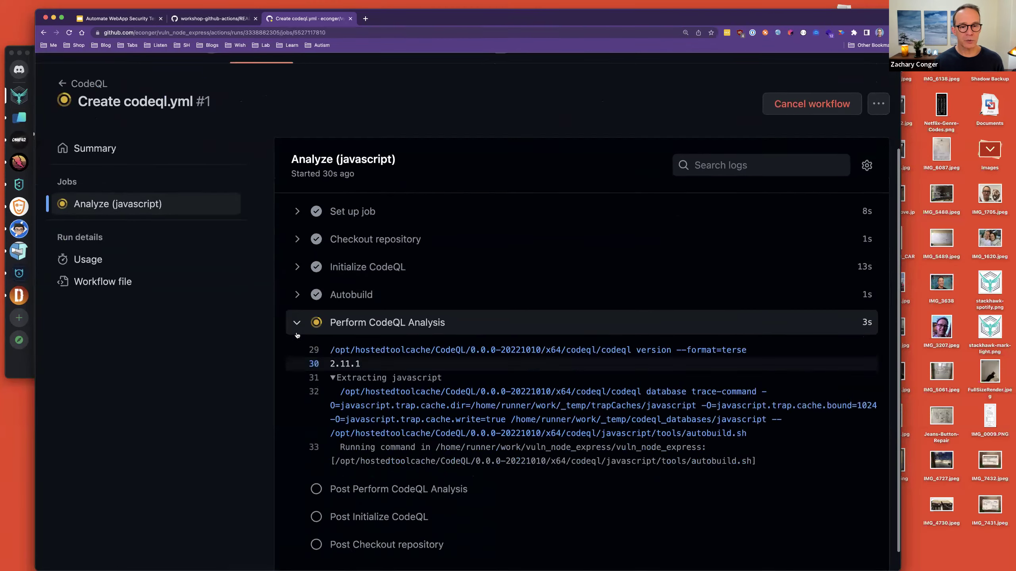
{"action": "scroll", "coordinate": [487, 238], "scroll_direction": "down", "scroll_amount": 10}
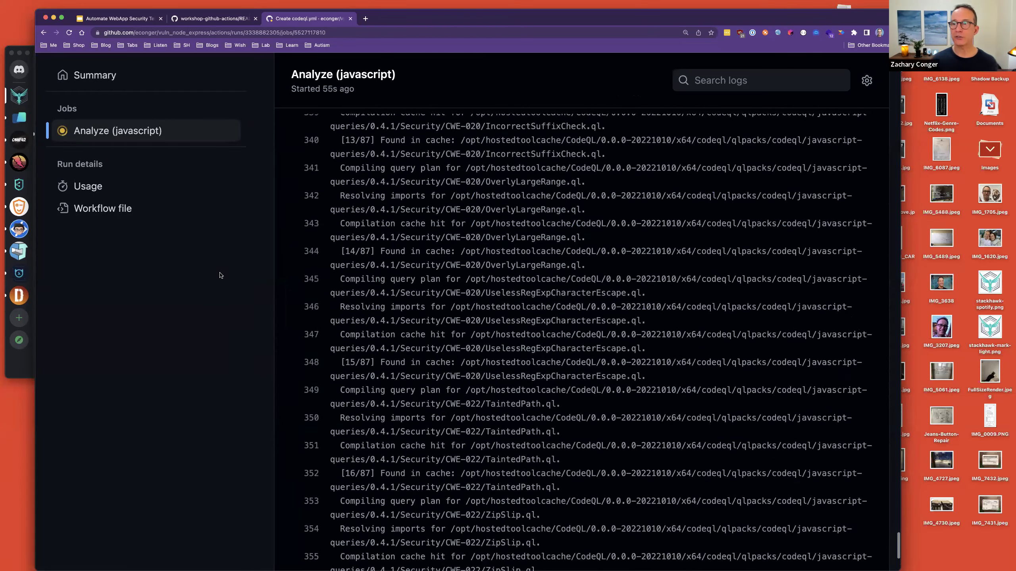
{"action": "mouse_move", "coordinate": [270, 4]}
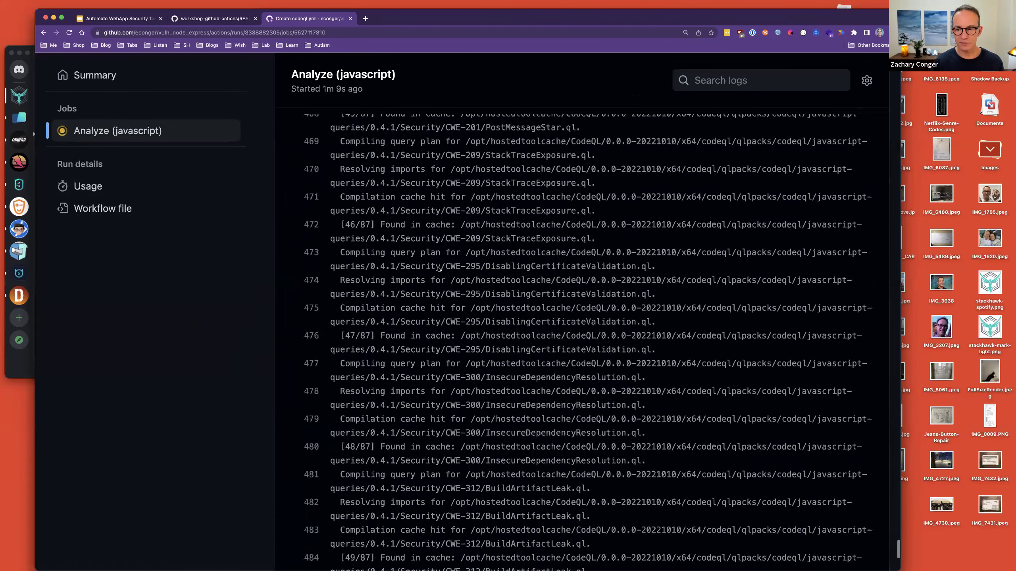
{"action": "scroll", "coordinate": [438, 268], "scroll_direction": "up", "scroll_amount": 10}
{"action": "scroll", "coordinate": [438, 268], "scroll_direction": "down", "scroll_amount": 8}
{"action": "scroll", "coordinate": [438, 268], "scroll_direction": "down", "scroll_amount": 10}
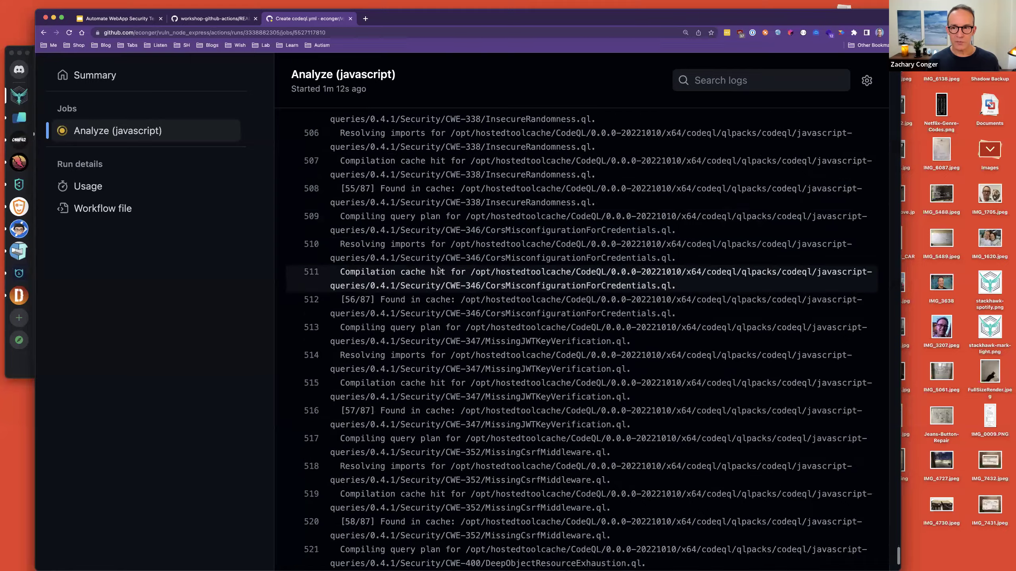
Review the CodeQL analysis log backwards from the compiled security queries to the extraction of the repository's source files
{"action": "scroll", "coordinate": [438, 269], "scroll_direction": "up", "scroll_amount": 15}
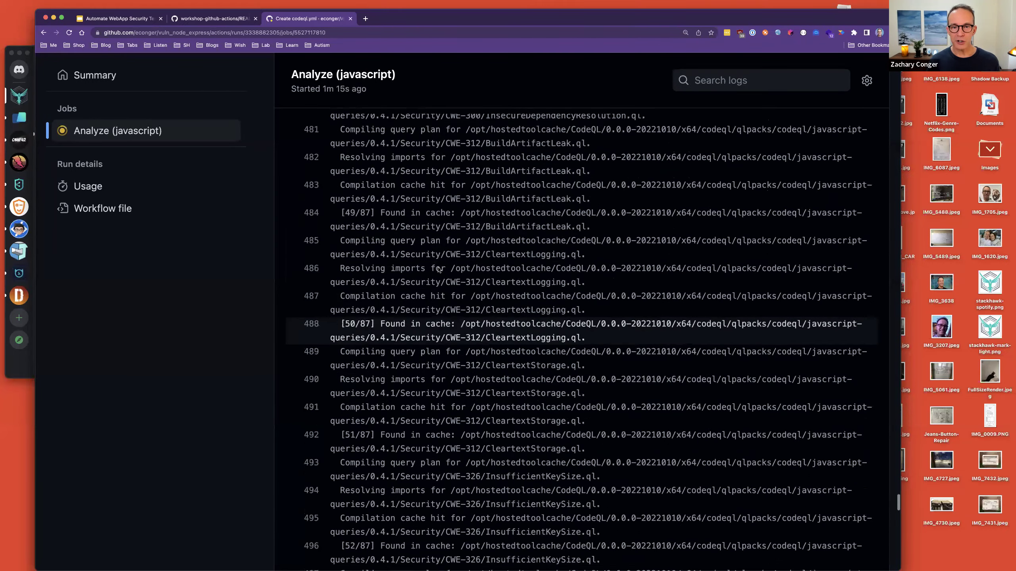
{"action": "scroll", "coordinate": [438, 268], "scroll_direction": "up", "scroll_amount": 18}
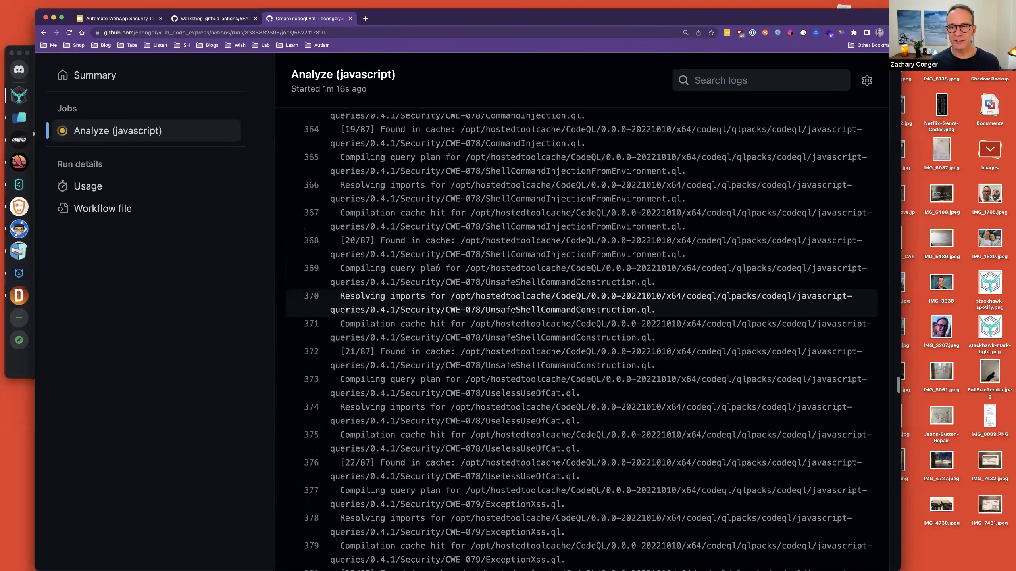
{"action": "scroll", "coordinate": [438, 269], "scroll_direction": "up", "scroll_amount": 20}
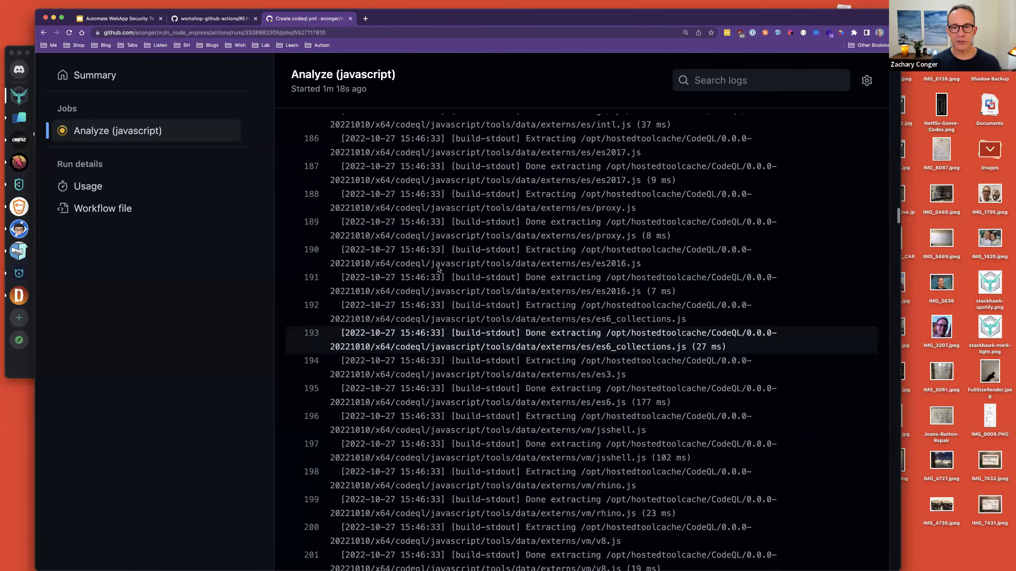
{"action": "scroll", "coordinate": [503, 226], "scroll_direction": "up", "scroll_amount": 20}
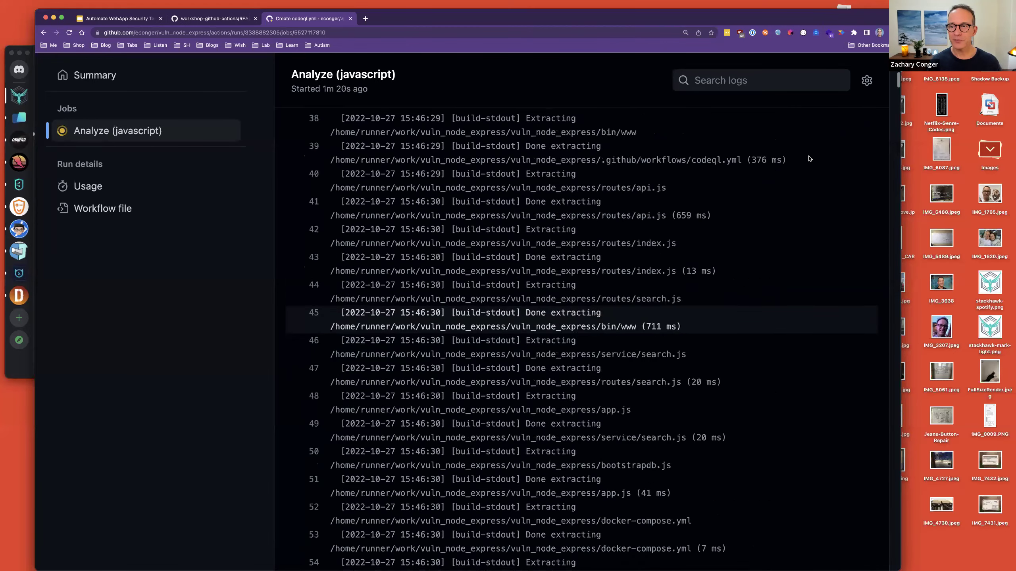
{"action": "scroll", "coordinate": [689, 148], "scroll_direction": "down", "scroll_amount": 5}
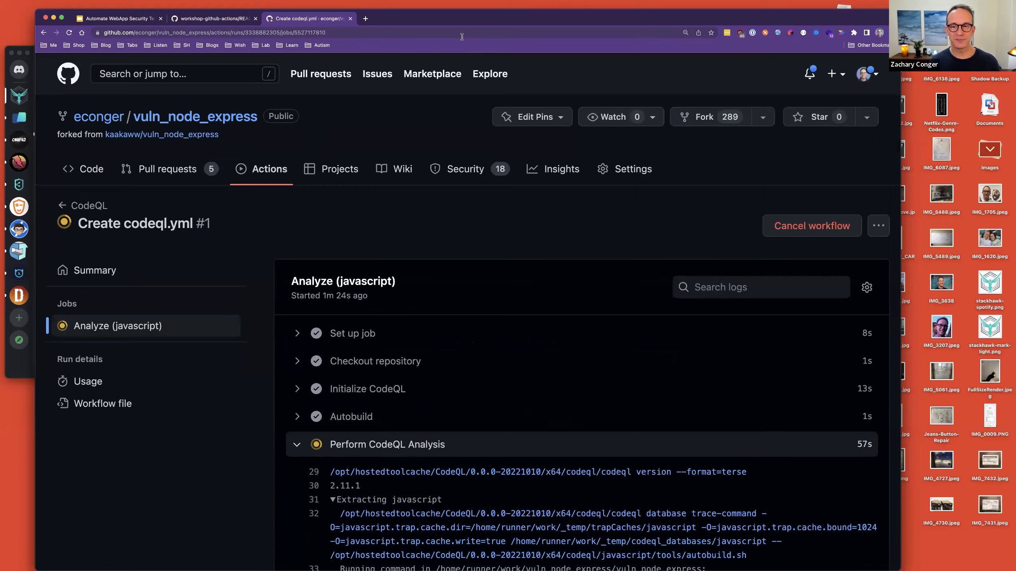
{"action": "scroll", "coordinate": [866, 89], "scroll_direction": "down", "scroll_amount": 4}
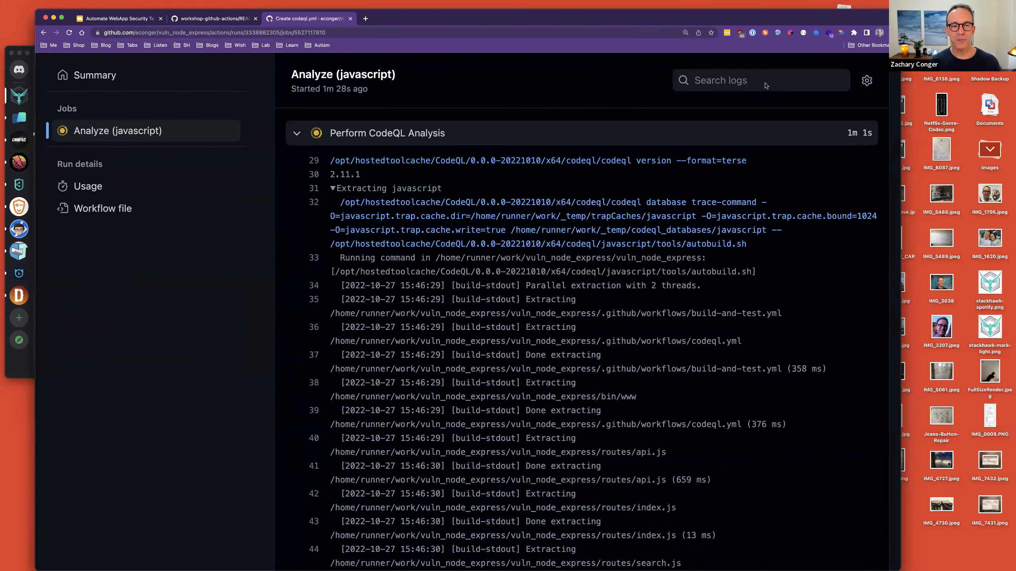
{"action": "scroll", "coordinate": [487, 92], "scroll_direction": "up", "scroll_amount": 8}
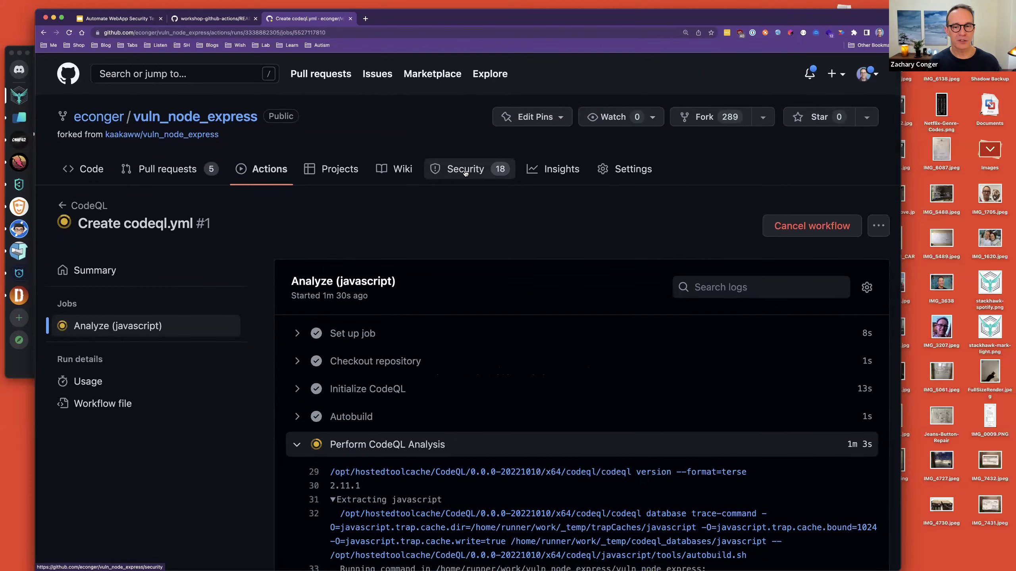
Check the code scanning status in the repository's security overview, and return to the CodeQL run's Analyze (javascript) job to monitor its remaining steps
{"action": "left_click", "coordinate": [465, 171]}
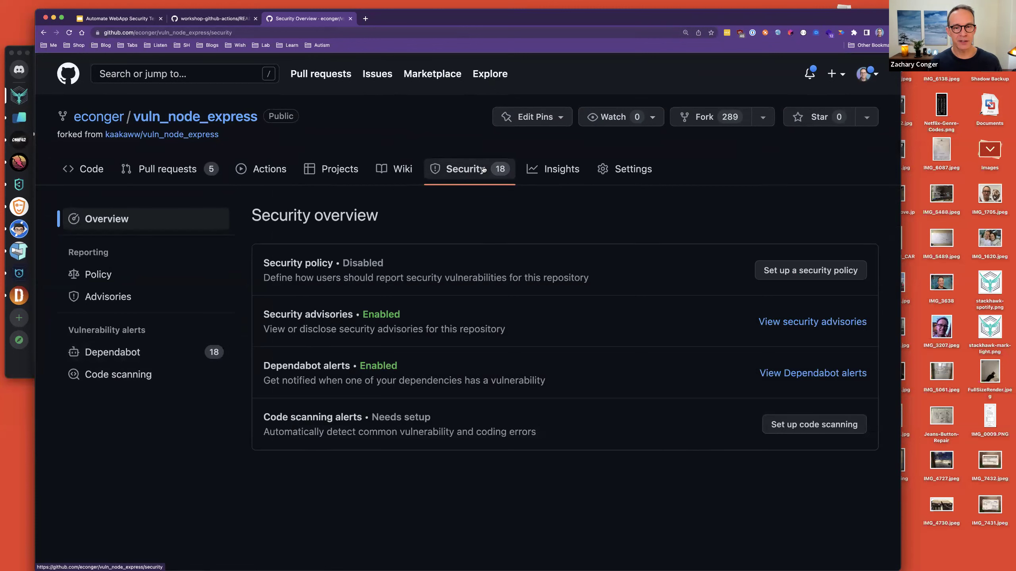
{"action": "left_click", "coordinate": [264, 170]}
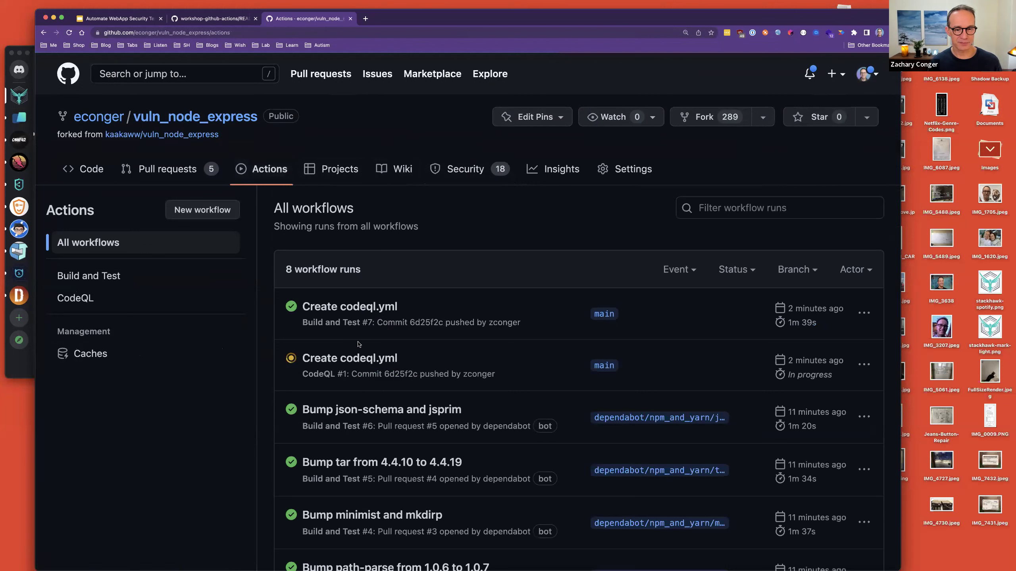
{"action": "left_click", "coordinate": [382, 362]}
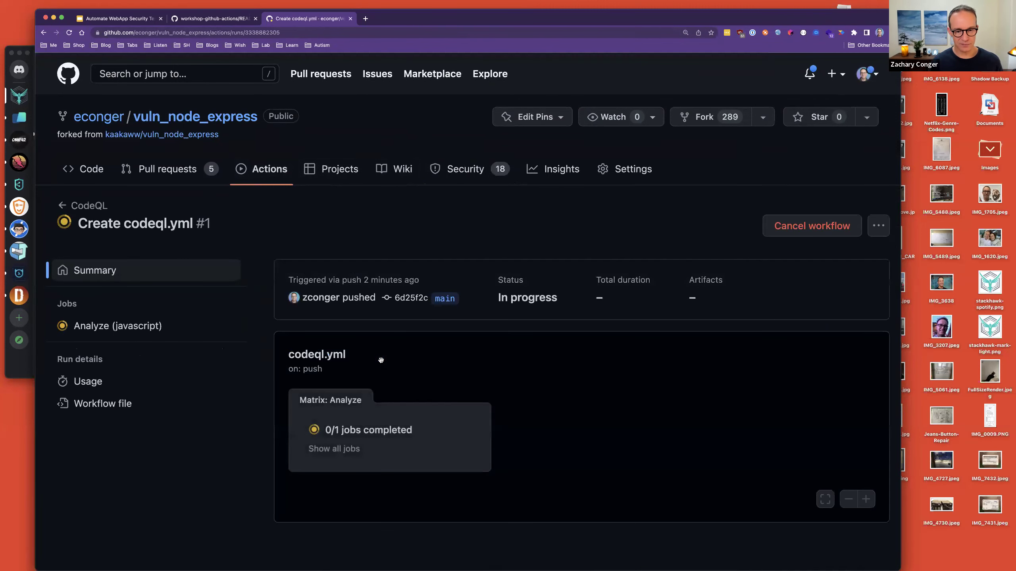
{"action": "left_click", "coordinate": [371, 436]}
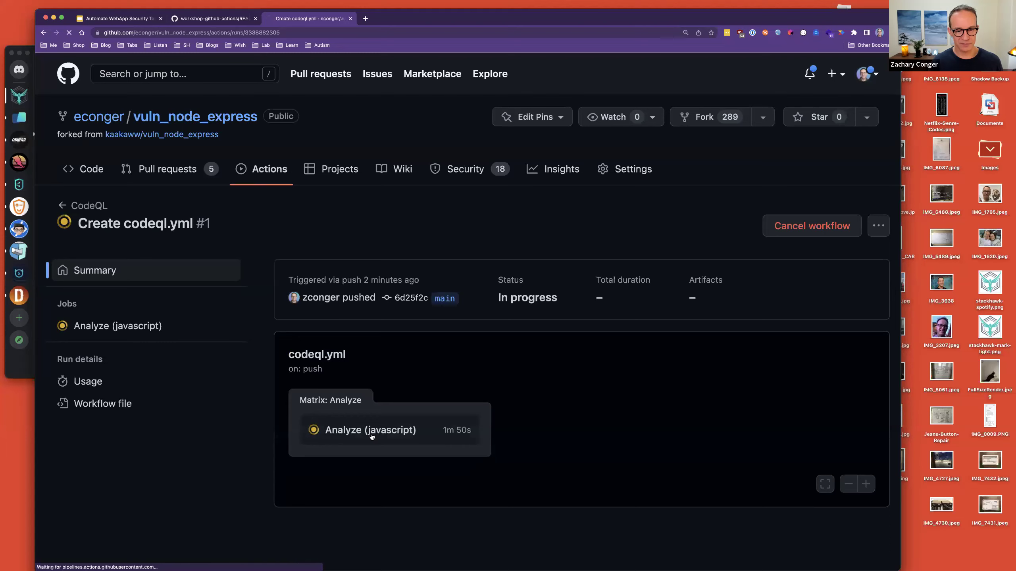
{"action": "scroll", "coordinate": [371, 436], "scroll_direction": "down", "scroll_amount": 2}
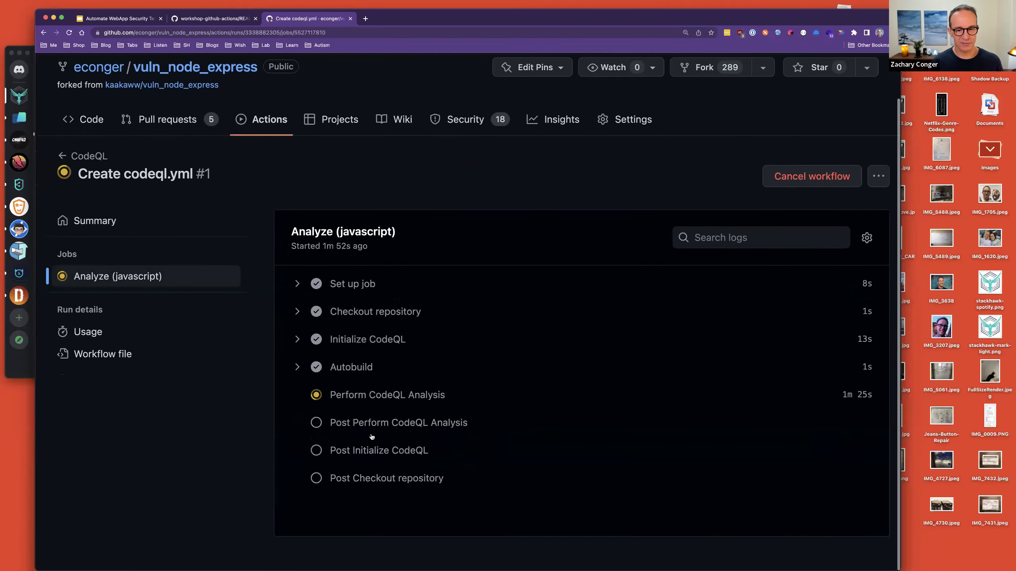
{"action": "scroll", "coordinate": [328, 369], "scroll_direction": "down", "scroll_amount": 2}
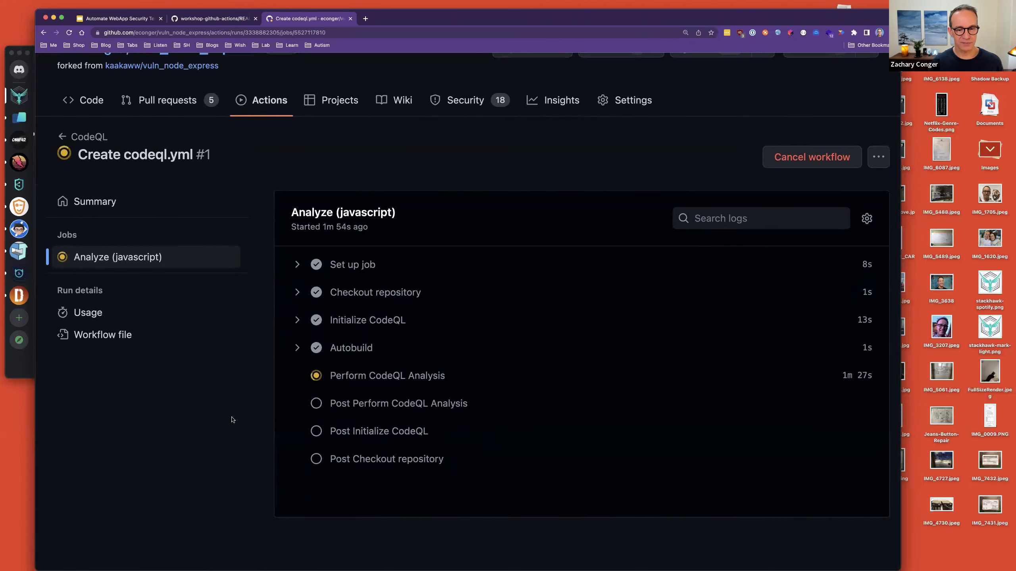
{"action": "scroll", "coordinate": [332, 428], "scroll_direction": "down", "scroll_amount": 2}
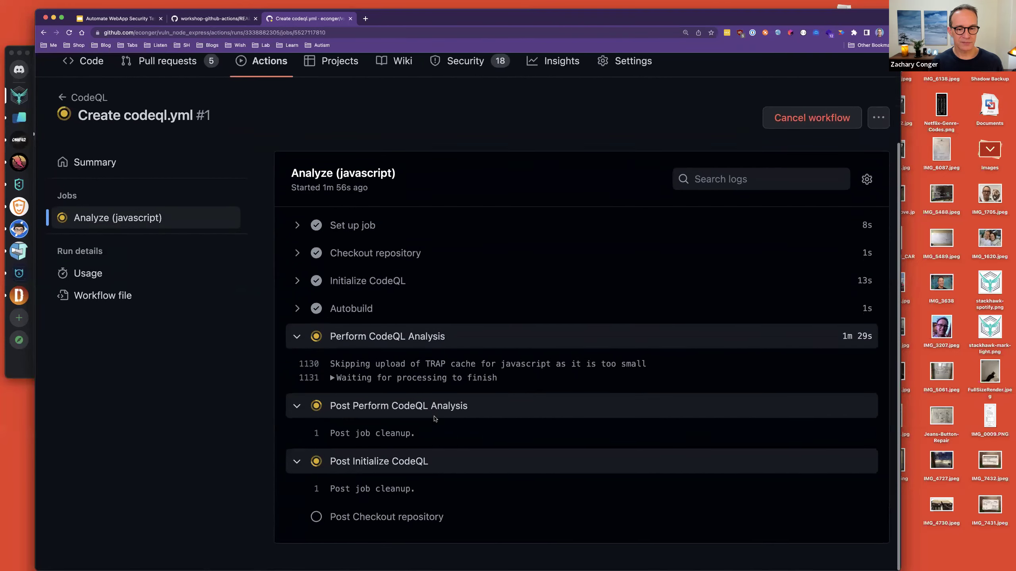
{"action": "scroll", "coordinate": [435, 419], "scroll_direction": "down", "scroll_amount": 5}
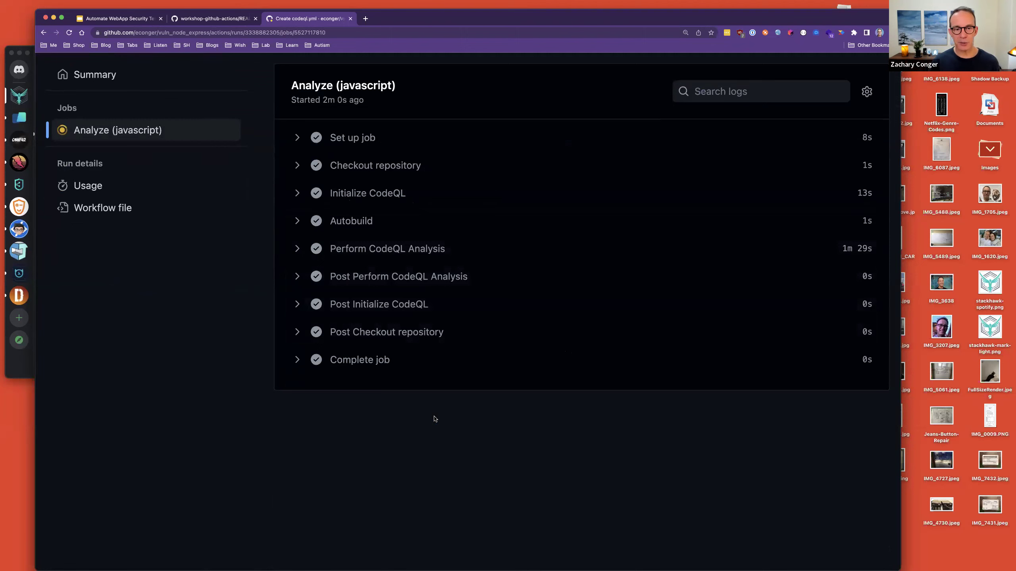
{"action": "scroll", "coordinate": [435, 419], "scroll_direction": "up", "scroll_amount": 5}
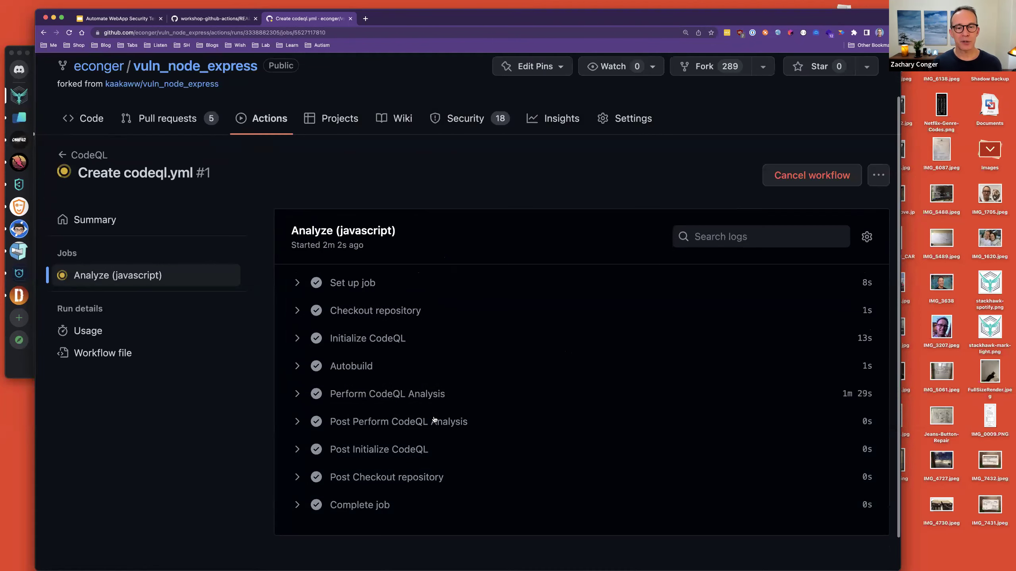
Open the code scanning alert "Database query built from user-controlled sources" from the repository's security findings
{"action": "left_click", "coordinate": [465, 171]}
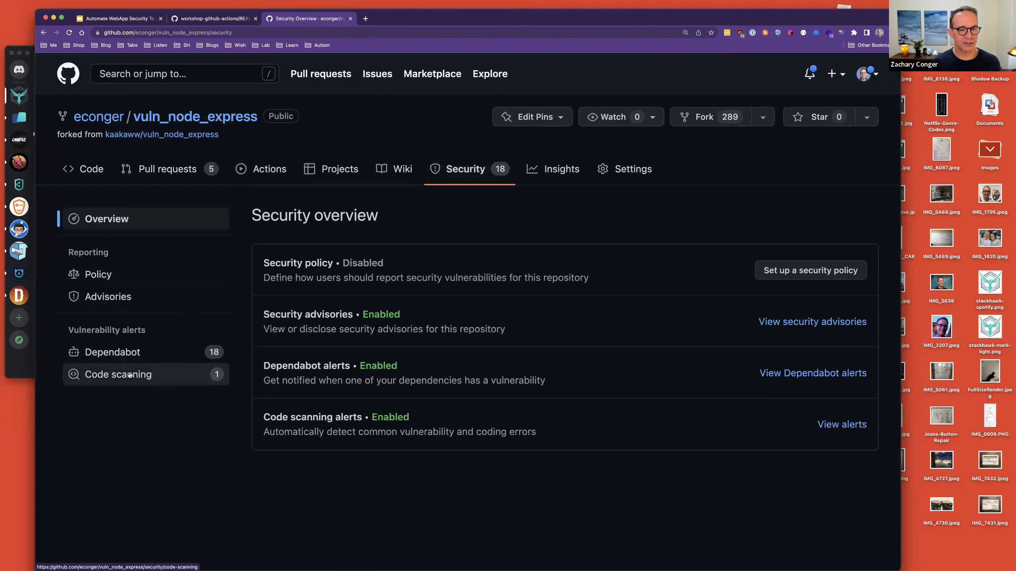
{"action": "left_click", "coordinate": [130, 375]}
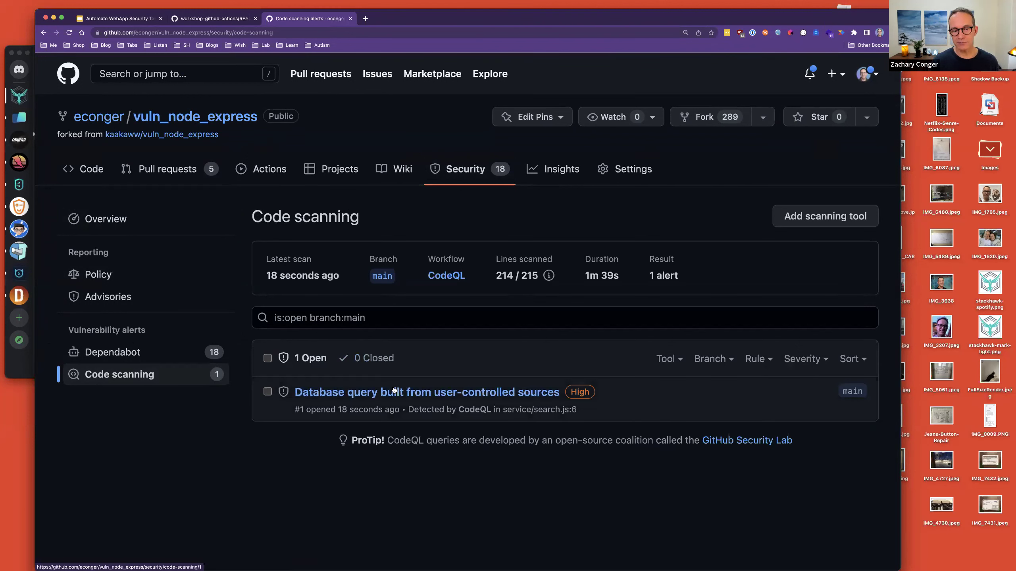
{"action": "left_click", "coordinate": [459, 393]}
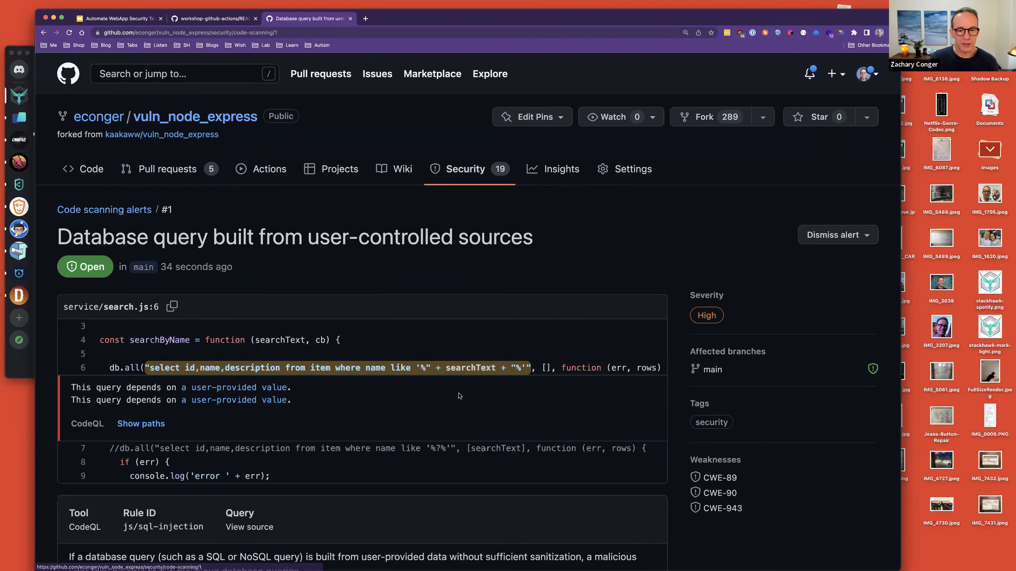
Examine the alert's flagged SQL query in service/search.js, its searchText variable, and the source of the user-provided value
{"action": "scroll", "coordinate": [459, 396], "scroll_direction": "down", "scroll_amount": 3}
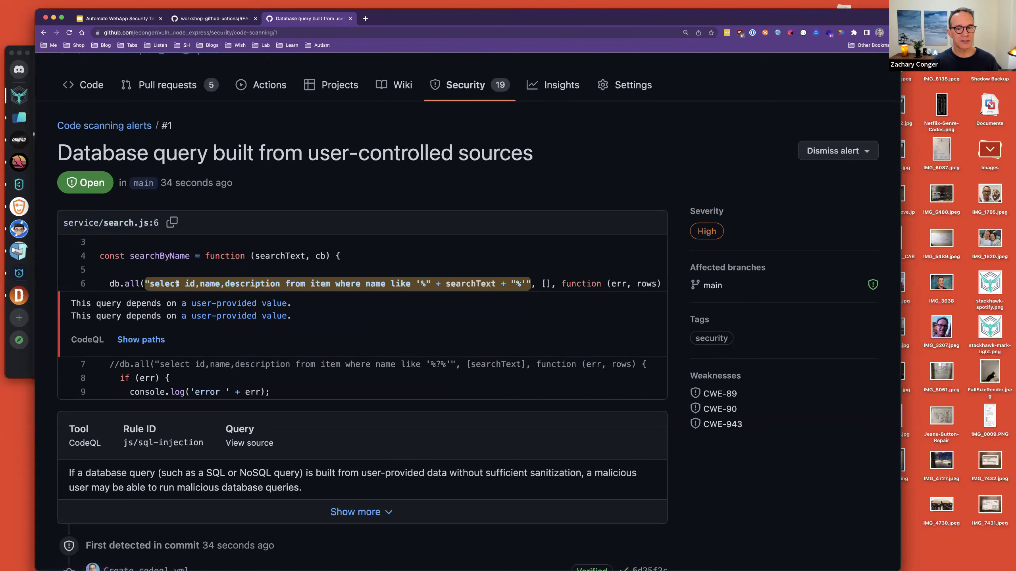
{"action": "mouse_move", "coordinate": [531, 285]}
{"action": "left_mouse_down"}
{"action": "mouse_move", "coordinate": [200, 283]}
{"action": "mouse_move", "coordinate": [529, 282]}
{"action": "left_mouse_up"}
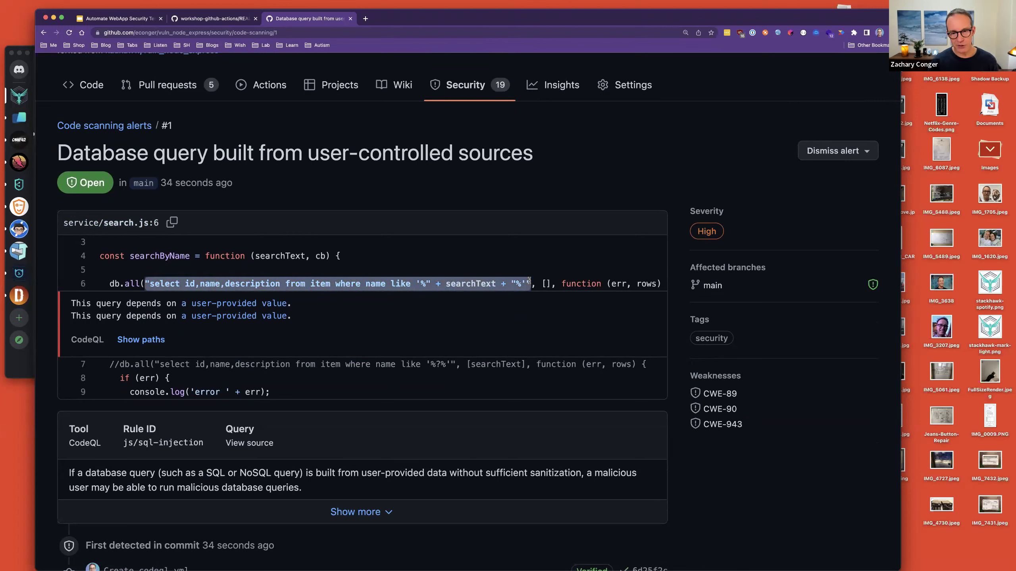
{"action": "left_click", "coordinate": [451, 309]}
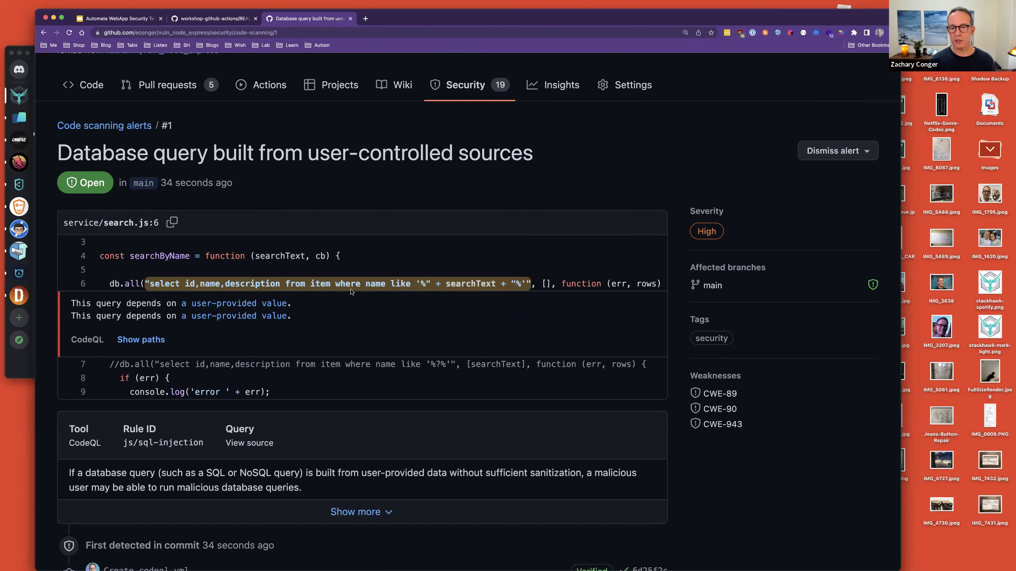
{"action": "double_click", "coordinate": [464, 283]}
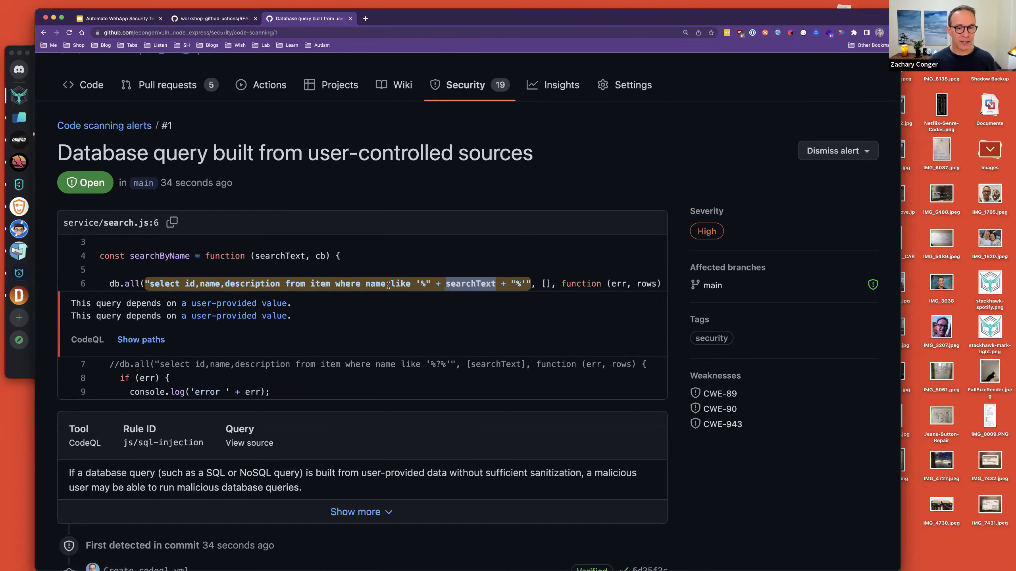
{"action": "left_click", "coordinate": [219, 307]}
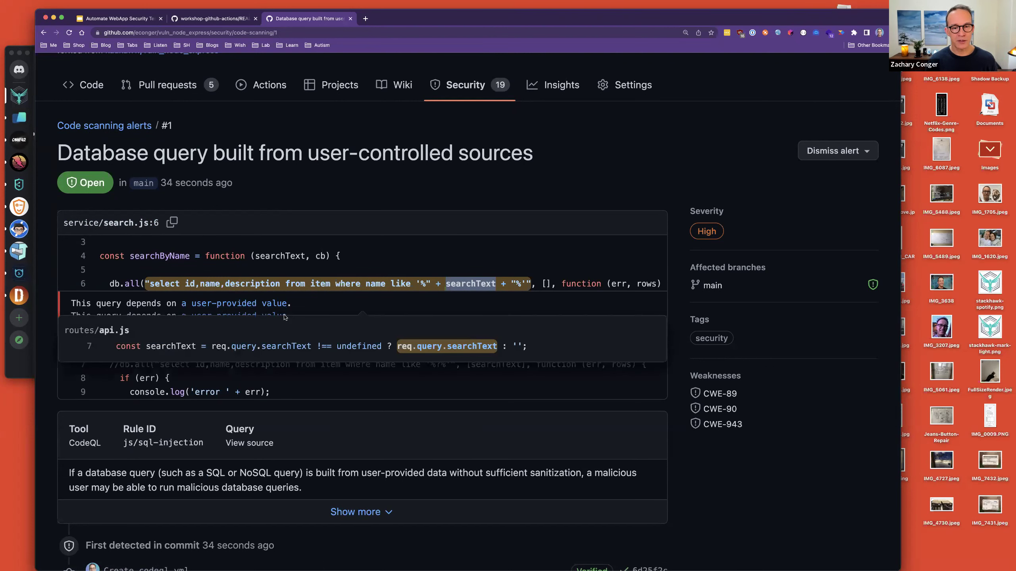
{"action": "left_click", "coordinate": [357, 306]}
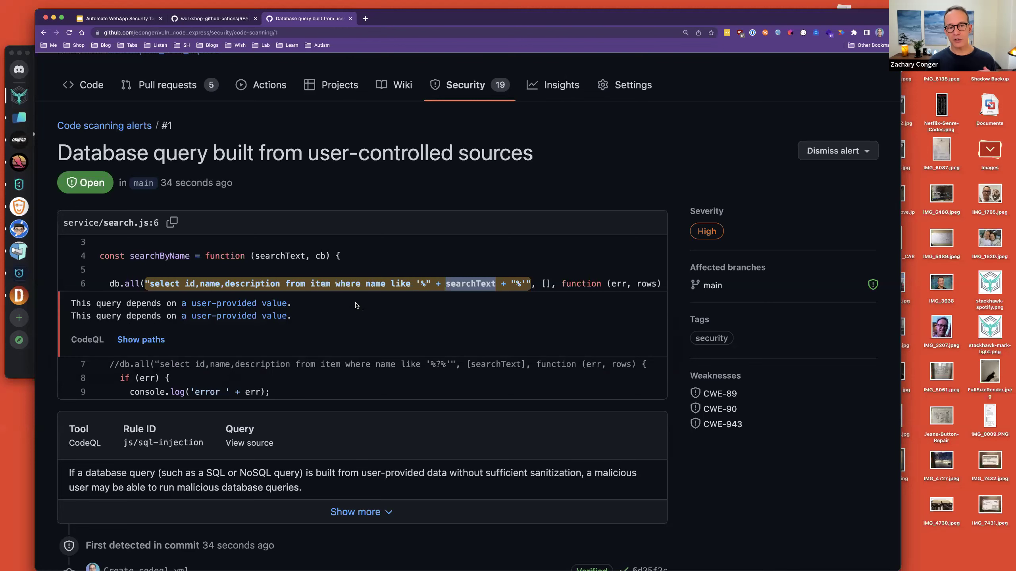
Expand the SQL injection alert's full rule description and read its recommendation and example
{"action": "left_click", "coordinate": [268, 307]}
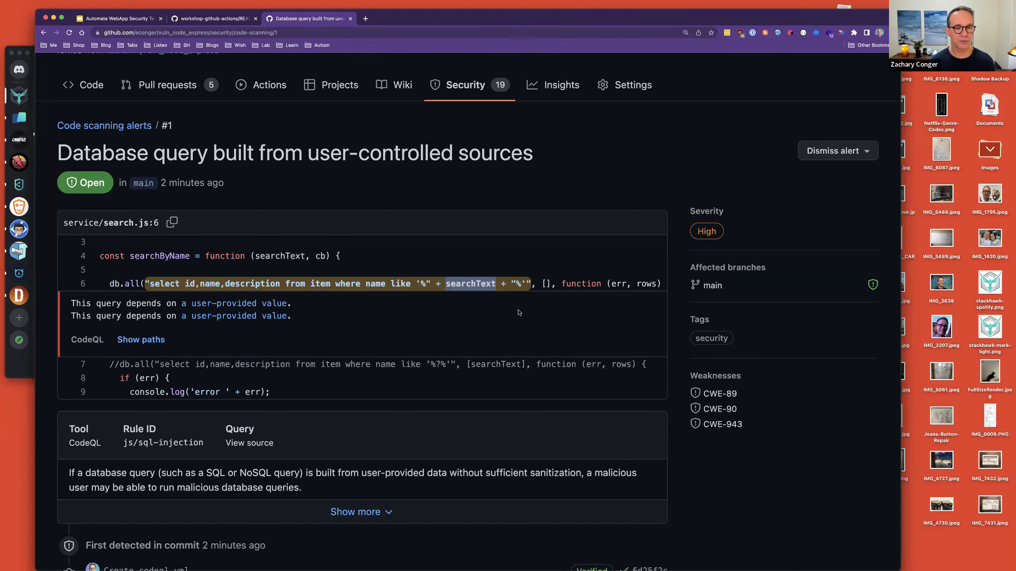
{"action": "scroll", "coordinate": [486, 359], "scroll_direction": "down", "scroll_amount": 3}
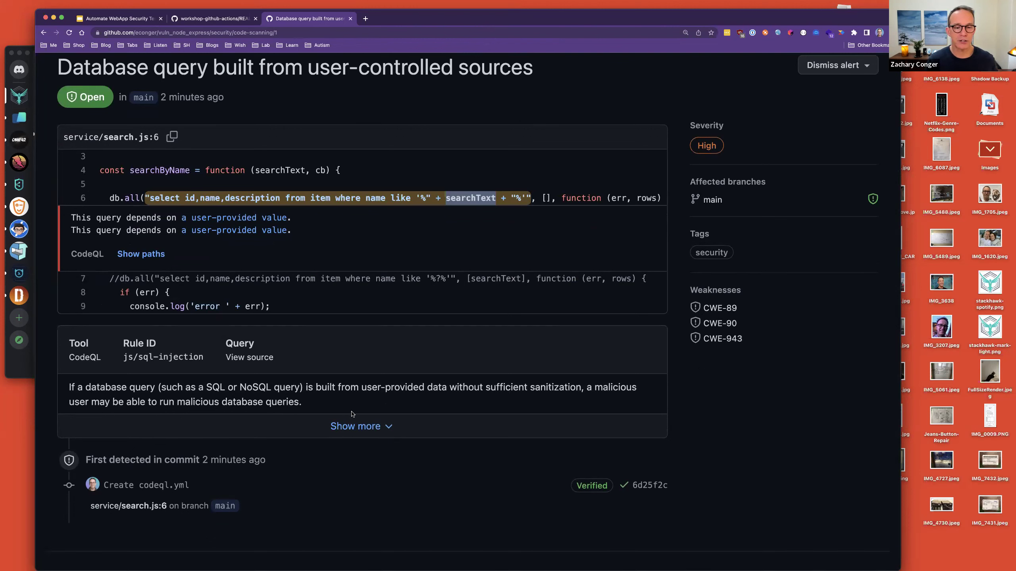
{"action": "left_click", "coordinate": [352, 425]}
{"action": "scroll", "coordinate": [351, 426], "scroll_direction": "down", "scroll_amount": 1}
{"action": "scroll", "coordinate": [351, 426], "scroll_direction": "down", "scroll_amount": 3}
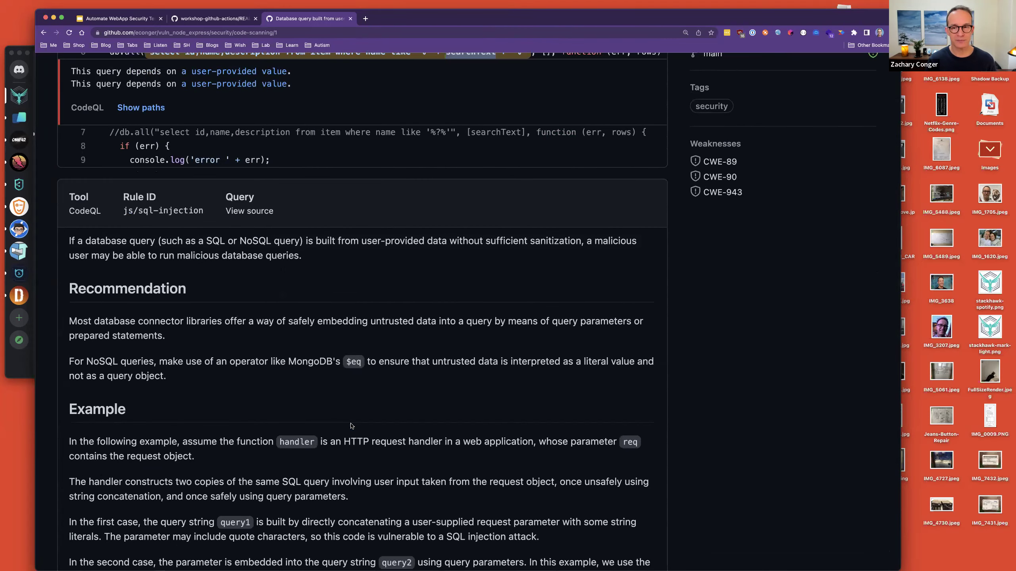
{"action": "scroll", "coordinate": [351, 426], "scroll_direction": "up", "scroll_amount": 7}
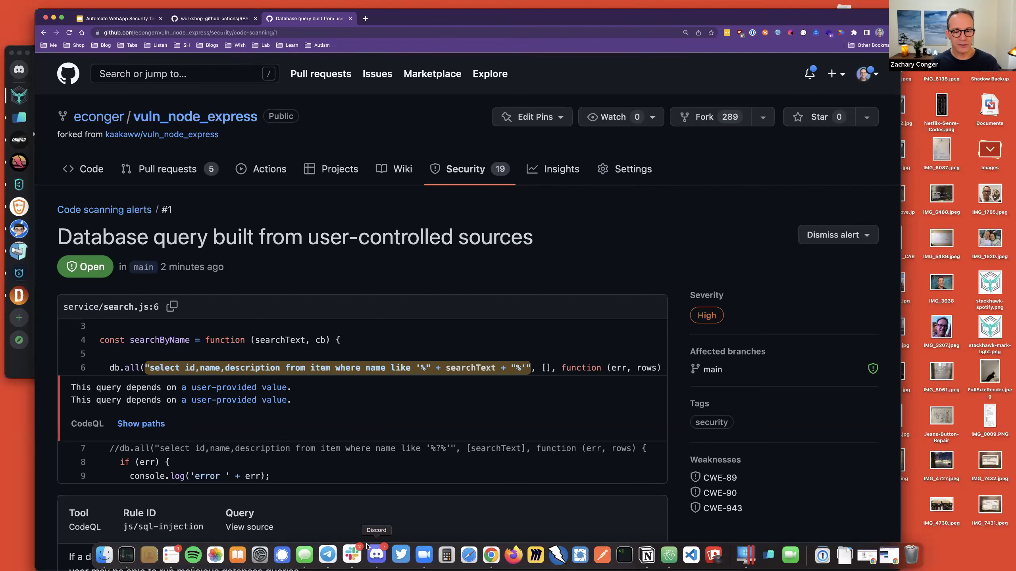
Switch to Discord, view the screenshot shared in the oct-2022-webapp-security-testing channel, and return to the code scanning alert in the browser
{"action": "left_click", "coordinate": [375, 554]}
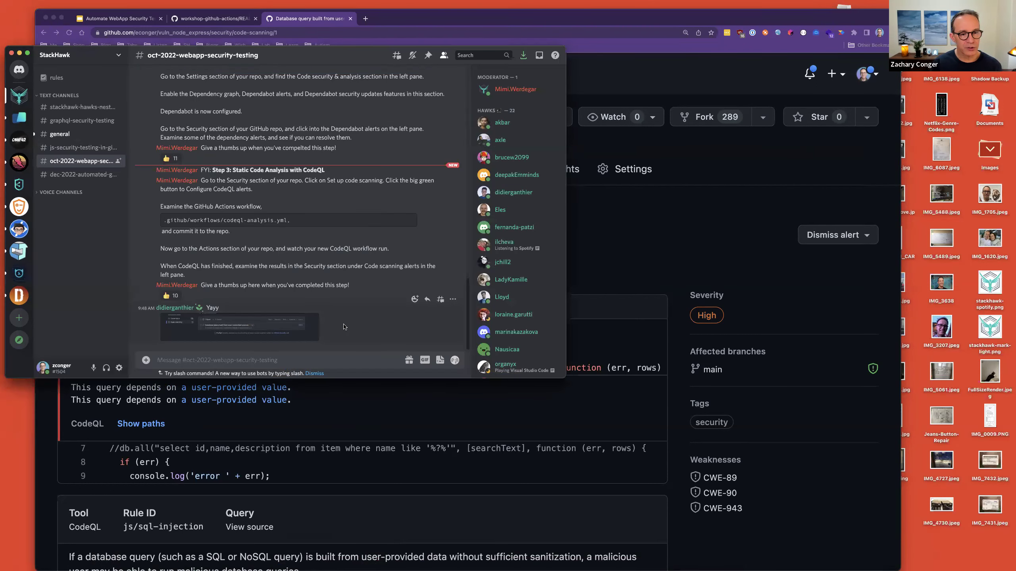
{"action": "left_click", "coordinate": [270, 334]}
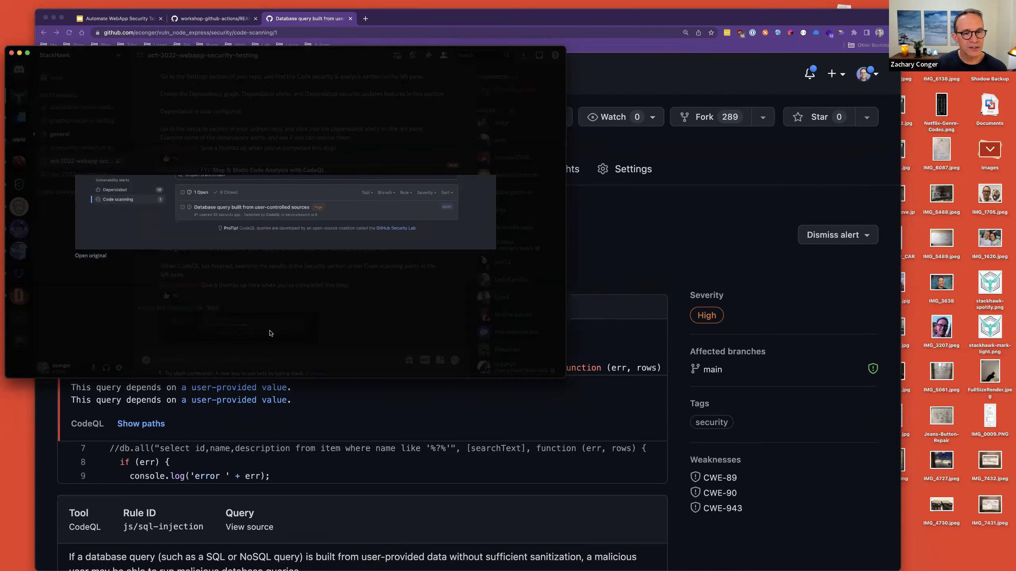
{"action": "left_click", "coordinate": [269, 334]}
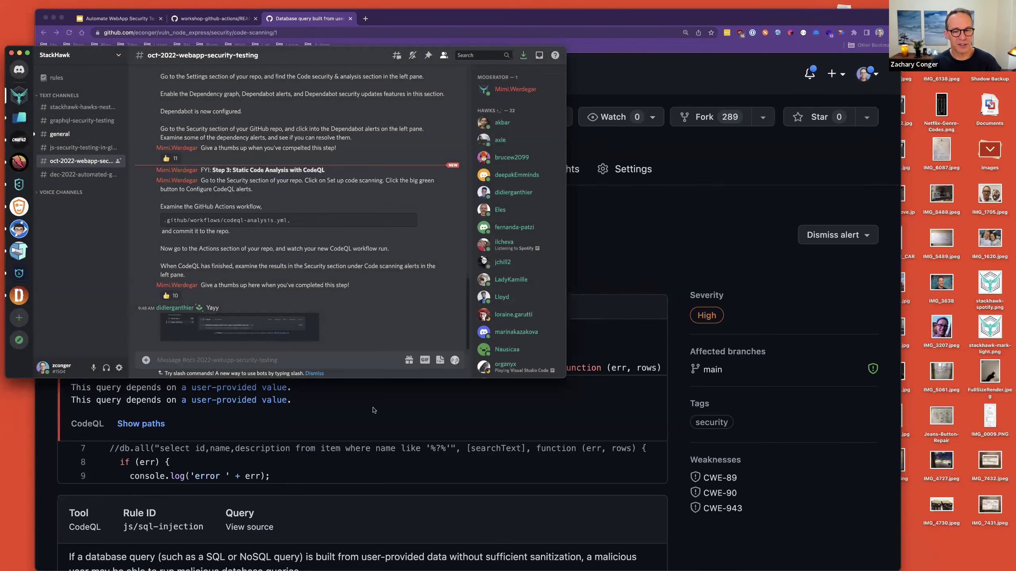
{"action": "left_click", "coordinate": [372, 411]}
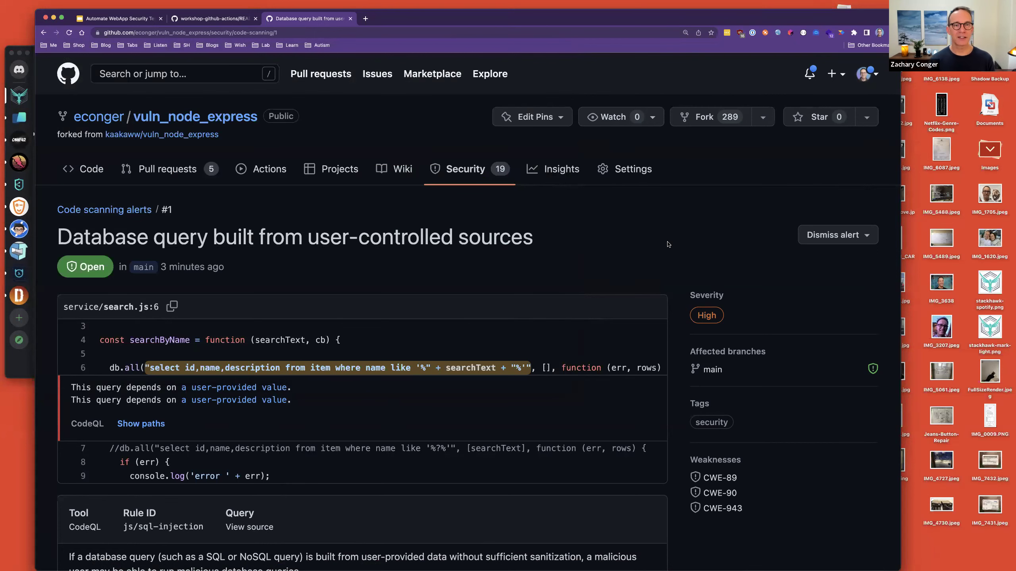
Return to the workshop slides and advance to the "Step Four: StackHawk" slide
{"action": "left_click", "coordinate": [208, 17]}
{"action": "left_click", "coordinate": [132, 19]}
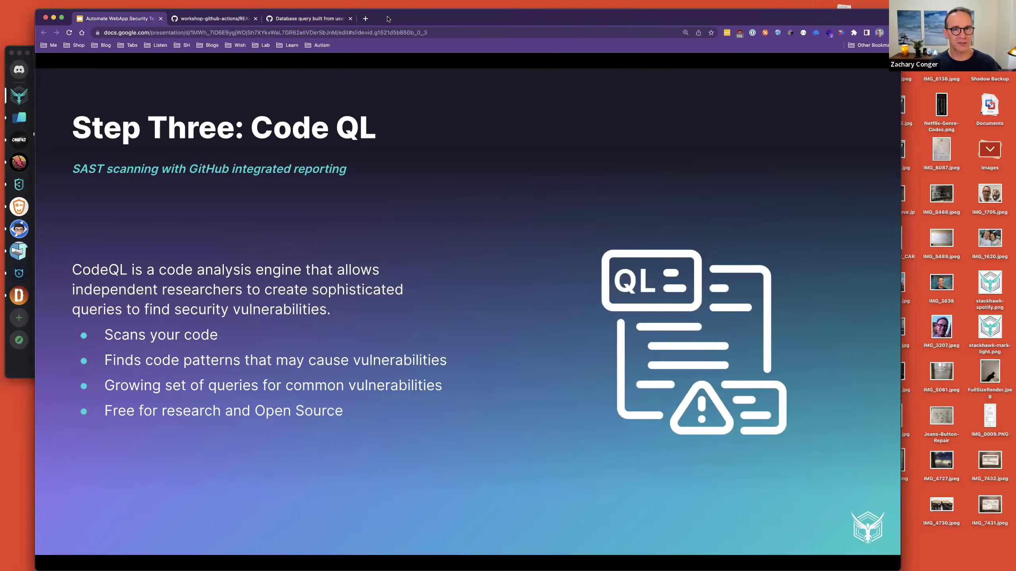
{"action": "left_click_drag", "start_coordinate": [407, 19], "coordinate": [424, 8]}
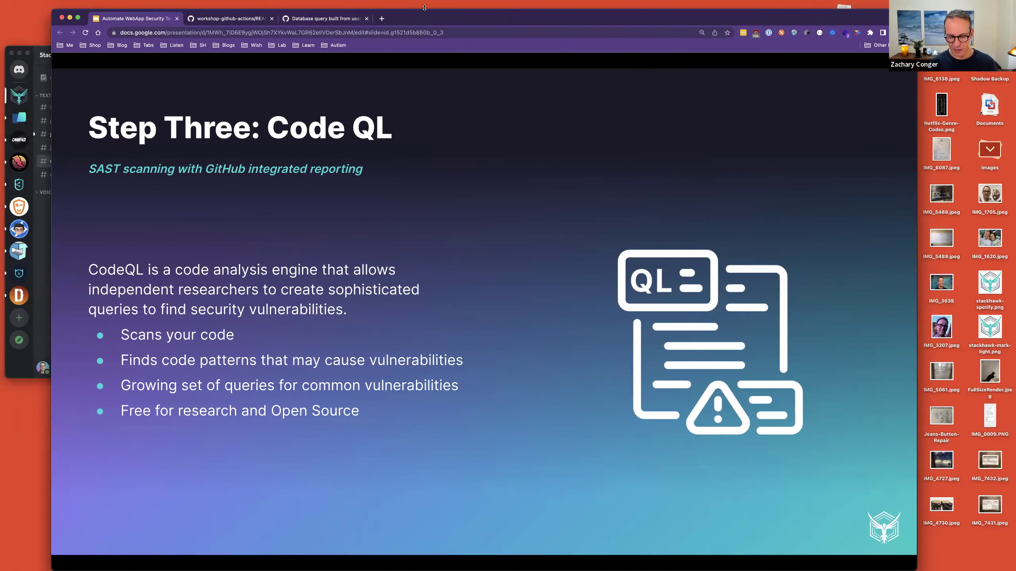
{"action": "key", "text": "Right"}
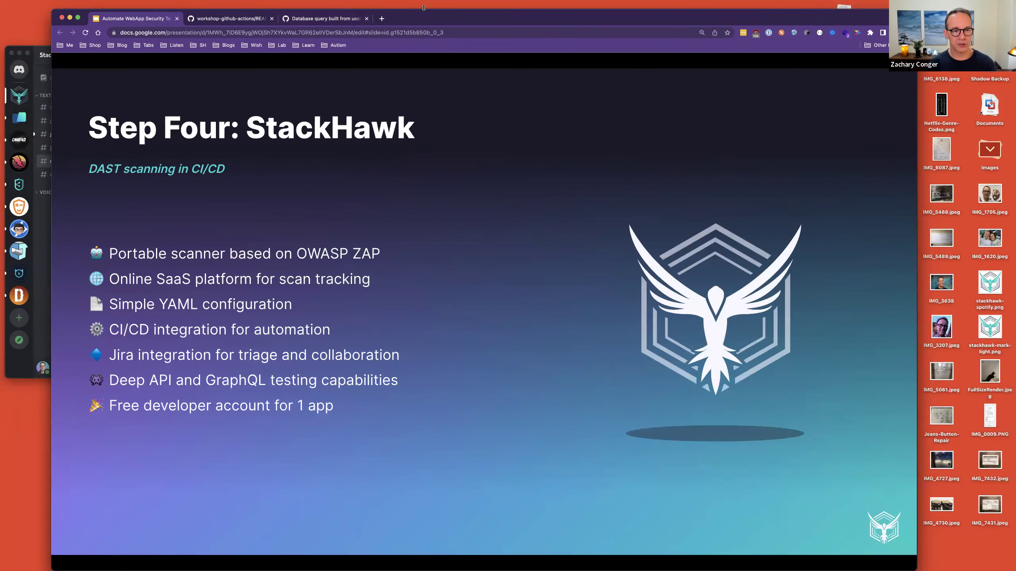
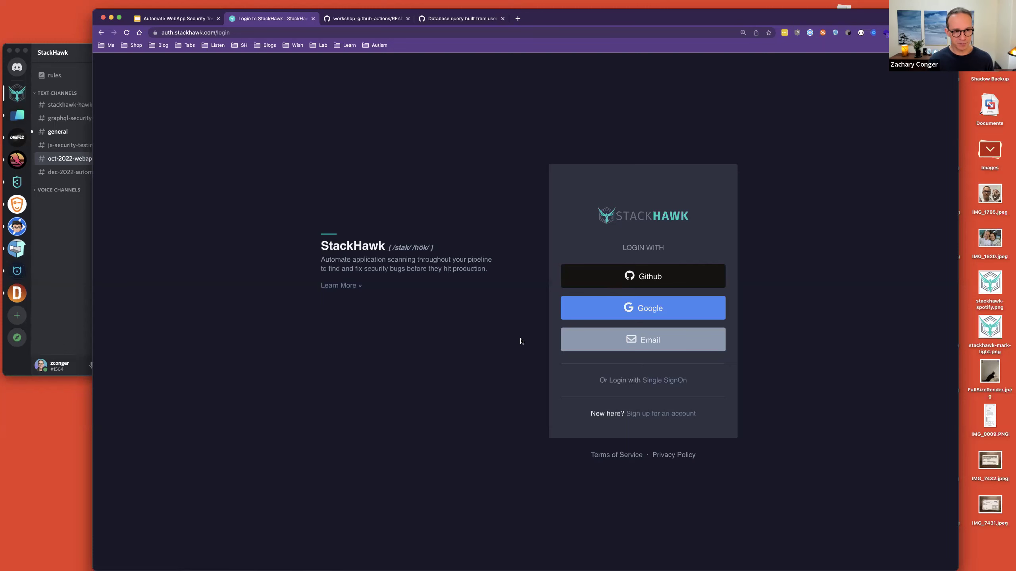
Check the StackHawk signup instructions in the Discord channel, and sign in to StackHawk with the personal Google account
{"action": "left_click", "coordinate": [78, 273]}
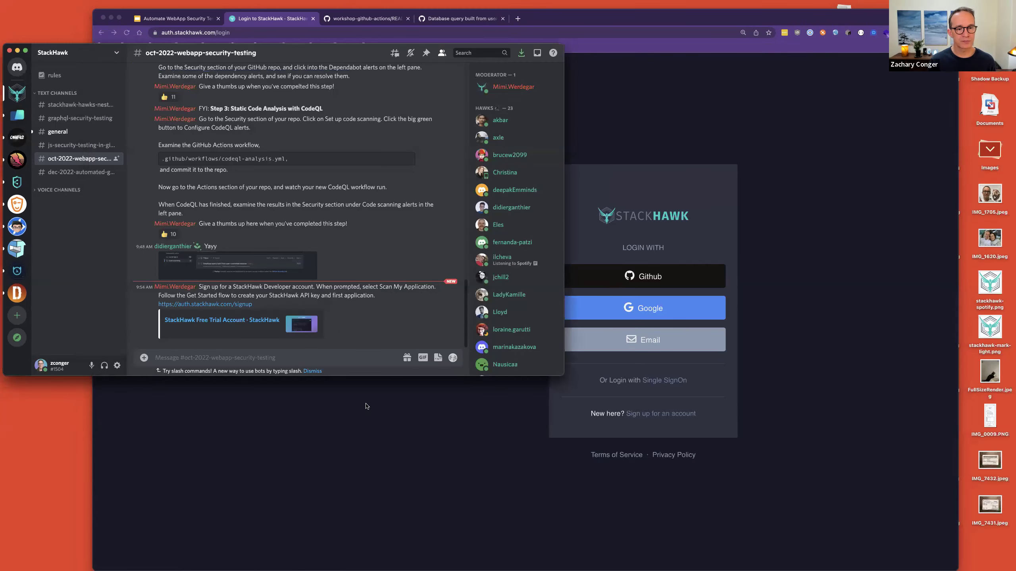
{"action": "left_click", "coordinate": [777, 325]}
{"action": "left_click", "coordinate": [644, 316]}
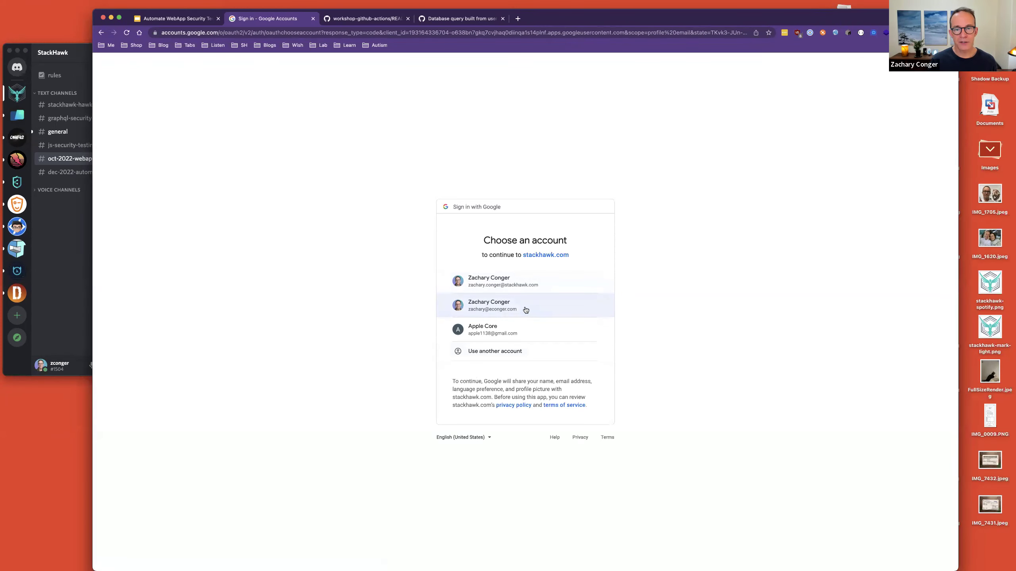
{"action": "left_click", "coordinate": [508, 304]}
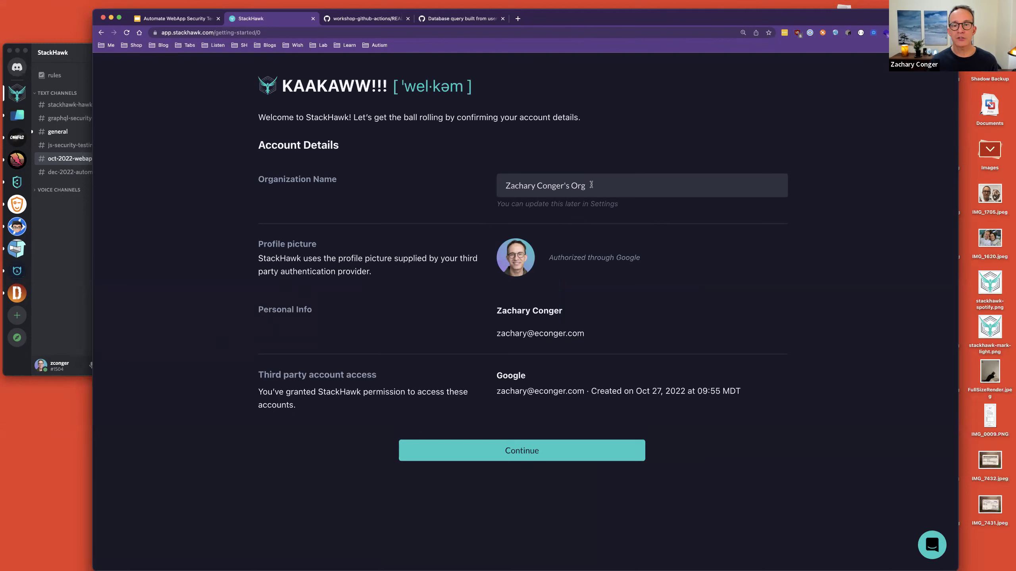
Add "Workshop" before "Org" in the organization name, confirm the account details, and continue with the Scan My Application option
{"action": "type", "text": "Workshop"}
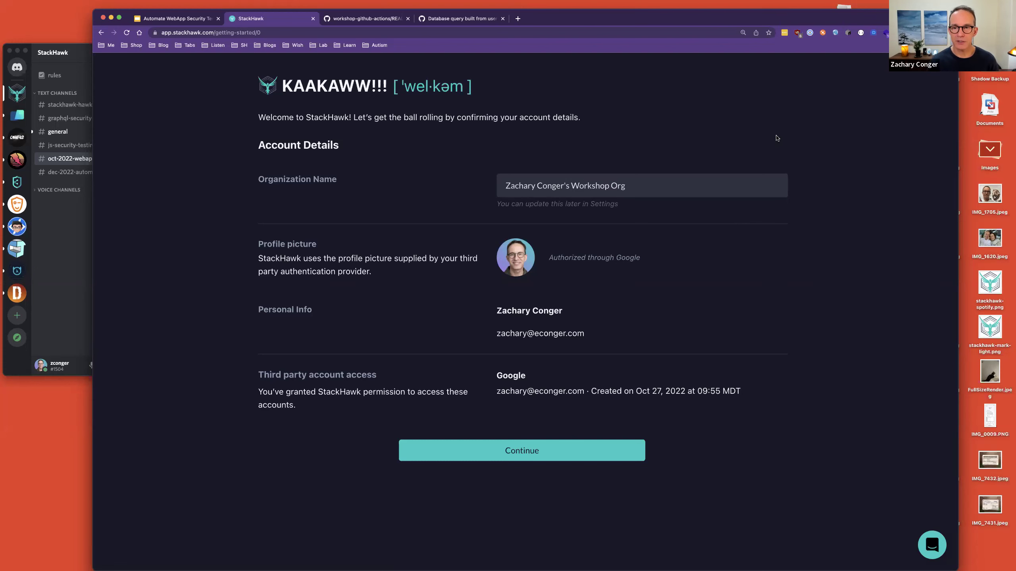
{"action": "left_click", "coordinate": [539, 449]}
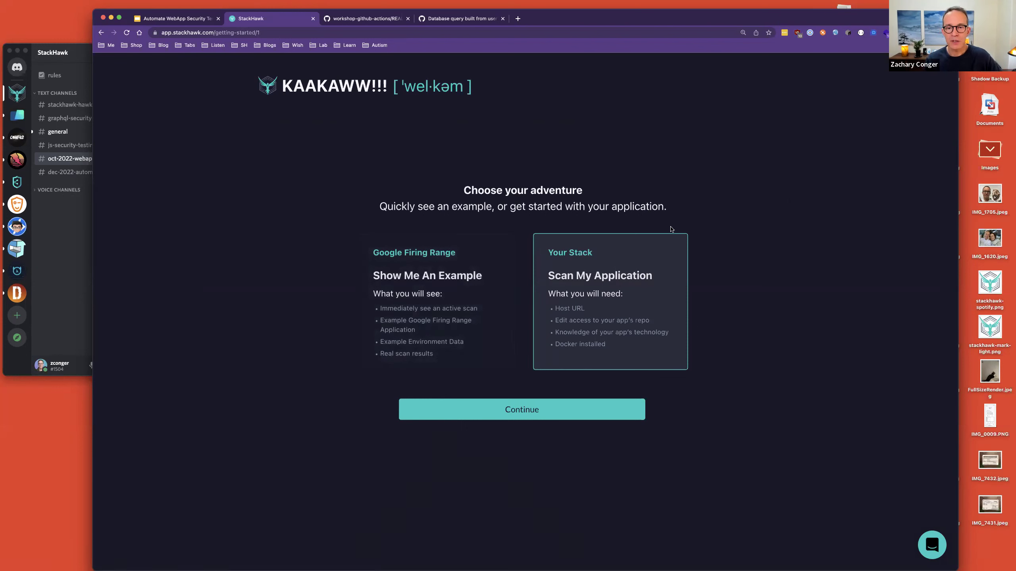
{"action": "left_click", "coordinate": [532, 417]}
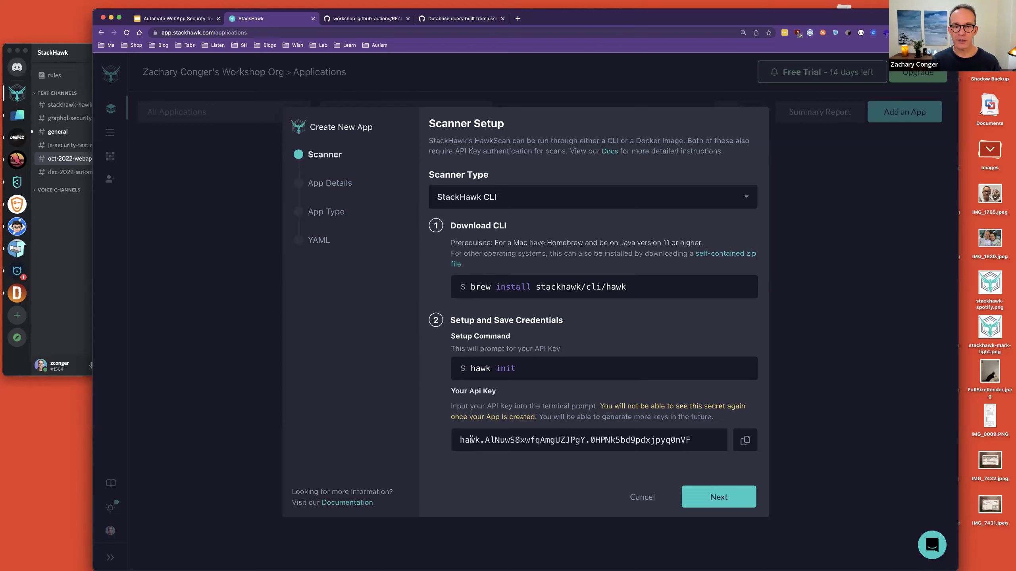
Copy the StackHawk API key from the Scanner Setup page and dismiss the Hawk Helper message
{"action": "left_click", "coordinate": [746, 441]}
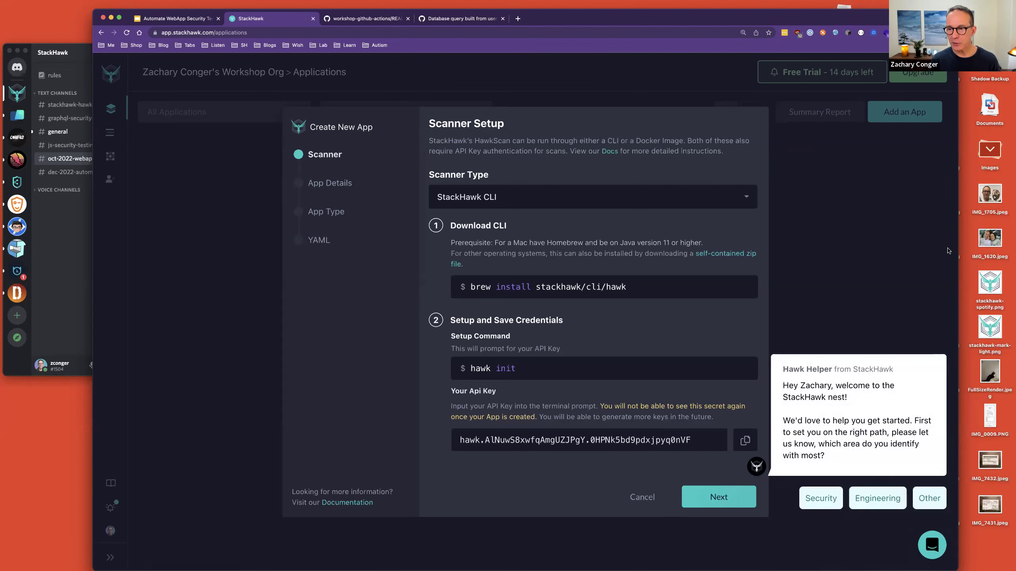
{"action": "left_click", "coordinate": [938, 340]}
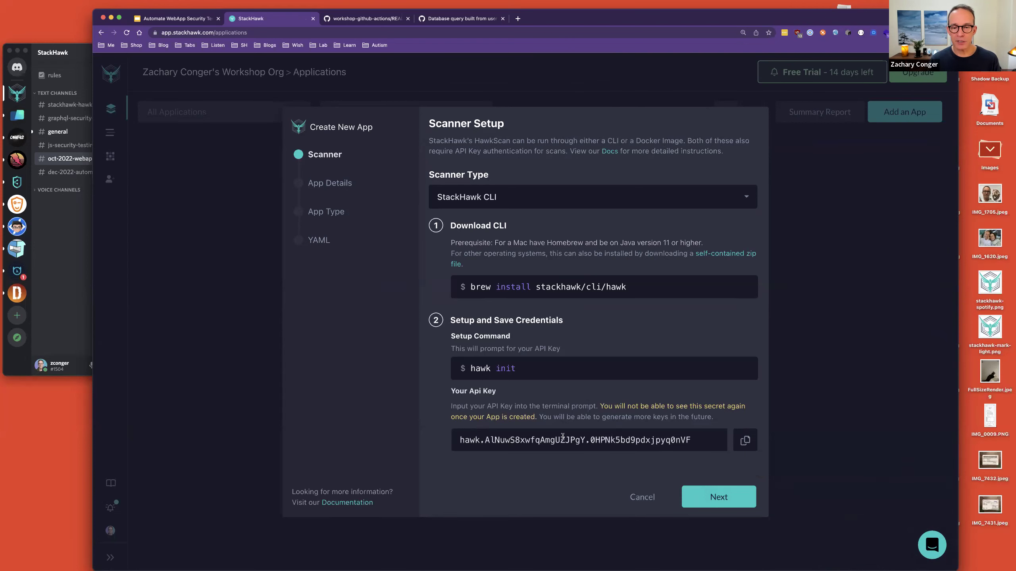
{"action": "left_click", "coordinate": [742, 441]}
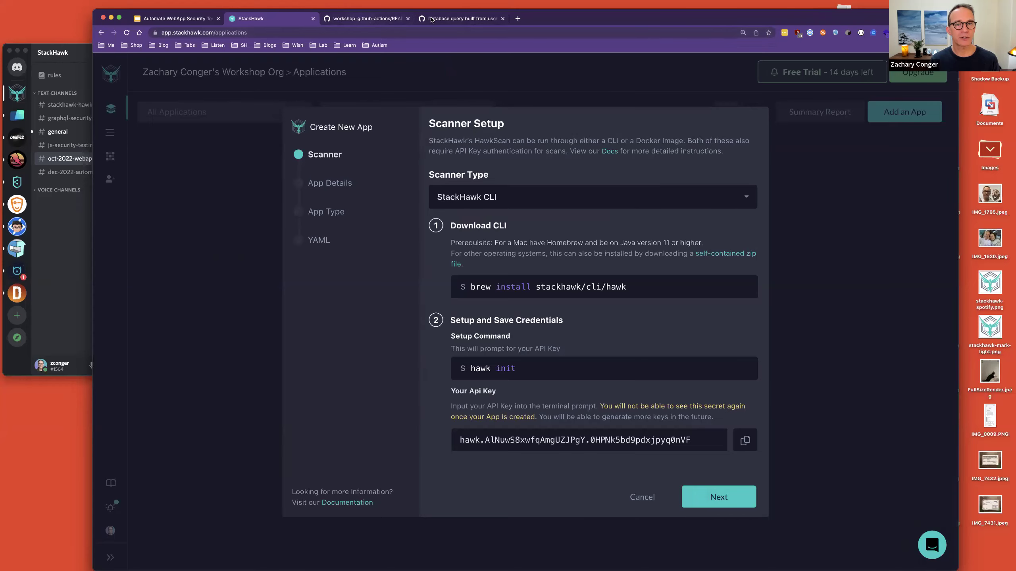
Open the Actions secrets page in the settings of the vuln_node_express repository on GitHub
{"action": "left_click", "coordinate": [385, 18]}
{"action": "left_click", "coordinate": [444, 18]}
{"action": "left_click", "coordinate": [234, 119]}
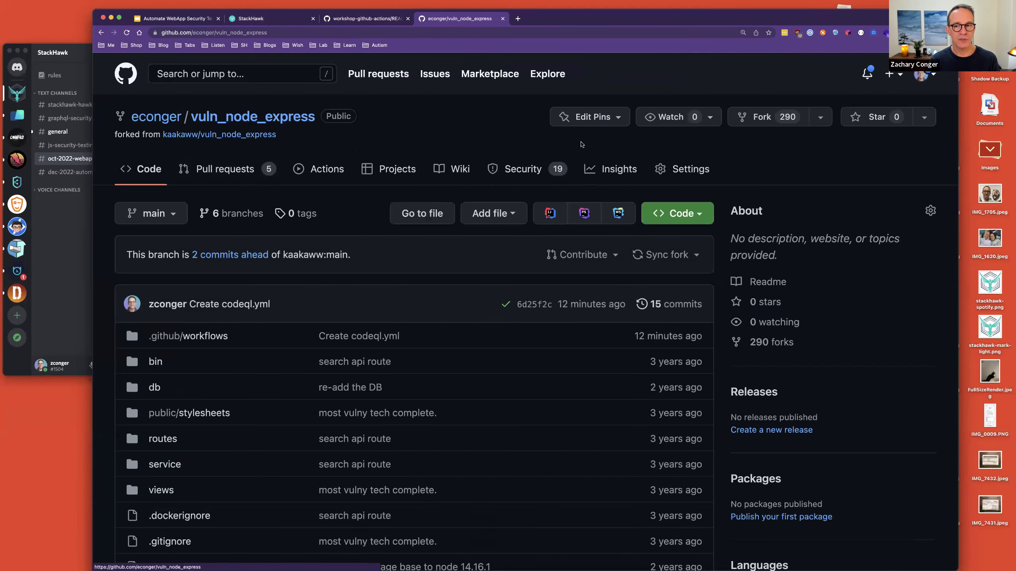
{"action": "left_click", "coordinate": [695, 169]}
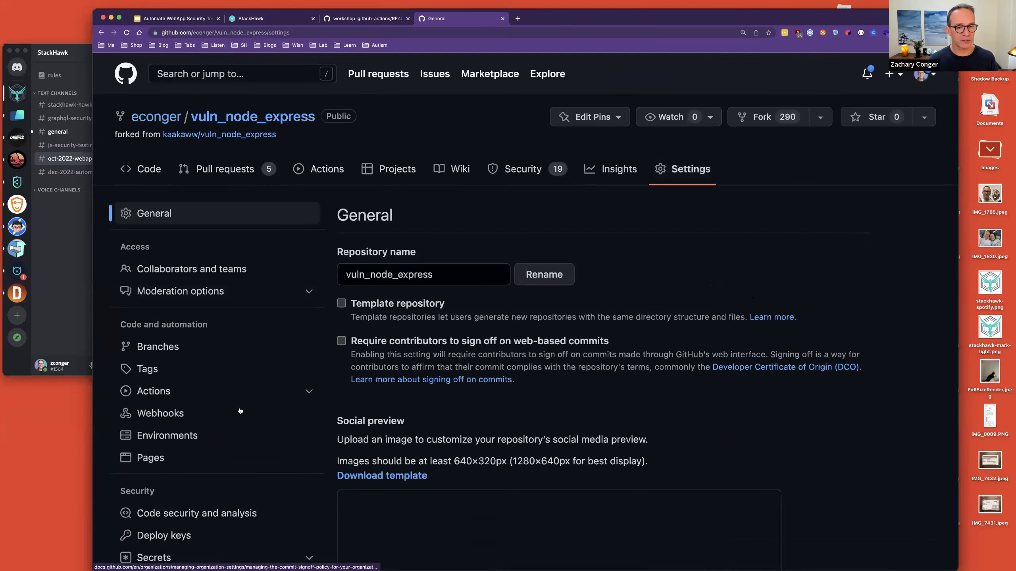
{"action": "scroll", "coordinate": [240, 411], "scroll_direction": "down", "scroll_amount": 6}
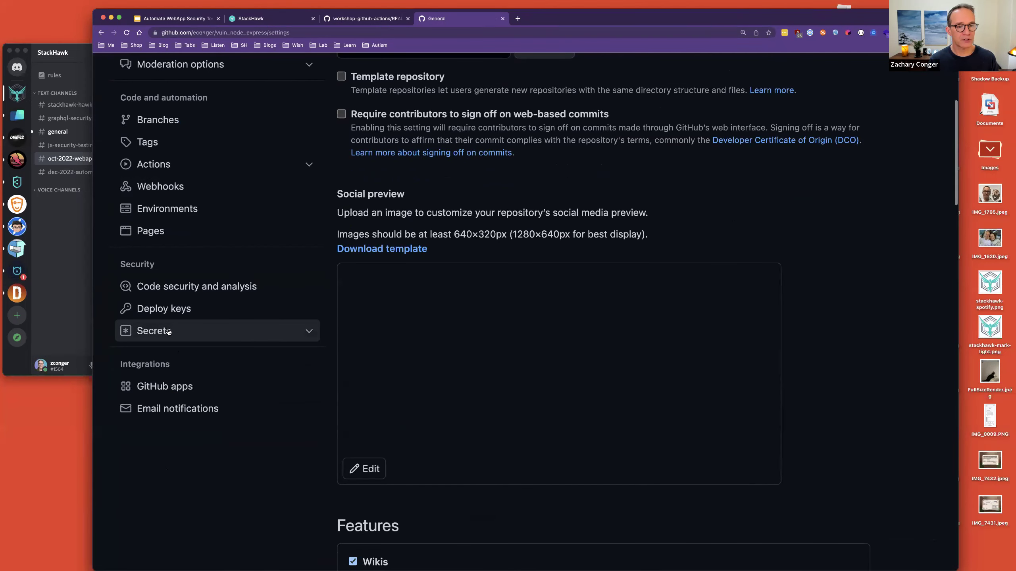
{"action": "left_click", "coordinate": [168, 332]}
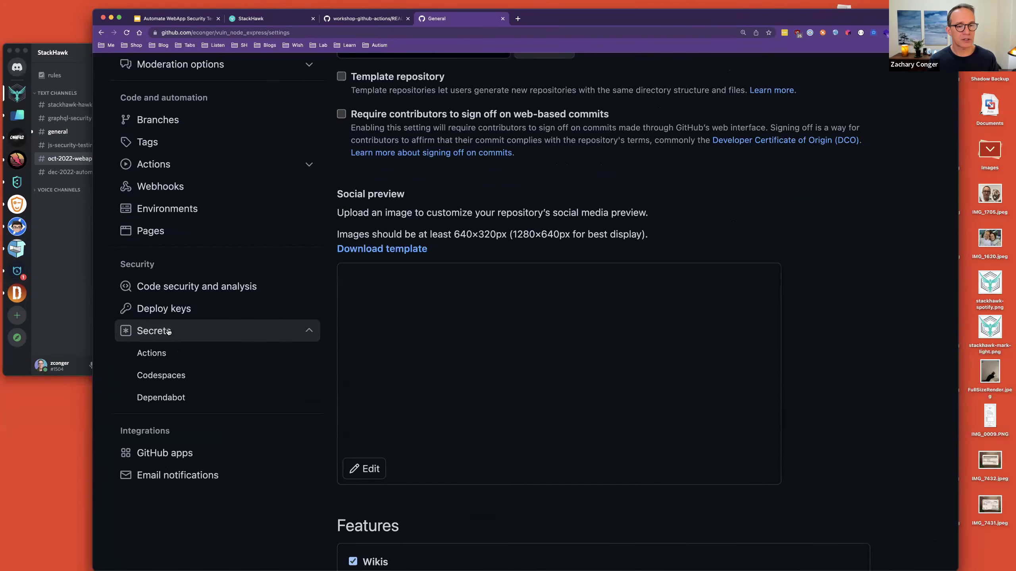
{"action": "left_click", "coordinate": [173, 354]}
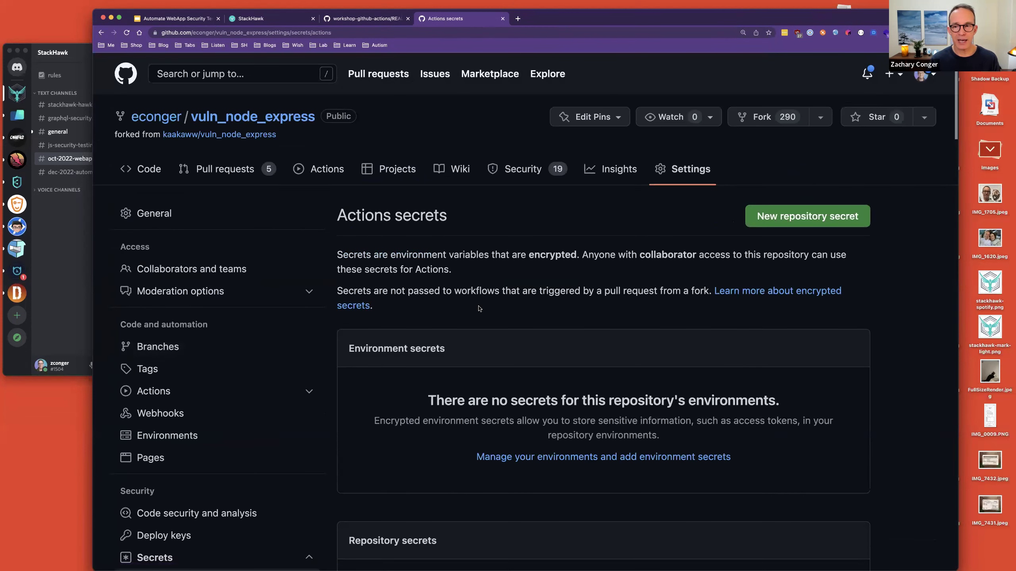
Add a new repository secret named HAWK_API_KEY, pasting the copied StackHawk API key as its value
{"action": "left_click", "coordinate": [785, 223]}
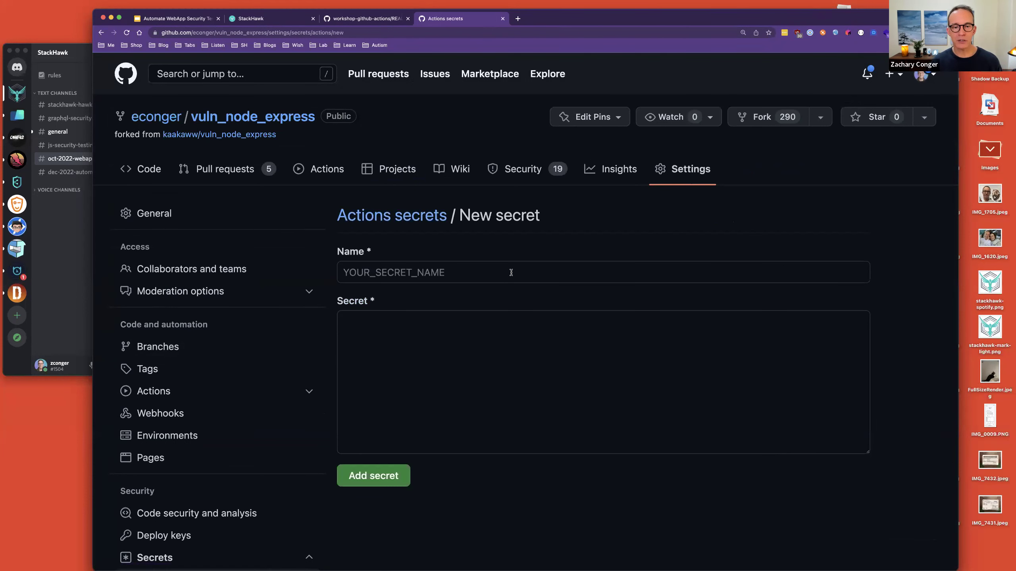
{"action": "left_click", "coordinate": [512, 272]}
{"action": "type", "text": "hawk"}
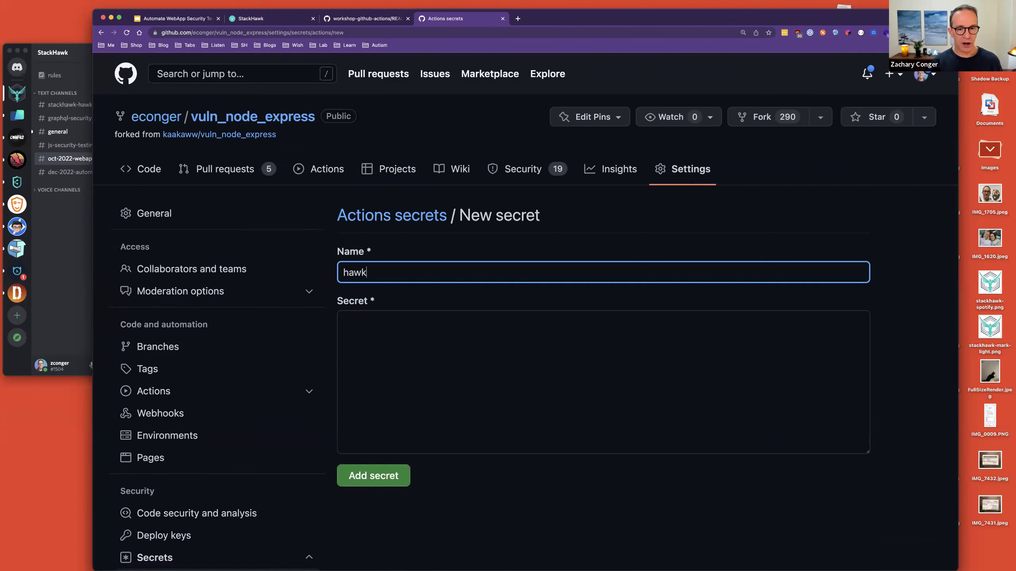
{"action": "key", "text": "BackSpace"}
{"action": "key", "text": "BackSpace"}
{"action": "key", "text": "BackSpace"}
{"action": "key", "text": "BackSpace"}
{"action": "type", "text": "HAWK_API_KEY"}
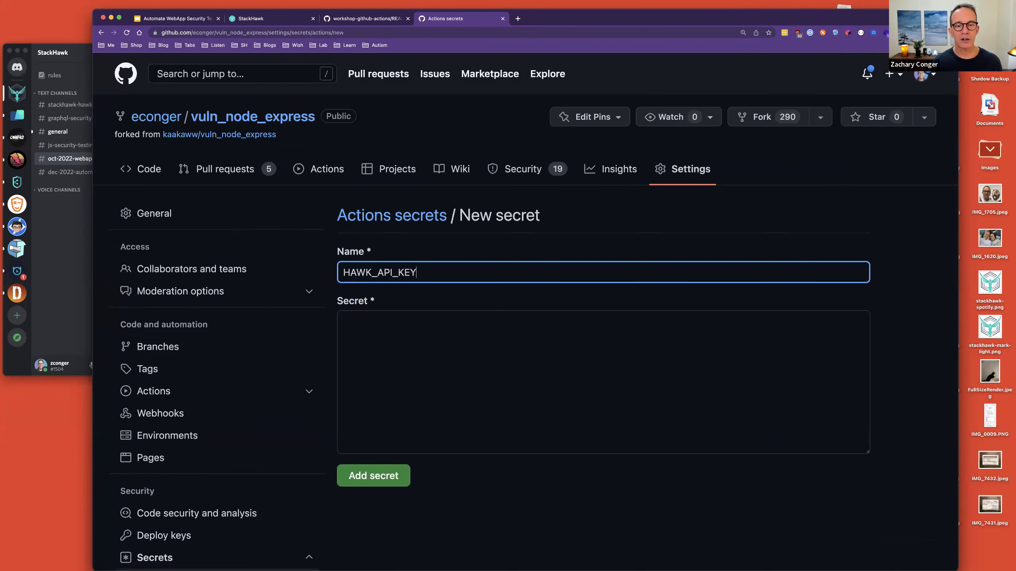
{"action": "left_click", "coordinate": [344, 322]}
{"action": "key", "text": "super+v"}
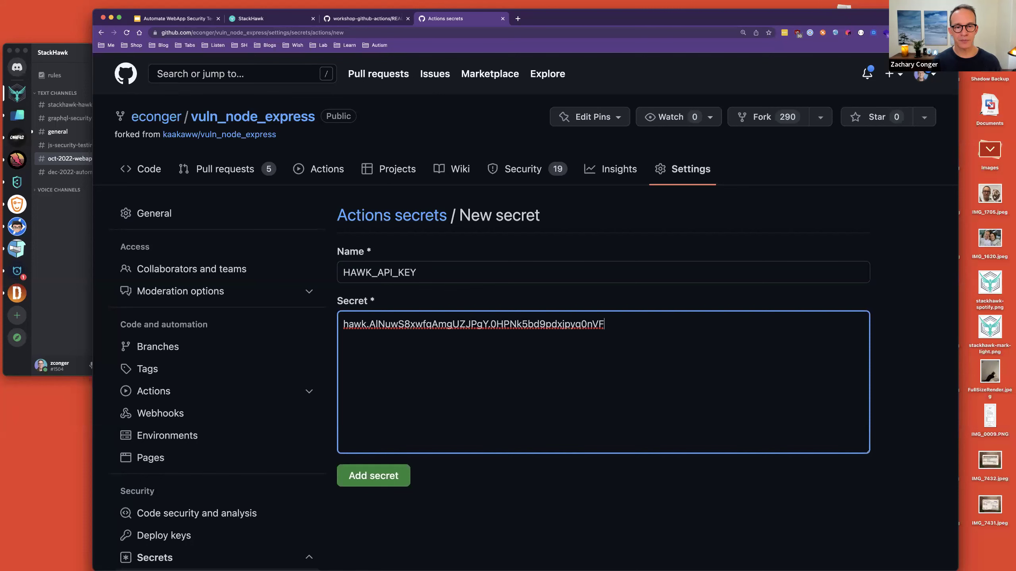
{"action": "left_click", "coordinate": [458, 272]}
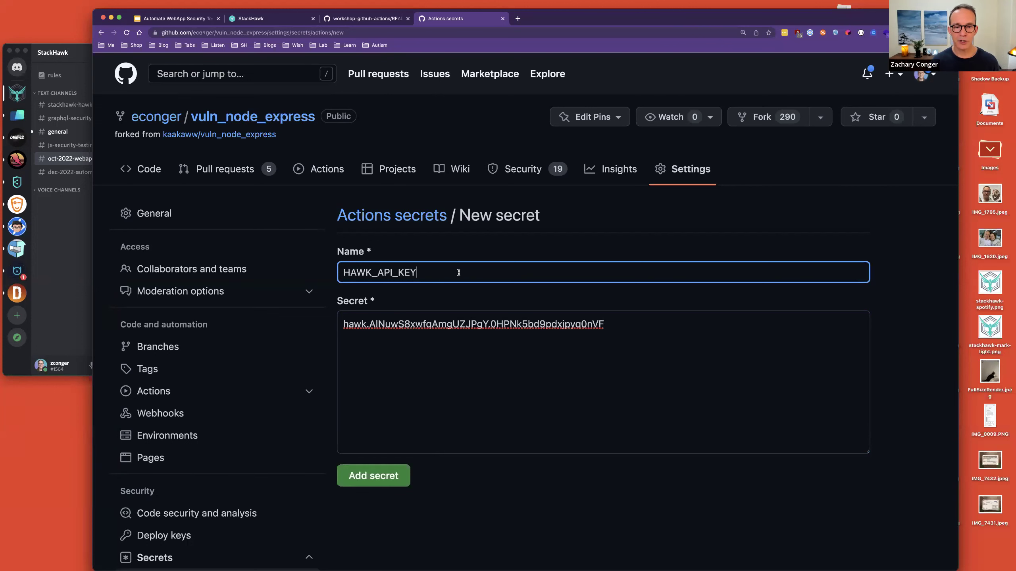
{"action": "left_click", "coordinate": [383, 483]}
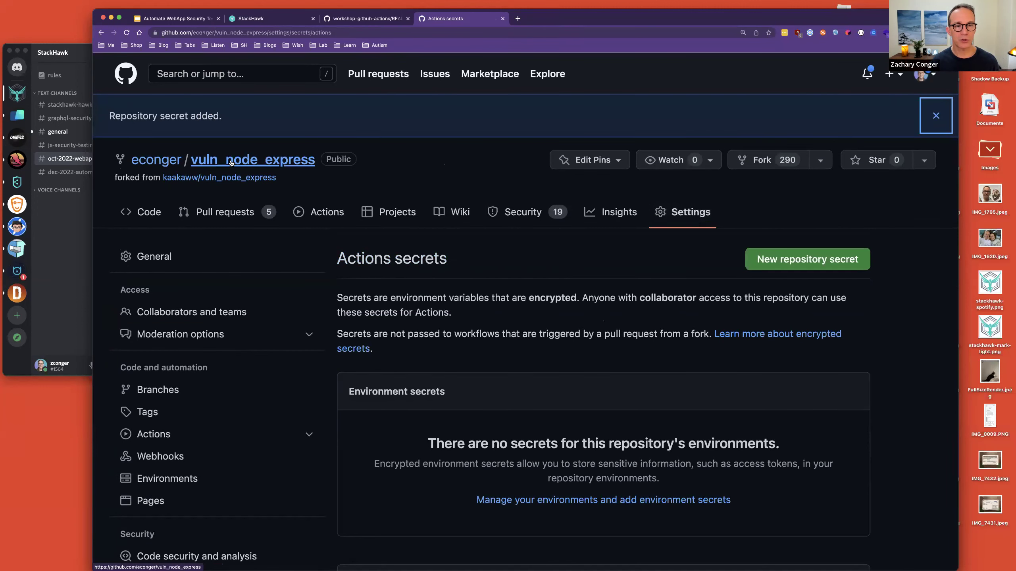
Reopen the Actions secrets page from the repository's general settings to review how to reach it
{"action": "left_click", "coordinate": [673, 210]}
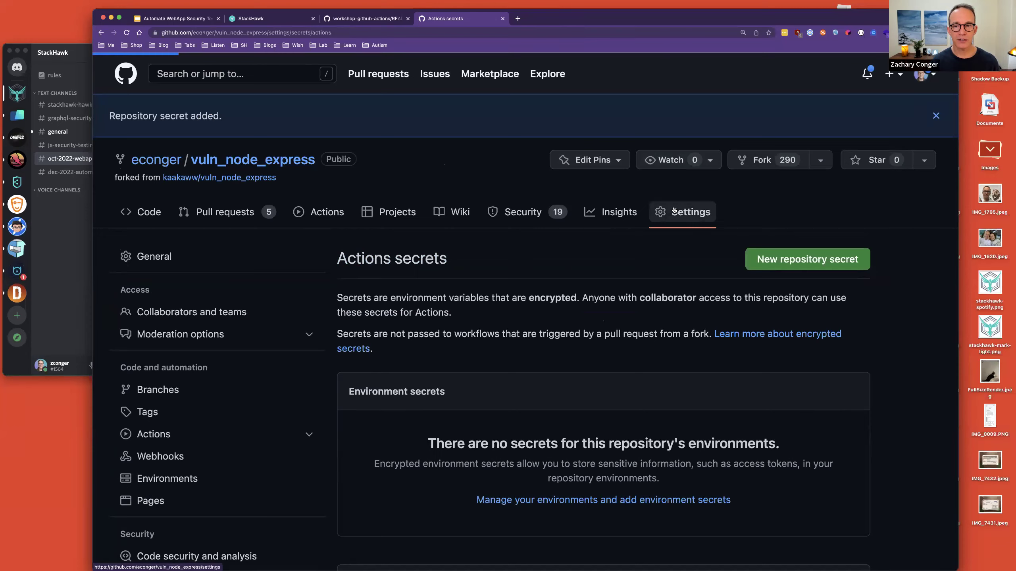
{"action": "scroll", "coordinate": [603, 305], "scroll_direction": "down", "scroll_amount": 1}
{"action": "scroll", "coordinate": [603, 305], "scroll_direction": "down", "scroll_amount": 7}
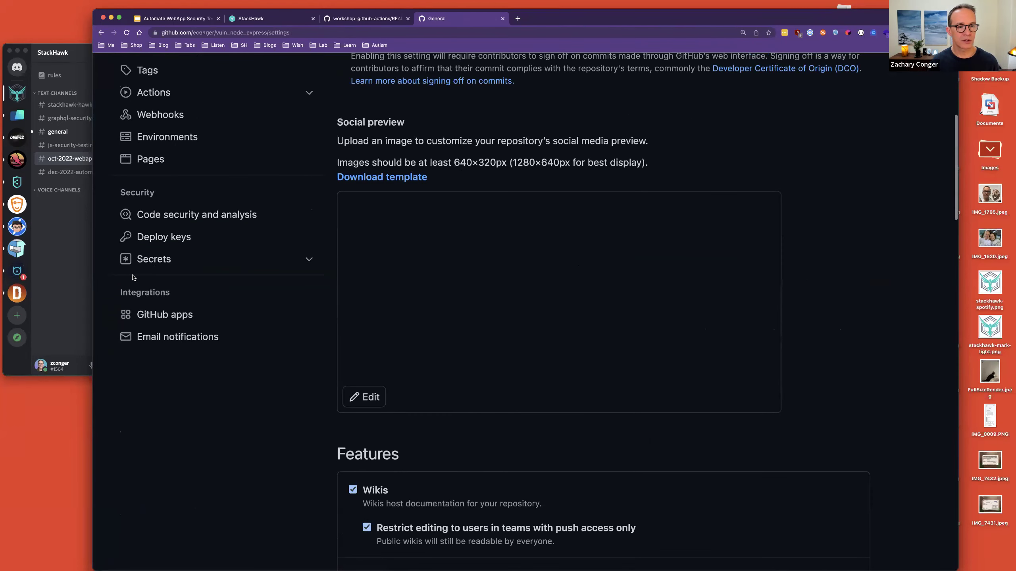
{"action": "left_click", "coordinate": [152, 258]}
{"action": "left_click", "coordinate": [162, 281]}
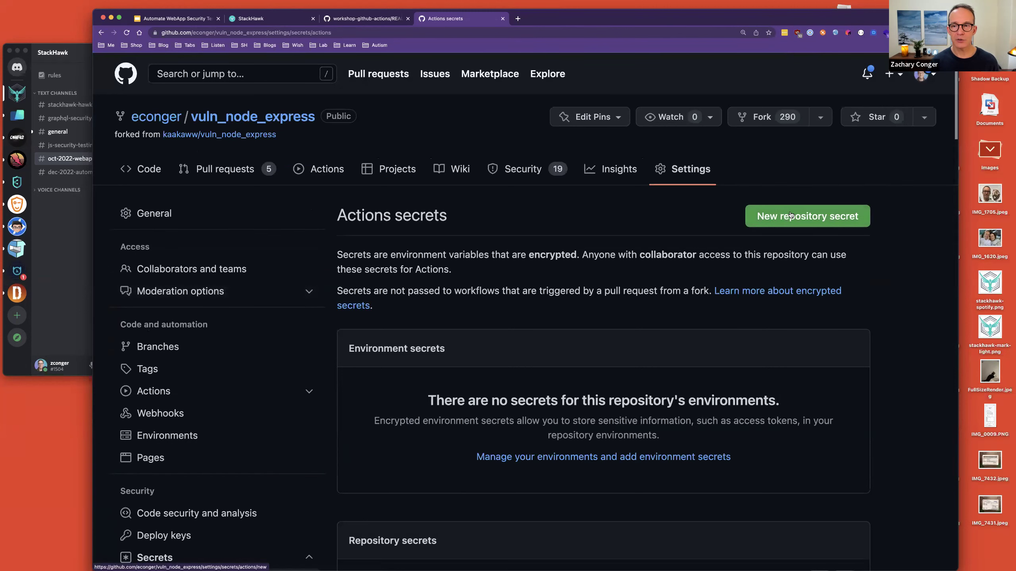
Check the saved repository secret, and look over the workshop's Discord channel and README instructions
{"action": "scroll", "coordinate": [342, 346], "scroll_direction": "down", "scroll_amount": 3}
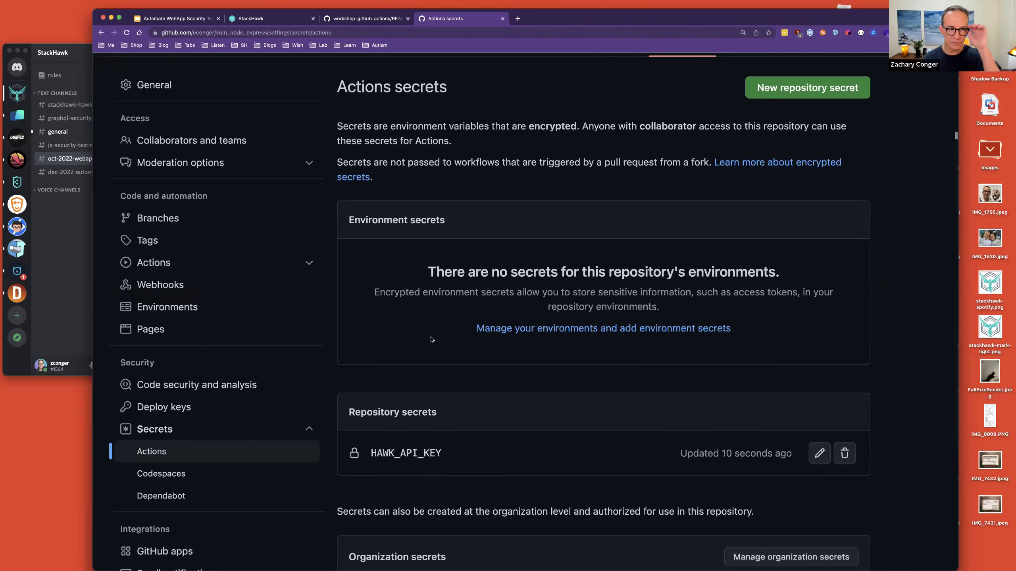
{"action": "left_click", "coordinate": [83, 53]}
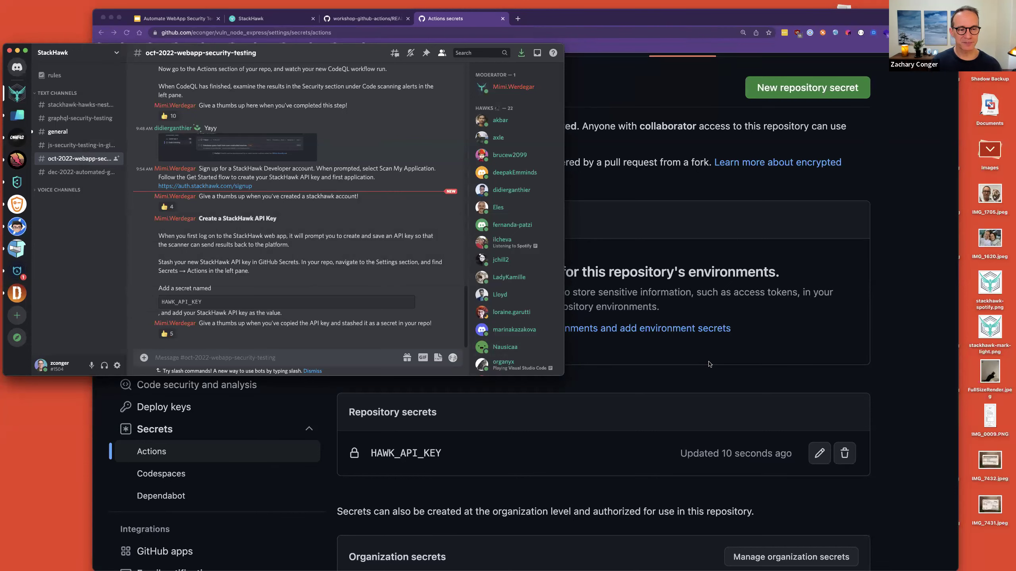
{"action": "left_click", "coordinate": [709, 364]}
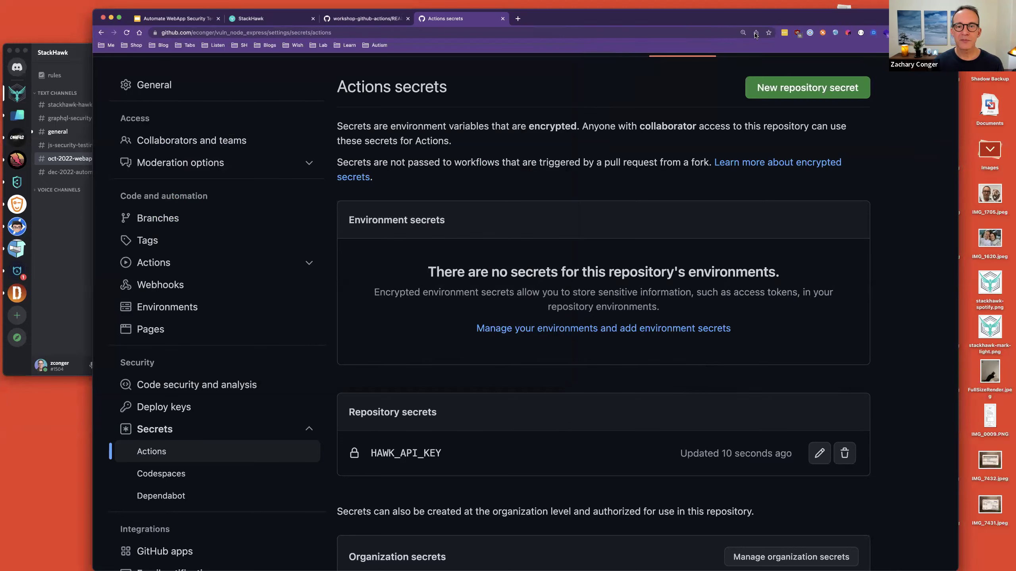
{"action": "left_click", "coordinate": [365, 19]}
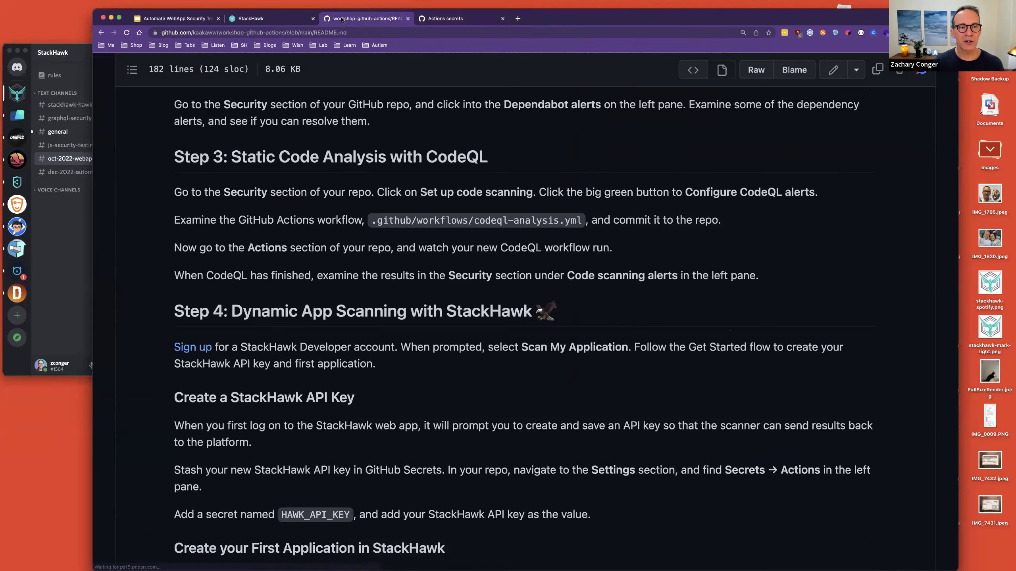
Return to the StackHawk app setup, name the application vuln_node_express, and choose the Development environment
{"action": "left_click", "coordinate": [251, 20]}
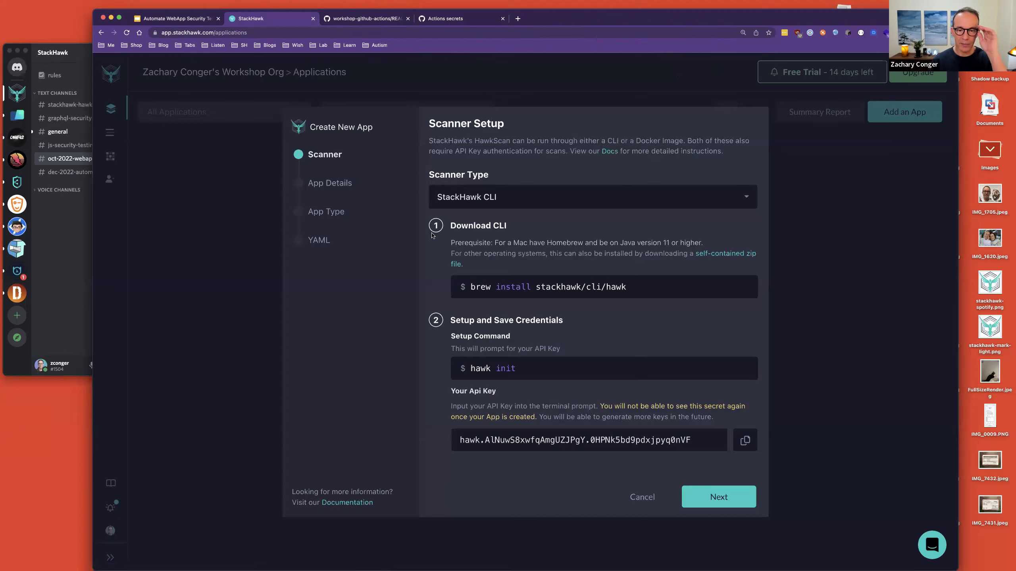
{"action": "left_click", "coordinate": [715, 497]}
{"action": "left_click", "coordinate": [492, 196]}
{"action": "type", "text": "vuln_n"}
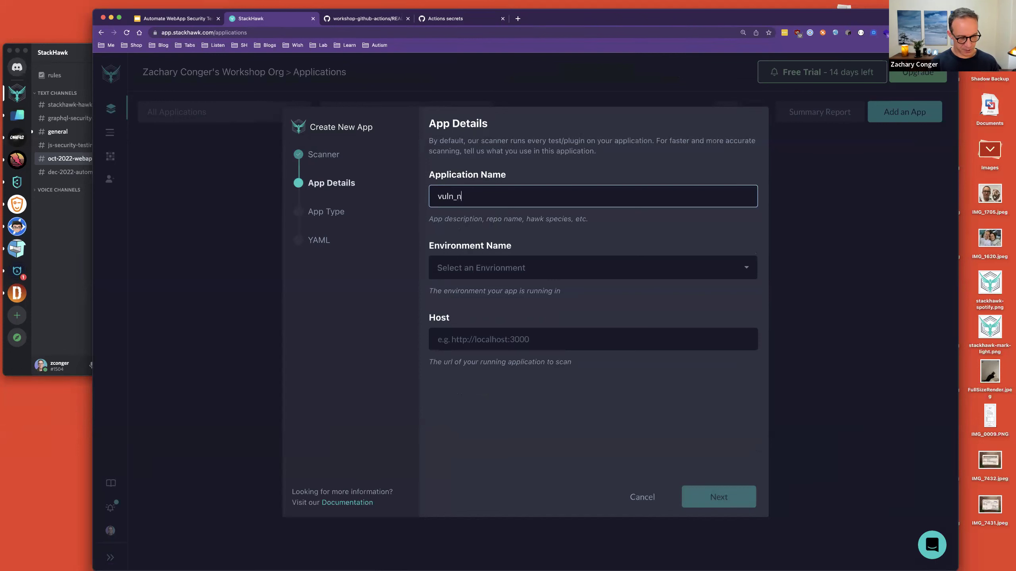
{"action": "type", "text": "ode_express"}
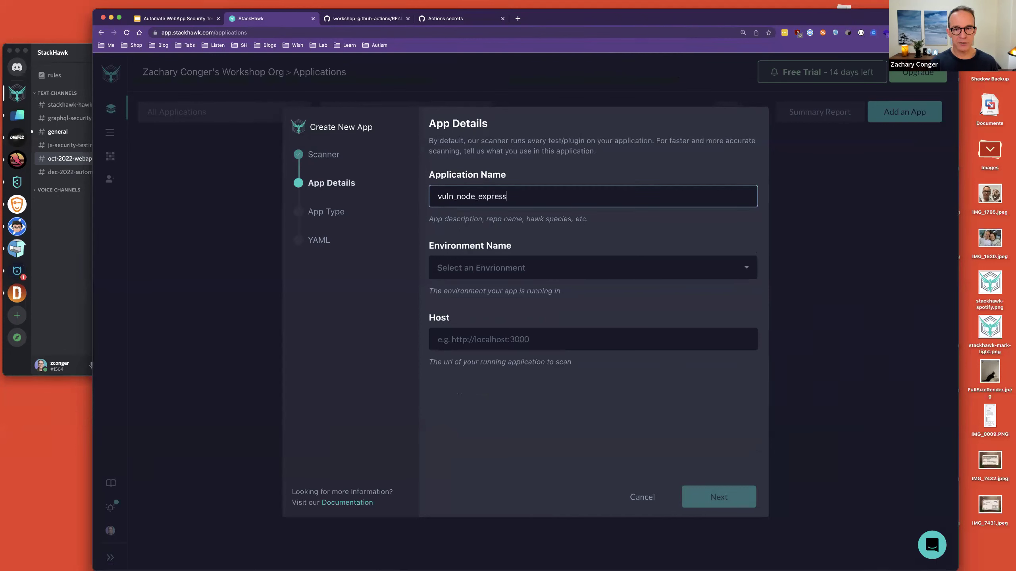
{"action": "key", "text": "Tab"}
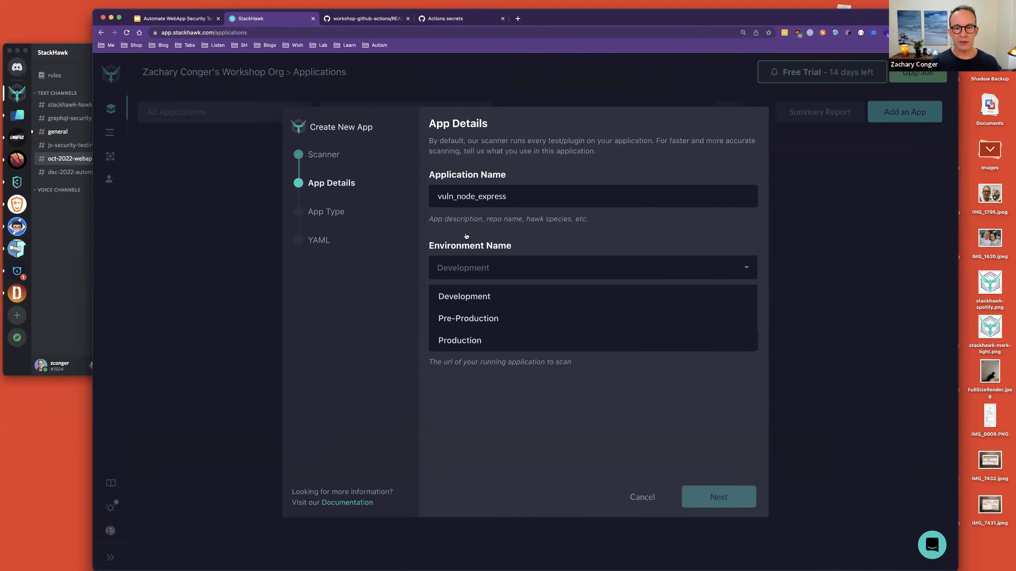
{"action": "left_click", "coordinate": [454, 292]}
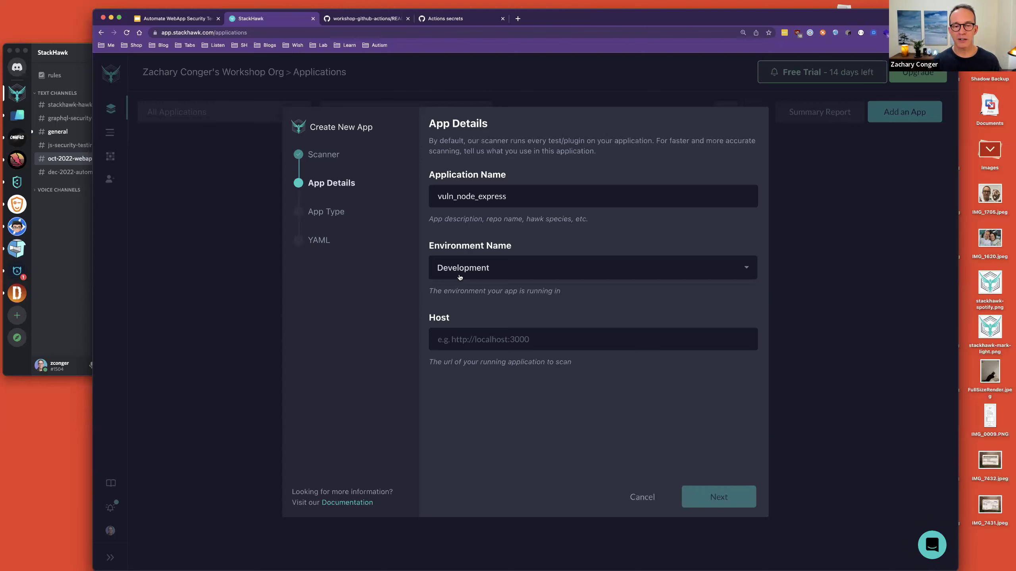
{"action": "left_click", "coordinate": [476, 341]}
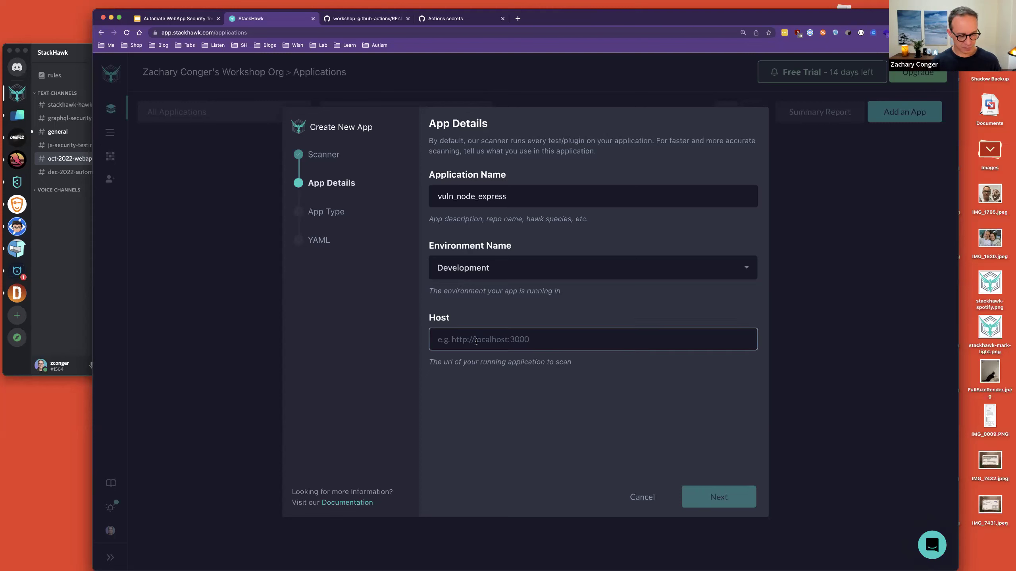
{"action": "type", "text": "http://l"}
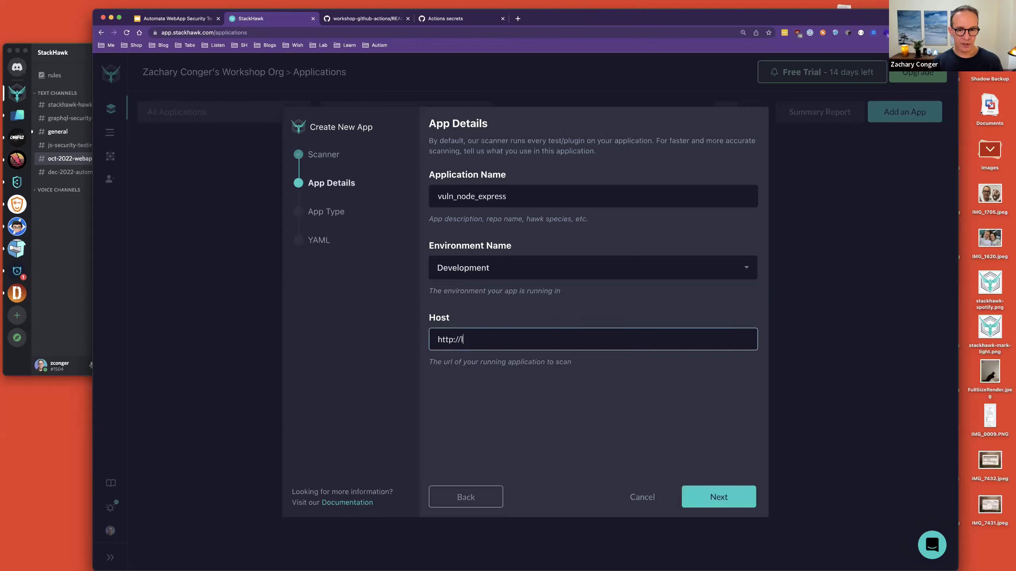
{"action": "type", "text": "ocalhost:3000"}
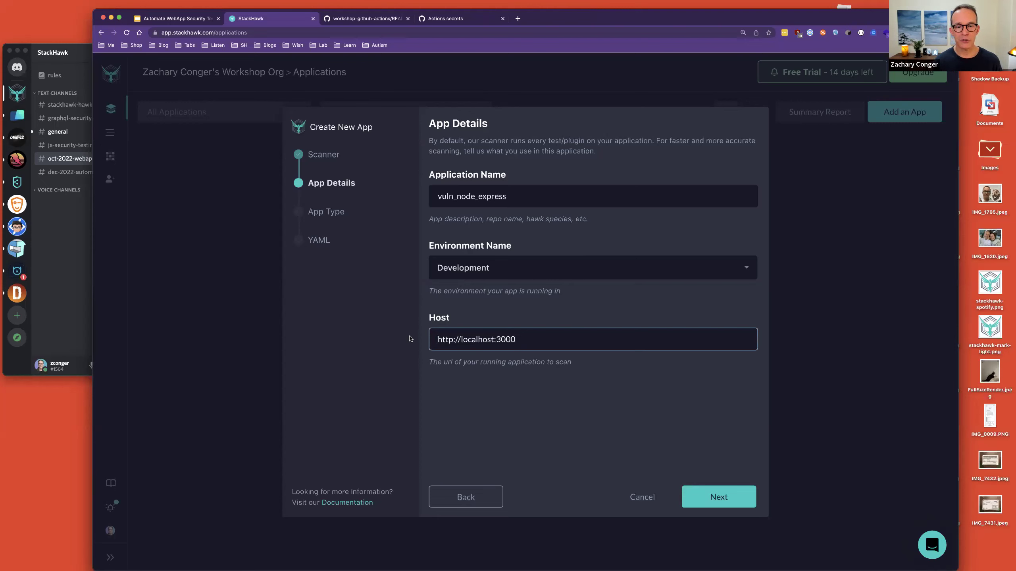
{"action": "triple_click", "coordinate": [534, 336]}
{"action": "key", "text": "cmd+c"}
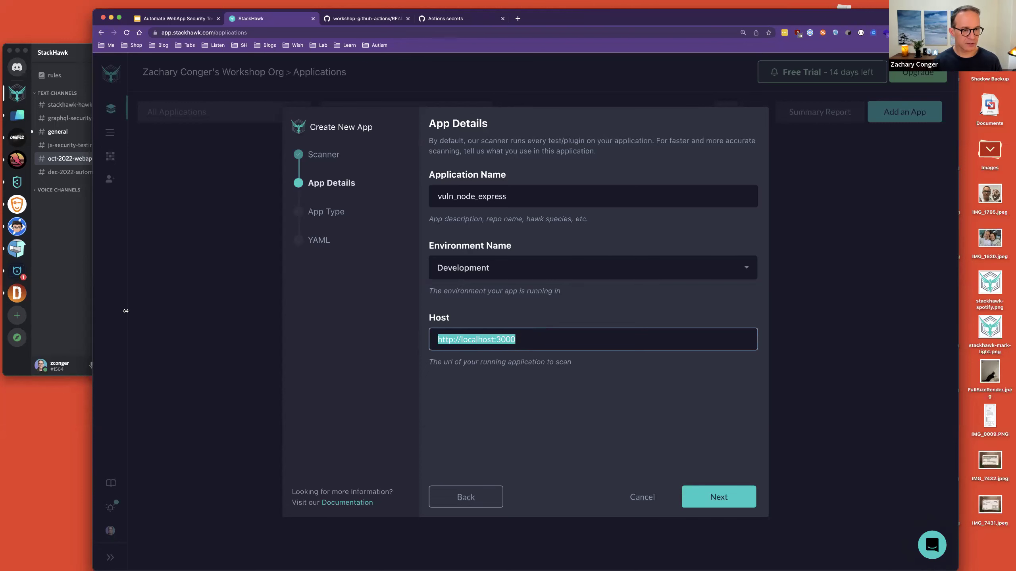
{"action": "left_click", "coordinate": [48, 308]}
{"action": "key", "text": "cmd+v"}
{"action": "key", "text": "Return"}
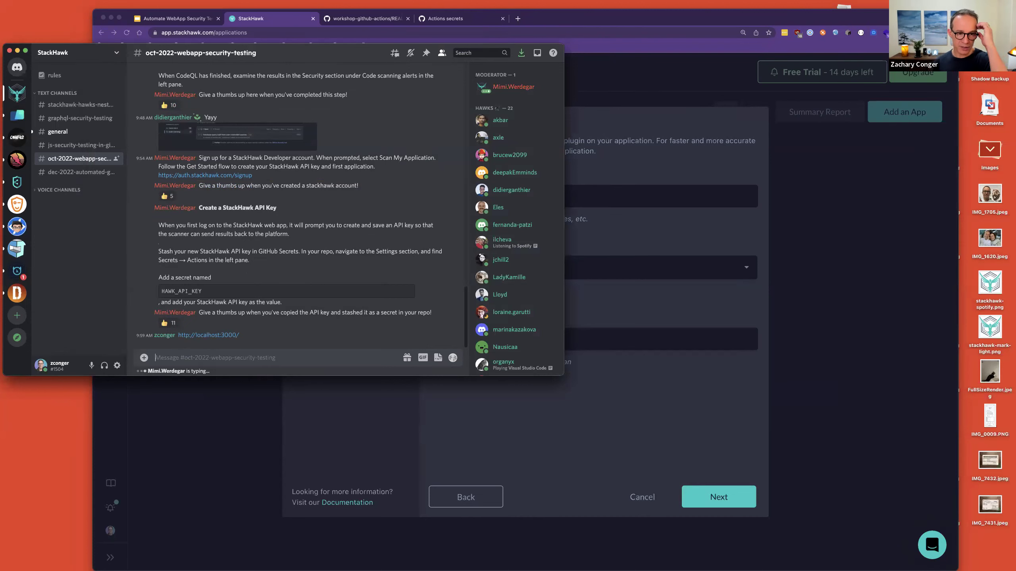
{"action": "left_click", "coordinate": [471, 420]}
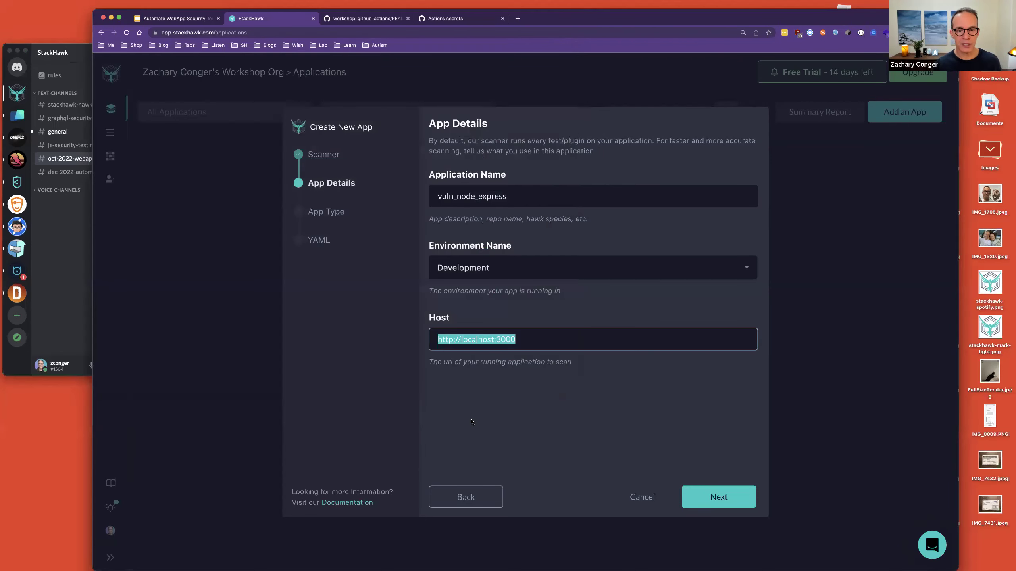
{"action": "left_click", "coordinate": [557, 337]}
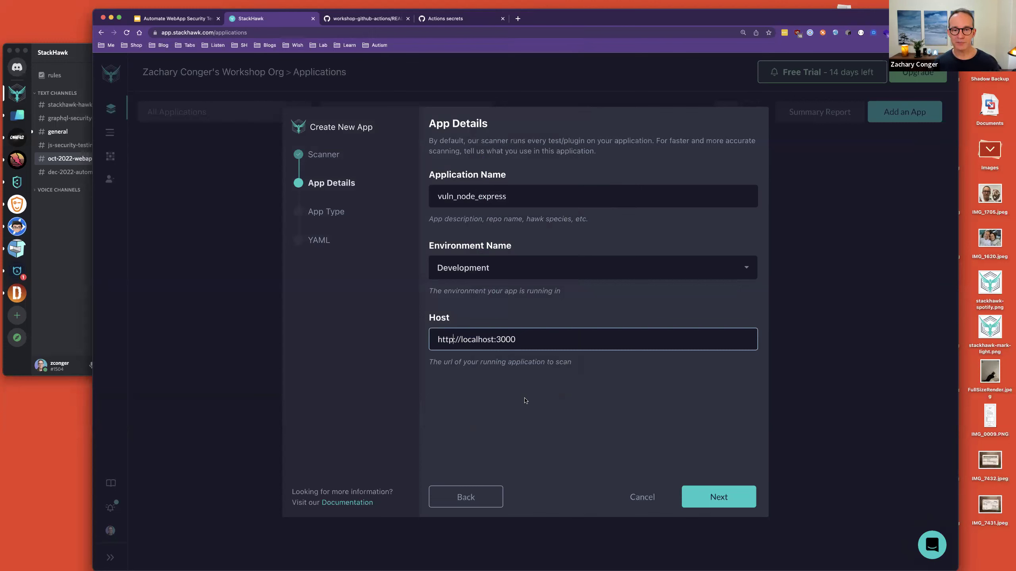
Accept the App Details and create the application with its type set to Skip for Now / Don't Know
{"action": "left_click", "coordinate": [723, 499]}
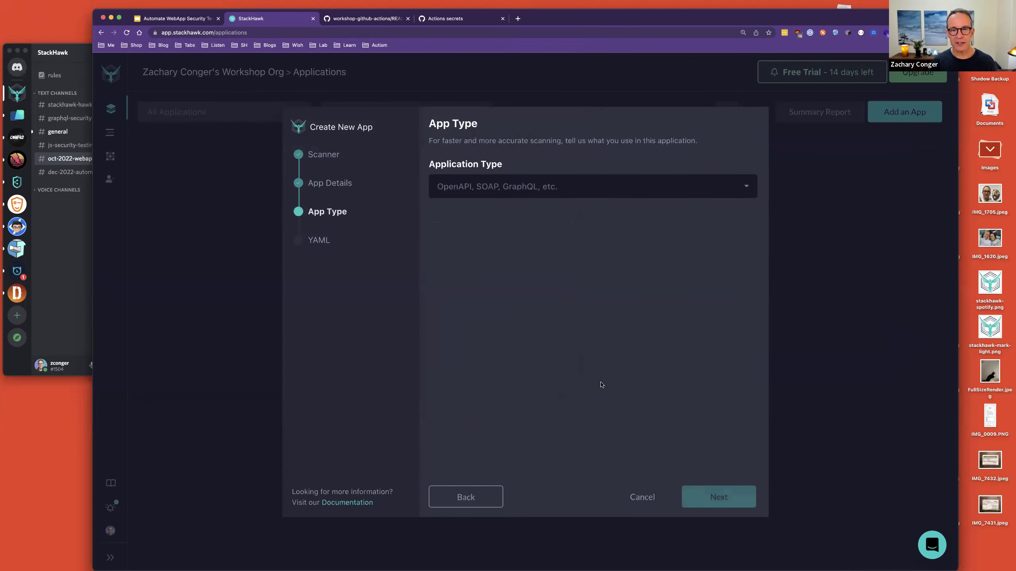
{"action": "left_click", "coordinate": [552, 190]}
{"action": "scroll", "coordinate": [500, 314], "scroll_direction": "down", "scroll_amount": 1}
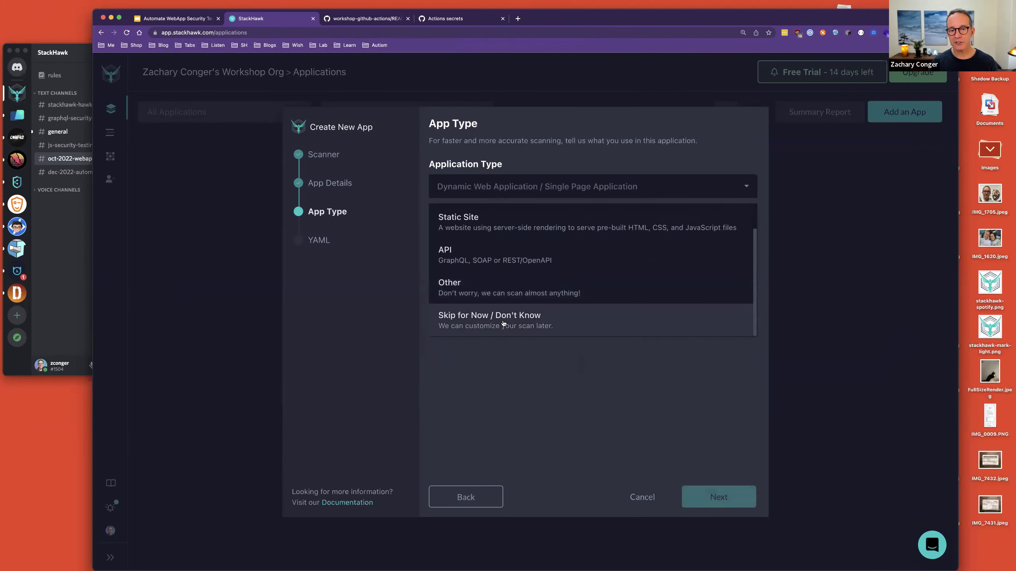
{"action": "left_click", "coordinate": [504, 323]}
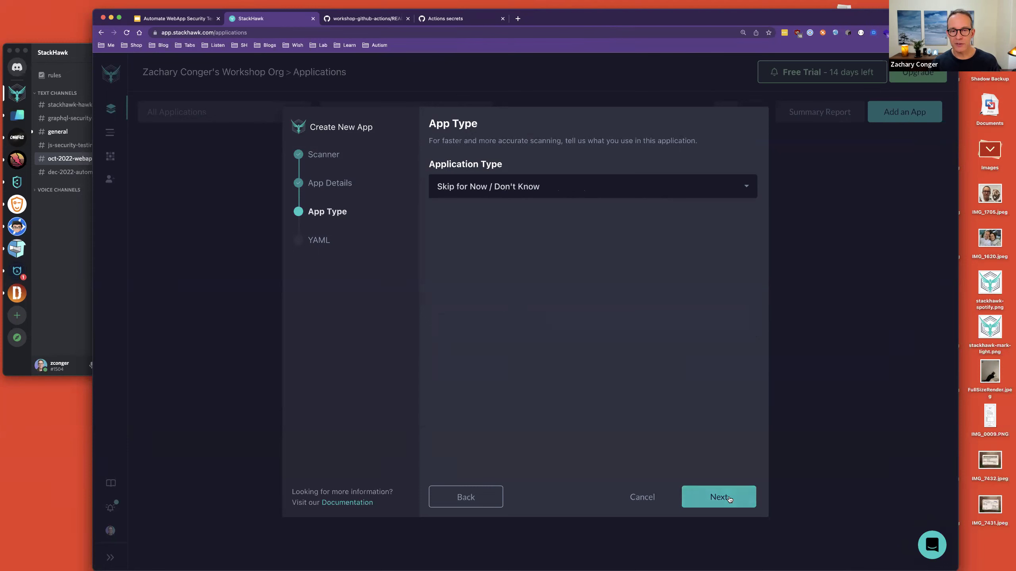
{"action": "left_click", "coordinate": [612, 186]}
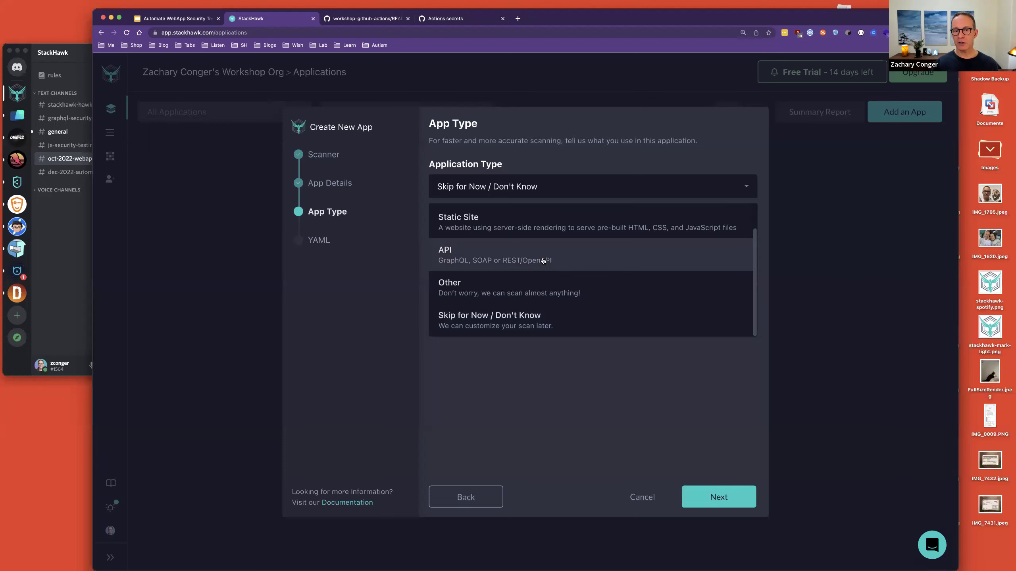
{"action": "left_click", "coordinate": [591, 386]}
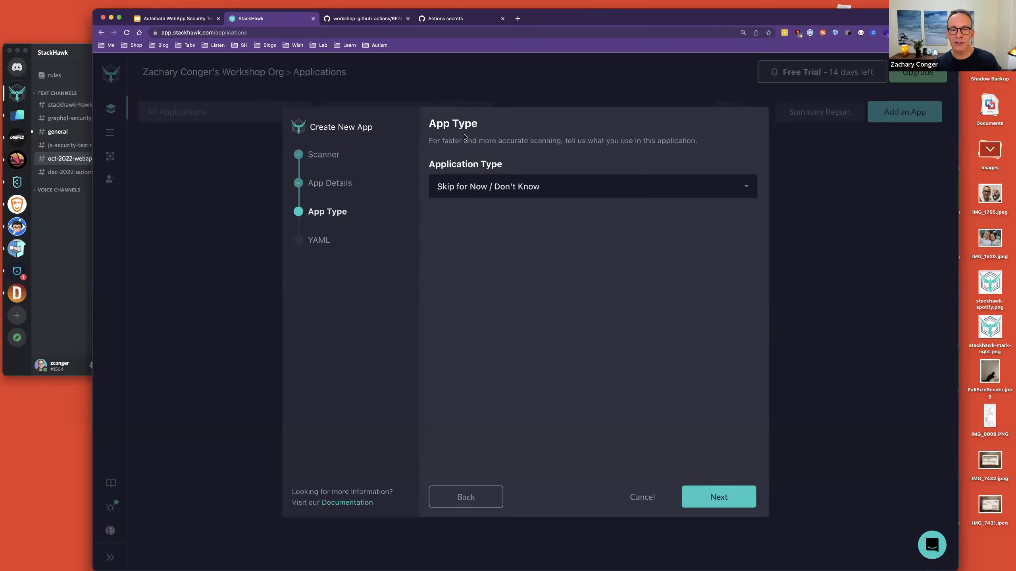
{"action": "left_click", "coordinate": [715, 500]}
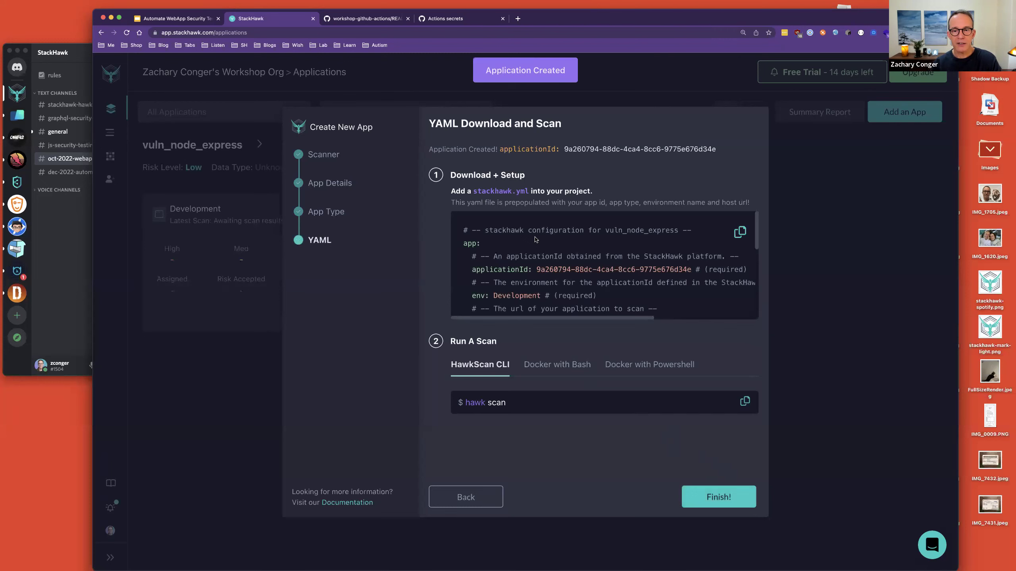
Review the generated stackhawk.yml configuration's application ID, environment and host settings, and copy the whole file
{"action": "scroll", "coordinate": [536, 239], "scroll_direction": "down", "scroll_amount": 4}
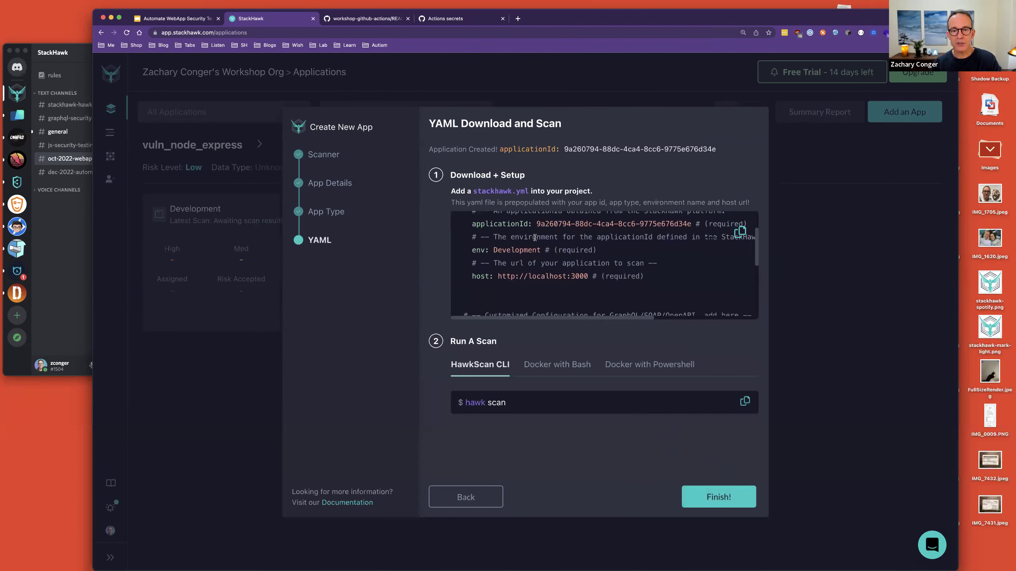
{"action": "scroll", "coordinate": [536, 238], "scroll_direction": "up", "scroll_amount": 4}
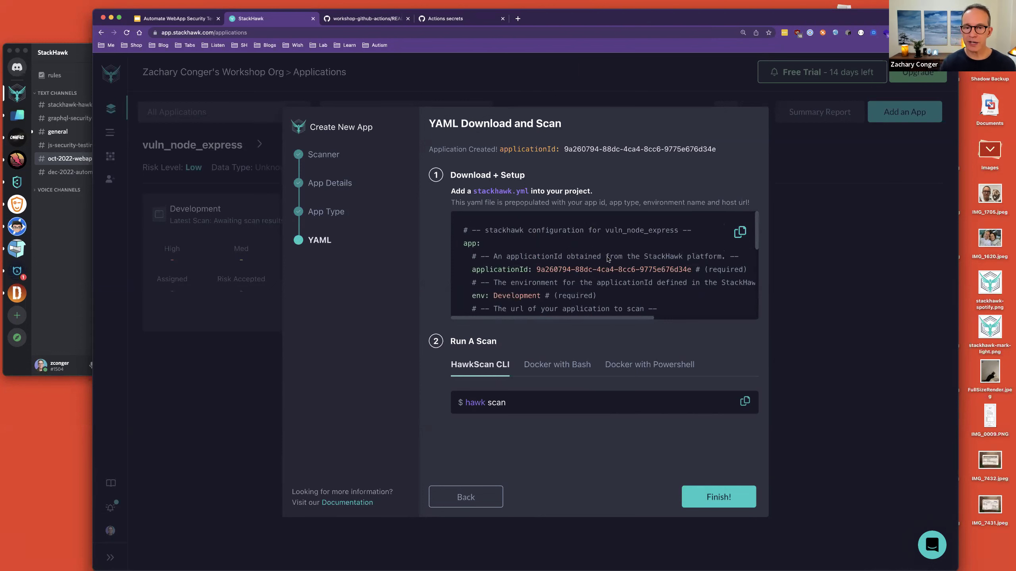
{"action": "scroll", "coordinate": [640, 289], "scroll_direction": "down", "scroll_amount": 1}
{"action": "left_click_drag", "start_coordinate": [654, 302], "coordinate": [446, 229]}
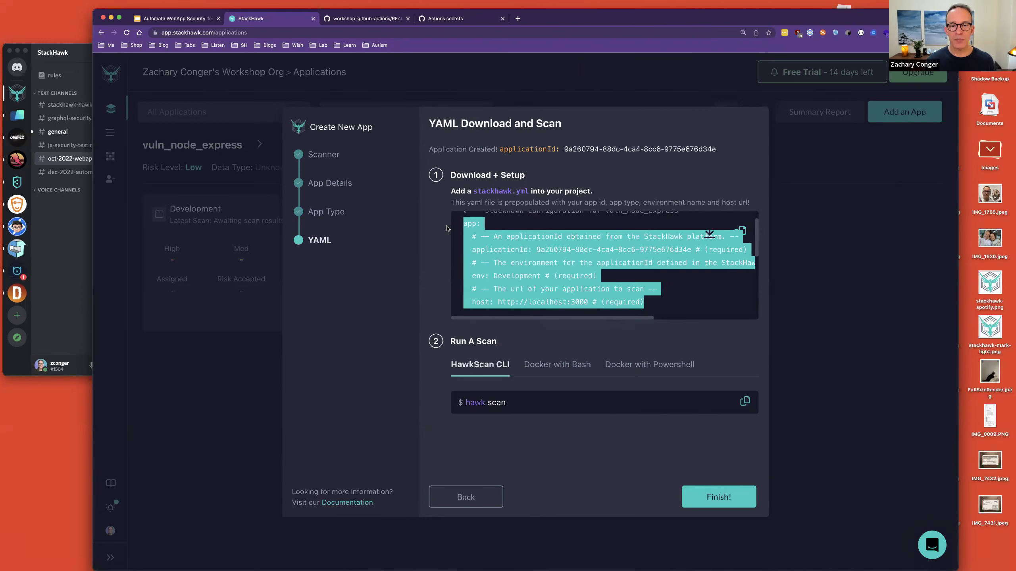
{"action": "left_click", "coordinate": [488, 226]}
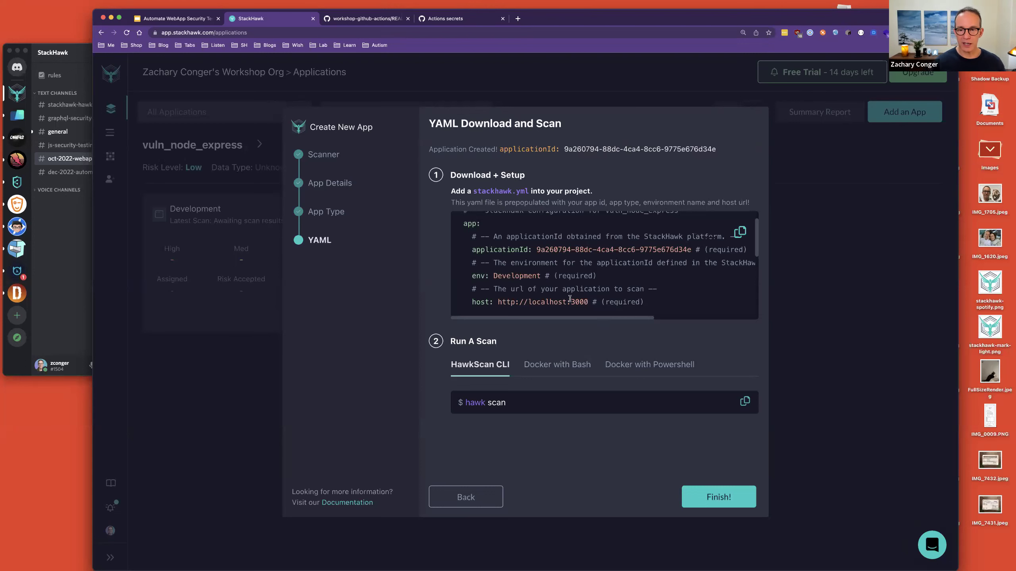
{"action": "left_click", "coordinate": [741, 232]}
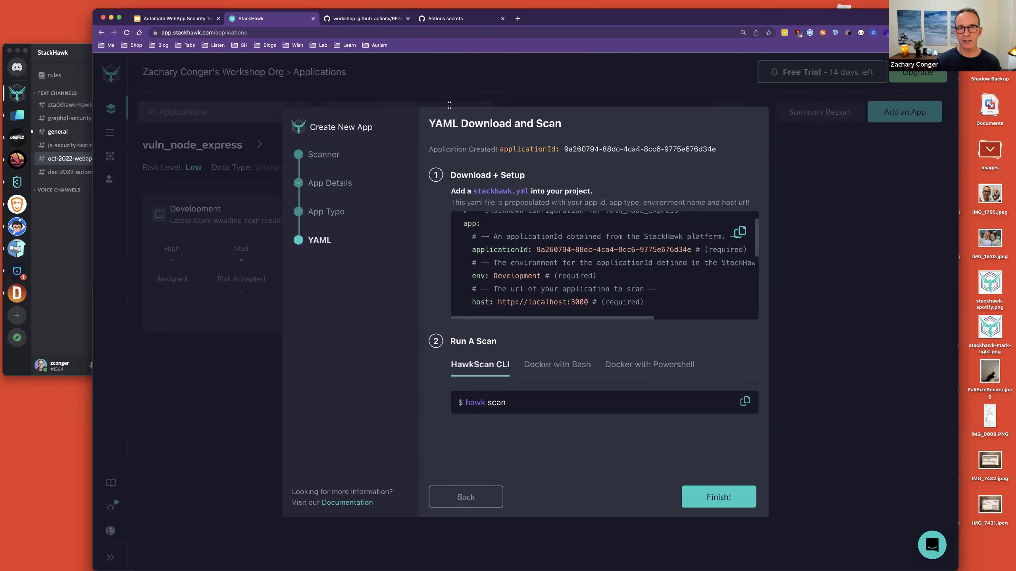
Start a new file named stackhawk.yml at the root of the vuln_node_express repository on GitHub
{"action": "left_click", "coordinate": [448, 18]}
{"action": "scroll", "coordinate": [160, 217], "scroll_direction": "up", "scroll_amount": 5}
{"action": "left_click", "coordinate": [152, 171]}
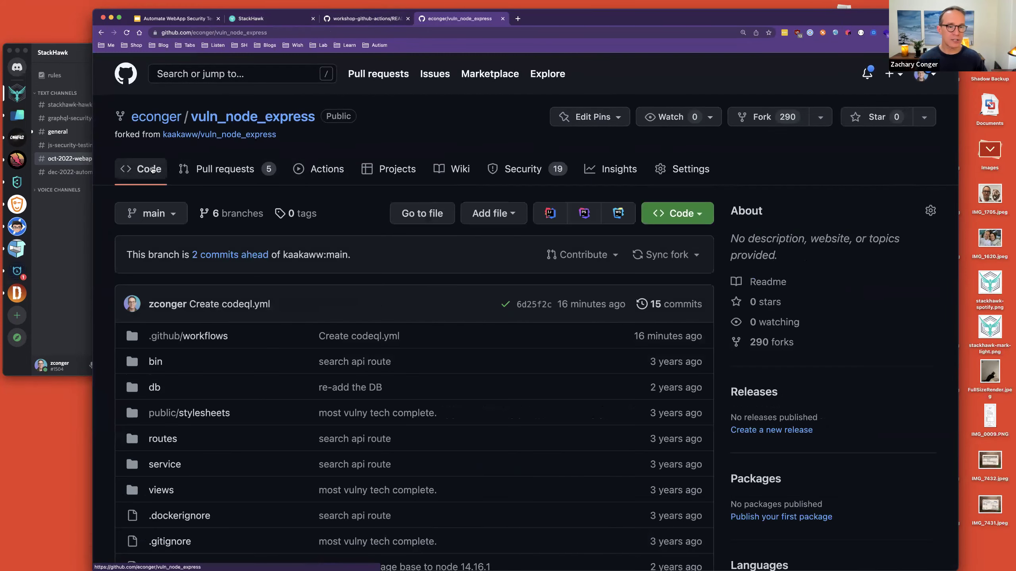
{"action": "left_click", "coordinate": [493, 217]}
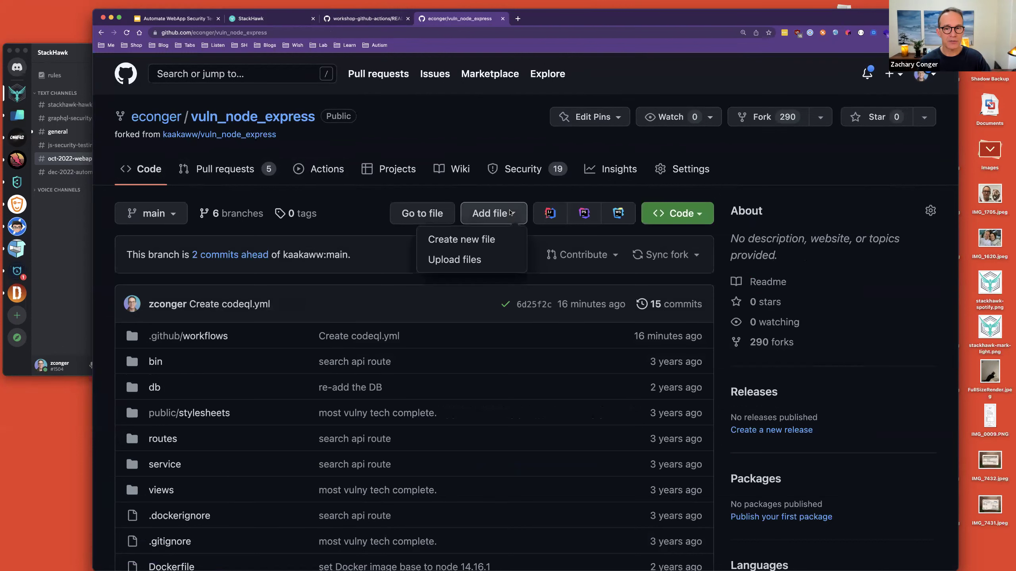
{"action": "left_click", "coordinate": [478, 239]}
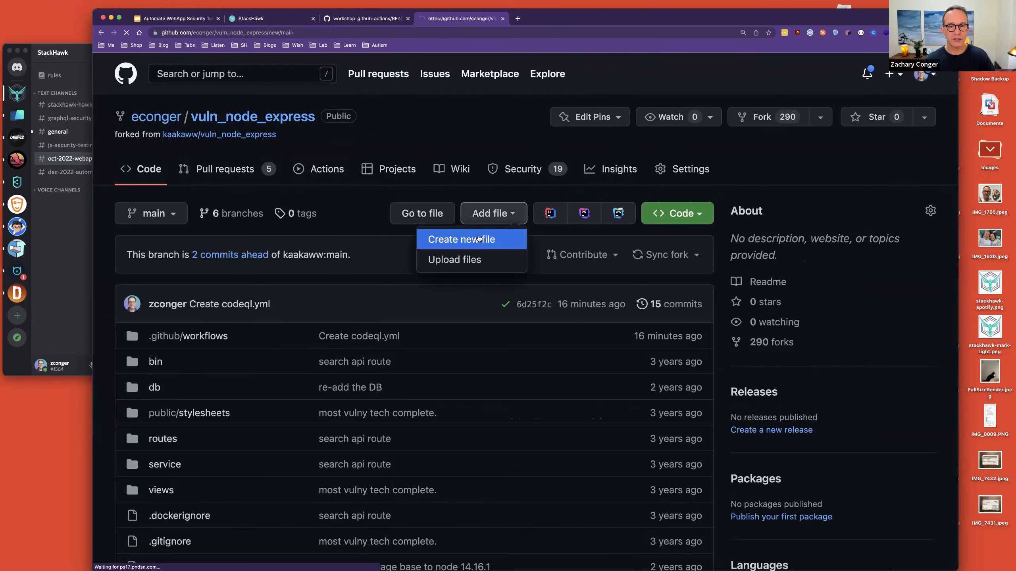
{"action": "type", "text": "st"}
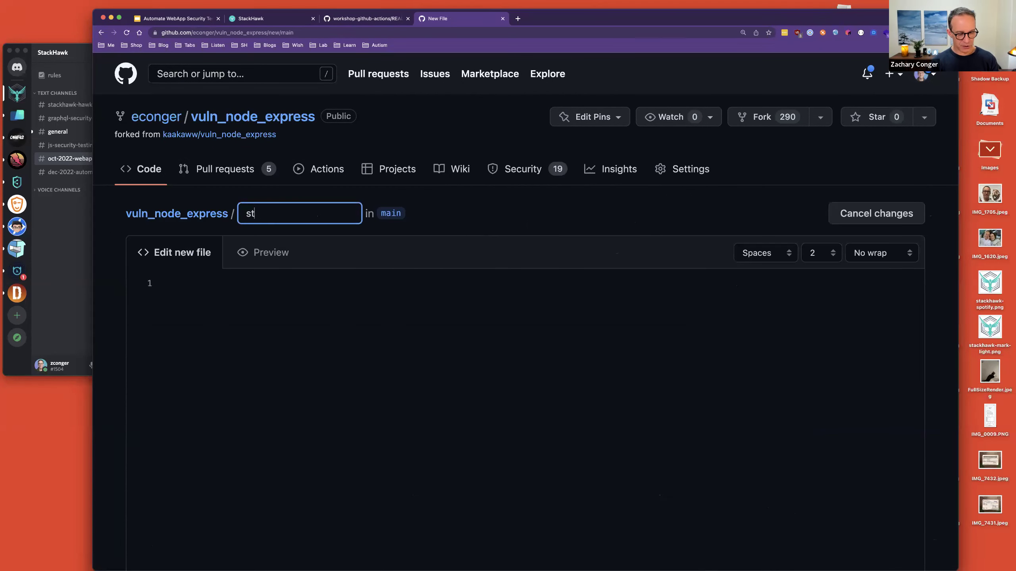
{"action": "type", "text": "ackhawk.yml"}
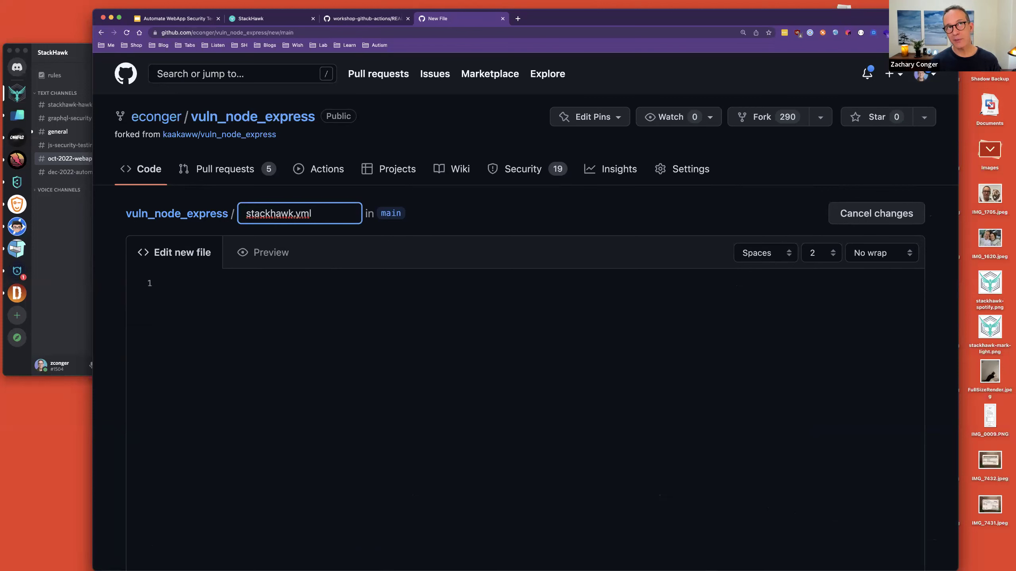
Paste the copied StackHawk configuration into stackhawk.yml and commit the new file directly to the main branch
{"action": "left_click", "coordinate": [442, 299]}
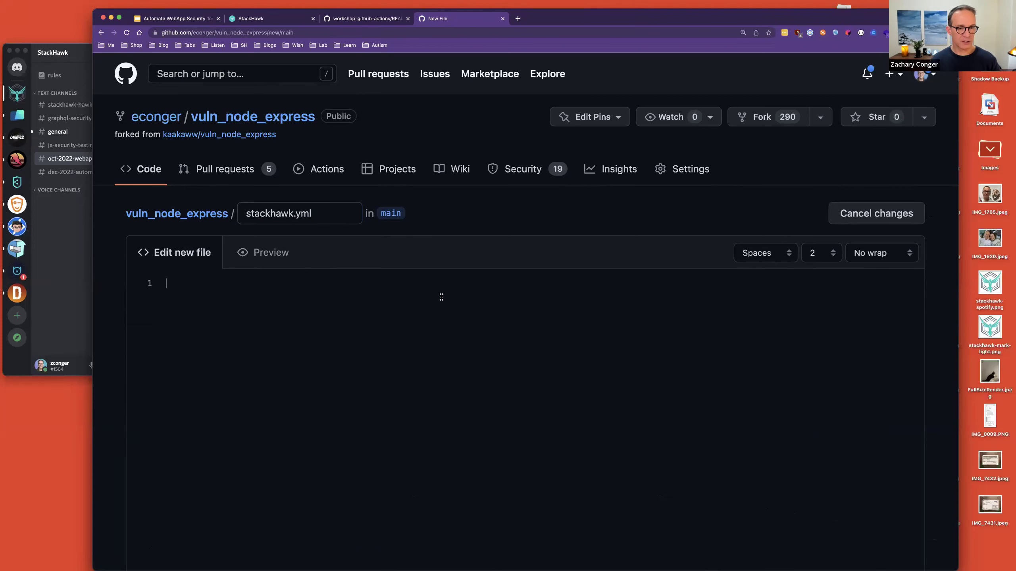
{"action": "key", "text": "super+v"}
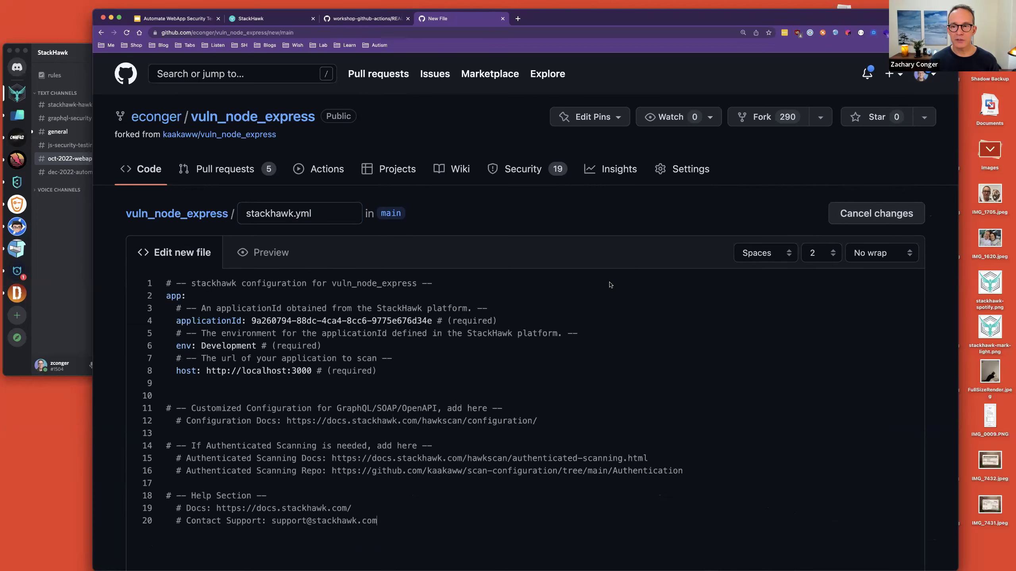
{"action": "scroll", "coordinate": [440, 352], "scroll_direction": "down", "scroll_amount": 15}
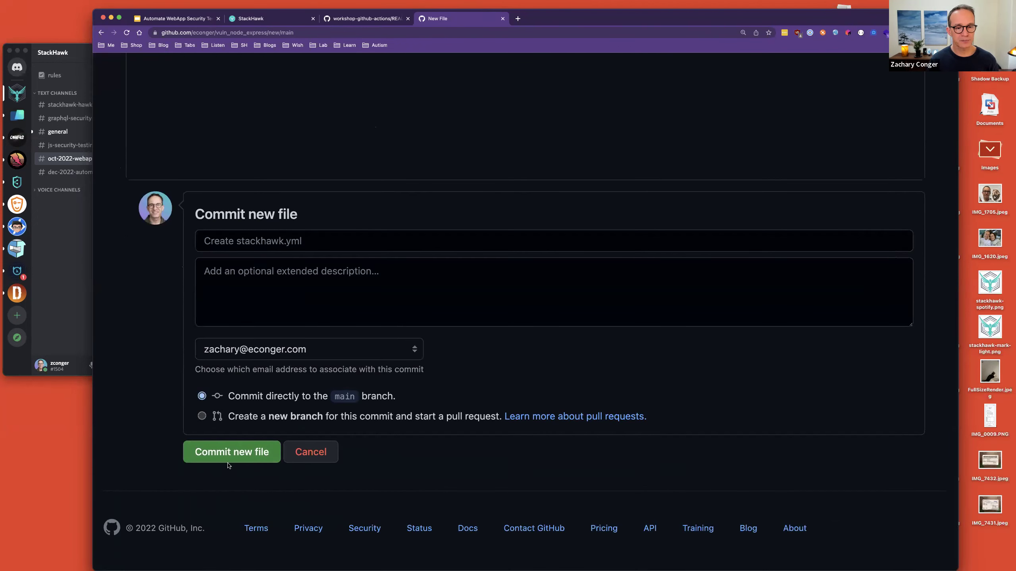
{"action": "left_click", "coordinate": [218, 455]}
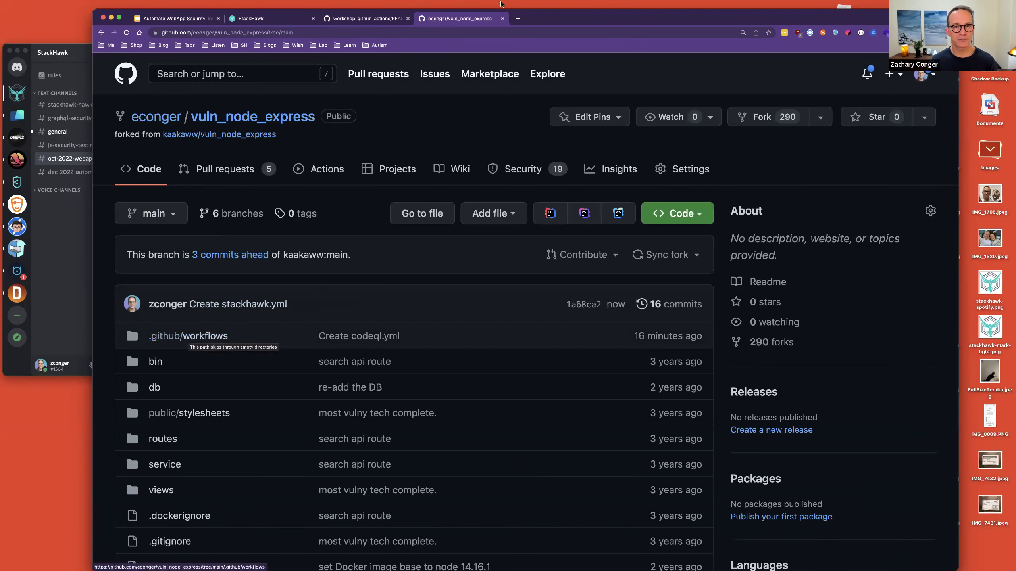
Finish the StackHawk app creation wizard and return to the vuln_node_express repository on GitHub
{"action": "left_click", "coordinate": [263, 22]}
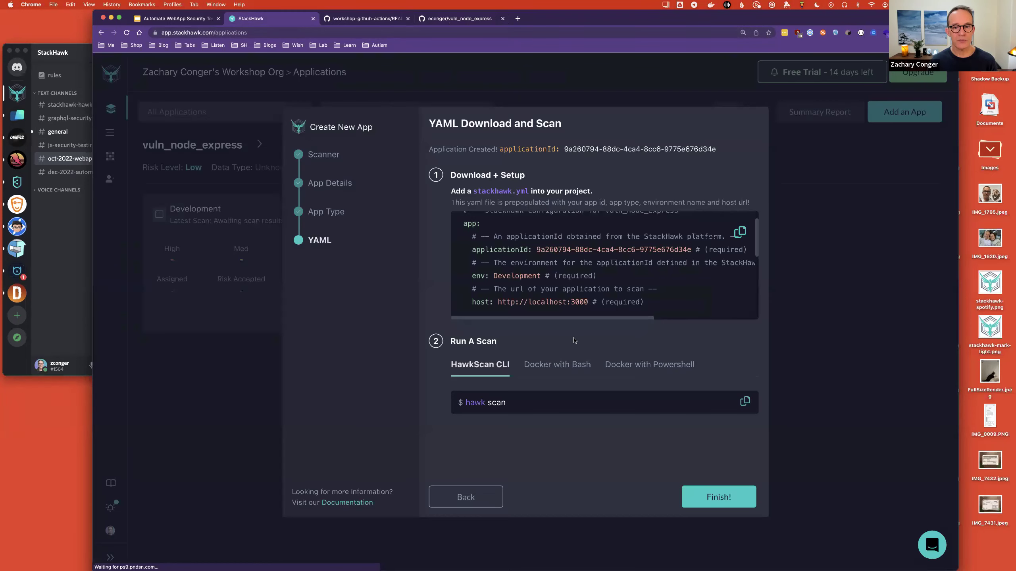
{"action": "left_click", "coordinate": [725, 498]}
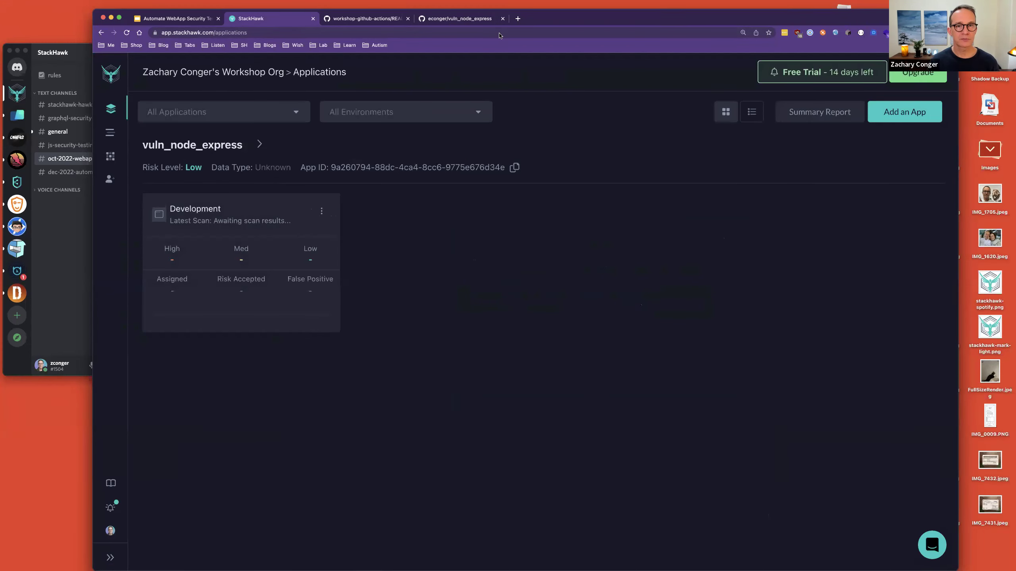
{"action": "left_click", "coordinate": [437, 20]}
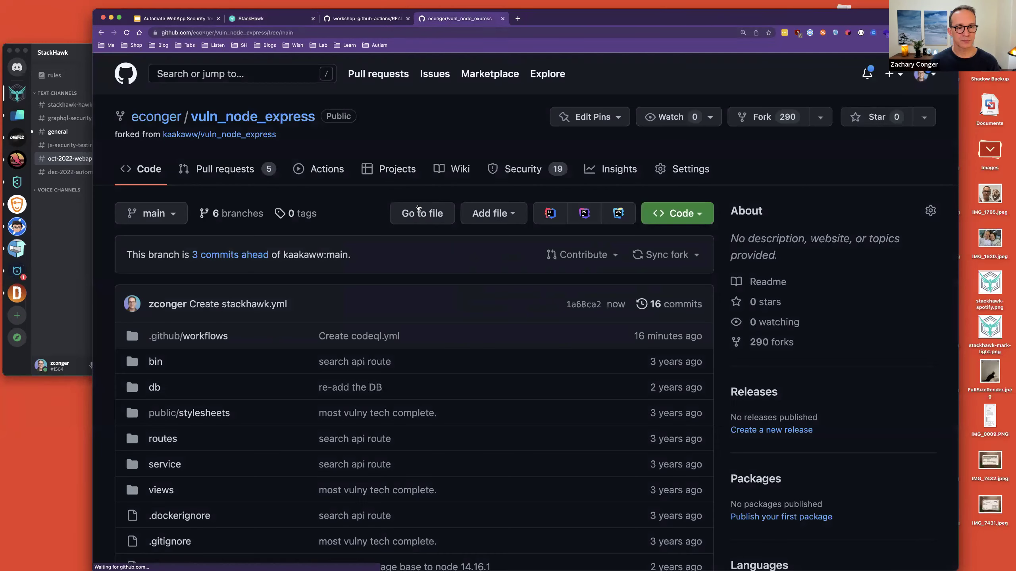
Open the committed stackhawk.yml at the repository root and review its contents
{"action": "scroll", "coordinate": [418, 266], "scroll_direction": "down", "scroll_amount": 10}
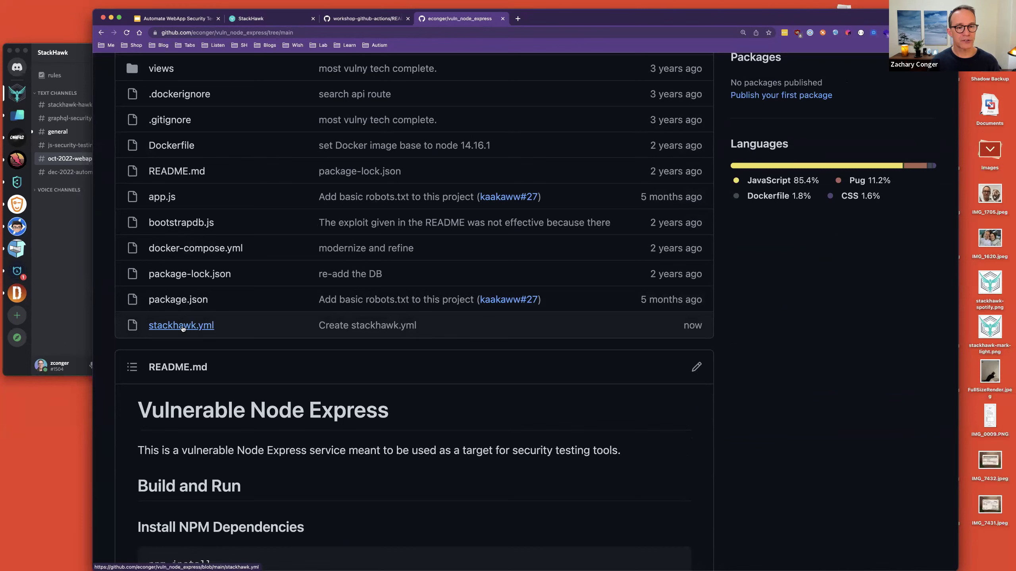
{"action": "left_click", "coordinate": [182, 326]}
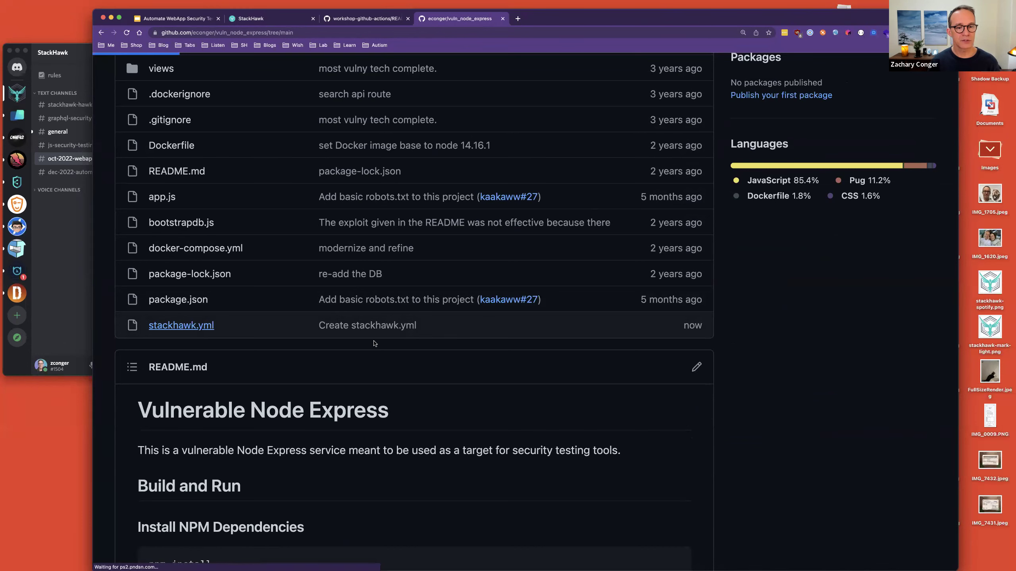
{"action": "scroll", "coordinate": [374, 343], "scroll_direction": "down", "scroll_amount": 2}
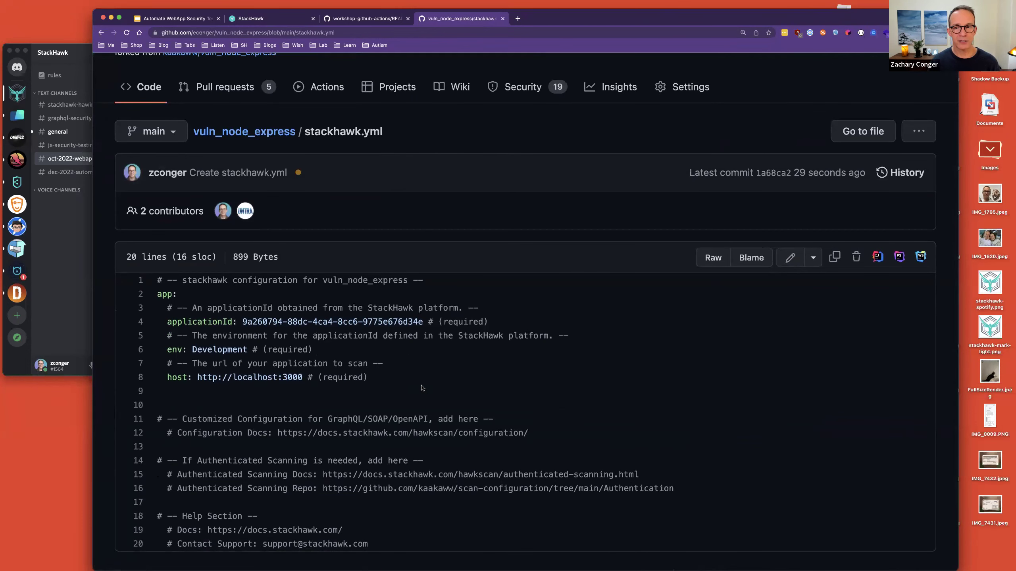
Open build-and-test.yml in the .github/workflows folder and review the whole workflow
{"action": "left_click", "coordinate": [252, 135]}
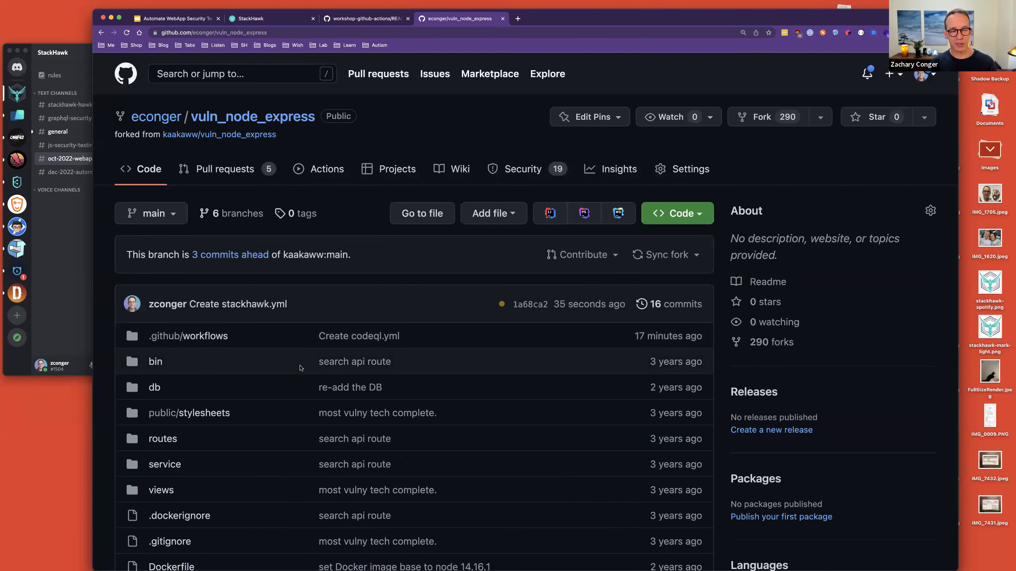
{"action": "left_click", "coordinate": [207, 339]}
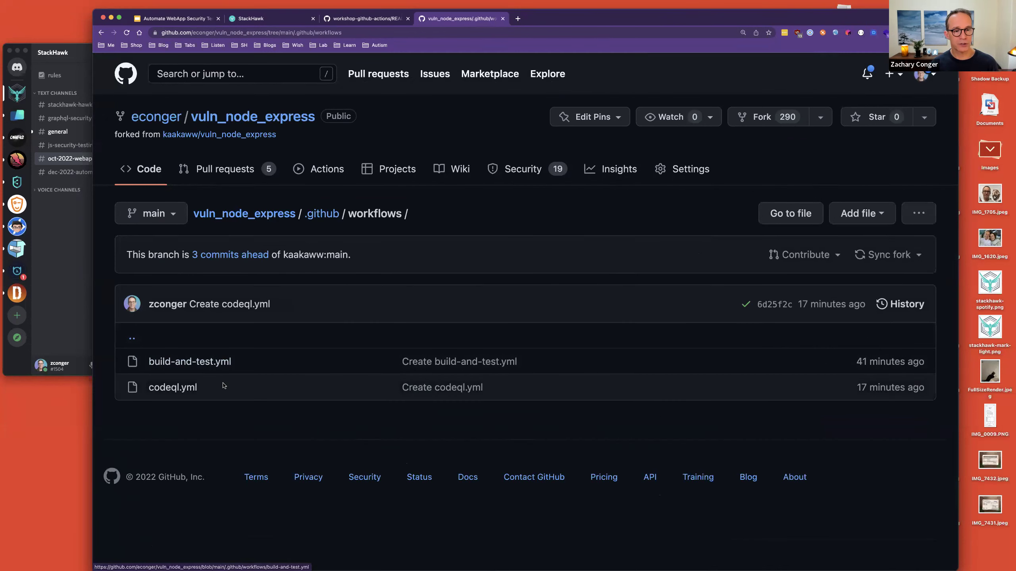
{"action": "left_click", "coordinate": [190, 362]}
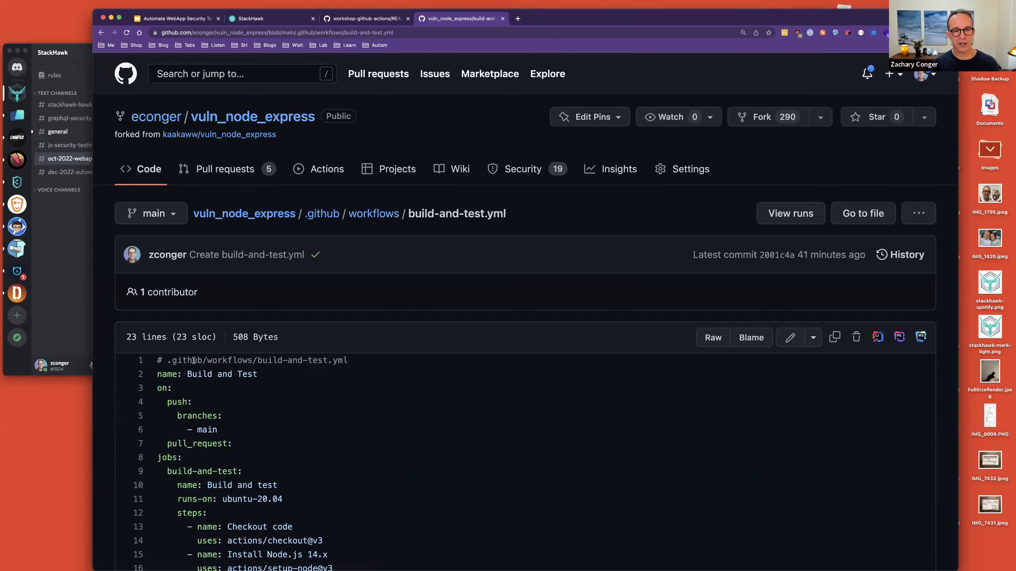
{"action": "scroll", "coordinate": [363, 274], "scroll_direction": "down", "scroll_amount": 5}
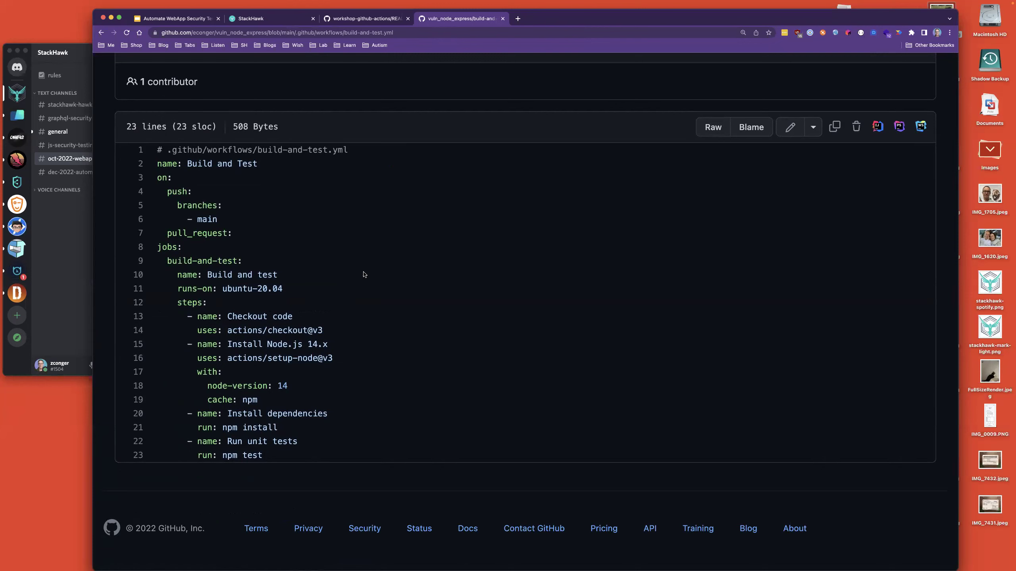
Check the oct-2022-webapp-security-testing Discord channel, and switch to the StackHawk Applications page
{"action": "left_click", "coordinate": [63, 301]}
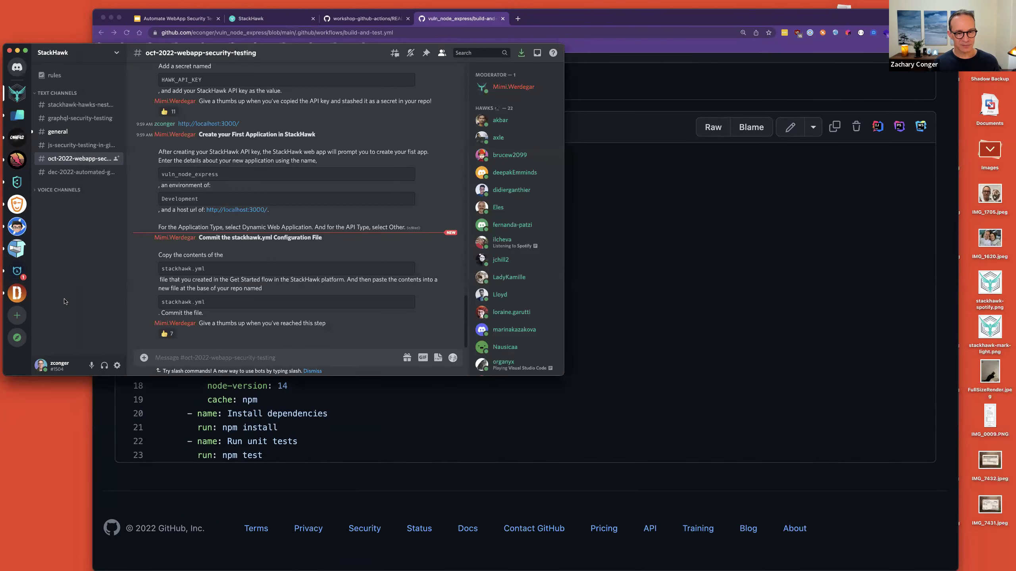
{"action": "left_click", "coordinate": [657, 471]}
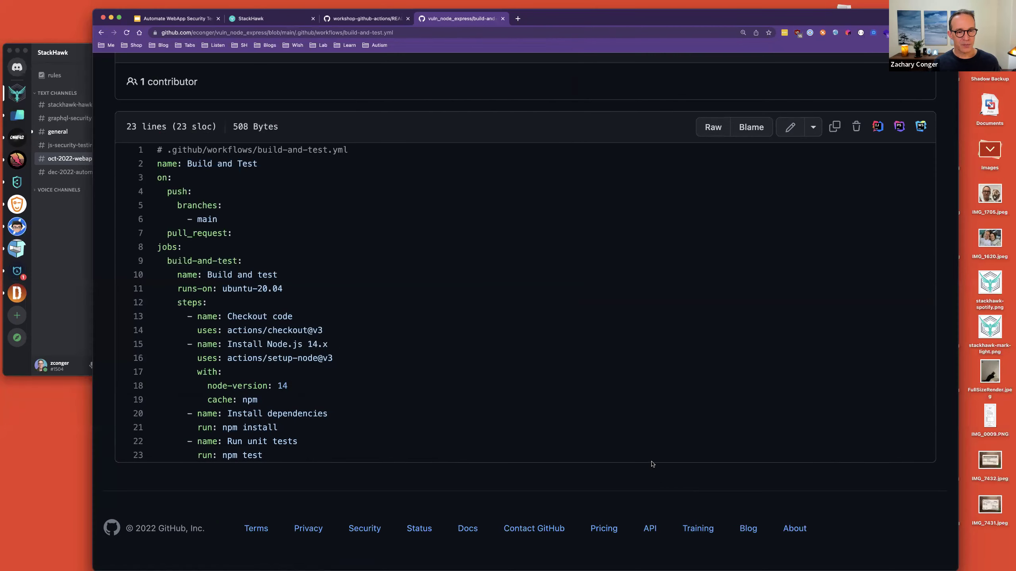
{"action": "left_click", "coordinate": [286, 23]}
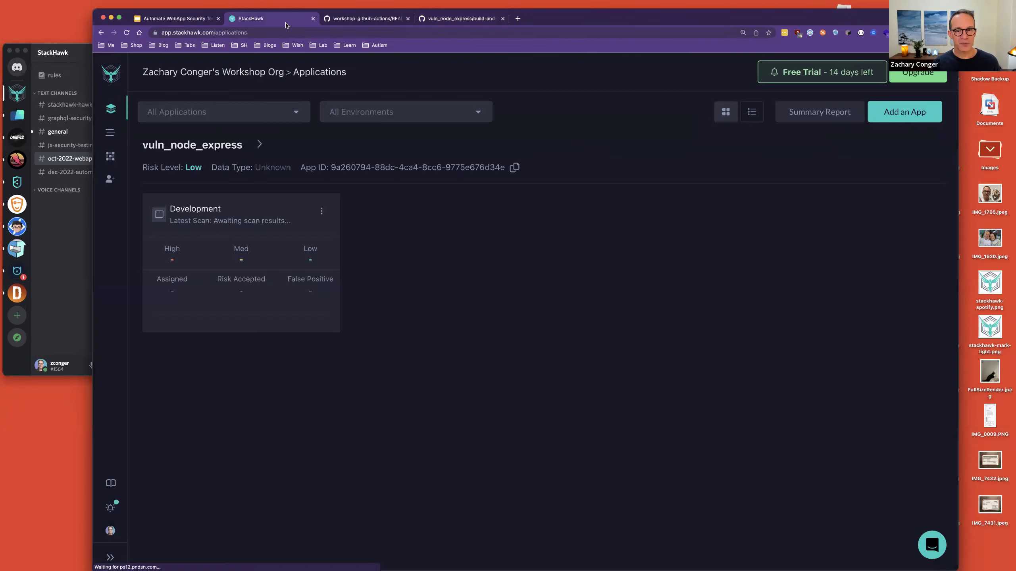
{"action": "left_click_drag", "start_coordinate": [548, 18], "coordinate": [504, 19]}
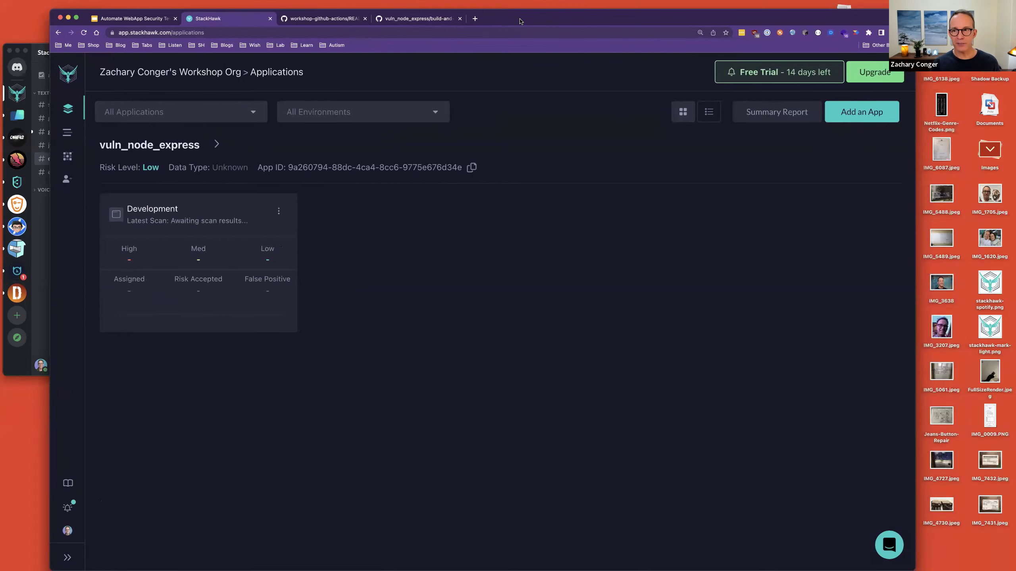
{"action": "left_click", "coordinate": [852, 115]}
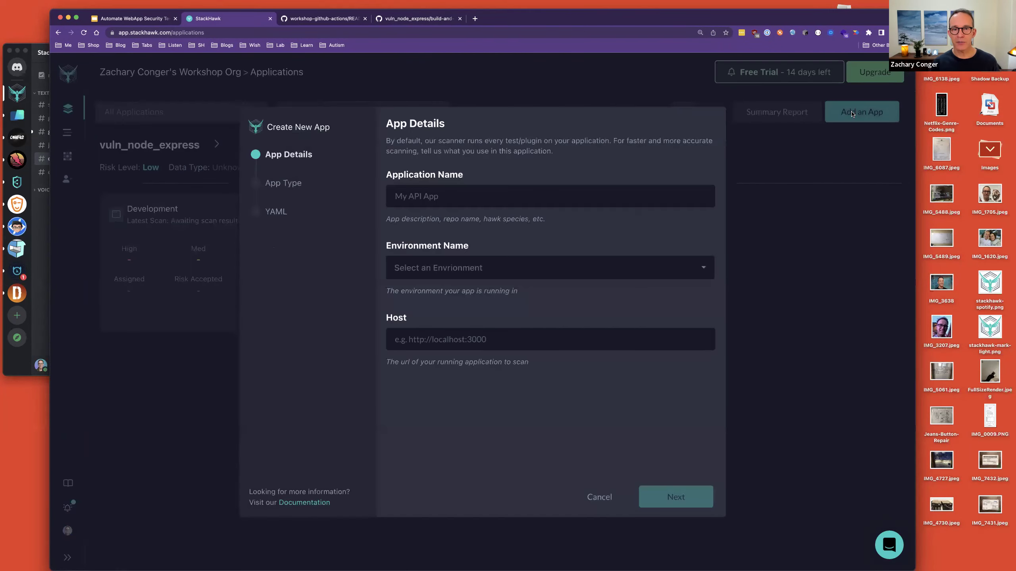
{"action": "left_click", "coordinate": [484, 199]}
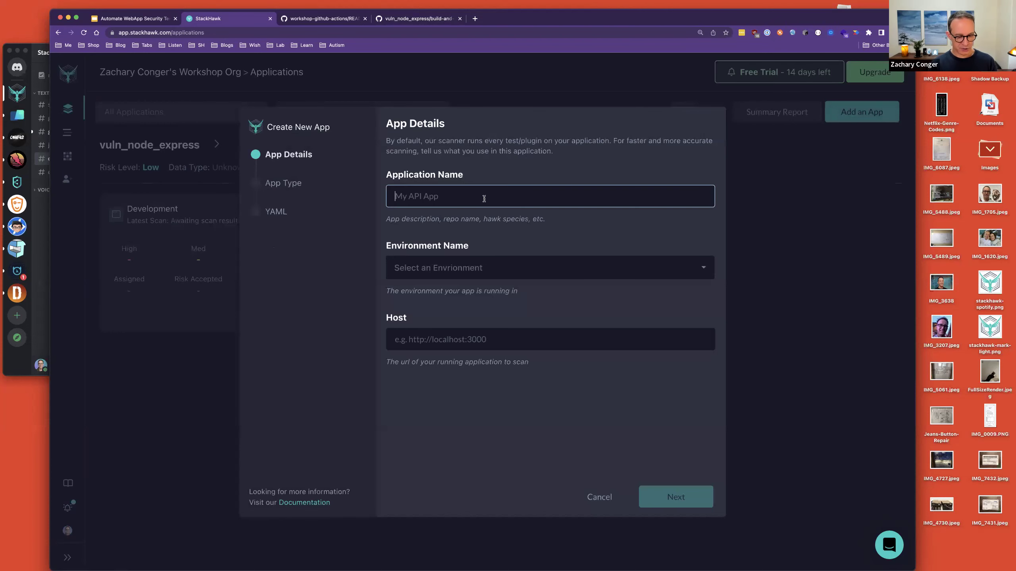
{"action": "type", "text": "vuln_node_express"}
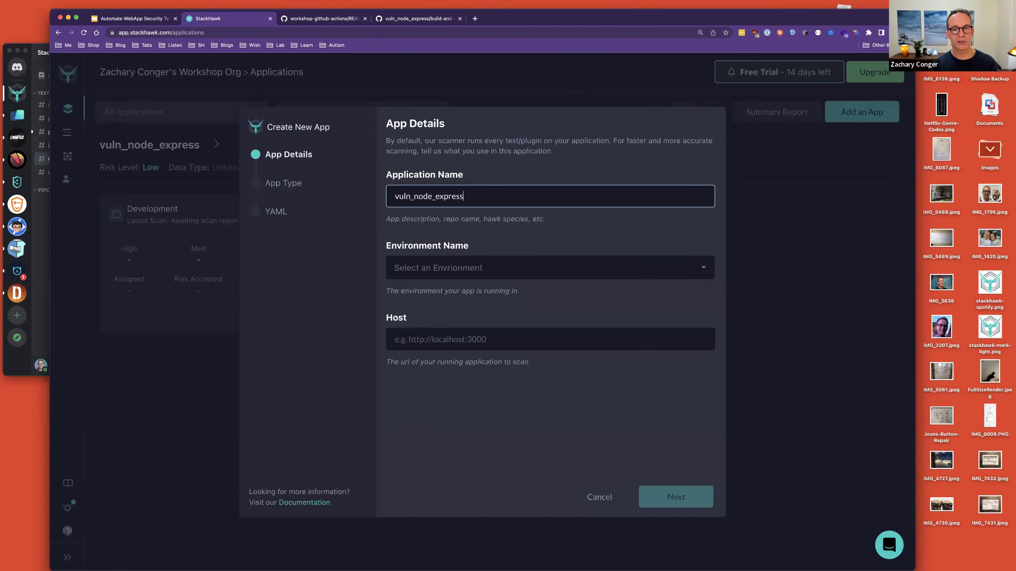
{"action": "key", "text": "Tab"}
{"action": "left_click", "coordinate": [447, 292]}
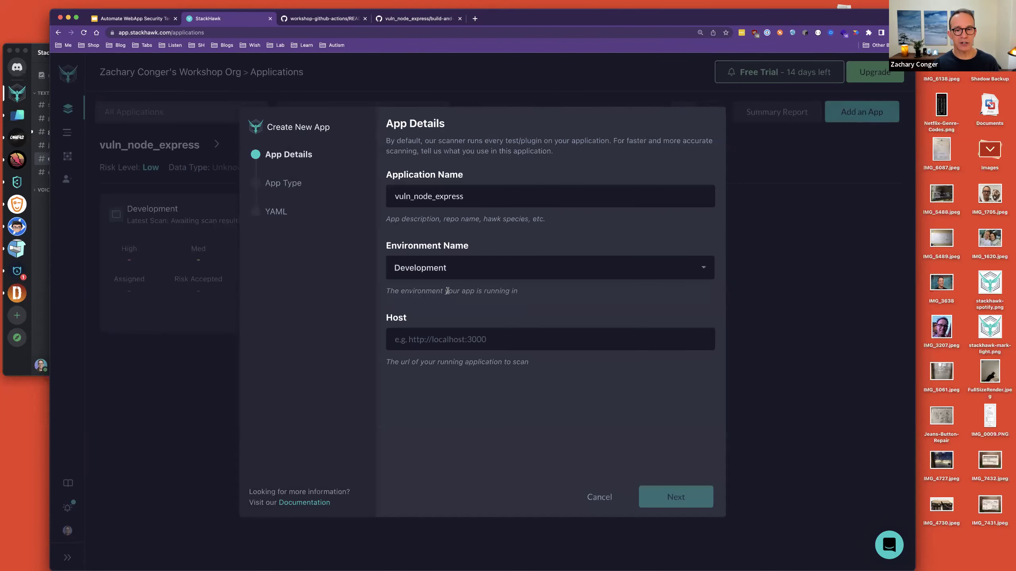
{"action": "left_click", "coordinate": [435, 331]}
{"action": "type", "text": "http://localhost"}
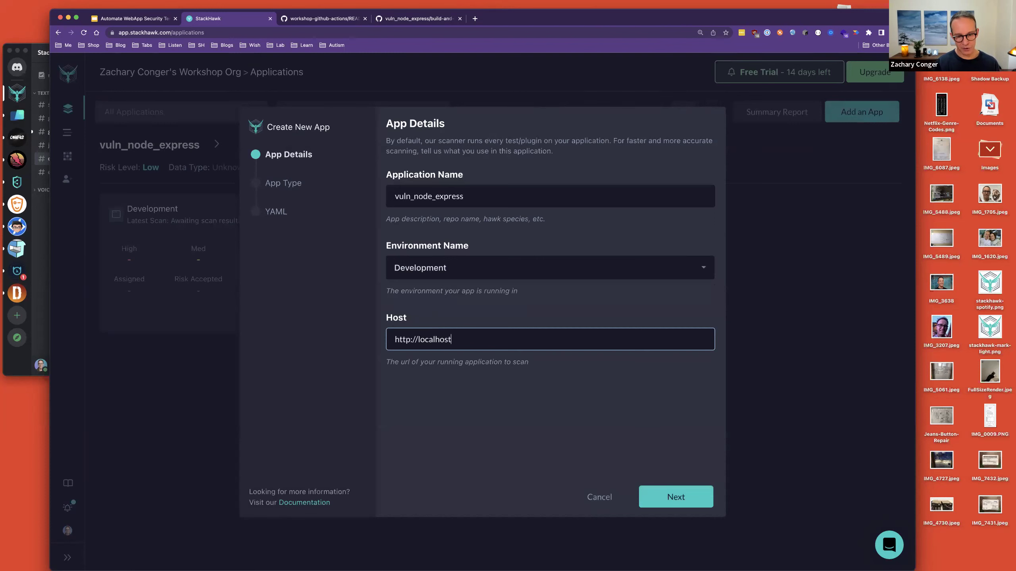
{"action": "type", "text": ":300"}
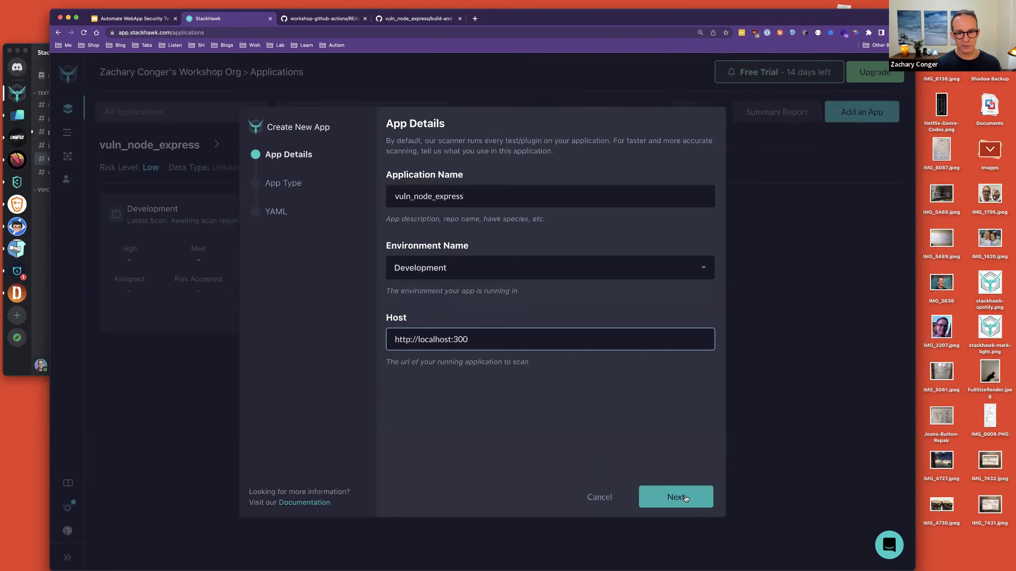
{"action": "type", "text": "0"}
{"action": "left_click", "coordinate": [656, 495]}
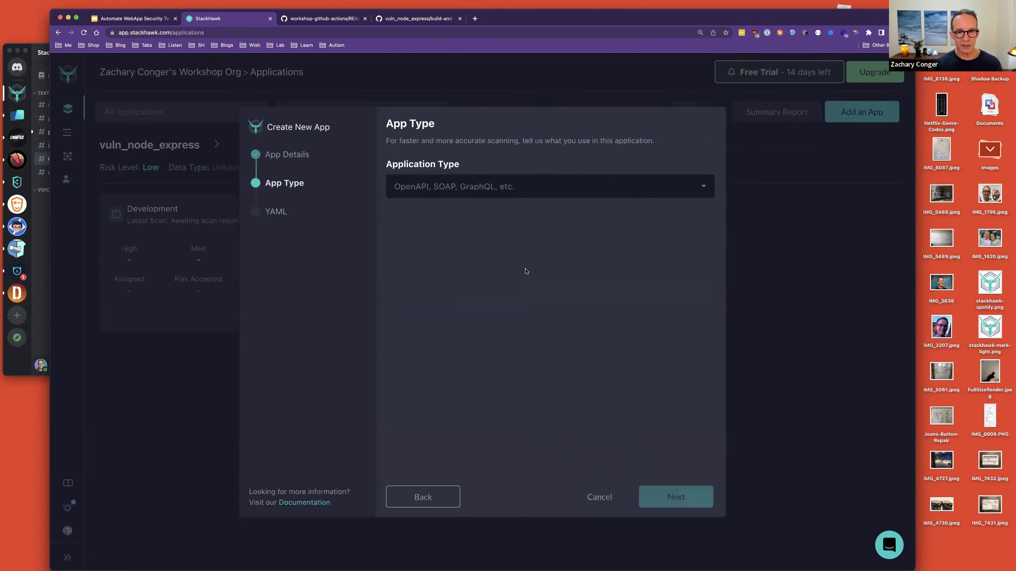
Set the application type to Skip for Now / Don't Know, create the application and finish the setup wizard
{"action": "left_click", "coordinate": [534, 194]}
{"action": "scroll", "coordinate": [535, 308], "scroll_direction": "down", "scroll_amount": 1}
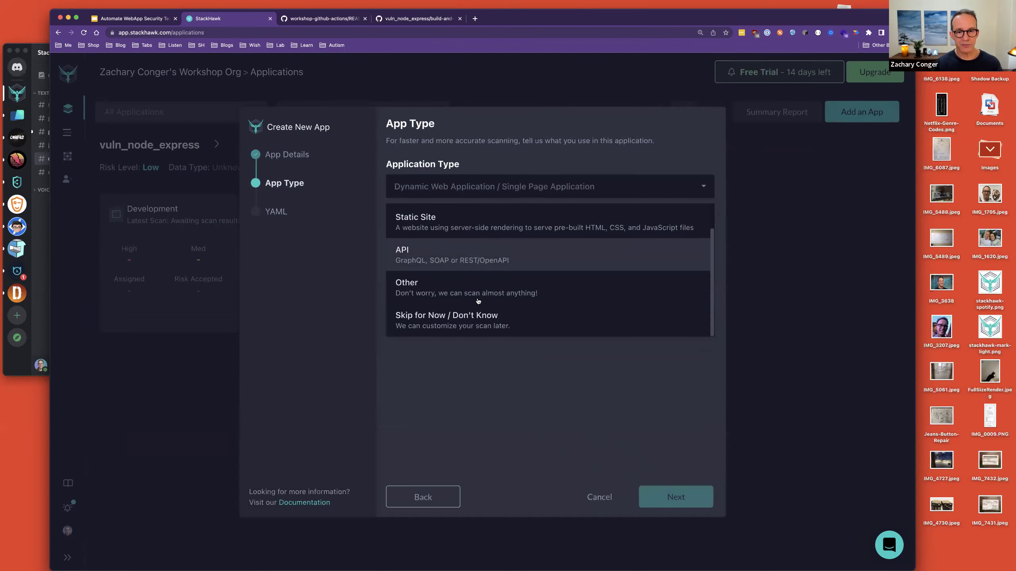
{"action": "left_click", "coordinate": [452, 317]}
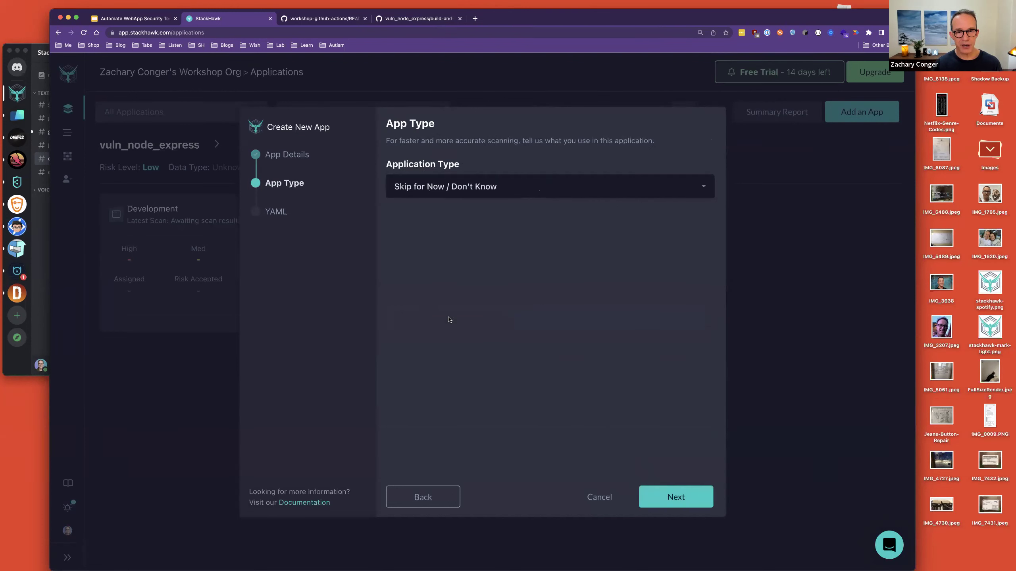
{"action": "left_click", "coordinate": [669, 500]}
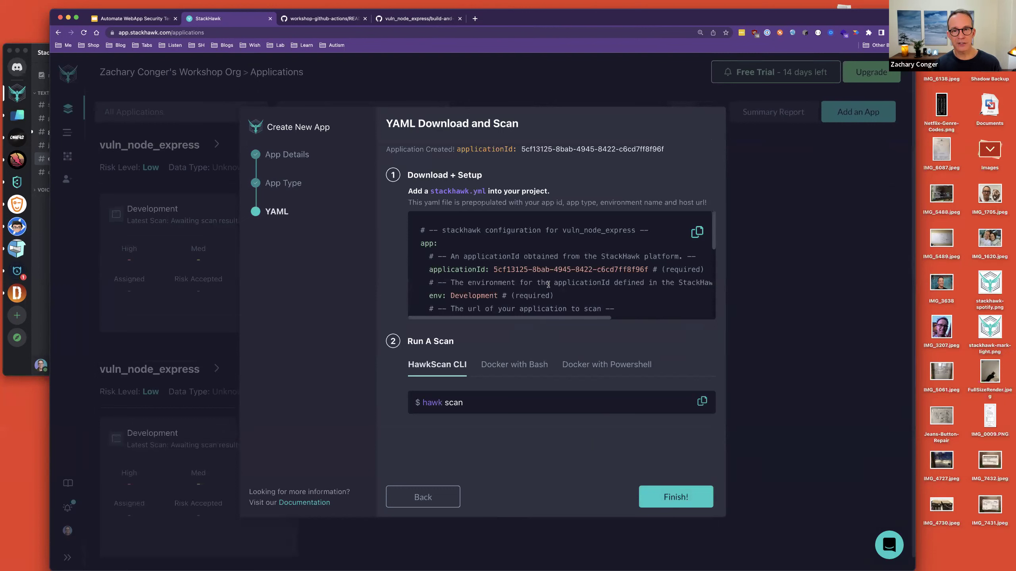
{"action": "left_click", "coordinate": [410, 19]}
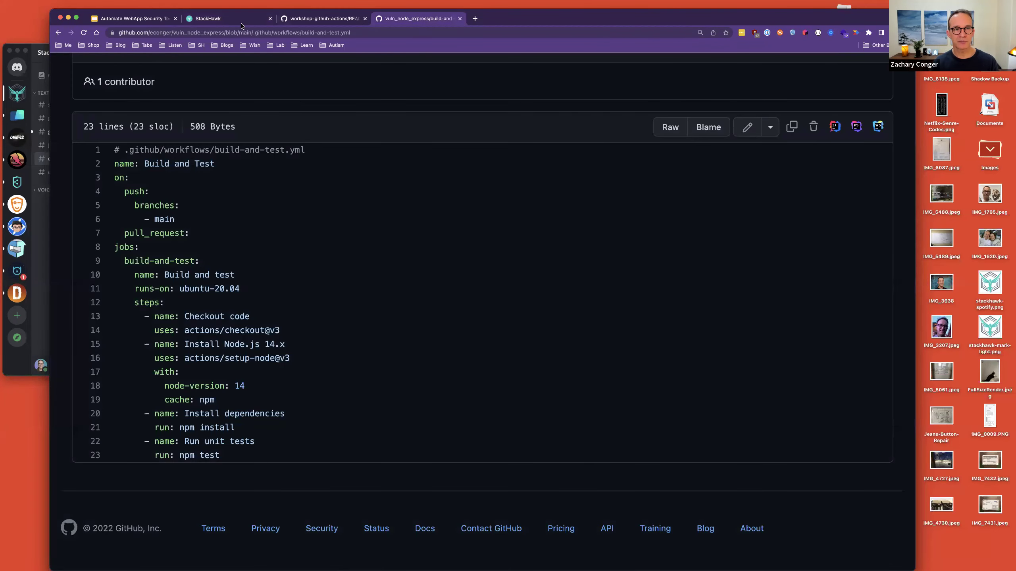
{"action": "left_click", "coordinate": [206, 18]}
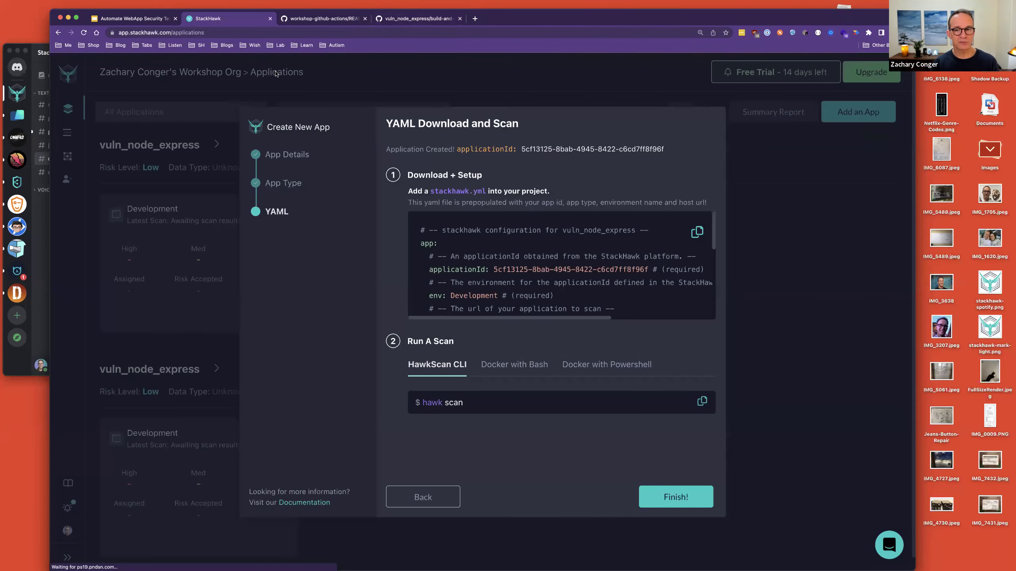
{"action": "left_click", "coordinate": [667, 496]}
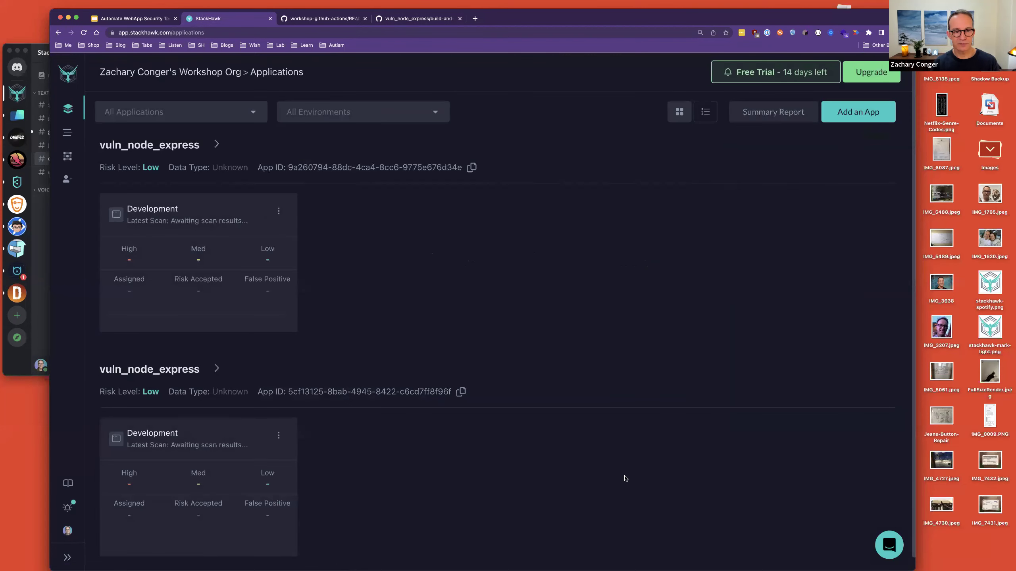
View the settings of the second vuln_node_express application and go back to the Applications list
{"action": "left_click", "coordinate": [217, 369]}
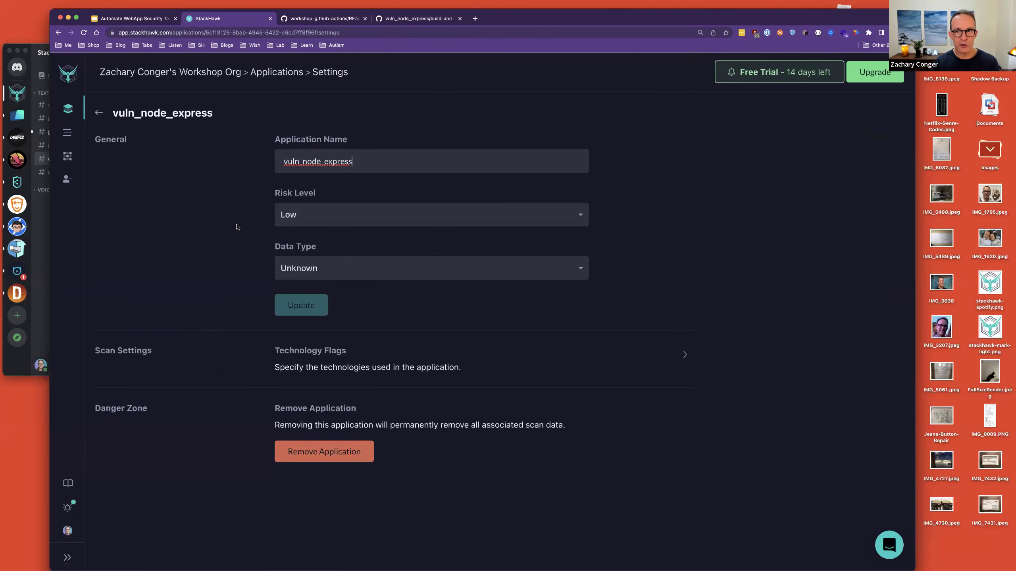
{"action": "left_click", "coordinate": [98, 112]}
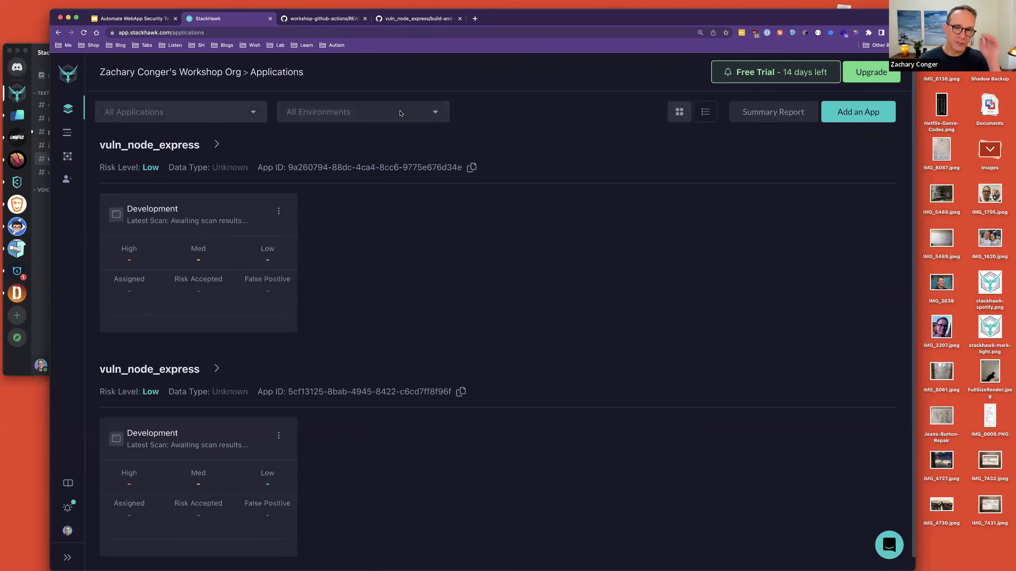
Copy the NEW STEPS BELOW block, with the Daemonize our Node API service and Run HawkScan steps, from the workshop README
{"action": "left_click", "coordinate": [322, 18]}
{"action": "left_click", "coordinate": [380, 18]}
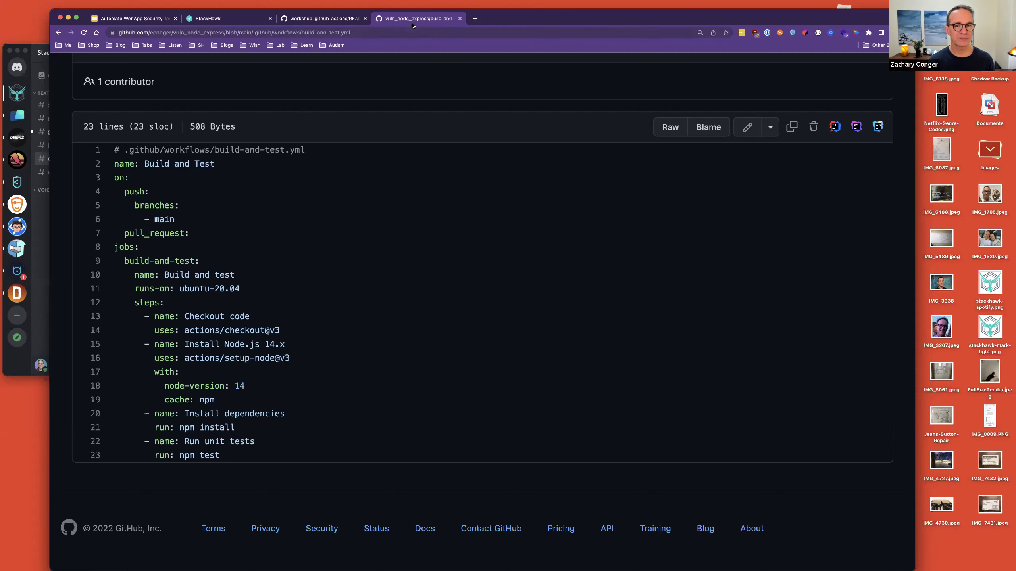
{"action": "left_click", "coordinate": [321, 19]}
{"action": "scroll", "coordinate": [327, 209], "scroll_direction": "down", "scroll_amount": 5}
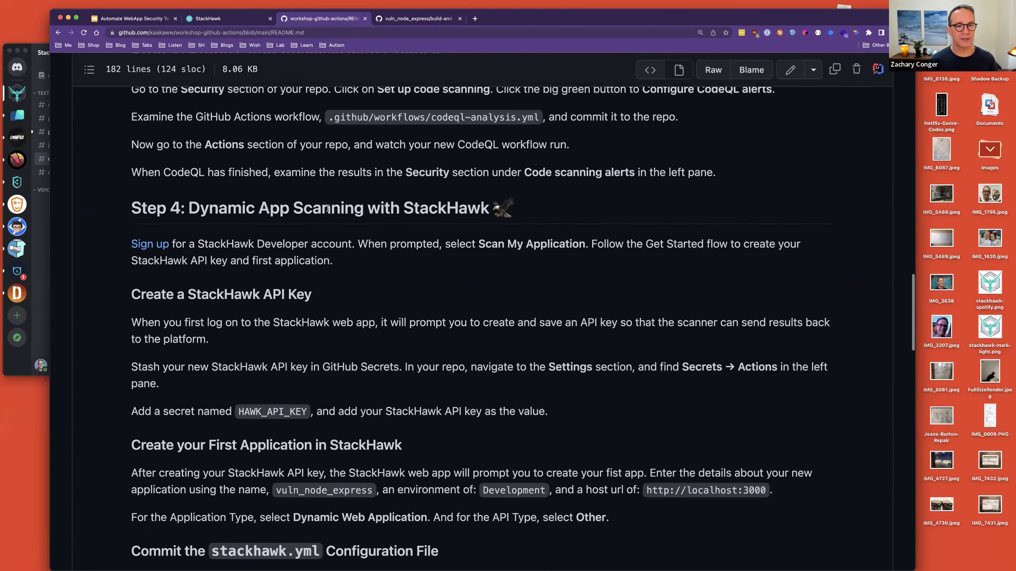
{"action": "scroll", "coordinate": [327, 210], "scroll_direction": "down", "scroll_amount": 5}
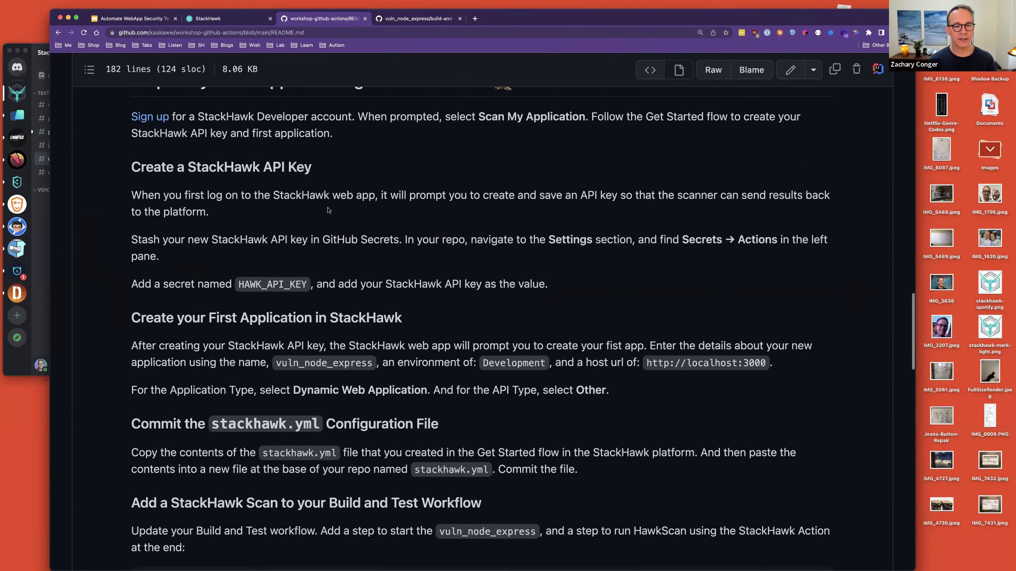
{"action": "scroll", "coordinate": [328, 209], "scroll_direction": "down", "scroll_amount": 6}
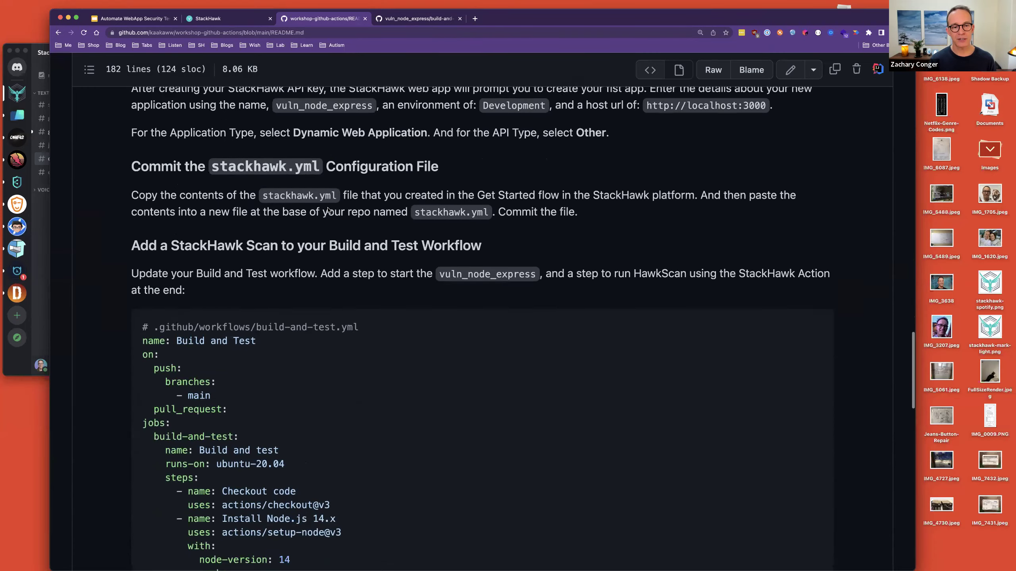
{"action": "scroll", "coordinate": [328, 209], "scroll_direction": "up", "scroll_amount": 2}
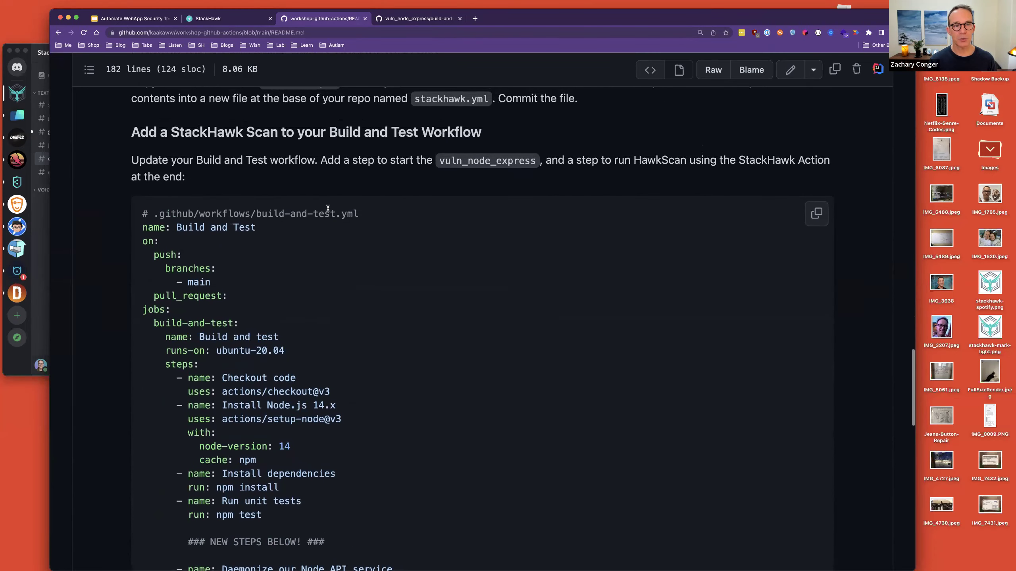
{"action": "scroll", "coordinate": [327, 209], "scroll_direction": "down", "scroll_amount": 3}
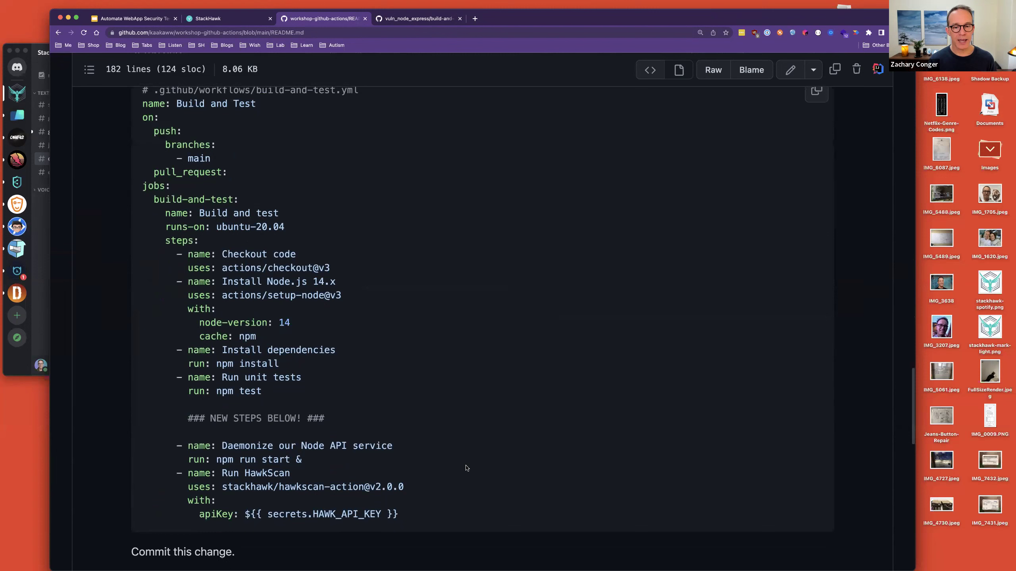
{"action": "left_click_drag", "start_coordinate": [408, 516], "coordinate": [132, 418]}
{"action": "key", "text": "super+c"}
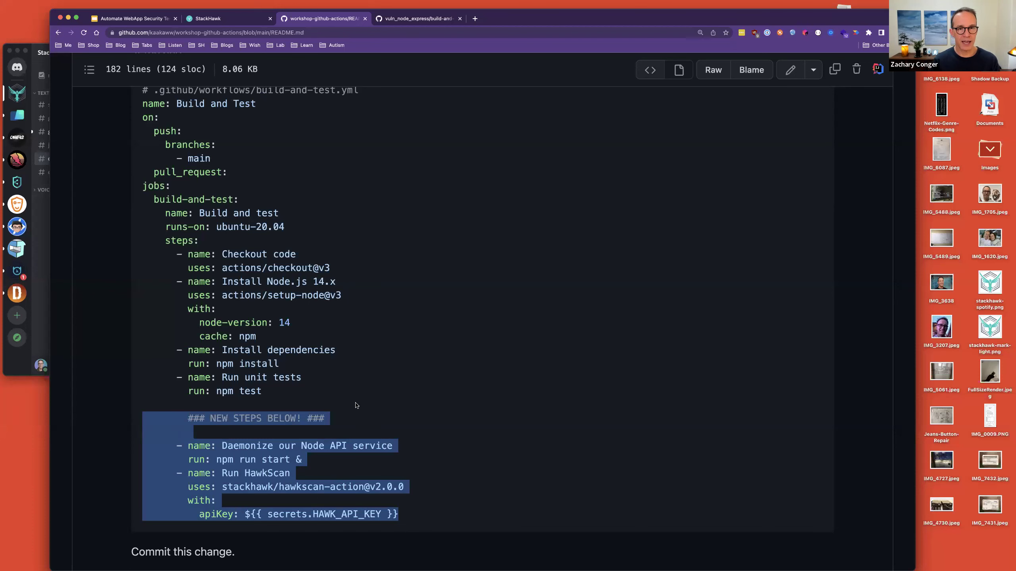
Edit build-and-test.yml in the vuln_node_express repository and paste the copied steps after the Run unit tests step
{"action": "left_click", "coordinate": [401, 19]}
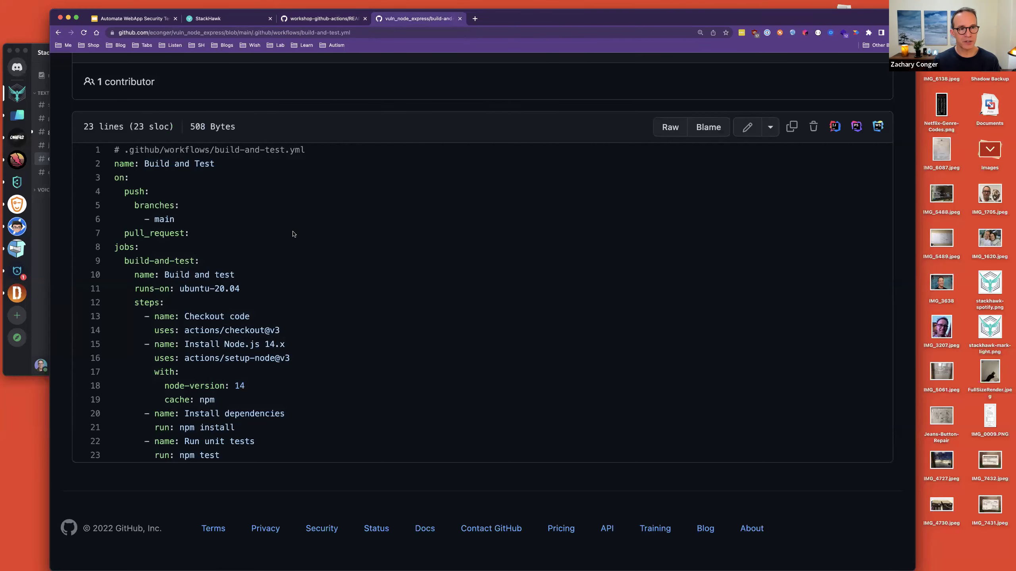
{"action": "scroll", "coordinate": [294, 234], "scroll_direction": "up", "scroll_amount": 5}
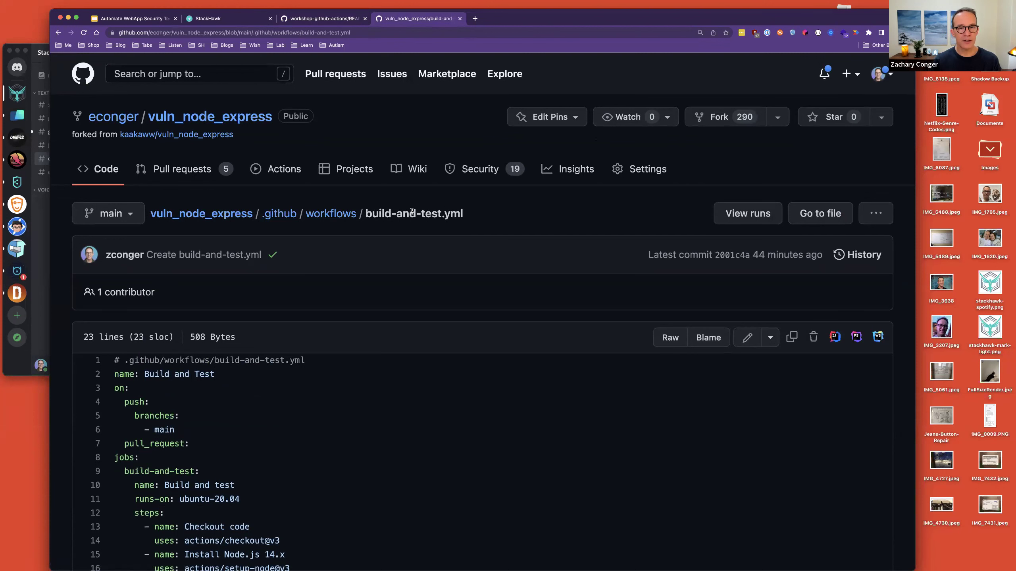
{"action": "left_click", "coordinate": [748, 338]}
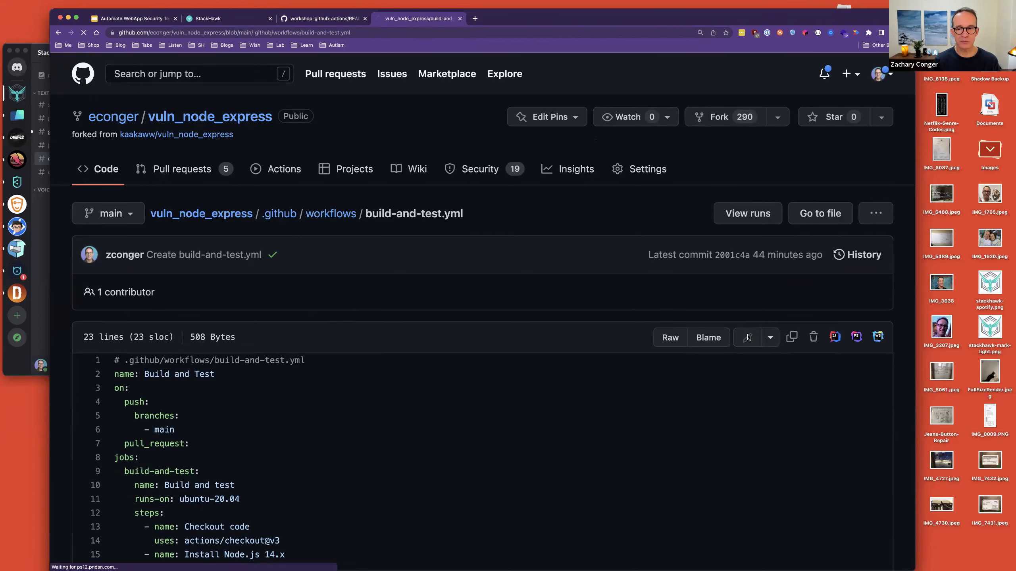
{"action": "scroll", "coordinate": [625, 436], "scroll_direction": "down", "scroll_amount": 3}
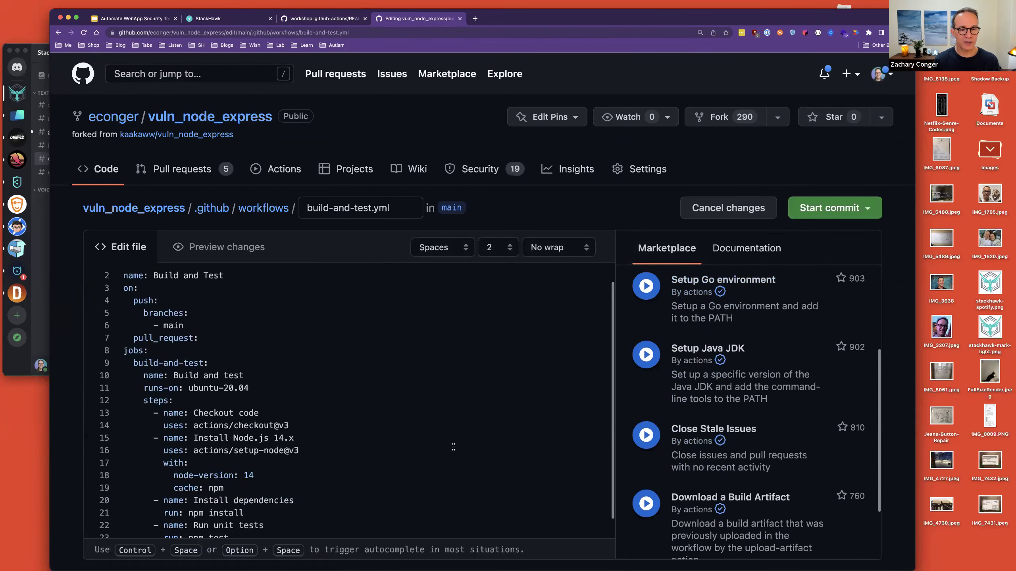
{"action": "scroll", "coordinate": [360, 460], "scroll_direction": "down", "scroll_amount": 2}
{"action": "left_click", "coordinate": [279, 520]}
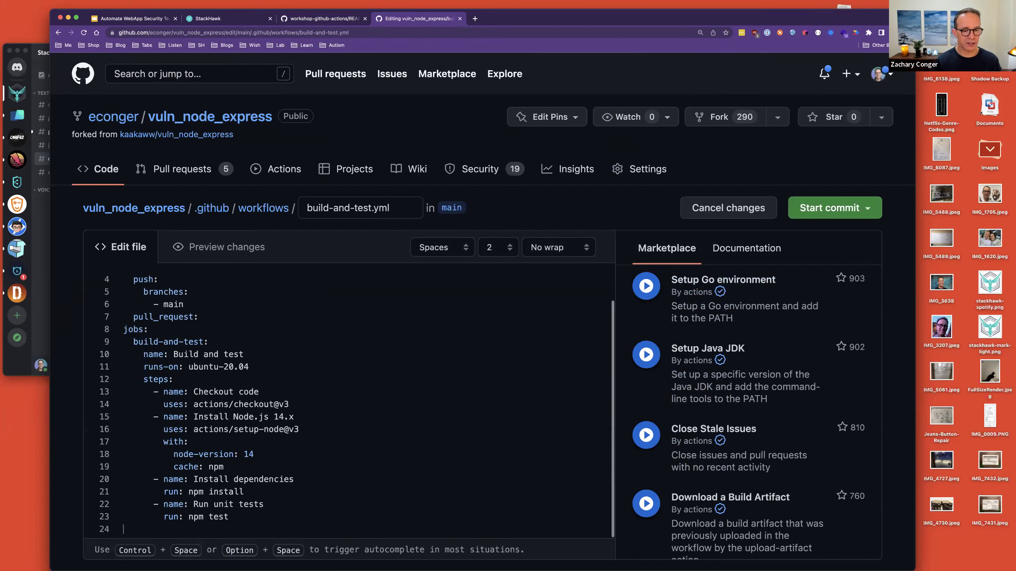
{"action": "key", "text": "Return"}
{"action": "key", "text": "super+v"}
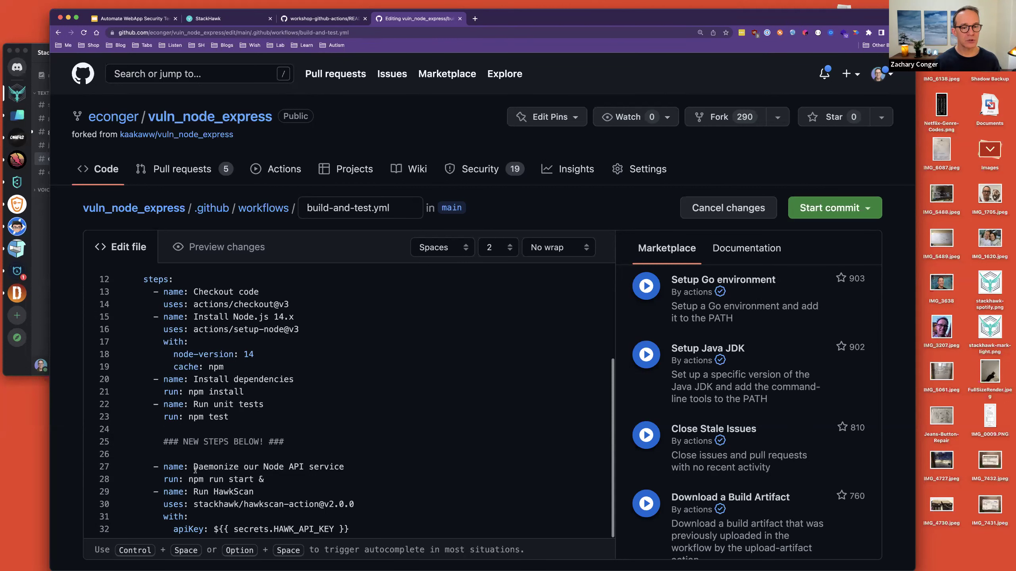
Check the start command and the HAWK_API_KEY secret reference, and commit the updated build-and-test.yml directly to the main branch
{"action": "left_click", "coordinate": [277, 479]}
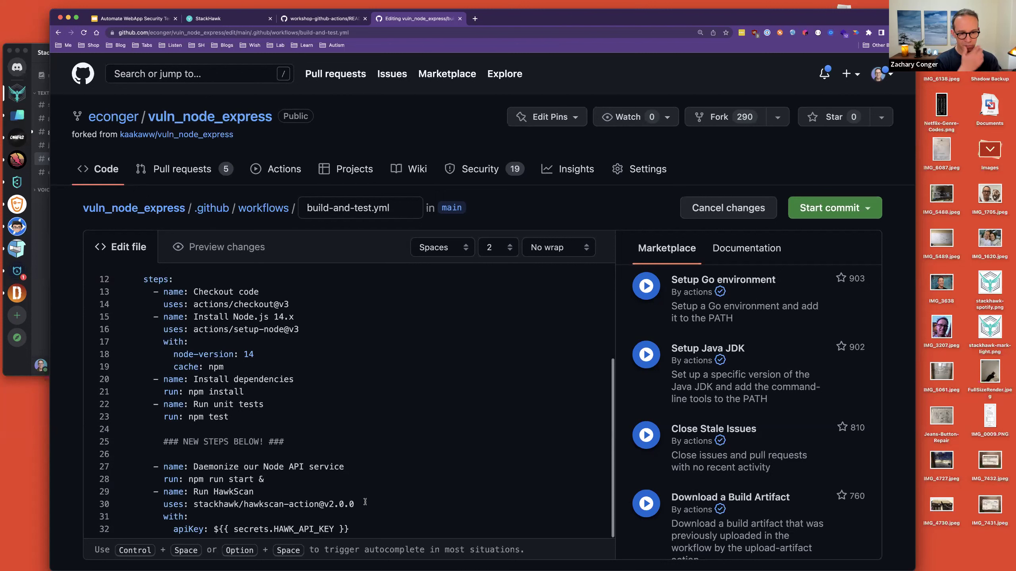
{"action": "double_click", "coordinate": [298, 529]}
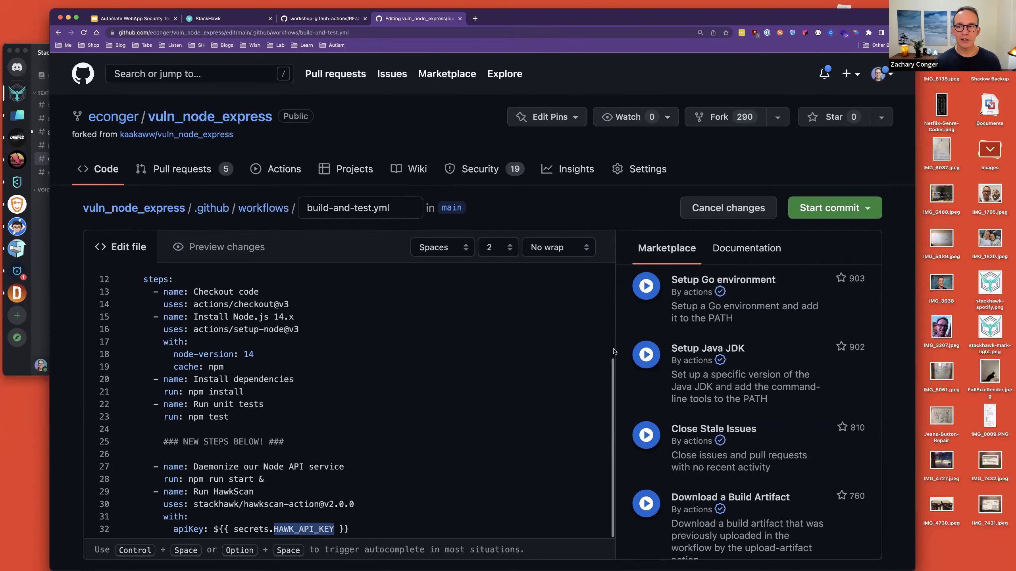
{"action": "left_click", "coordinate": [828, 209]}
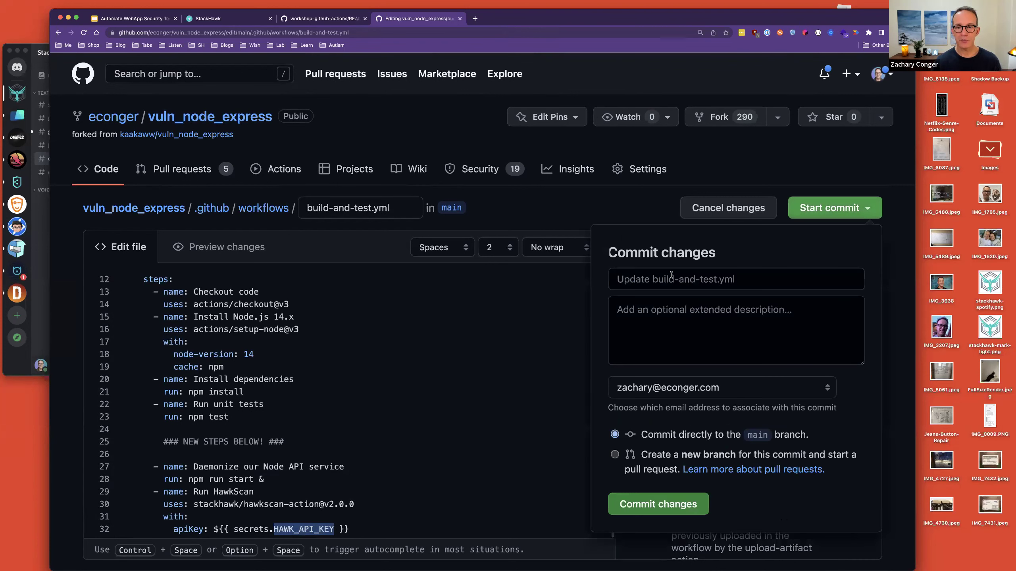
{"action": "left_click", "coordinate": [655, 507]}
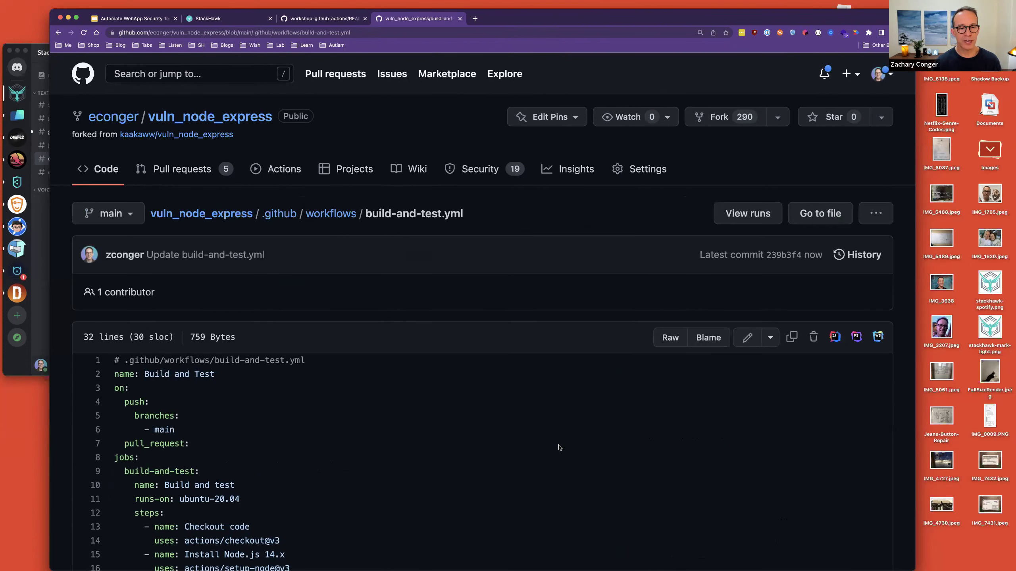
{"action": "scroll", "coordinate": [559, 447], "scroll_direction": "down", "scroll_amount": 8}
{"action": "scroll", "coordinate": [559, 447], "scroll_direction": "up", "scroll_amount": 3}
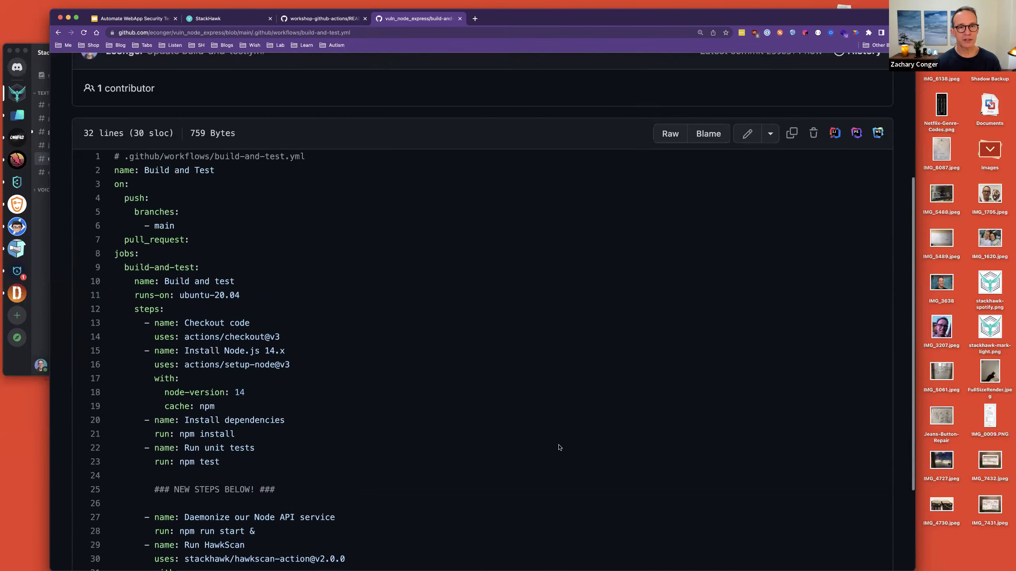
Open the Build and test job of the latest Update build-and-test.yml run in the Build and Test workflow
{"action": "scroll", "coordinate": [560, 448], "scroll_direction": "up", "scroll_amount": 5}
{"action": "left_click", "coordinate": [271, 169]}
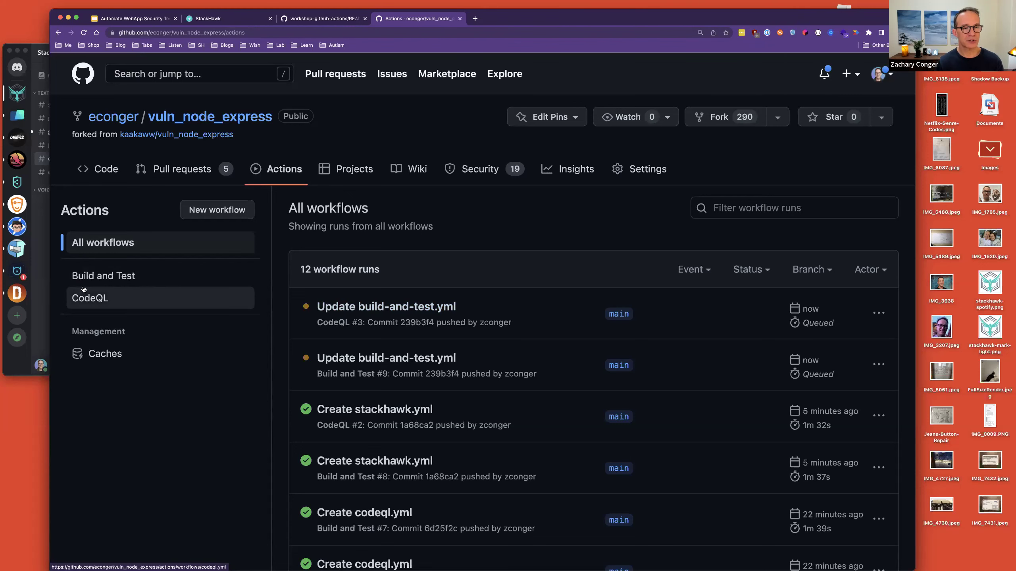
{"action": "left_click", "coordinate": [89, 275]}
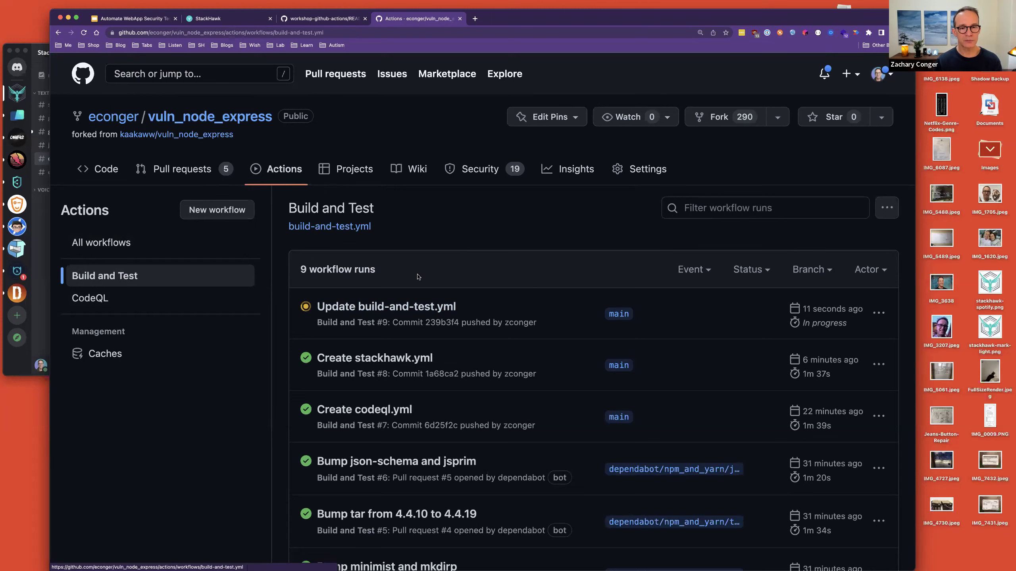
{"action": "left_click", "coordinate": [353, 307]}
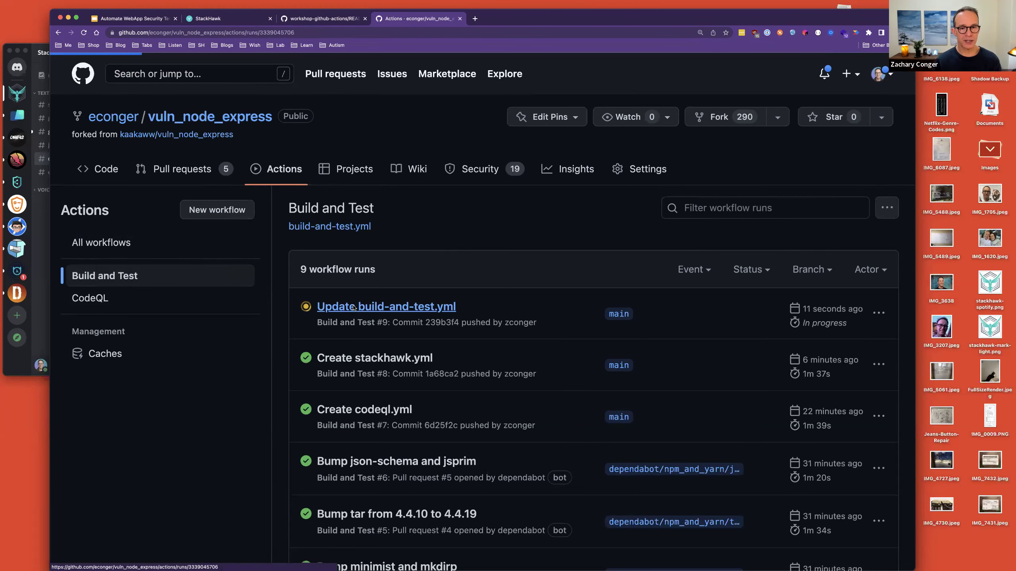
{"action": "left_click", "coordinate": [394, 431]}
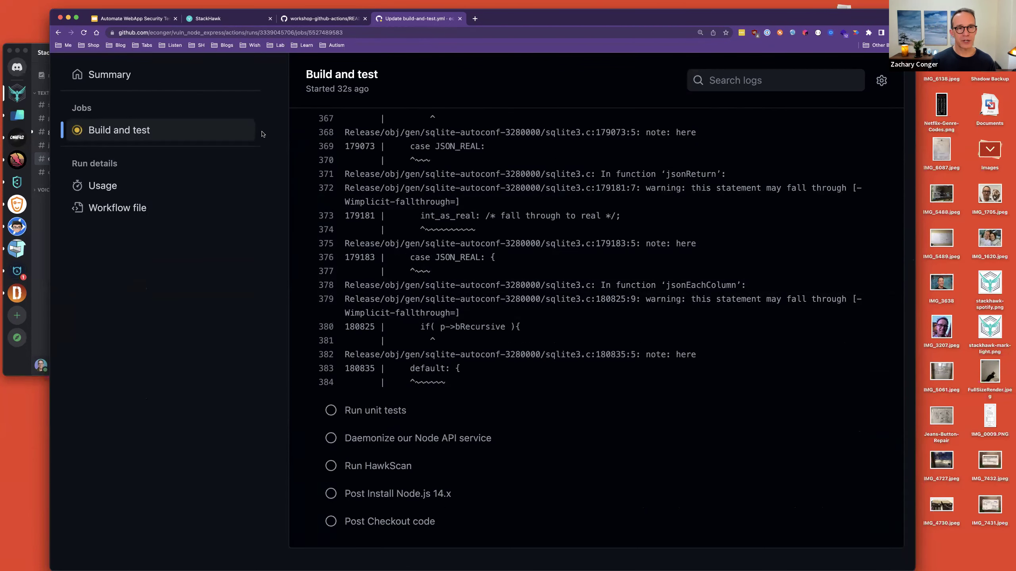
Switch to StackHawk and look through its Applications, Scans and Integrations pages
{"action": "left_click", "coordinate": [242, 23]}
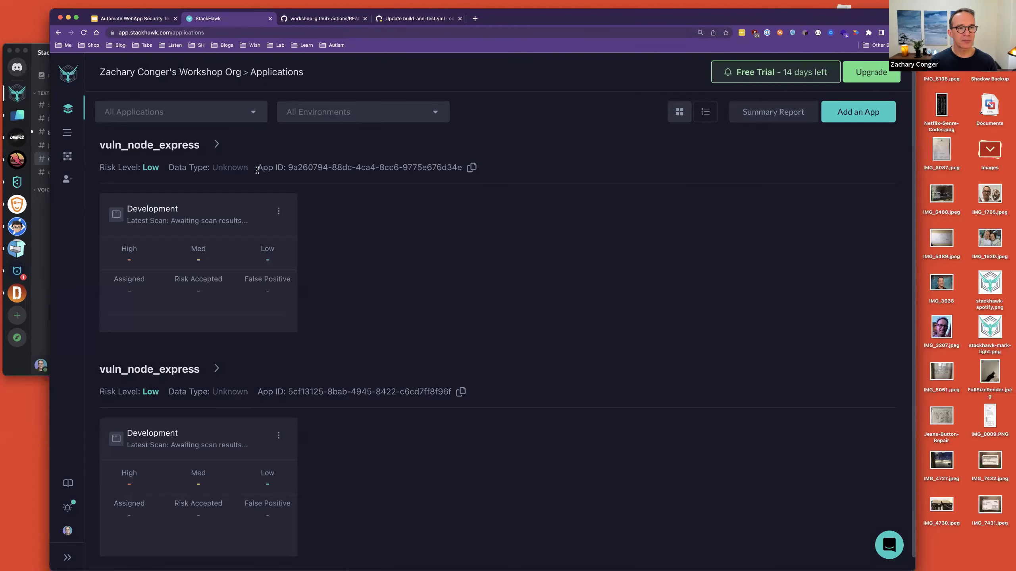
{"action": "left_click", "coordinate": [67, 132]}
{"action": "left_click", "coordinate": [67, 107]}
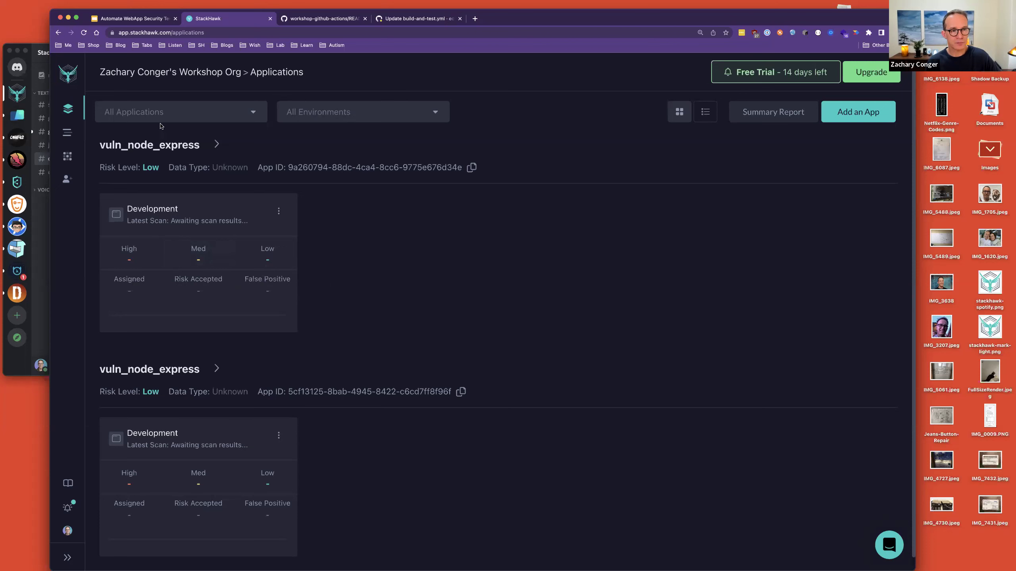
{"action": "left_click", "coordinate": [64, 136]}
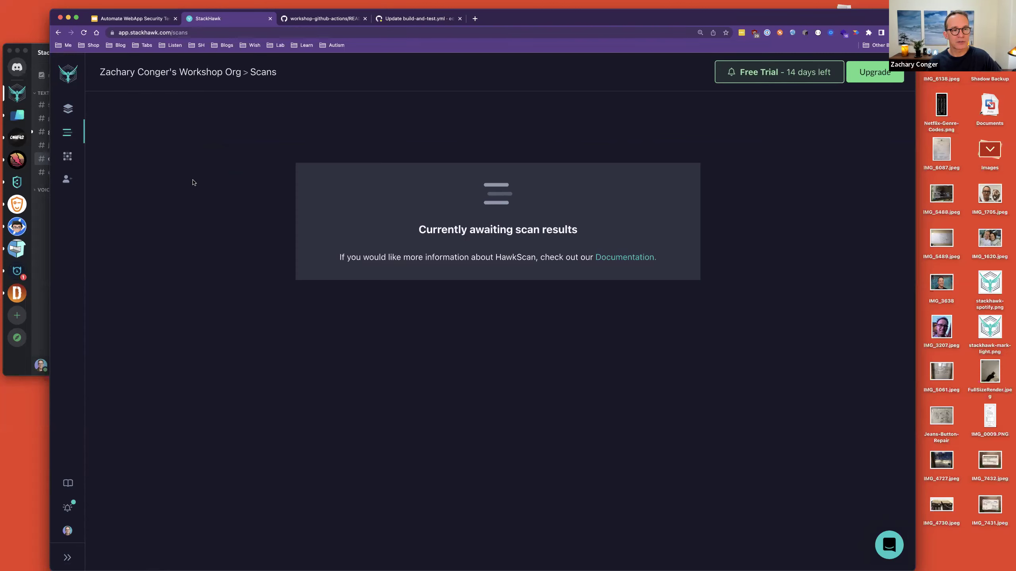
{"action": "left_click", "coordinate": [68, 157]}
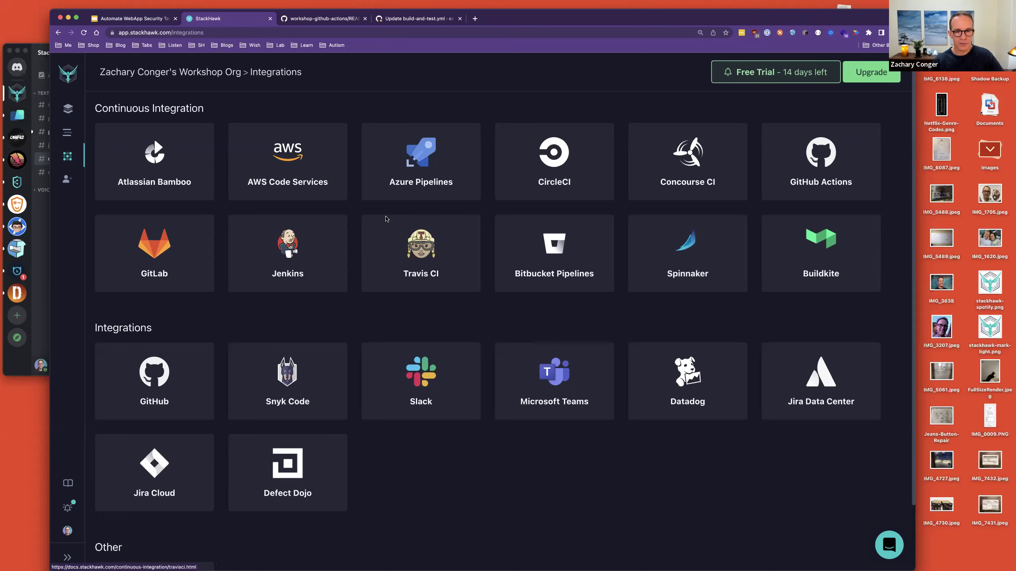
{"action": "scroll", "coordinate": [444, 432], "scroll_direction": "down", "scroll_amount": 3}
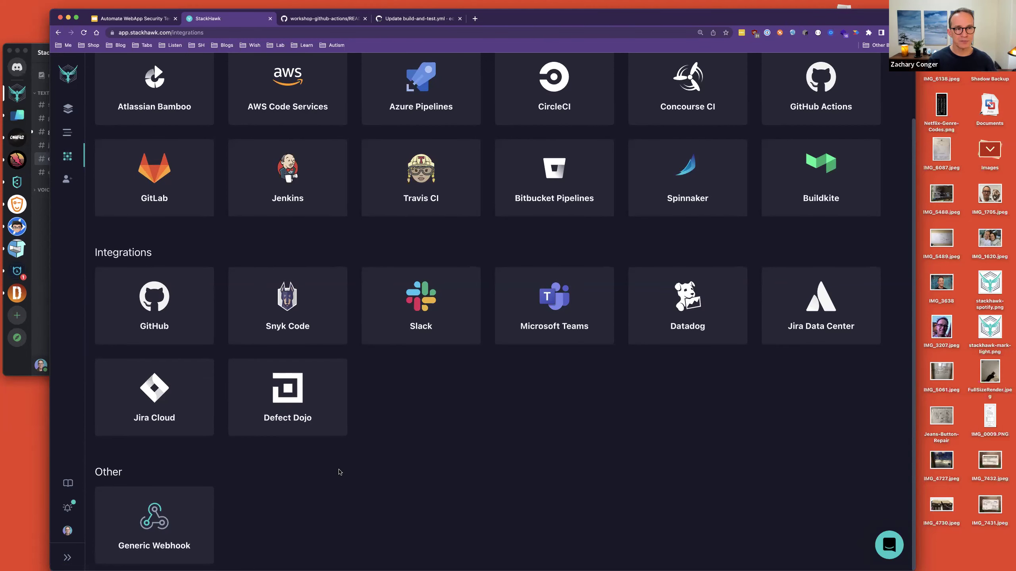
Return to the Update build-and-test.yml run on GitHub and expand the Run HawkScan step of the Build and test job
{"action": "left_click", "coordinate": [394, 19]}
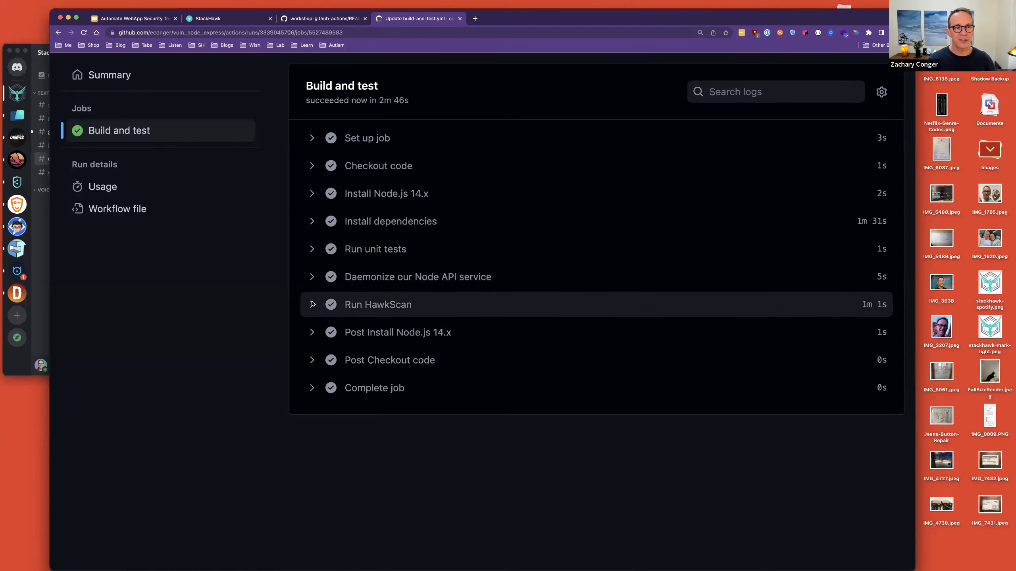
{"action": "scroll", "coordinate": [371, 206], "scroll_direction": "up", "scroll_amount": 5}
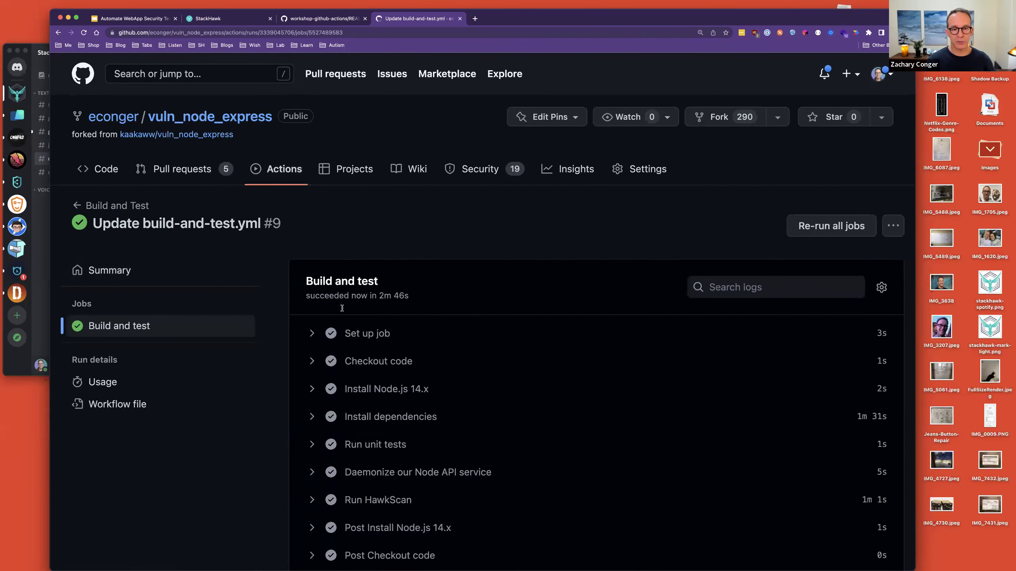
{"action": "scroll", "coordinate": [332, 362], "scroll_direction": "down", "scroll_amount": 2}
{"action": "scroll", "coordinate": [331, 364], "scroll_direction": "down", "scroll_amount": 1}
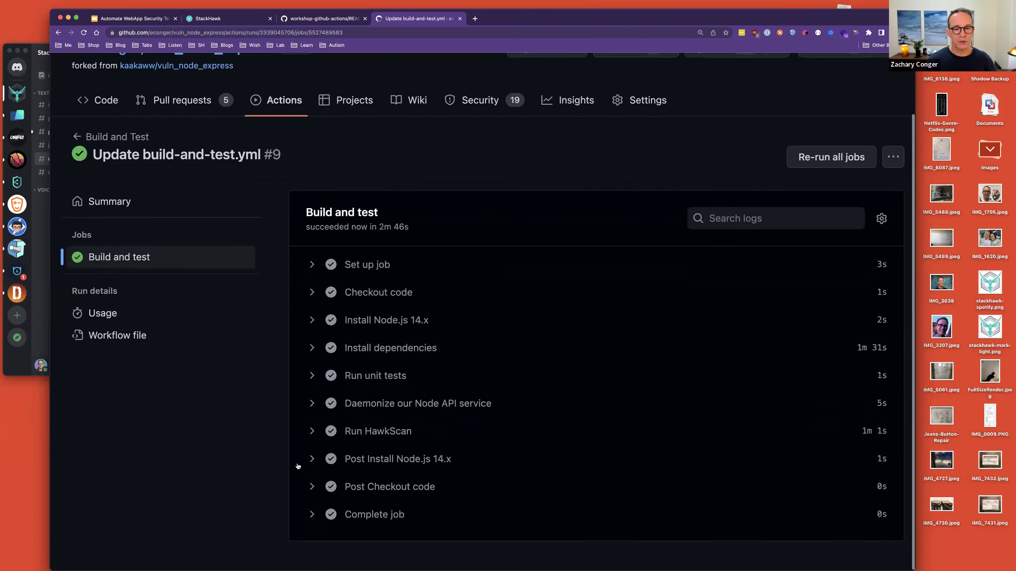
{"action": "left_click", "coordinate": [311, 431]}
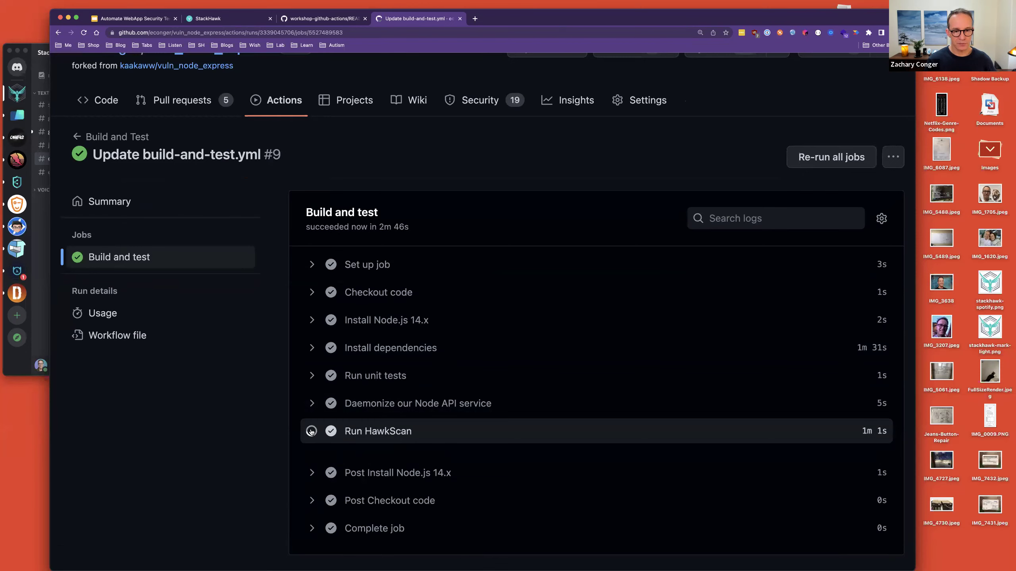
Read the HawkScan log from the scan configuration through the crawled URLs and findings down to the StackHawk platform link
{"action": "scroll", "coordinate": [311, 432], "scroll_direction": "down", "scroll_amount": 5}
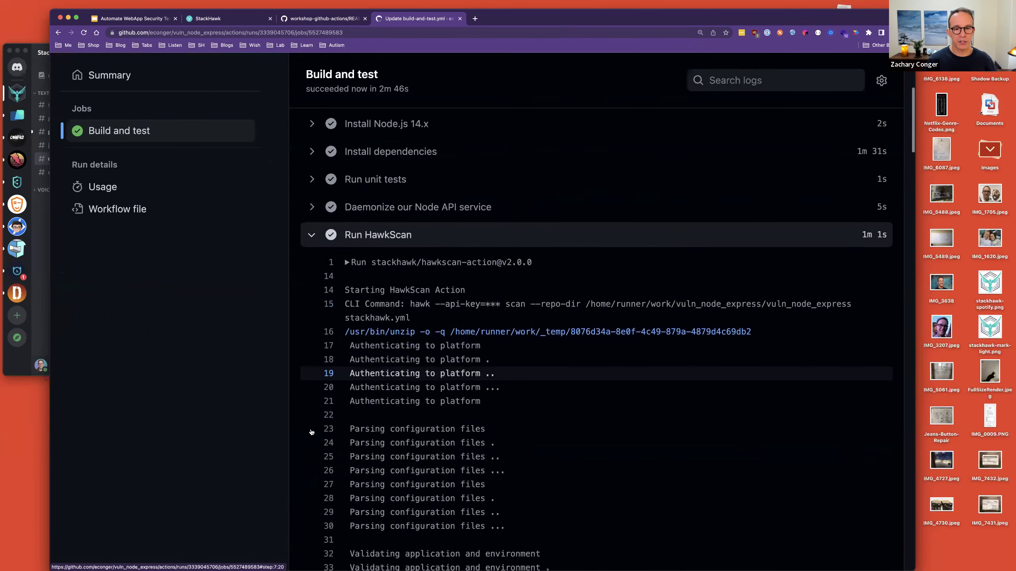
{"action": "scroll", "coordinate": [311, 432], "scroll_direction": "down", "scroll_amount": 7}
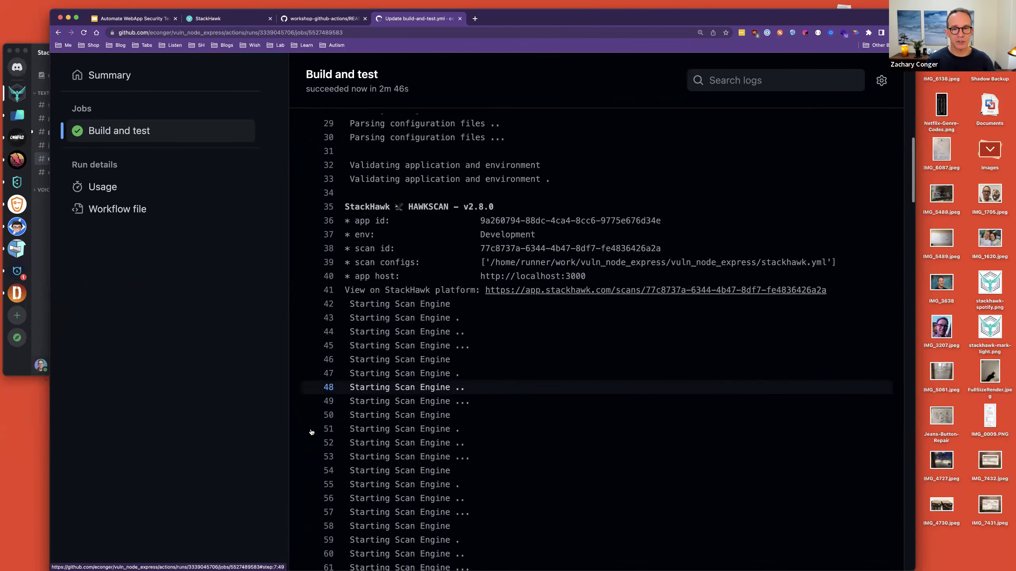
{"action": "scroll", "coordinate": [311, 432], "scroll_direction": "down", "scroll_amount": 2}
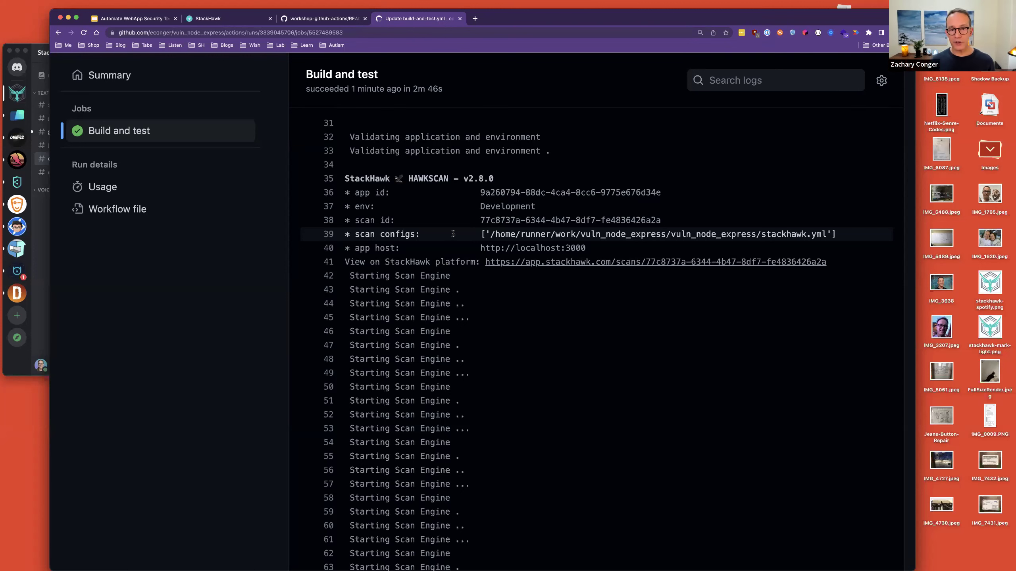
{"action": "scroll", "coordinate": [453, 234], "scroll_direction": "down", "scroll_amount": 20}
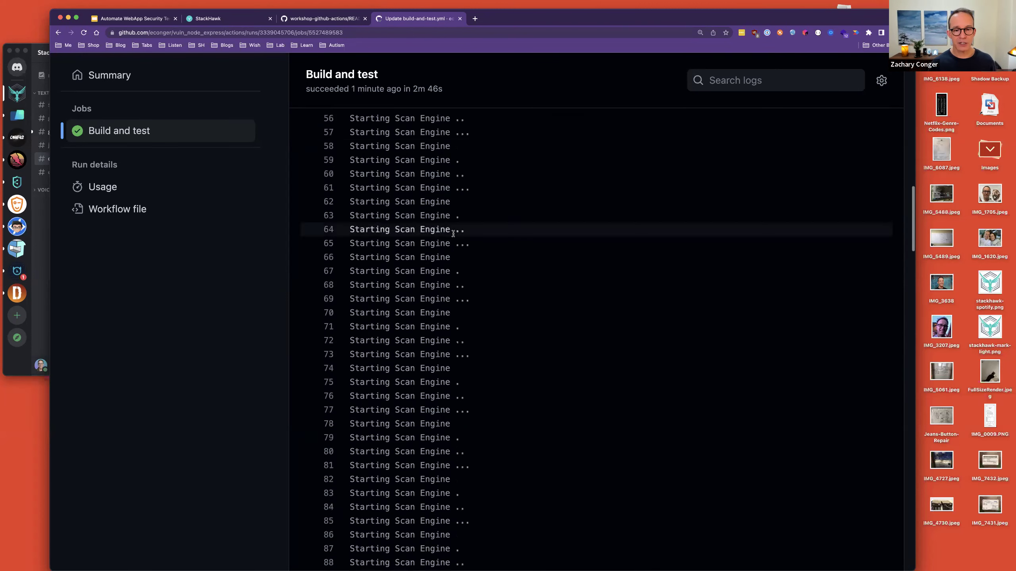
{"action": "scroll", "coordinate": [453, 234], "scroll_direction": "down", "scroll_amount": 8}
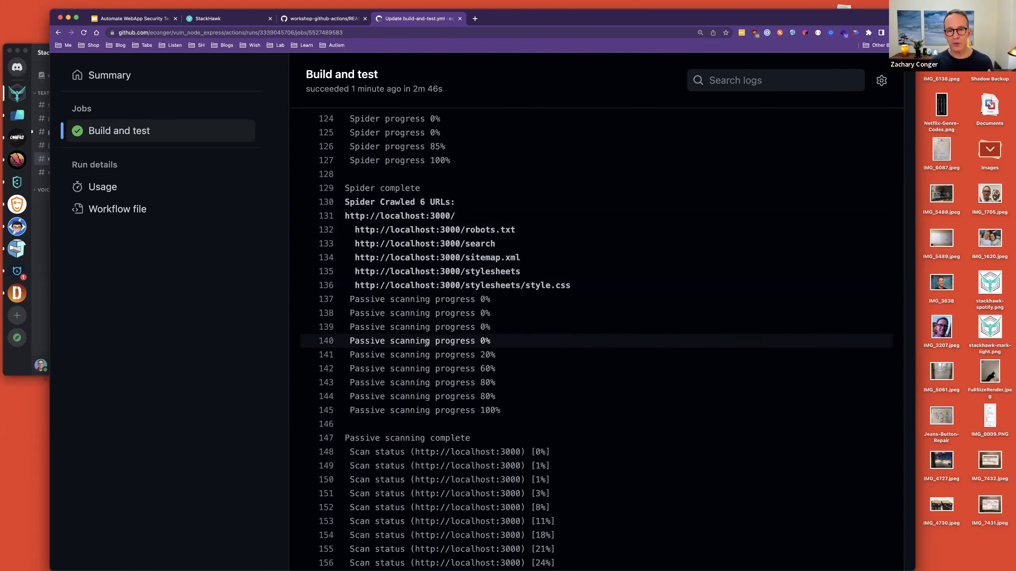
{"action": "scroll", "coordinate": [421, 402], "scroll_direction": "down", "scroll_amount": 10}
{"action": "scroll", "coordinate": [421, 402], "scroll_direction": "down", "scroll_amount": 9}
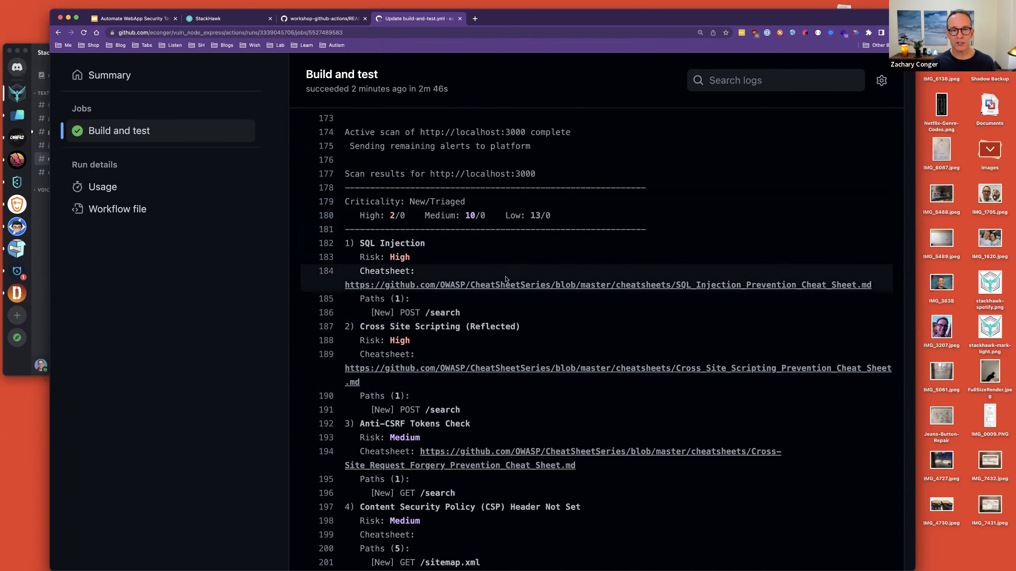
{"action": "scroll", "coordinate": [368, 200], "scroll_direction": "down", "scroll_amount": 2}
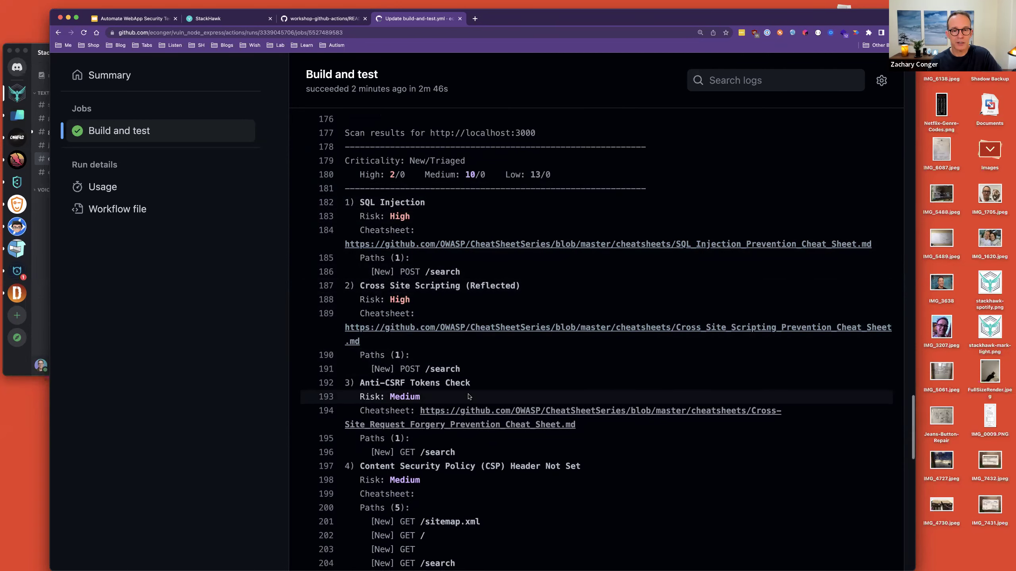
{"action": "scroll", "coordinate": [469, 397], "scroll_direction": "down", "scroll_amount": 5}
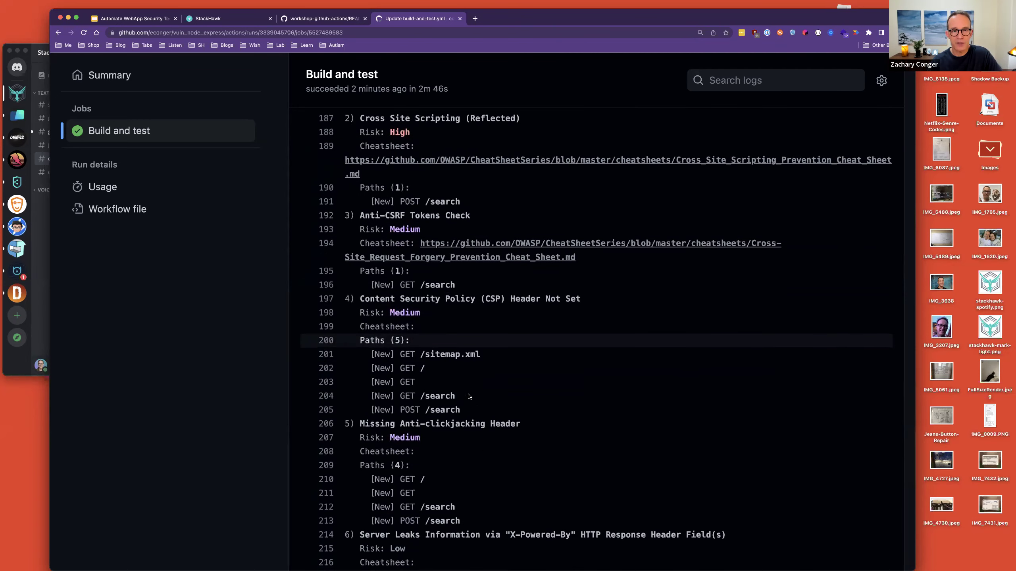
{"action": "scroll", "coordinate": [469, 397], "scroll_direction": "down", "scroll_amount": 3}
{"action": "scroll", "coordinate": [469, 397], "scroll_direction": "down", "scroll_amount": 10}
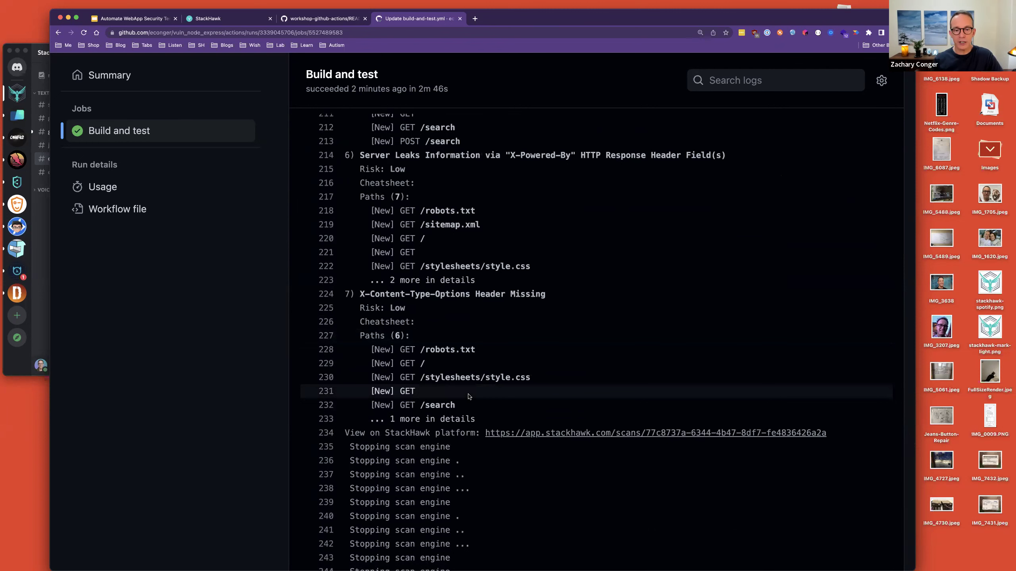
{"action": "scroll", "coordinate": [469, 396], "scroll_direction": "down", "scroll_amount": 1}
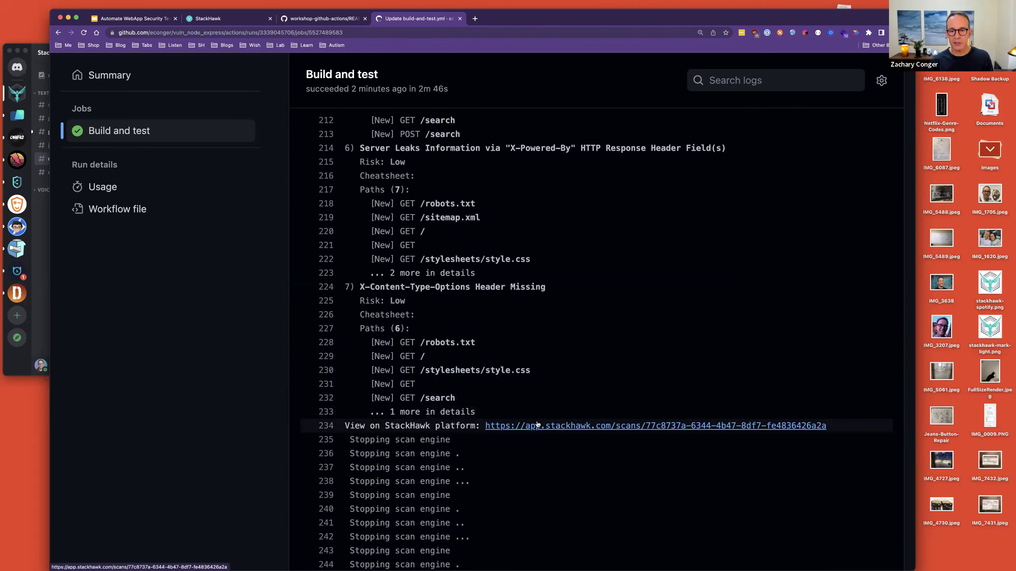
Open the scan on StackHawk from the log's platform link, and reopen the vuln_node_express scan from the scans list
{"action": "left_click", "coordinate": [606, 421], "text": "super"}
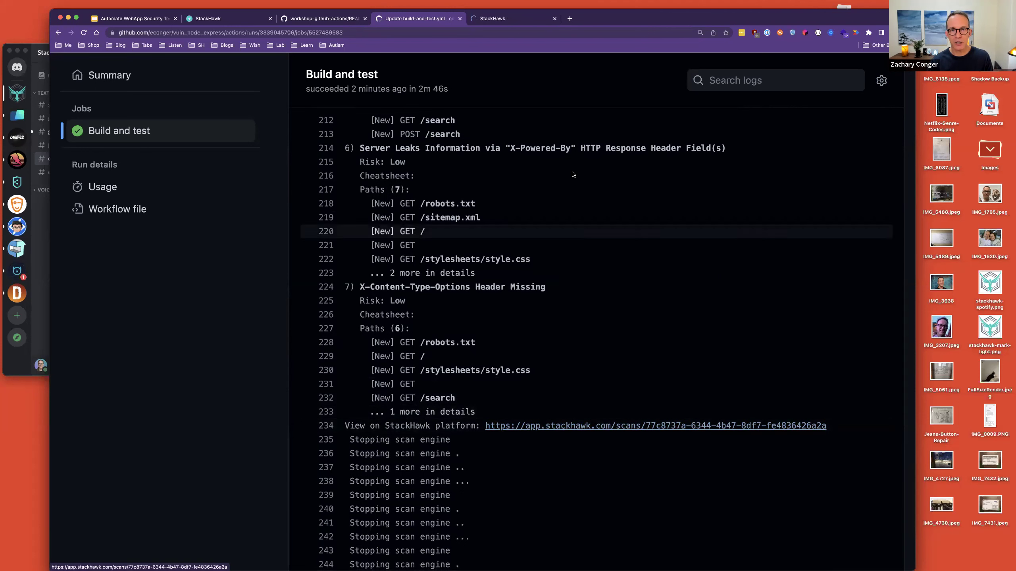
{"action": "left_click", "coordinate": [518, 18]}
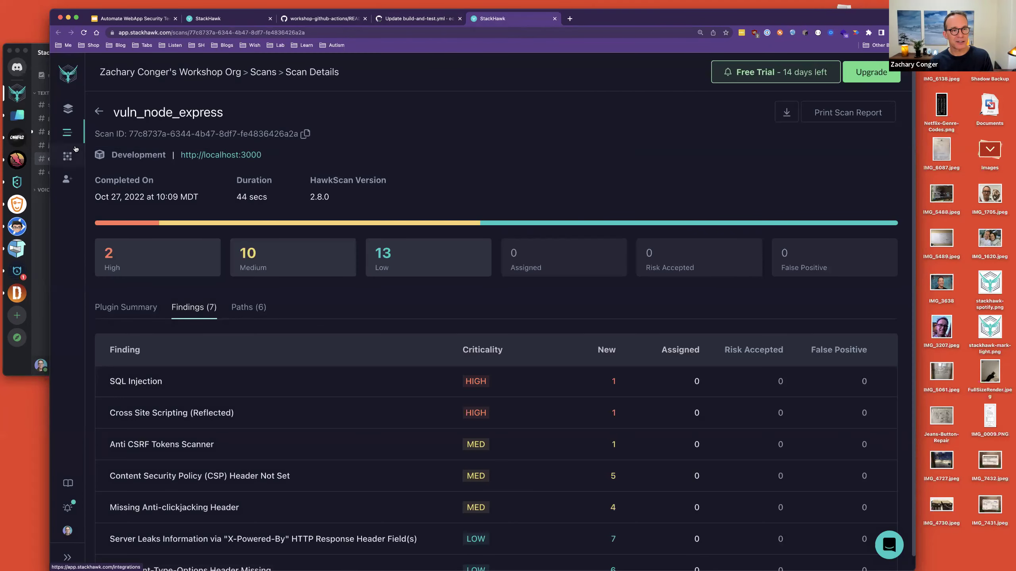
{"action": "left_click", "coordinate": [67, 132]}
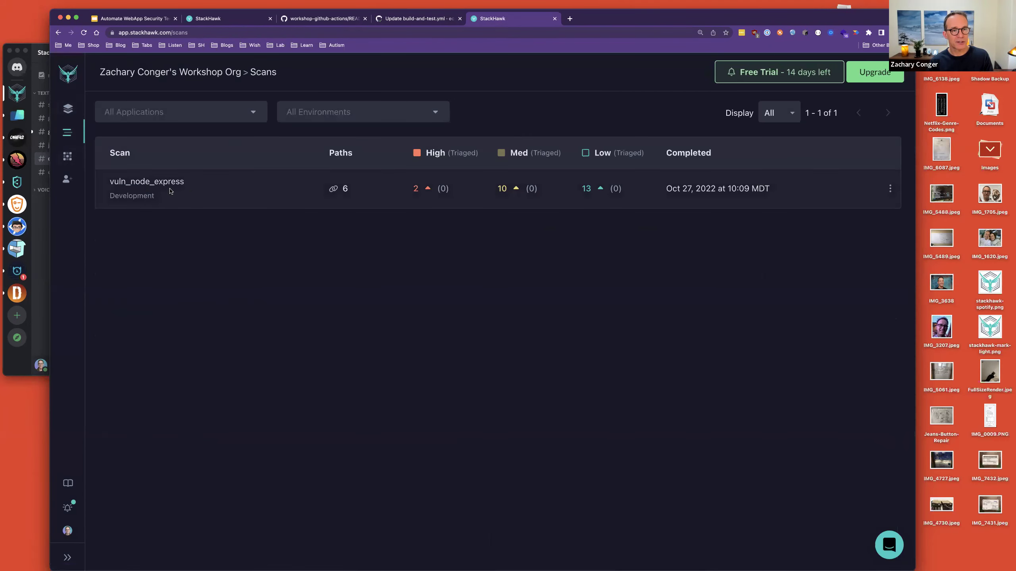
{"action": "left_click", "coordinate": [297, 189]}
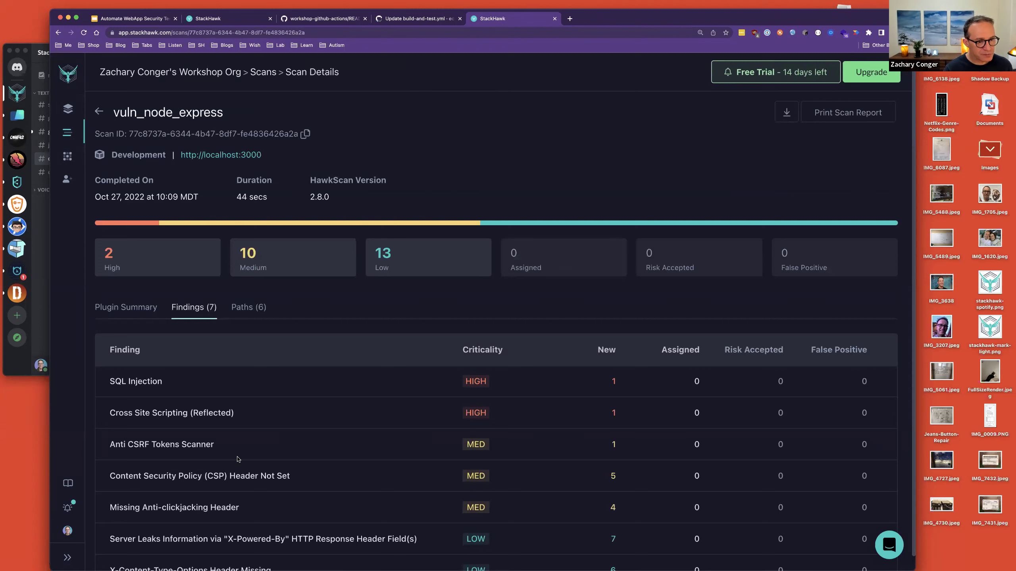
Check the workshop channel in Discord and look over the criticality summary and findings of the vuln_node_express scan in StackHawk
{"action": "left_click", "coordinate": [37, 330]}
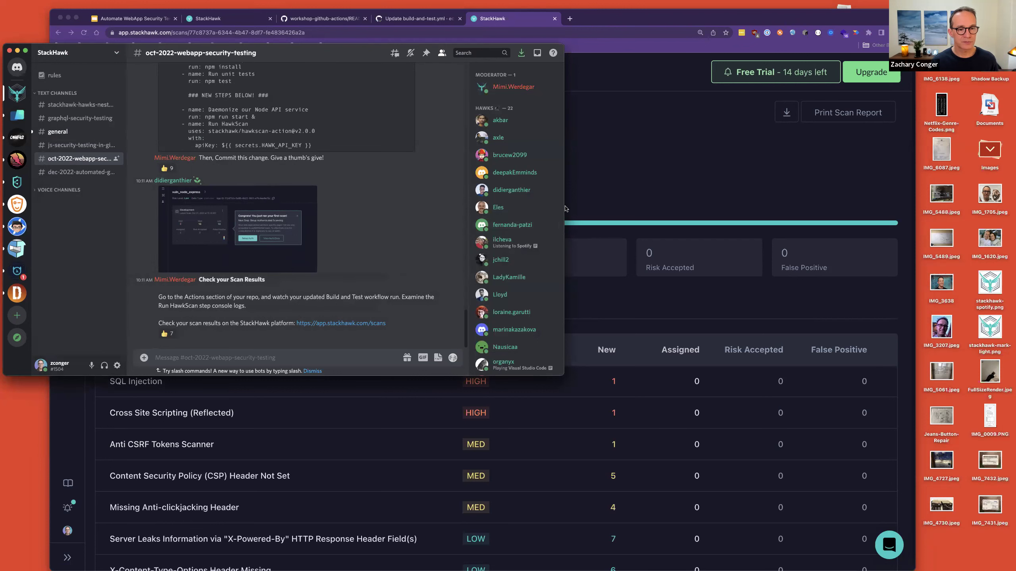
{"action": "left_click", "coordinate": [675, 126]}
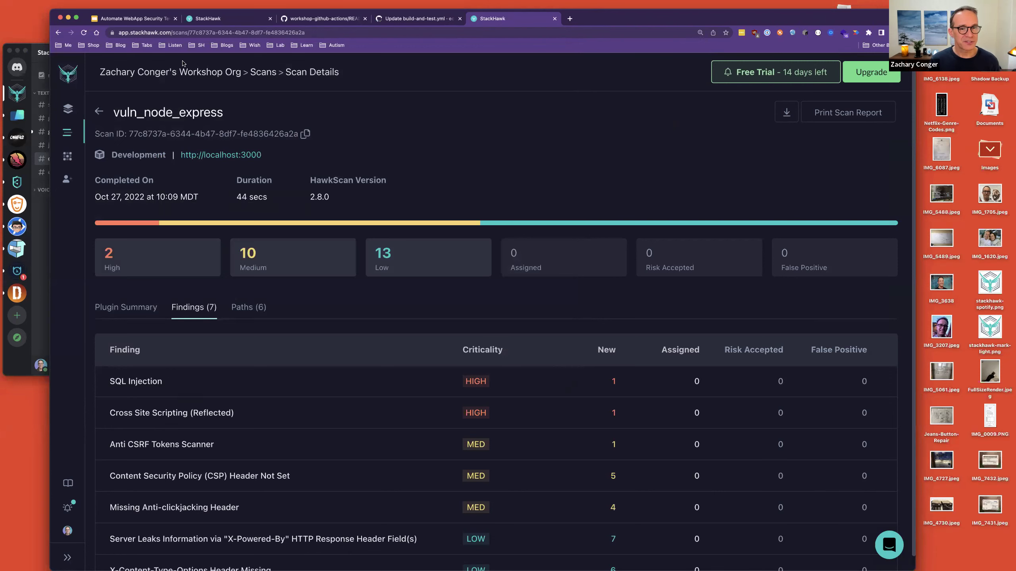
{"action": "scroll", "coordinate": [290, 196], "scroll_direction": "down", "scroll_amount": 1}
{"action": "scroll", "coordinate": [290, 197], "scroll_direction": "down", "scroll_amount": 2}
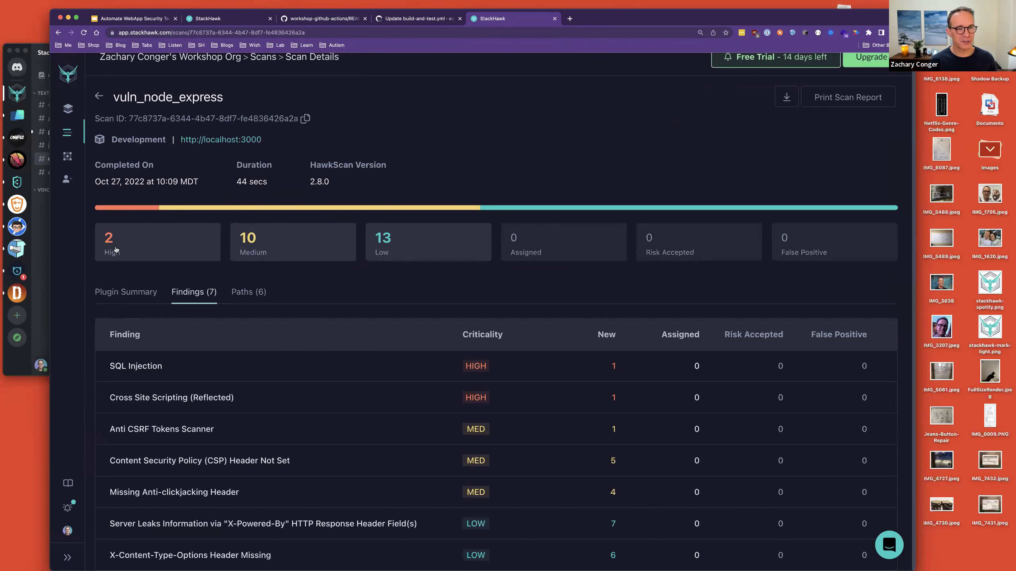
{"action": "left_click", "coordinate": [40, 283]}
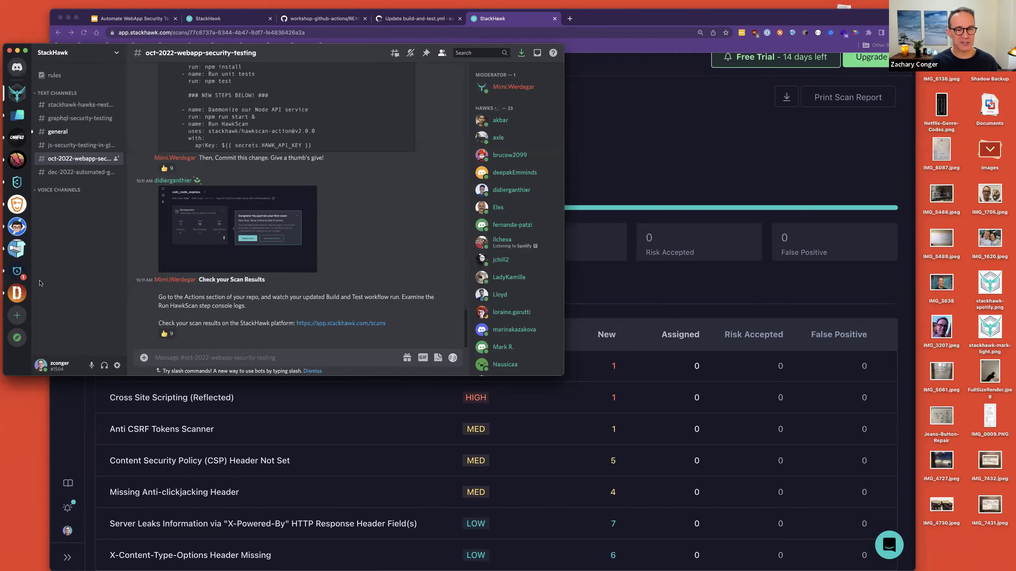
{"action": "left_click", "coordinate": [582, 160]}
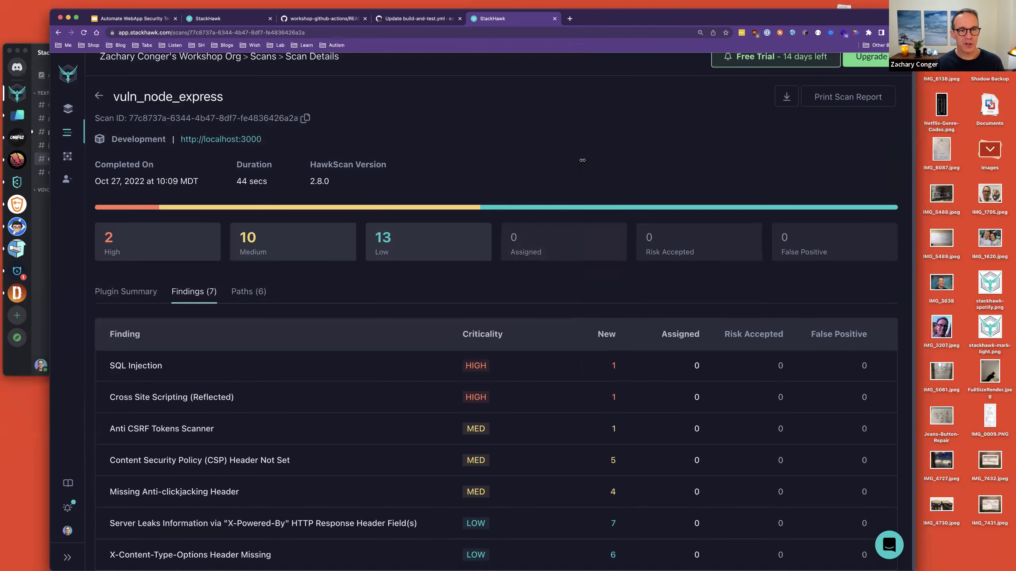
{"action": "scroll", "coordinate": [417, 317], "scroll_direction": "up", "scroll_amount": 1}
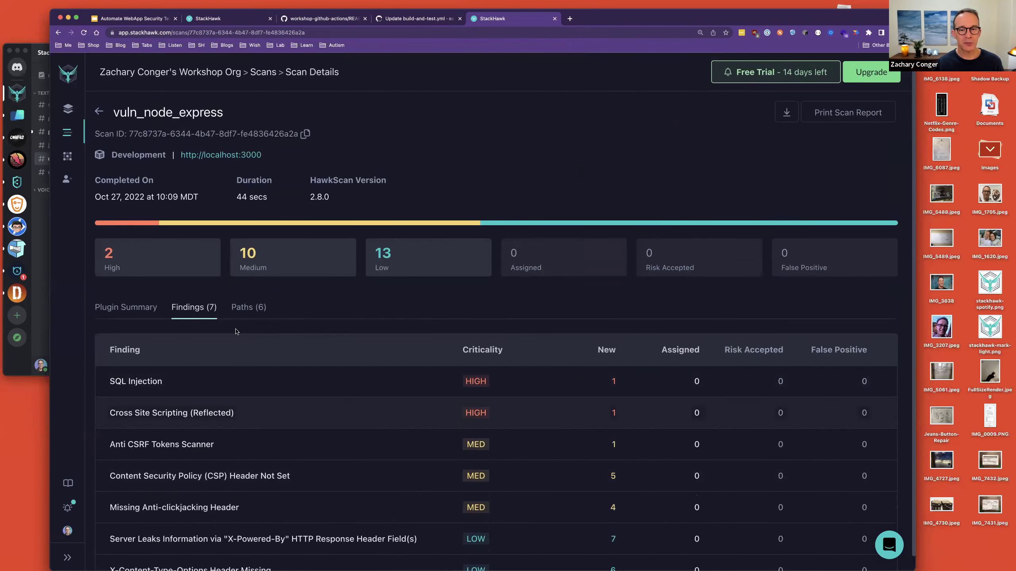
{"action": "scroll", "coordinate": [248, 328], "scroll_direction": "down", "scroll_amount": 1}
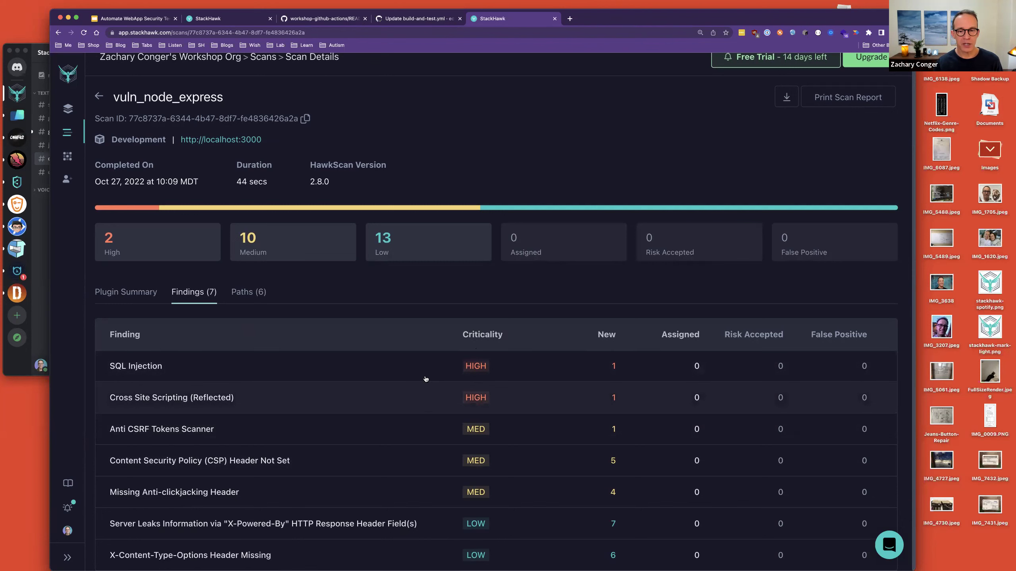
View the SQL Injection finding, and reopen the vuln_node_express scan to show the Cross Site Scripting (Reflected) finding
{"action": "left_click", "coordinate": [397, 367]}
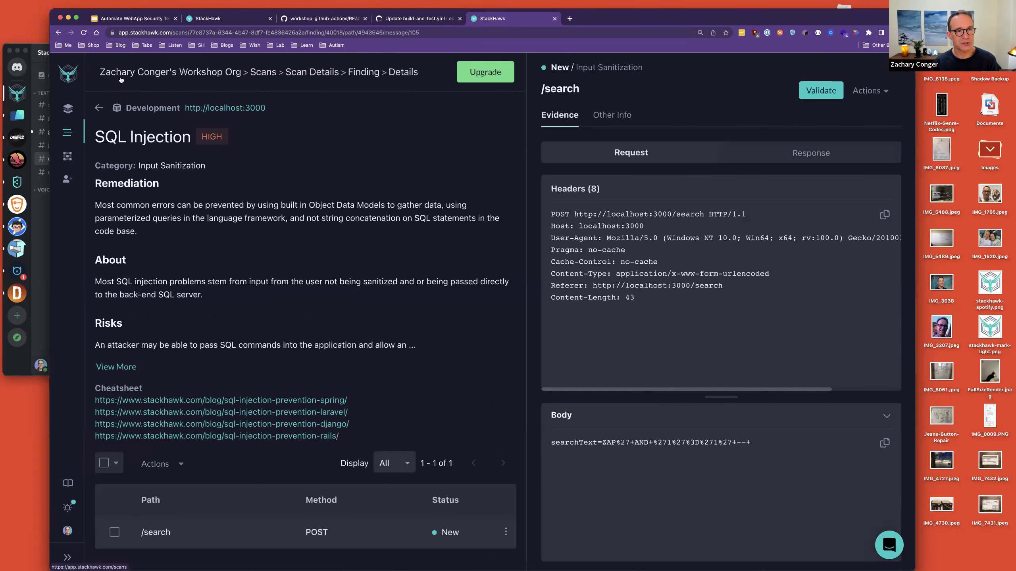
{"action": "left_click", "coordinate": [67, 133]}
{"action": "left_click", "coordinate": [152, 182]}
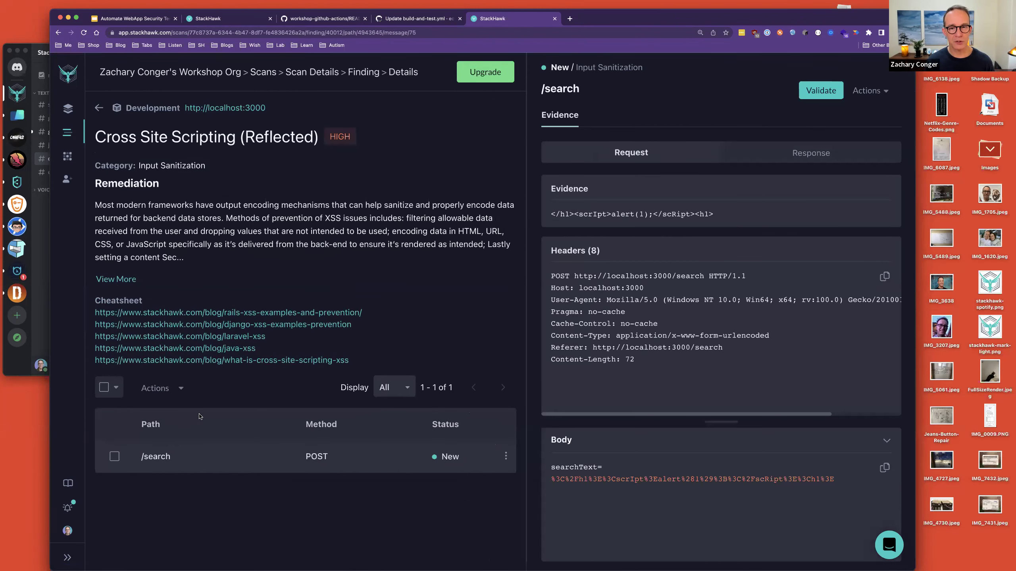
Read the full Cross Site Scripting (Reflected) description and compare the injected script in the request and response evidence for /search
{"action": "left_click", "coordinate": [116, 279]}
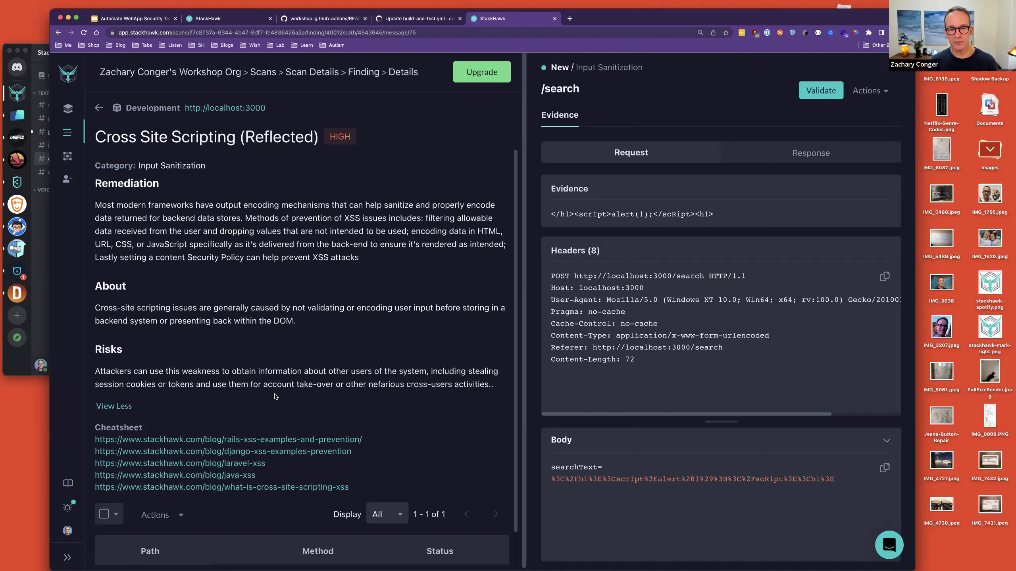
{"action": "scroll", "coordinate": [276, 398], "scroll_direction": "down", "scroll_amount": 2}
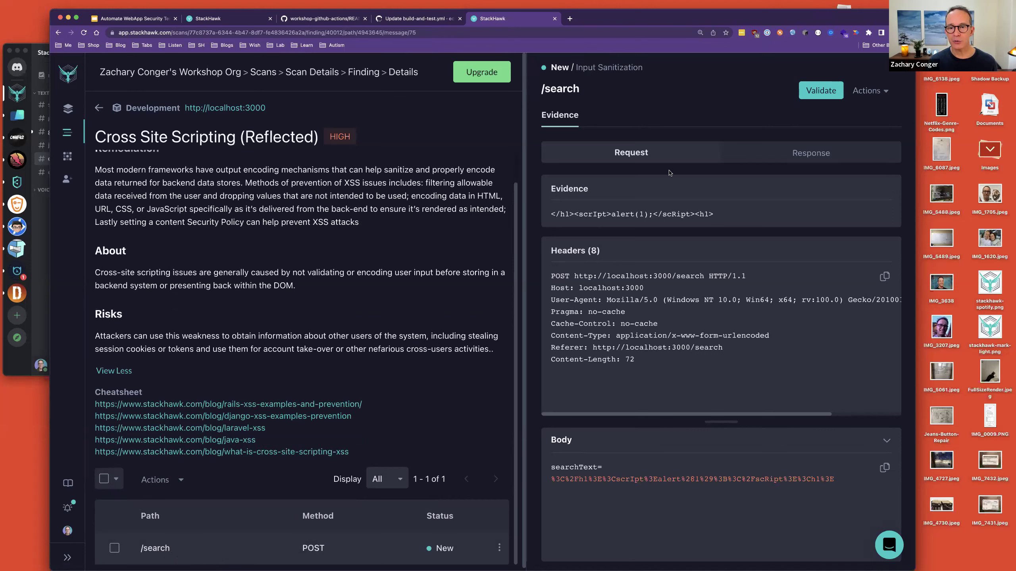
{"action": "left_click", "coordinate": [781, 154]}
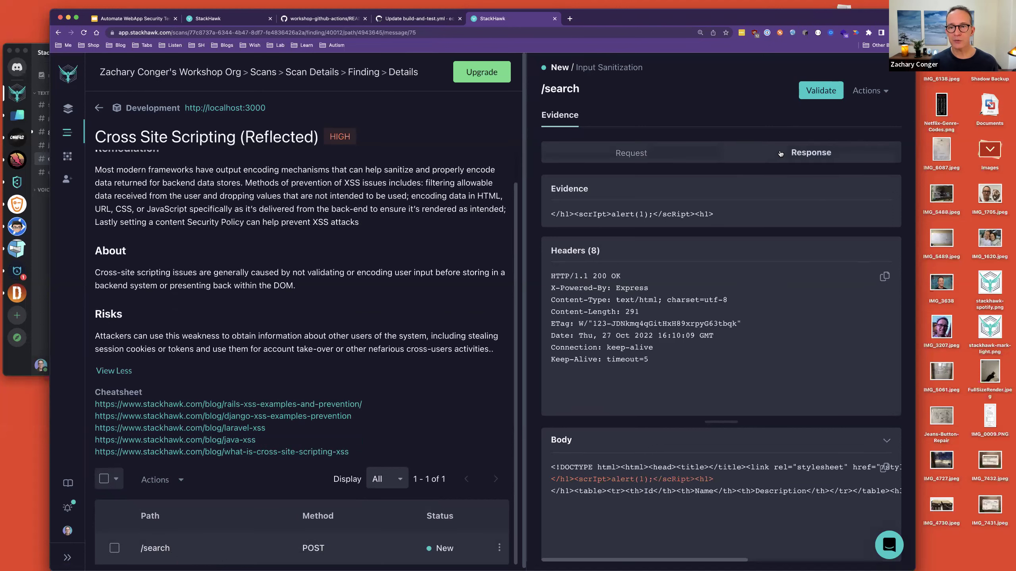
{"action": "left_click", "coordinate": [659, 152]}
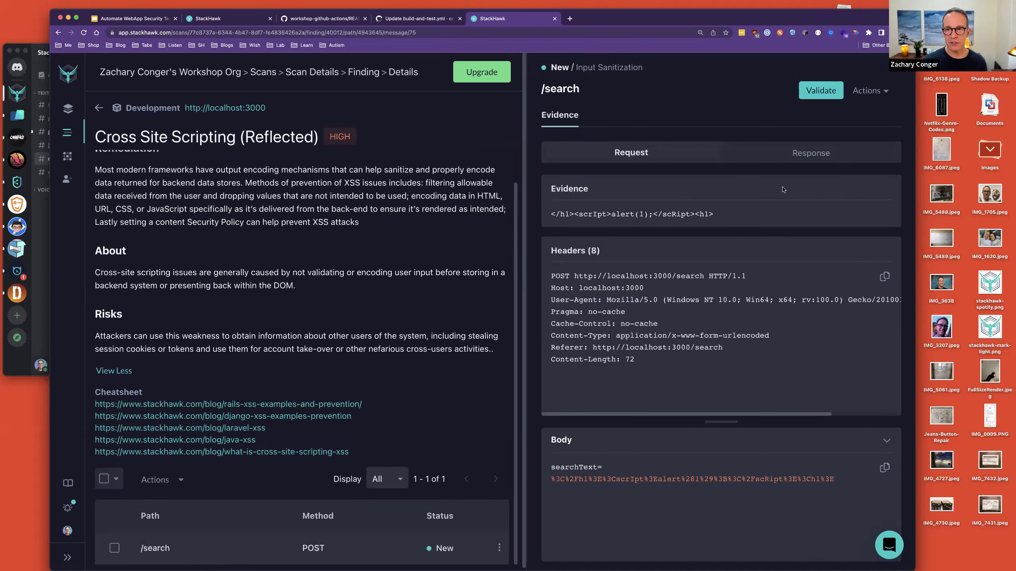
{"action": "left_click", "coordinate": [775, 152]}
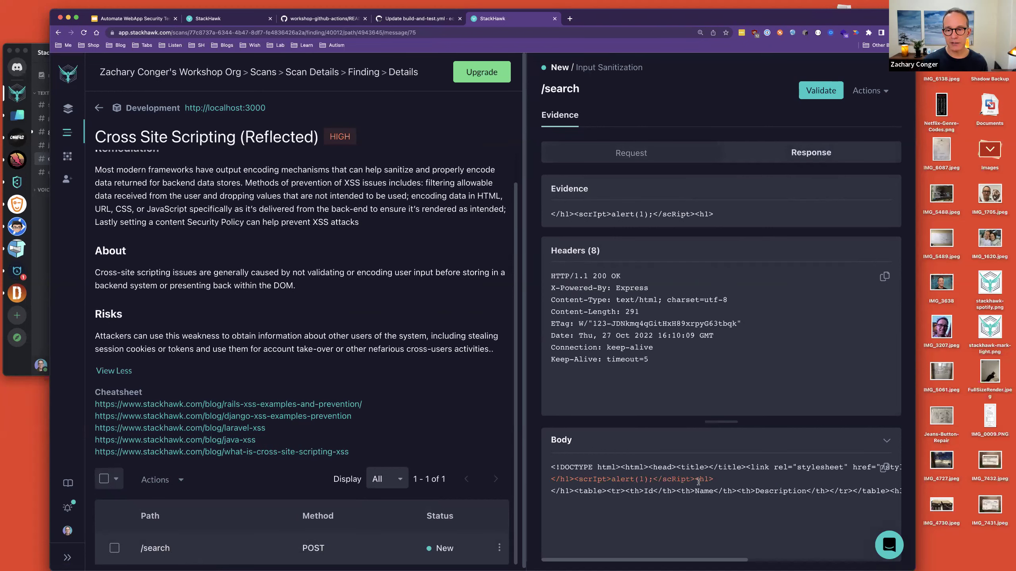
{"action": "left_click", "coordinate": [634, 149]}
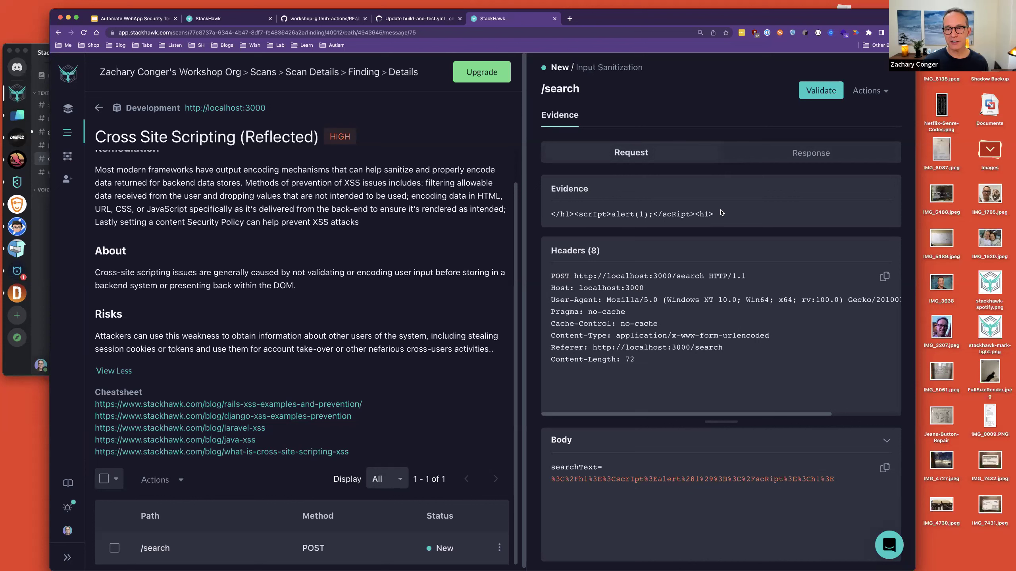
{"action": "left_click_drag", "start_coordinate": [717, 217], "coordinate": [550, 218]}
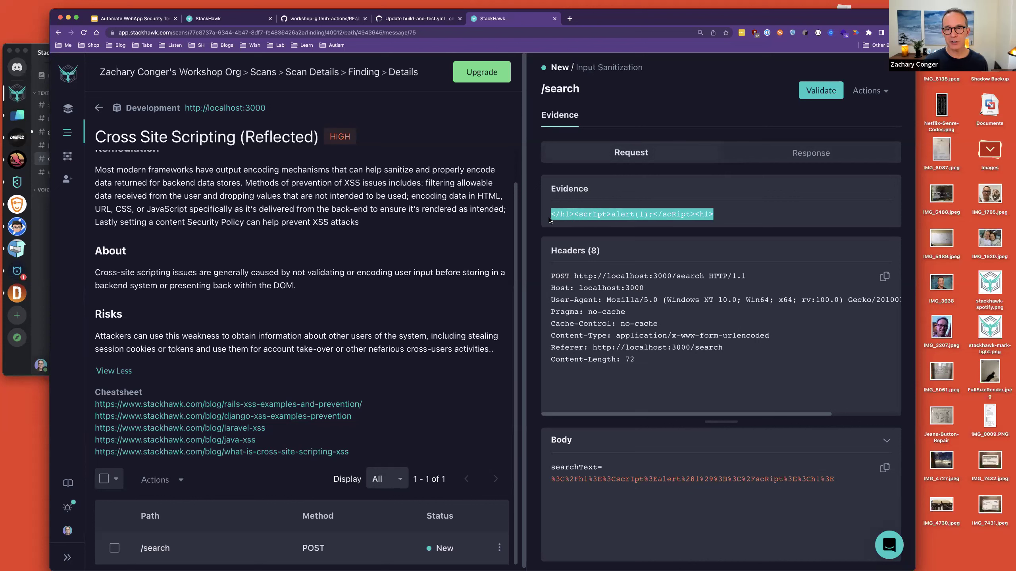
{"action": "left_click", "coordinate": [742, 218]}
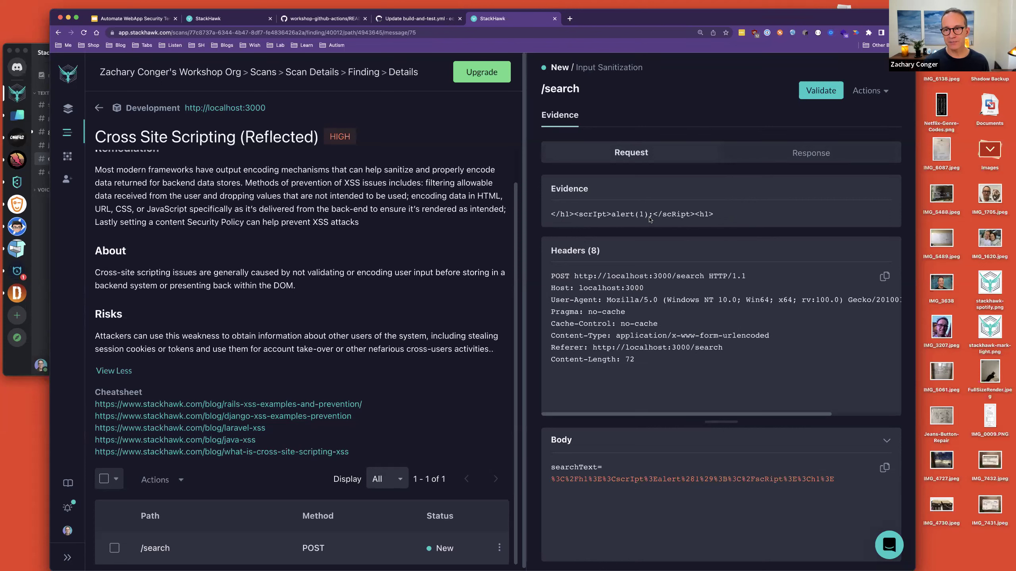
View the response evidence for /search and examine the cURL command that recreates the request
{"action": "left_click", "coordinate": [812, 156]}
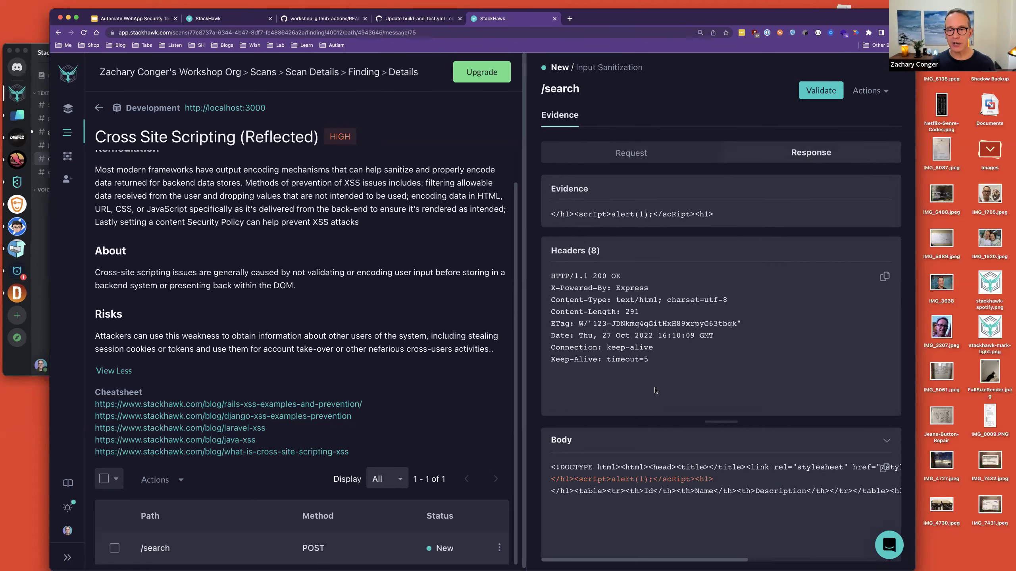
{"action": "left_click", "coordinate": [821, 90]}
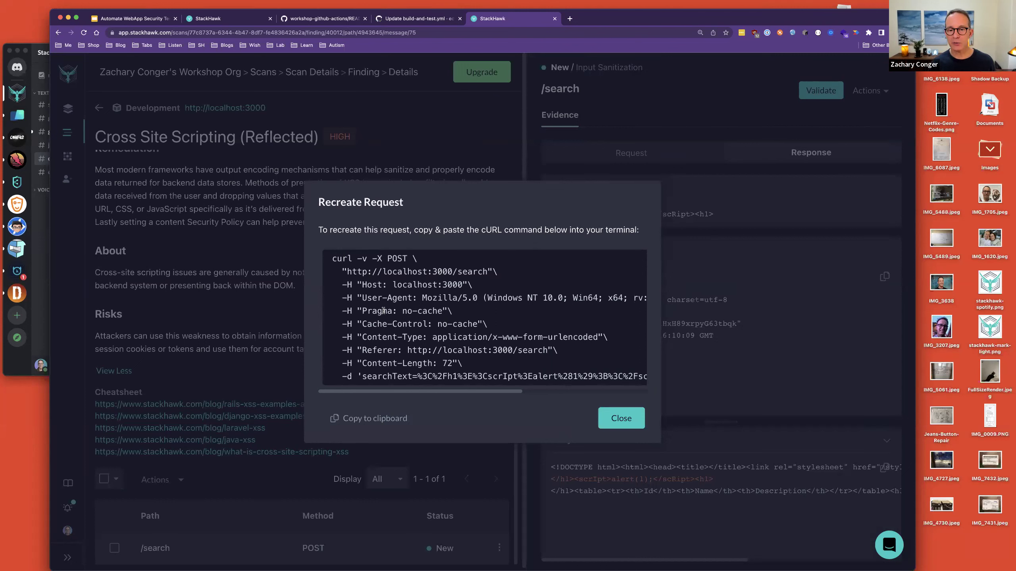
{"action": "left_click", "coordinate": [623, 423]}
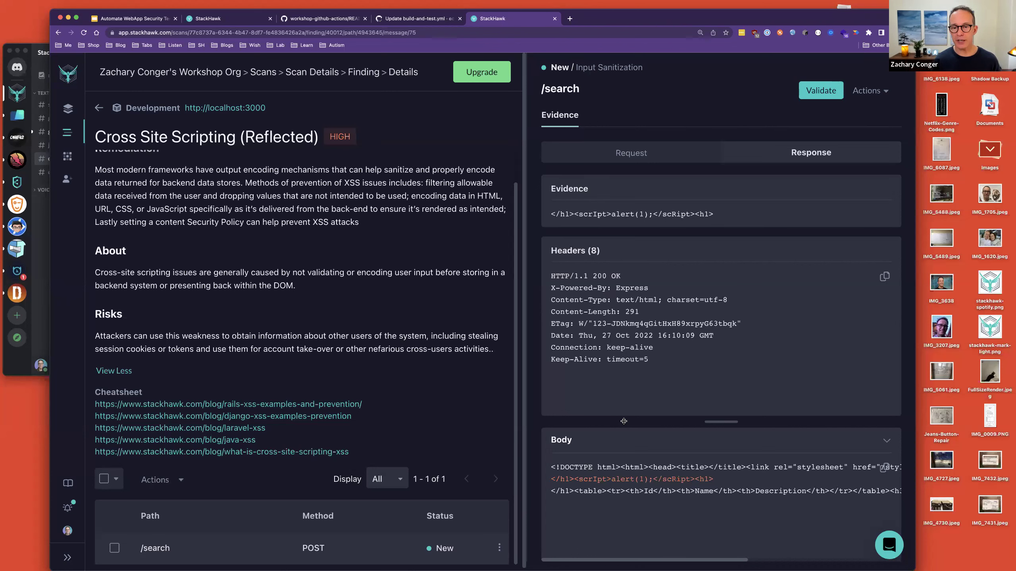
Select the /search path of the finding and look over the triage statuses it can be marked as
{"action": "left_click", "coordinate": [104, 479]}
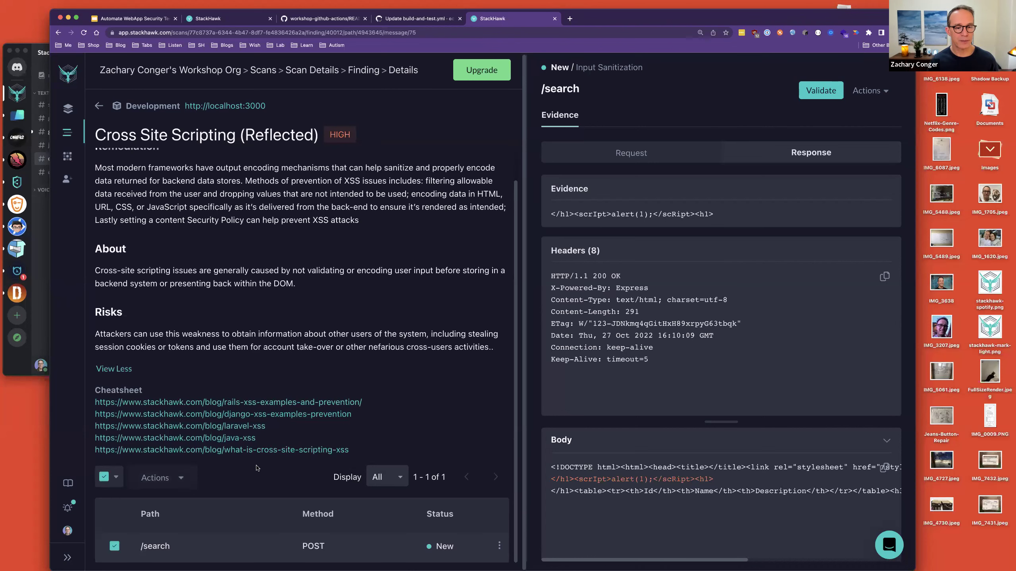
{"action": "left_click", "coordinate": [168, 479]}
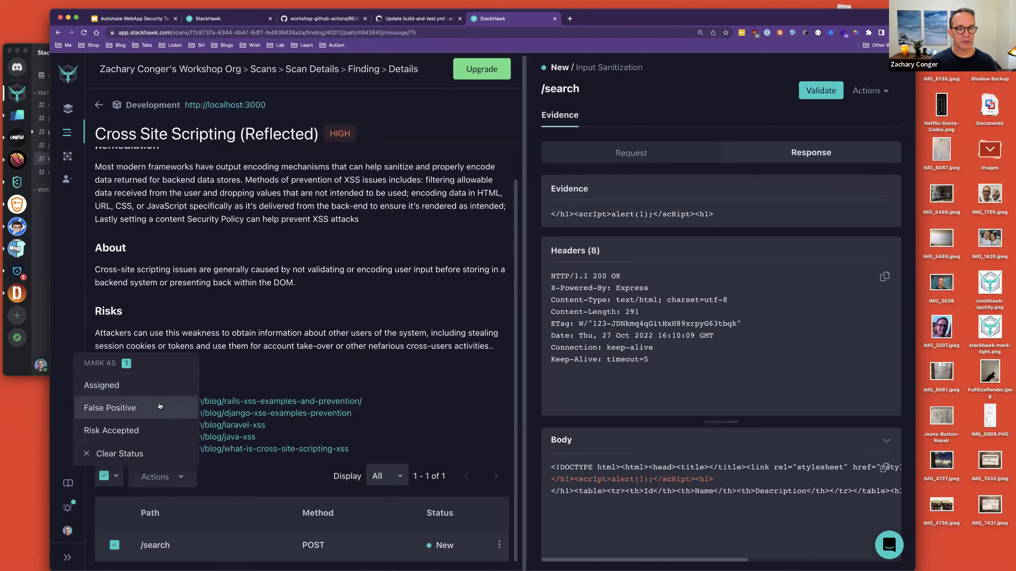
{"action": "left_click", "coordinate": [377, 288]}
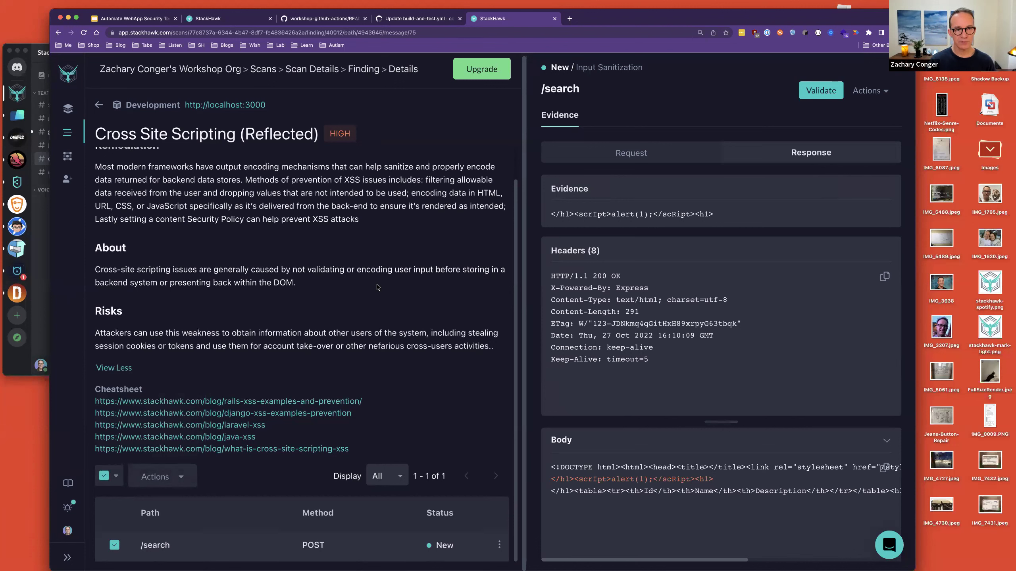
{"action": "mouse_move", "coordinate": [603, 4]}
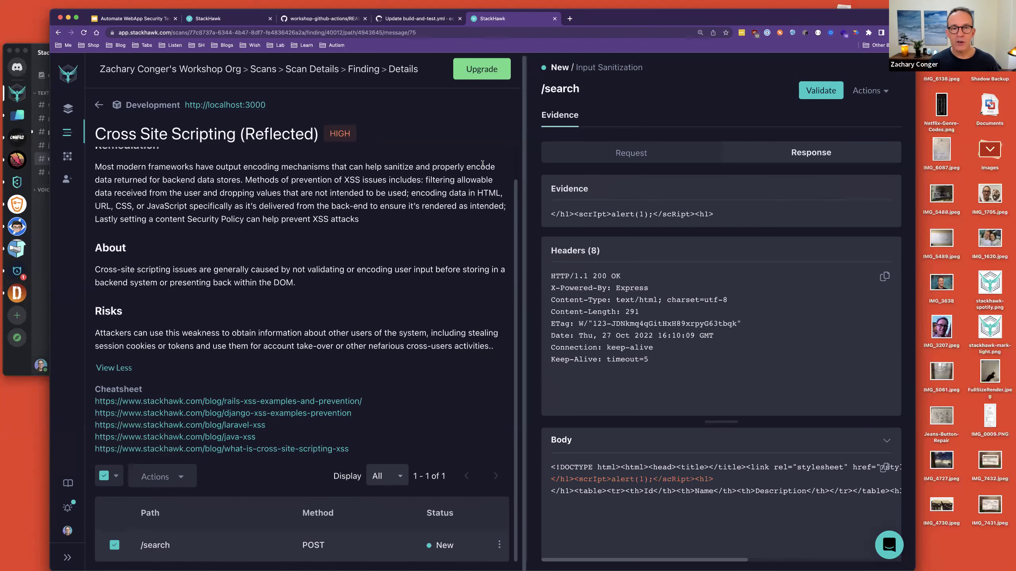
Check the scan results instructions in the Discord workshop channel, and return to the remediation text of the Cross Site Scripting (Reflected) finding
{"action": "left_click", "coordinate": [36, 259]}
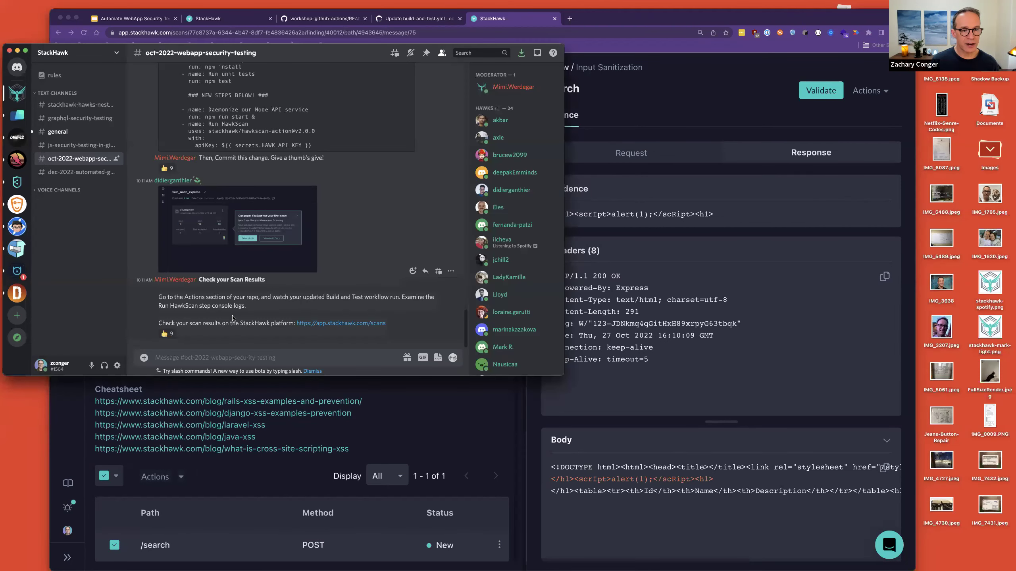
{"action": "left_click", "coordinate": [678, 234]}
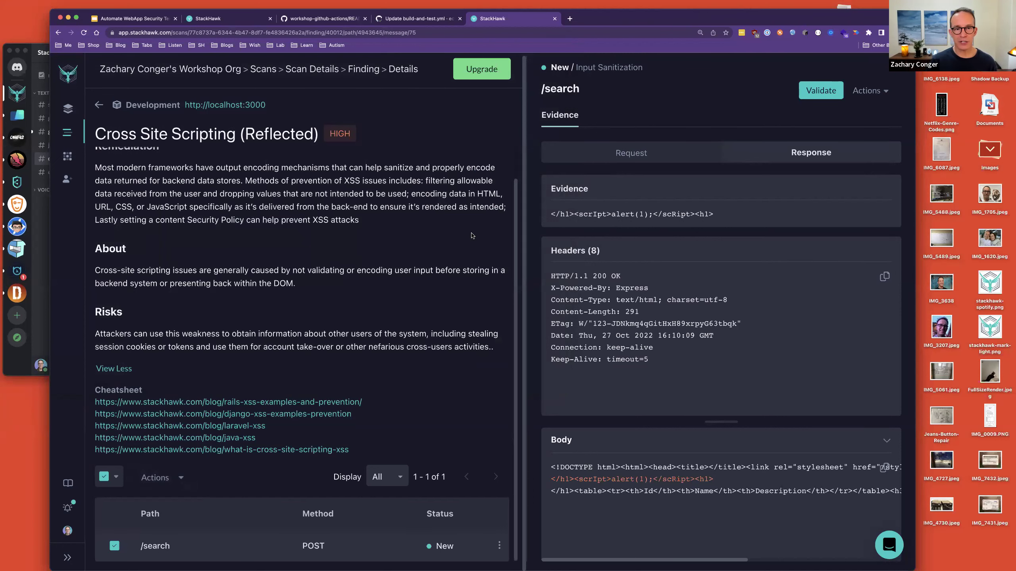
{"action": "scroll", "coordinate": [471, 236], "scroll_direction": "up", "scroll_amount": 2}
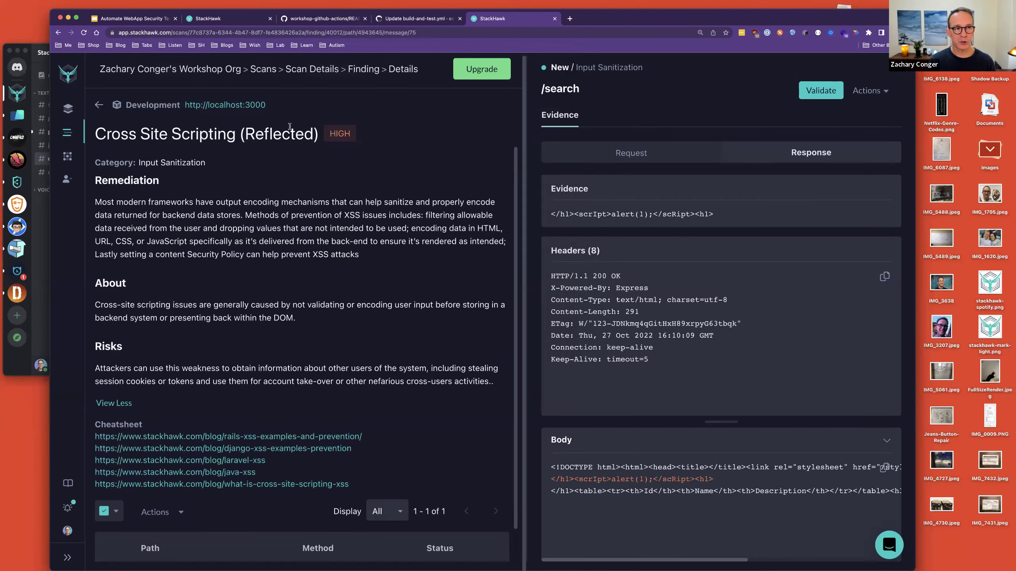
Glance at the StackHawk integrations page, and show the "Extra Credit: SAST + DAST" slide in the workshop presentation
{"action": "left_click_drag", "start_coordinate": [90, 15], "coordinate": [105, 16]}
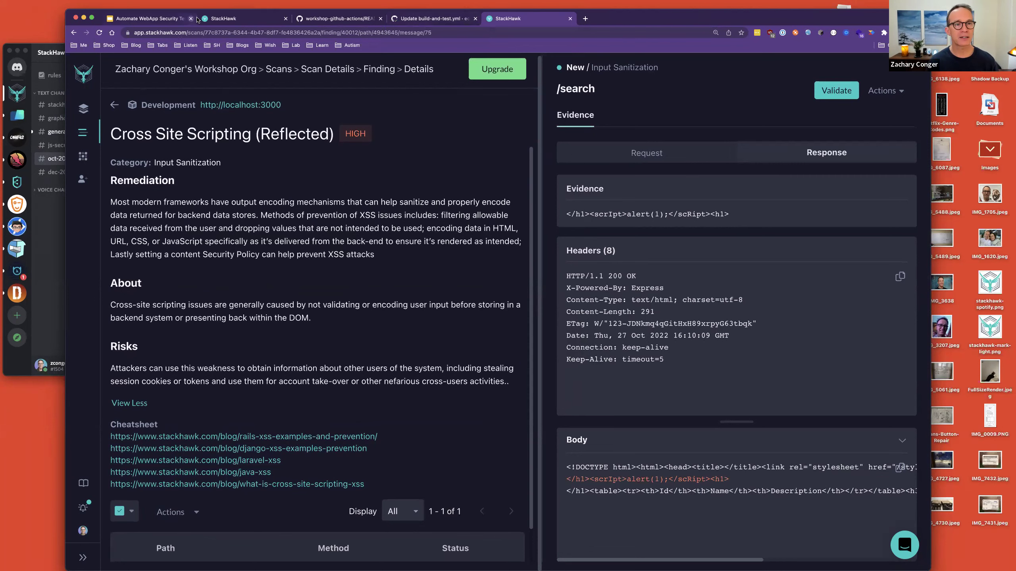
{"action": "left_click", "coordinate": [222, 20]}
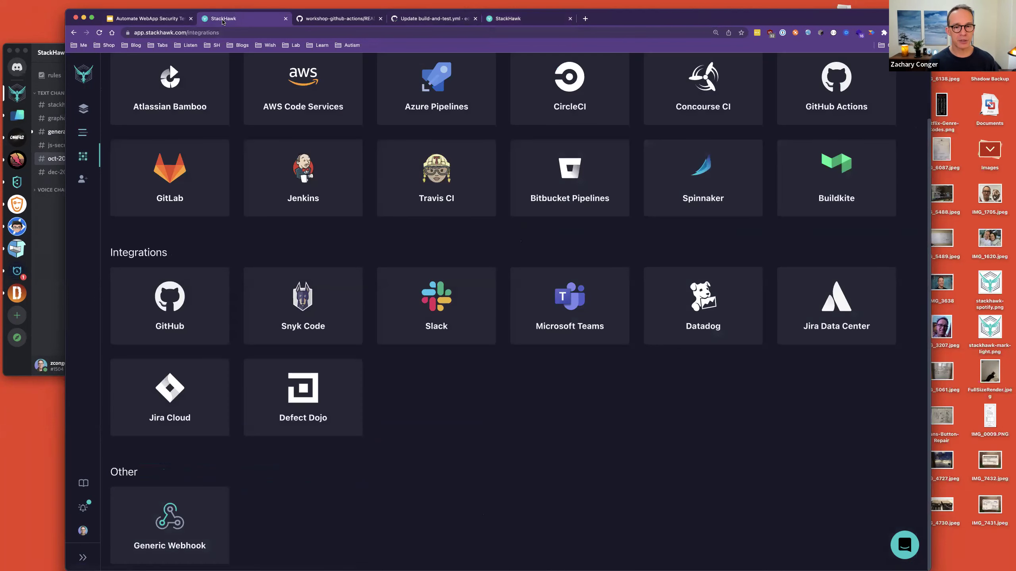
{"action": "left_click", "coordinate": [176, 20]}
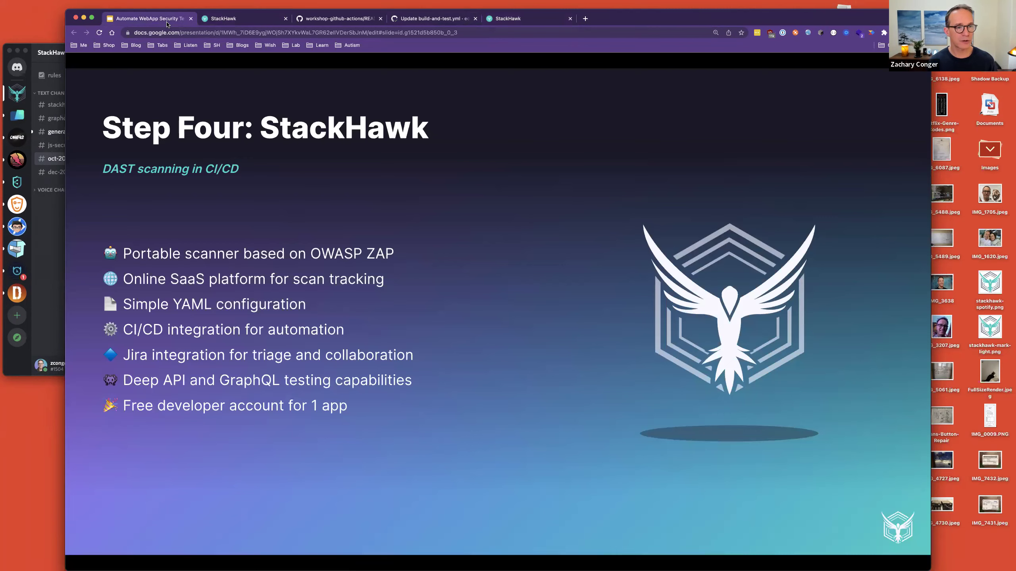
{"action": "key", "text": "Right"}
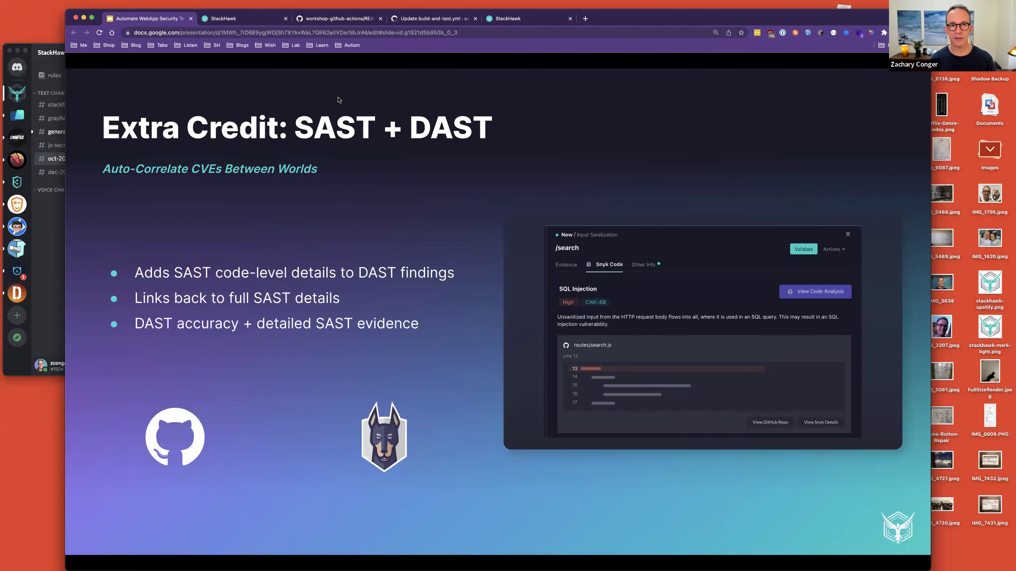
Compare the /search request and response evidence in StackHawk again, and return to the "Extra Credit: SAST + DAST" slide
{"action": "left_click", "coordinate": [428, 18]}
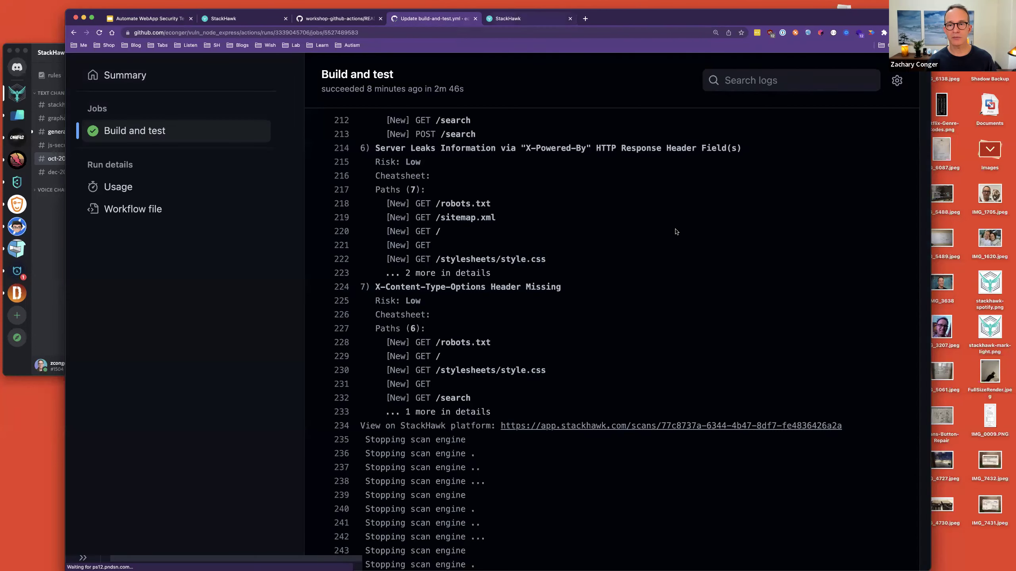
{"action": "left_click", "coordinate": [507, 18]}
{"action": "left_click", "coordinate": [696, 154]}
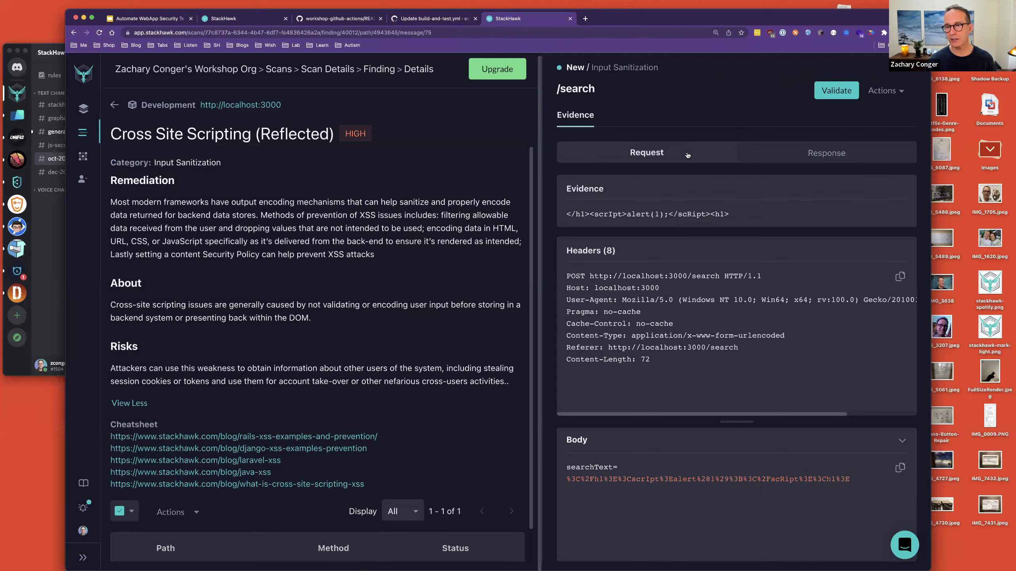
{"action": "left_click", "coordinate": [804, 150]}
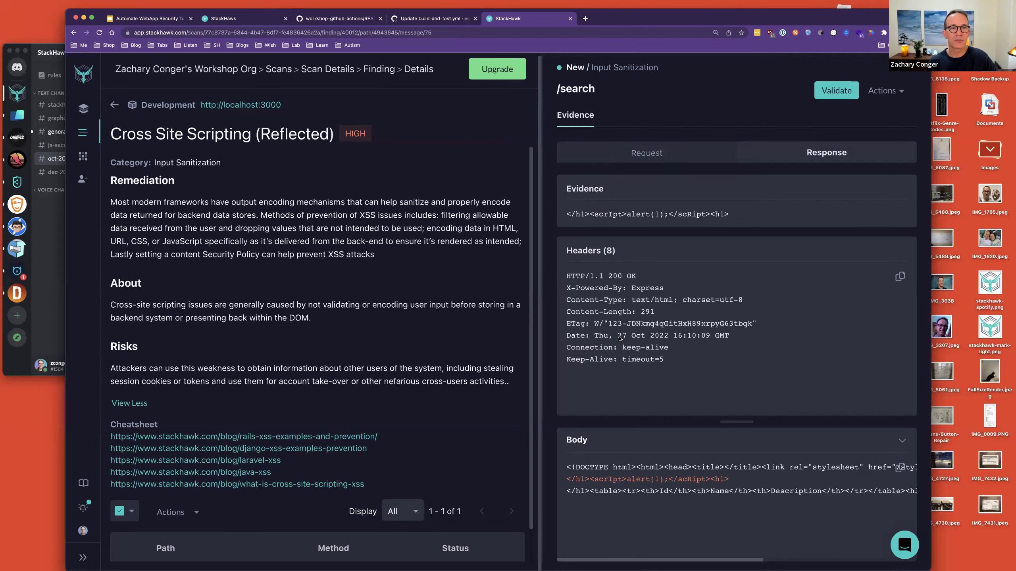
{"action": "left_click", "coordinate": [235, 19]}
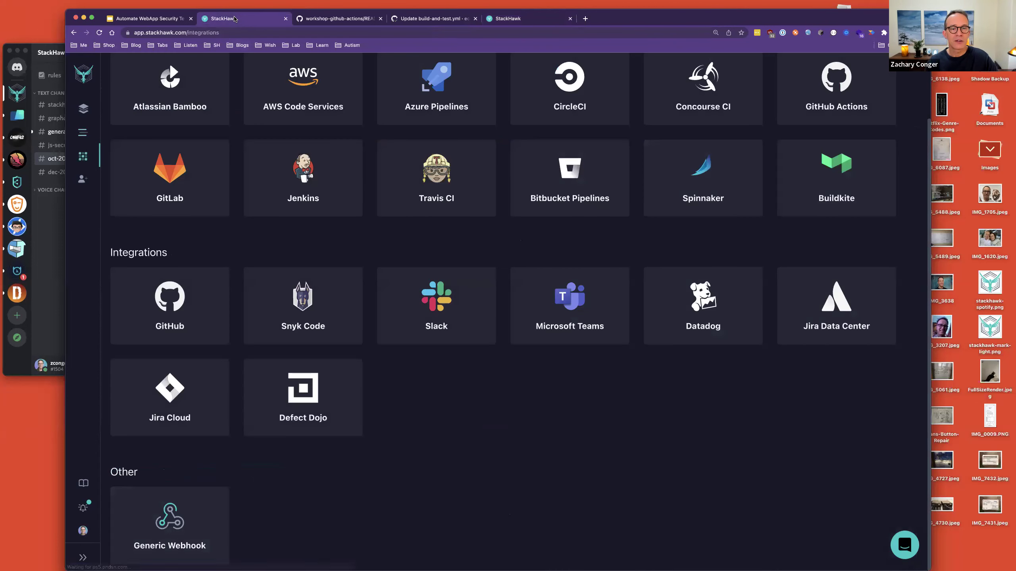
{"action": "left_click", "coordinate": [157, 19]}
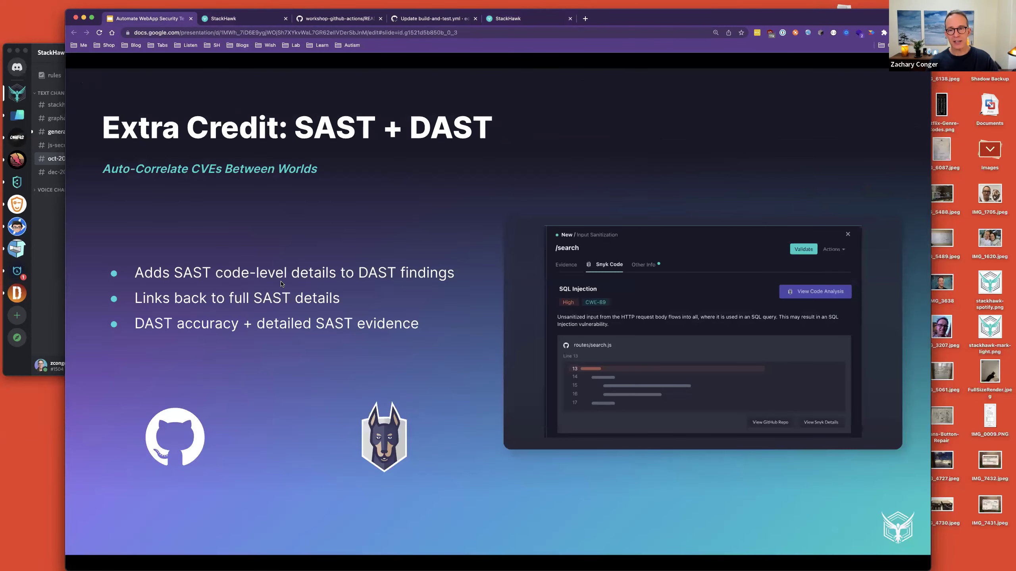
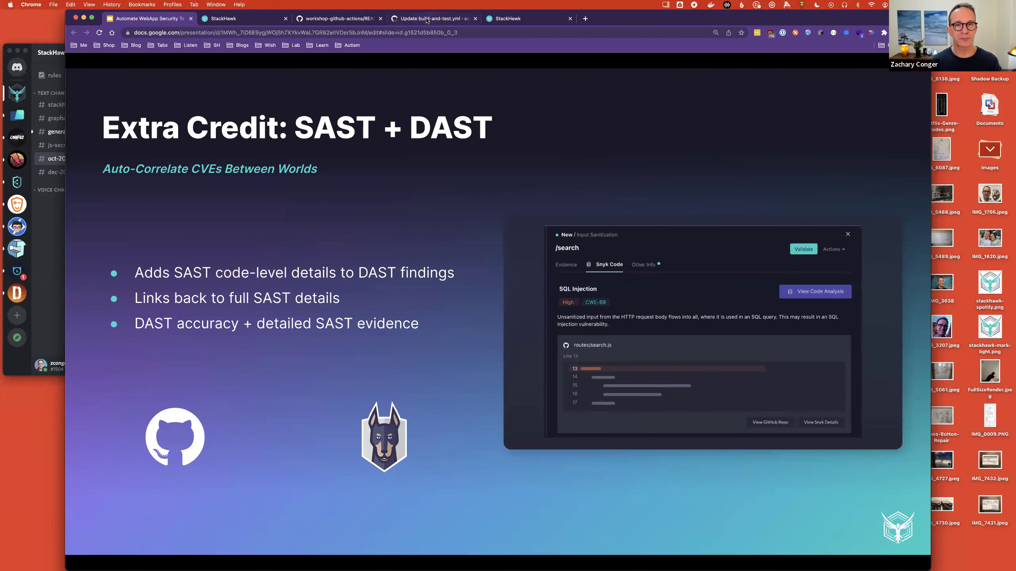
Look over the job steps of the "Update build-and-test.yml" run in GitHub Actions, and return to the StackHawk finding
{"action": "key", "text": "super+4"}
{"action": "scroll", "coordinate": [387, 379], "scroll_direction": "up", "scroll_amount": 20}
{"action": "scroll", "coordinate": [388, 382], "scroll_direction": "up", "scroll_amount": 15}
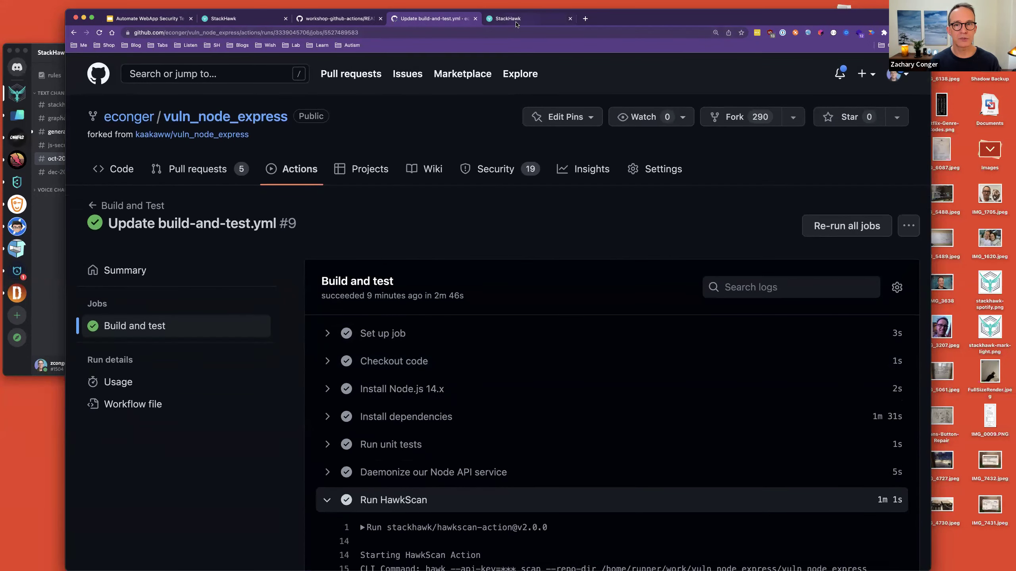
{"action": "key", "text": "super+5"}
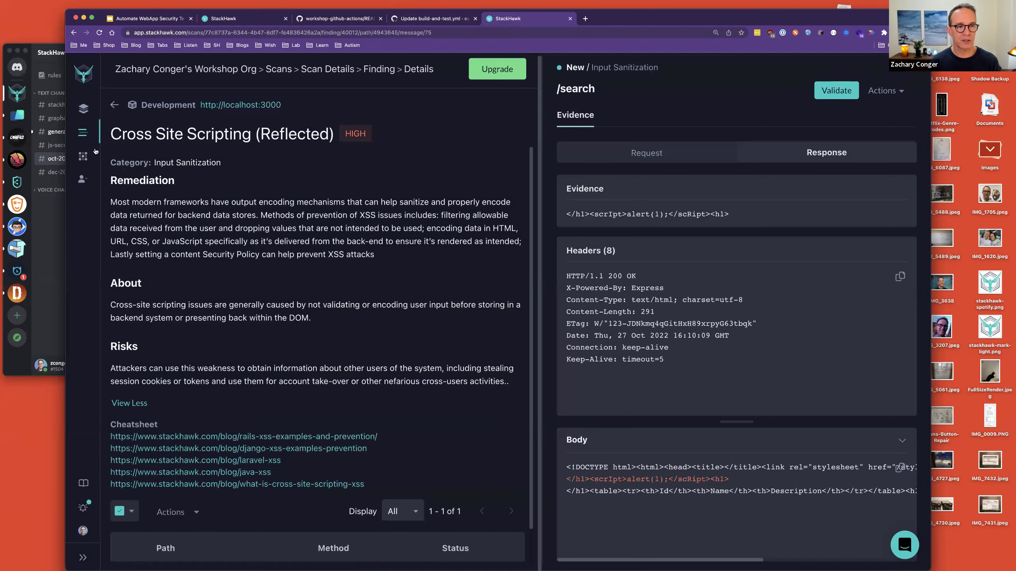
Open StackHawk's GitHub integration for CodeQL alerts and start enabling it
{"action": "left_click", "coordinate": [84, 157]}
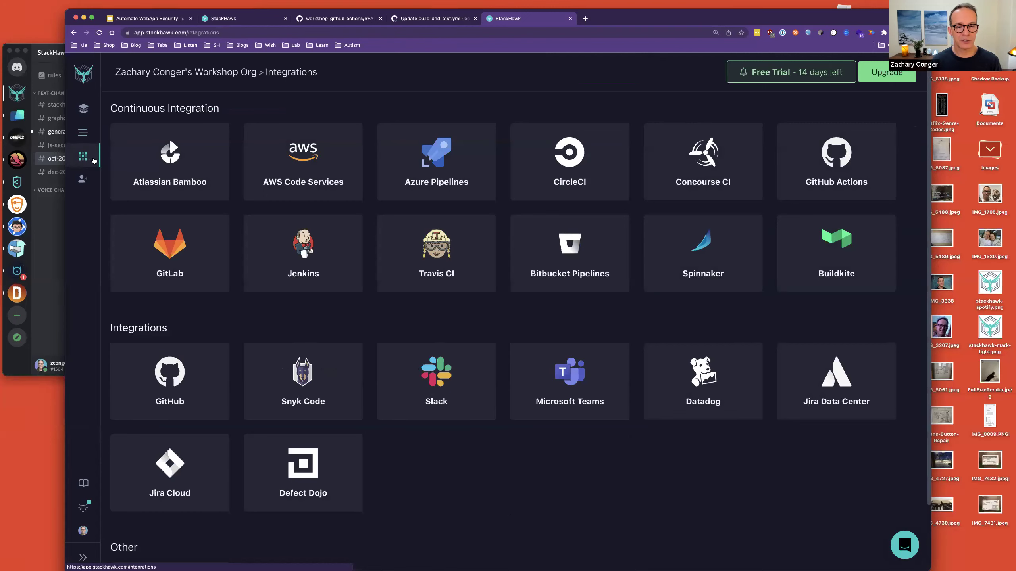
{"action": "left_click", "coordinate": [167, 382]}
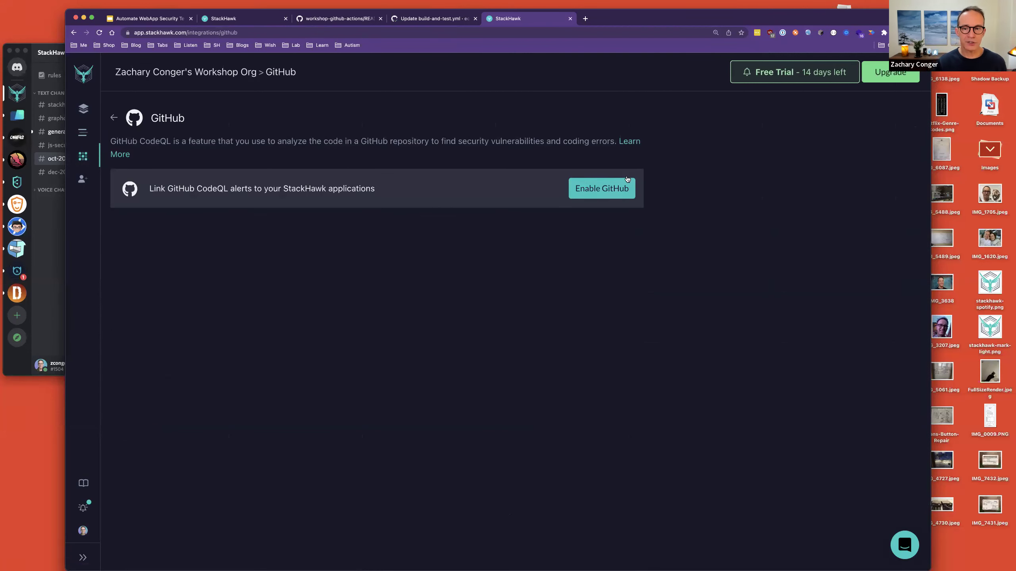
{"action": "left_click", "coordinate": [602, 189]}
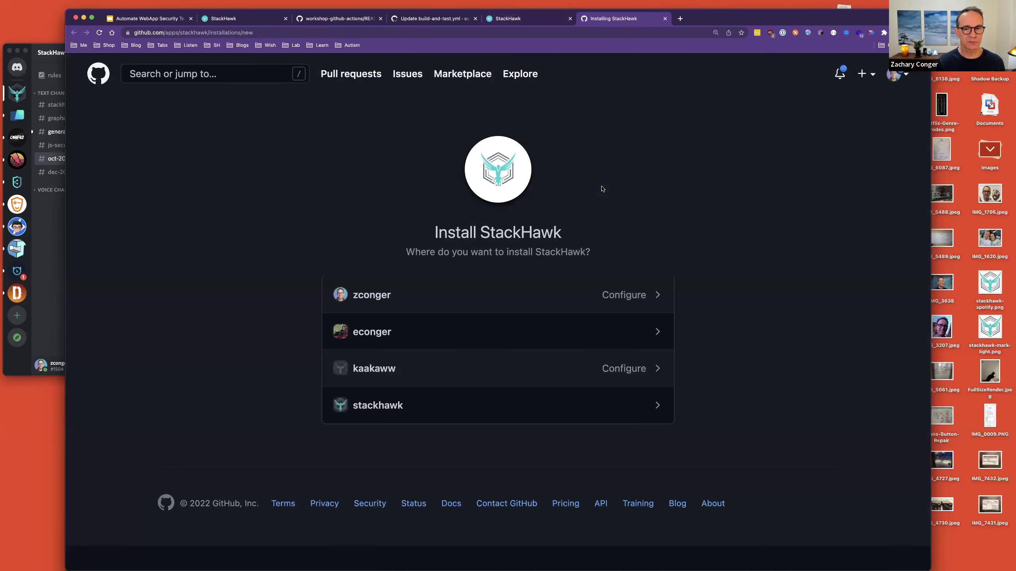
Choose the organization that owns the workshop fork for the StackHawk app, and limit its access to the vuln_node_express repository
{"action": "left_click", "coordinate": [380, 333]}
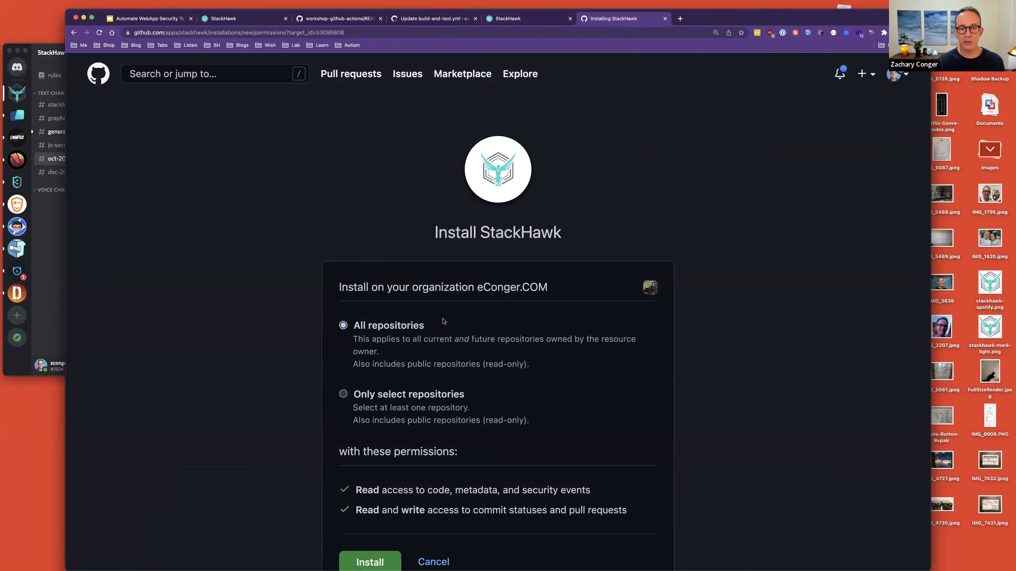
{"action": "scroll", "coordinate": [413, 332], "scroll_direction": "down", "scroll_amount": 3}
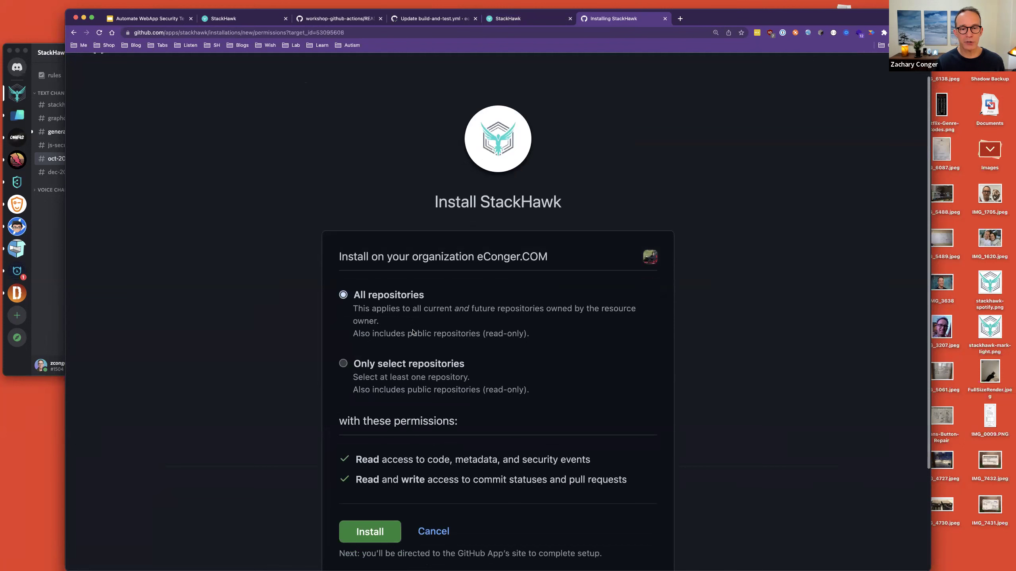
{"action": "left_click", "coordinate": [343, 319]}
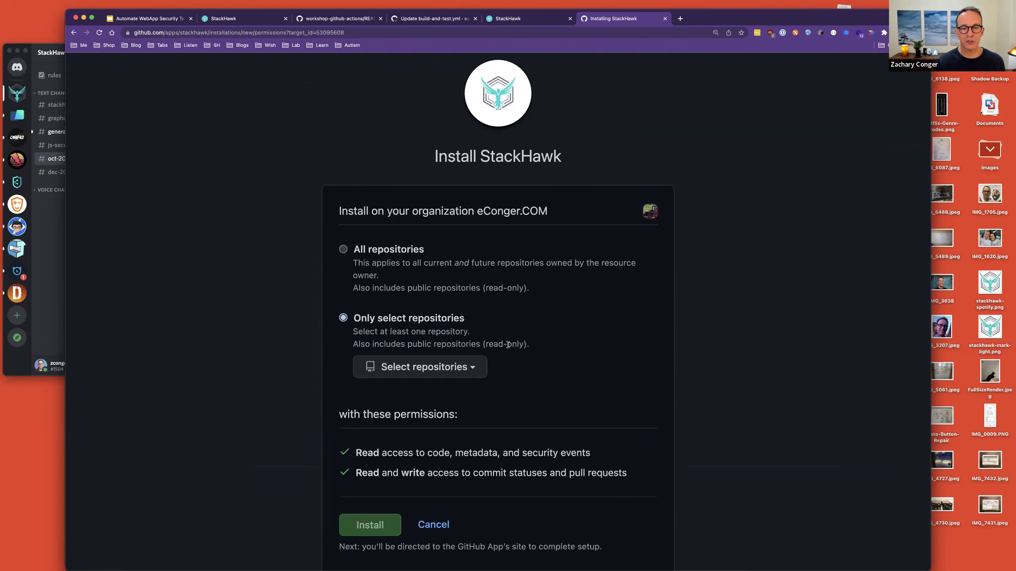
{"action": "left_click", "coordinate": [468, 369]}
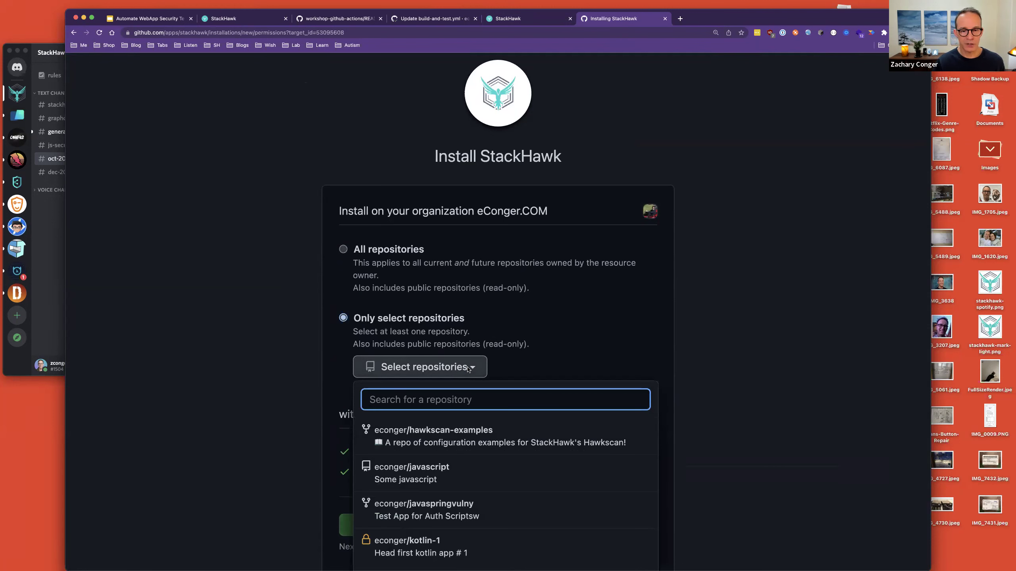
{"action": "type", "text": "vuln"}
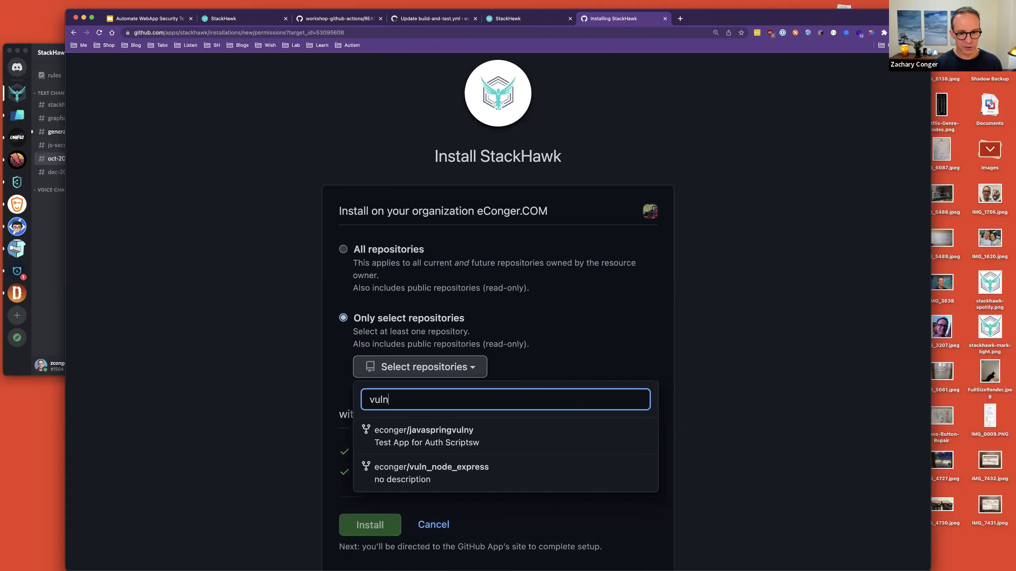
{"action": "left_click", "coordinate": [426, 469]}
{"action": "scroll", "coordinate": [302, 407], "scroll_direction": "down", "scroll_amount": 3}
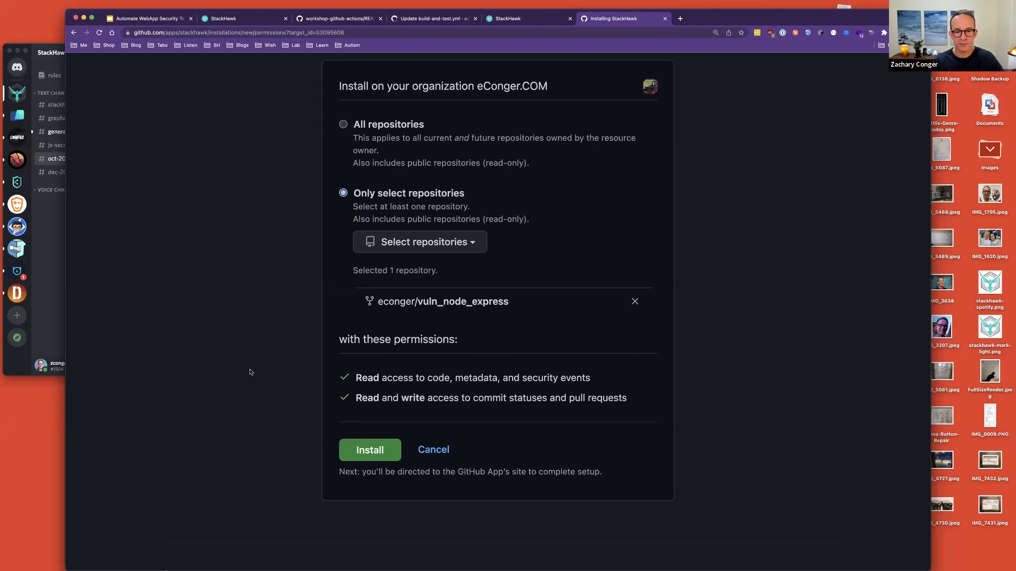
Install the StackHawk app on GitHub and confirm access with the saved account password
{"action": "left_click", "coordinate": [364, 451]}
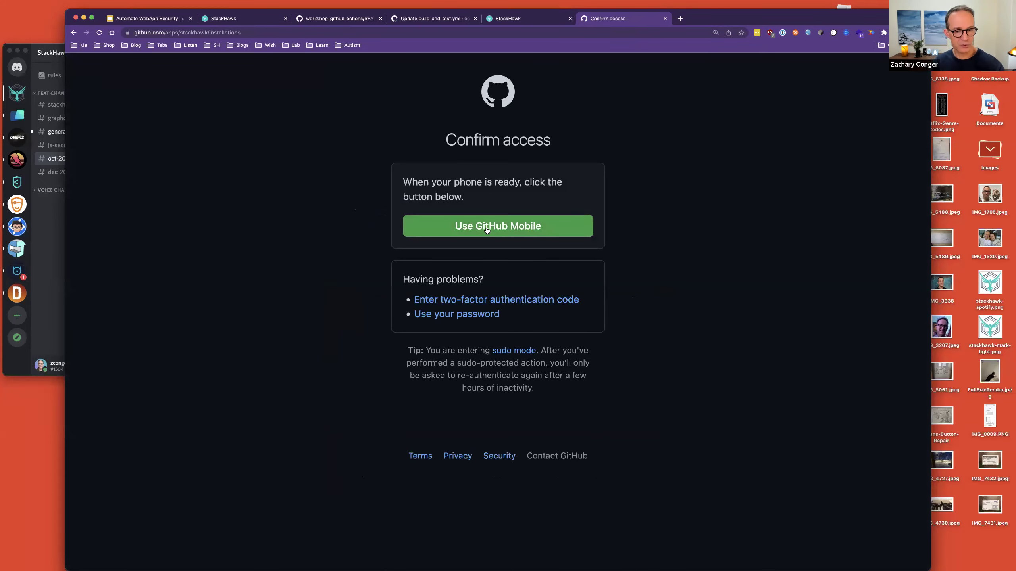
{"action": "left_click", "coordinate": [458, 315]}
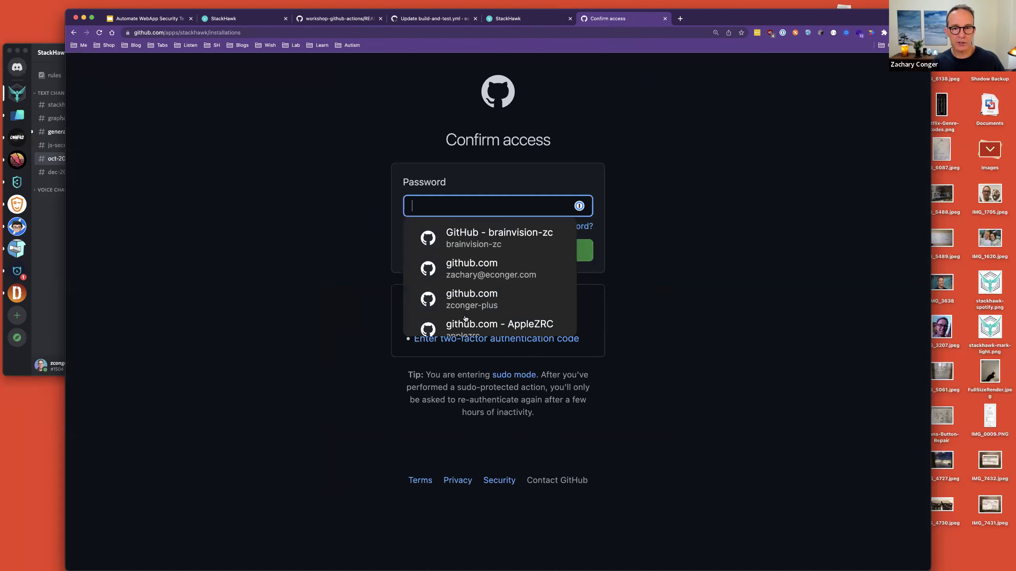
{"action": "left_click", "coordinate": [505, 266]}
{"action": "left_click", "coordinate": [508, 255]}
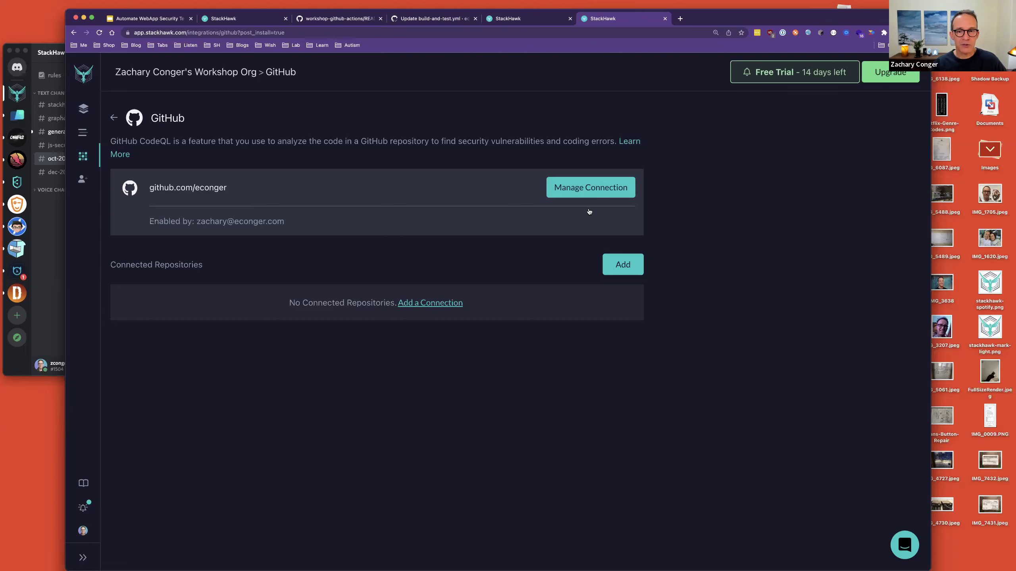
Connect the vuln_node_express GitHub repository to the vuln_node_express application in StackHawk
{"action": "left_click", "coordinate": [622, 264]}
{"action": "left_click", "coordinate": [482, 292]}
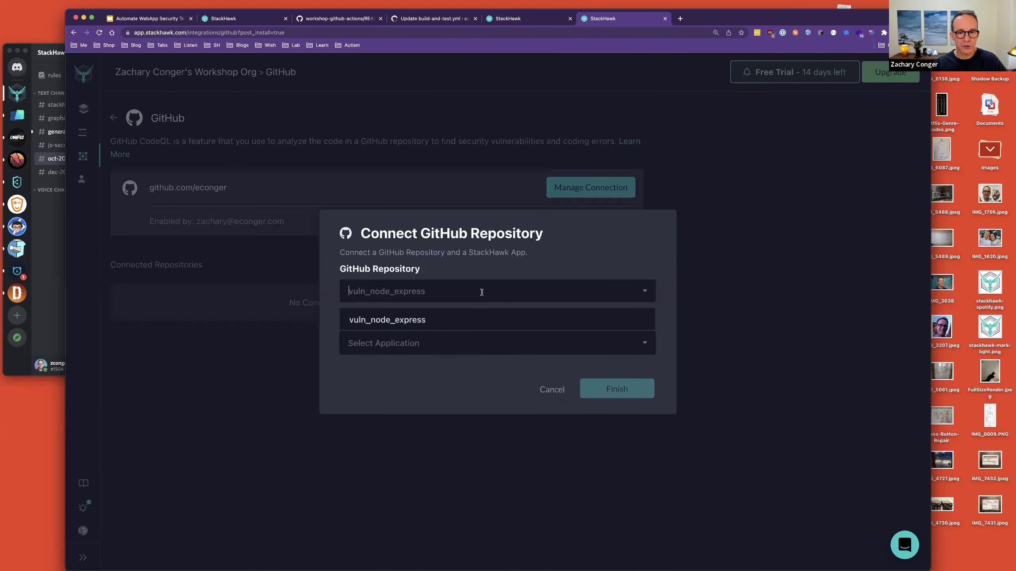
{"action": "left_click", "coordinate": [394, 319]}
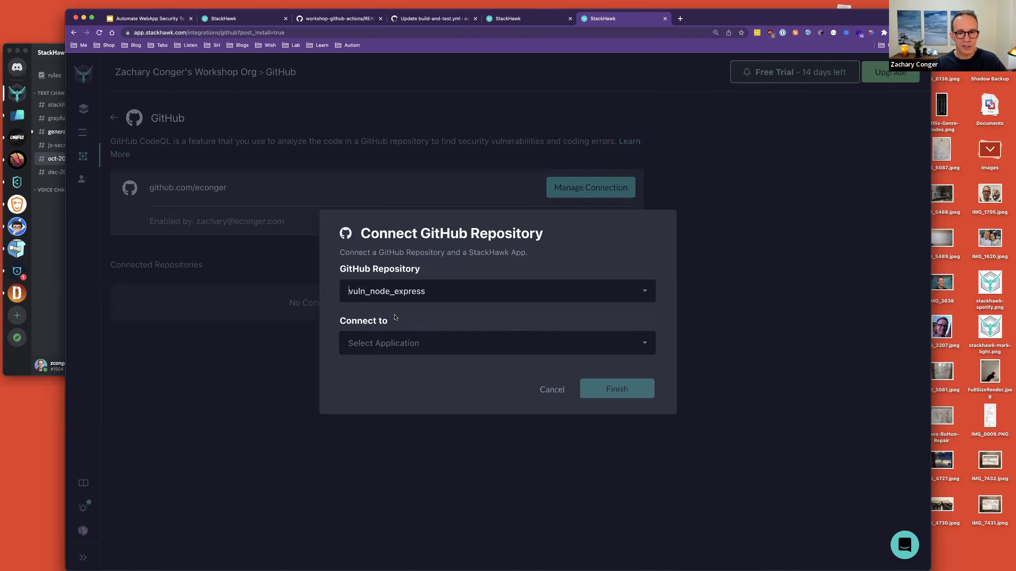
{"action": "left_click", "coordinate": [401, 344]}
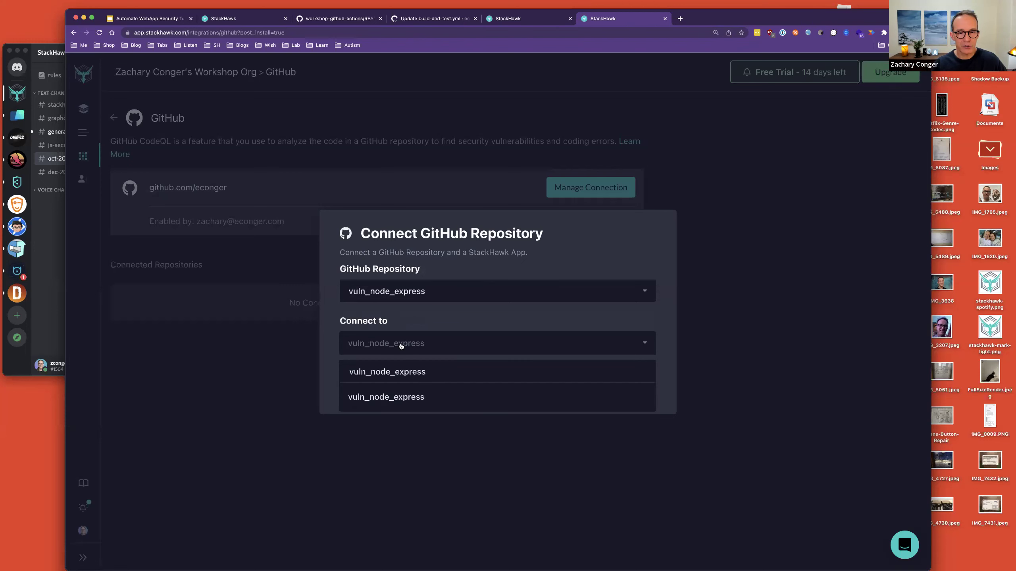
{"action": "left_click", "coordinate": [389, 373]}
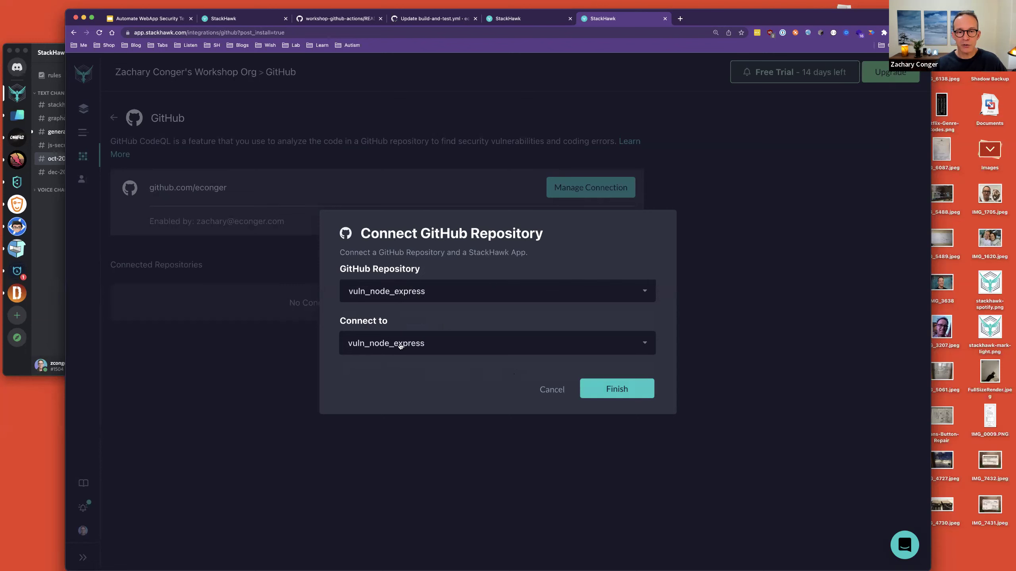
{"action": "left_click", "coordinate": [591, 390]}
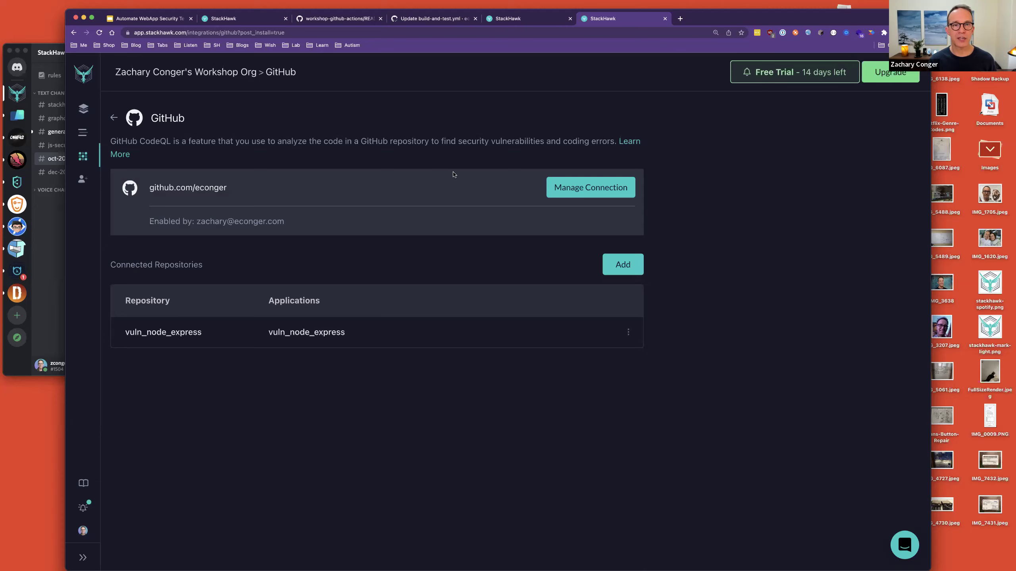
Return to the "Update build-and-test.yml" #9 run in GitHub Actions and re-run all its jobs
{"action": "left_click", "coordinate": [435, 19]}
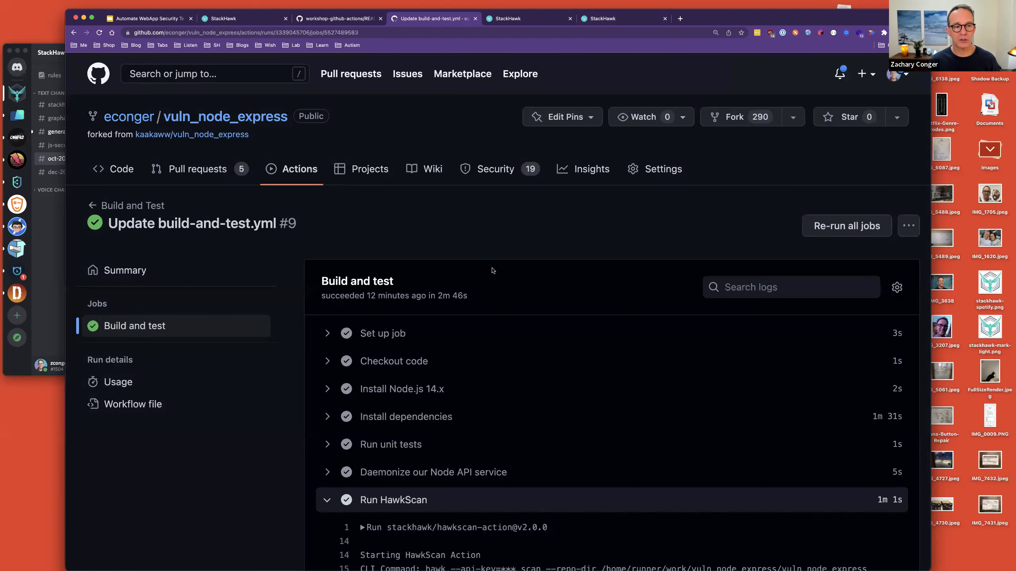
{"action": "left_click", "coordinate": [146, 326]}
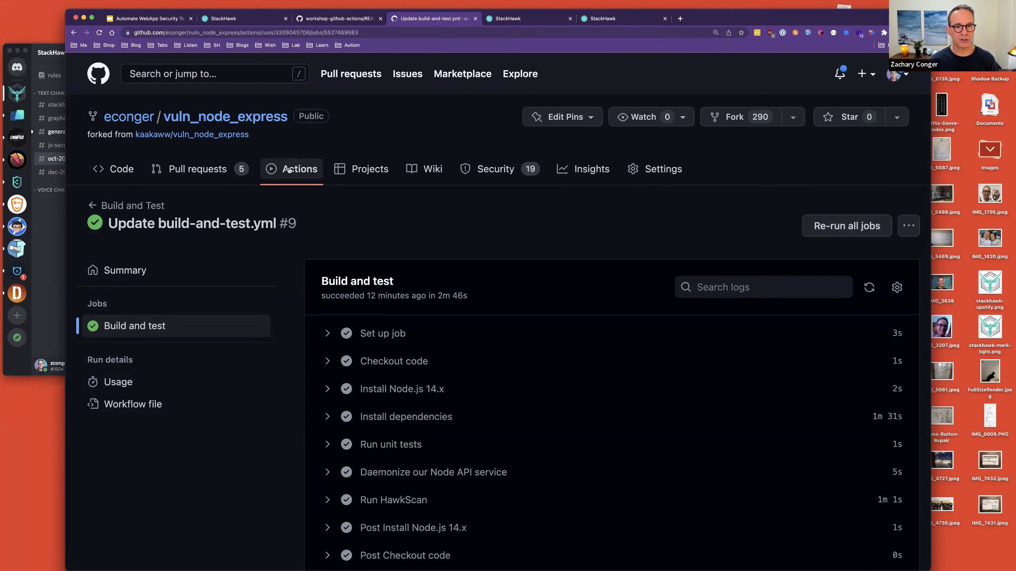
{"action": "left_click", "coordinate": [146, 330]}
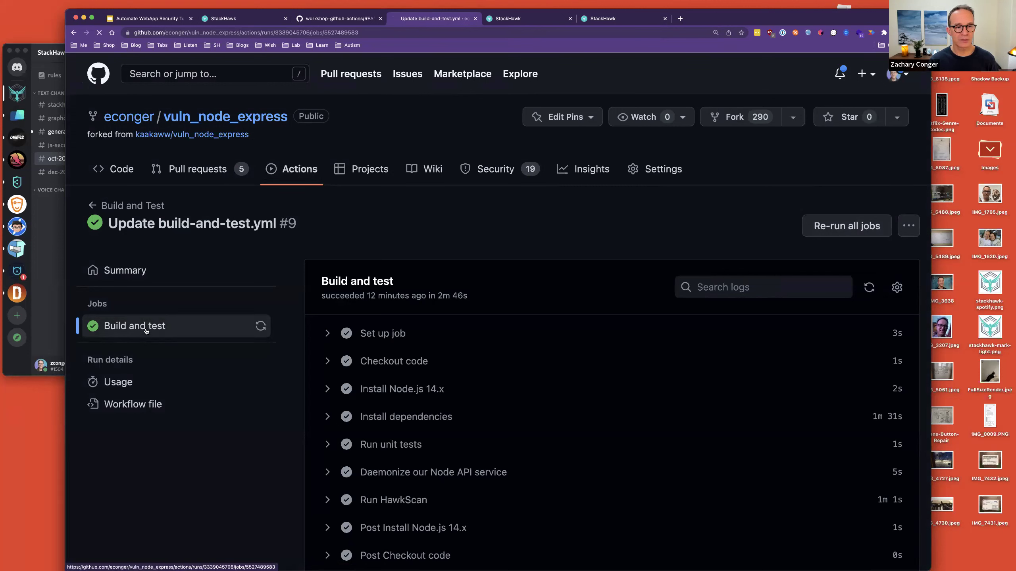
{"action": "left_click", "coordinate": [837, 227]}
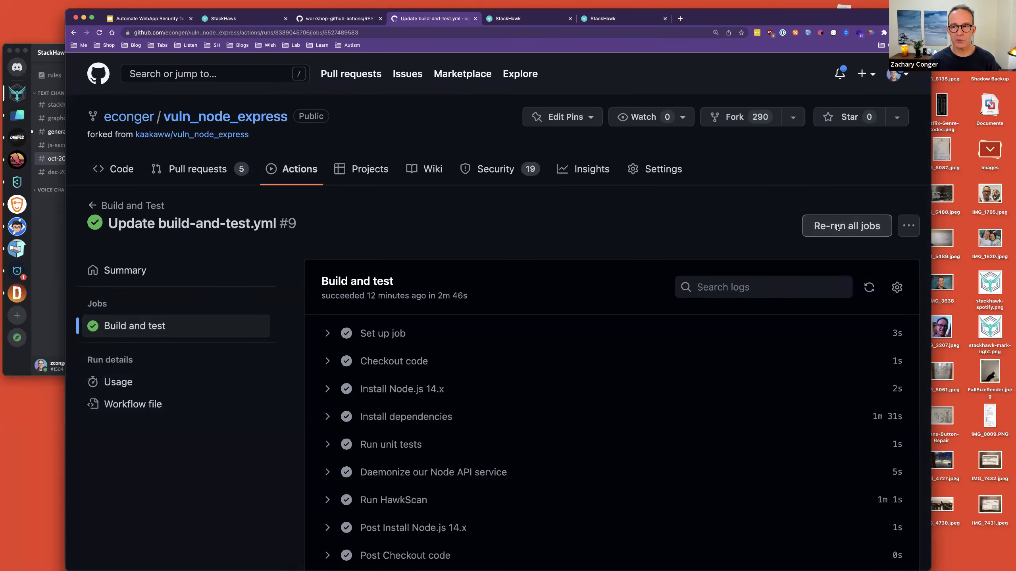
{"action": "left_click", "coordinate": [662, 245]}
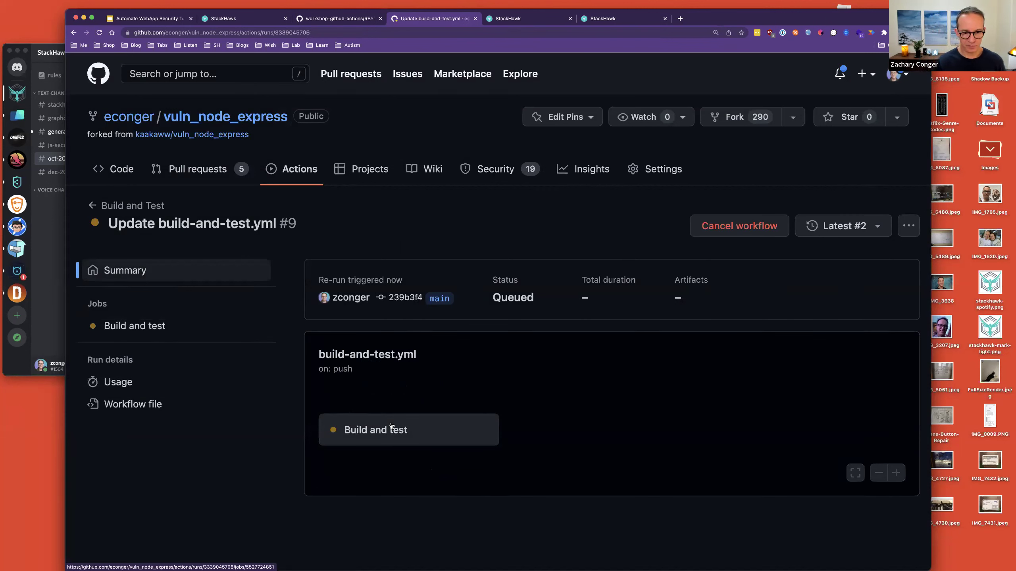
Follow the live log of the re-run's "Build and test" job
{"action": "left_click", "coordinate": [392, 426]}
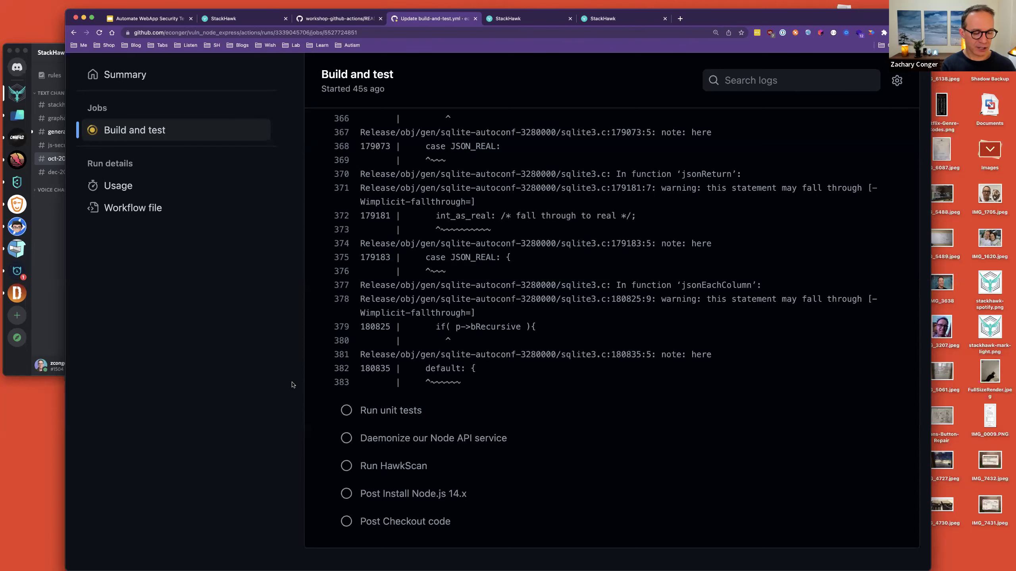
{"action": "key", "text": "XF86MonBrightnessDown"}
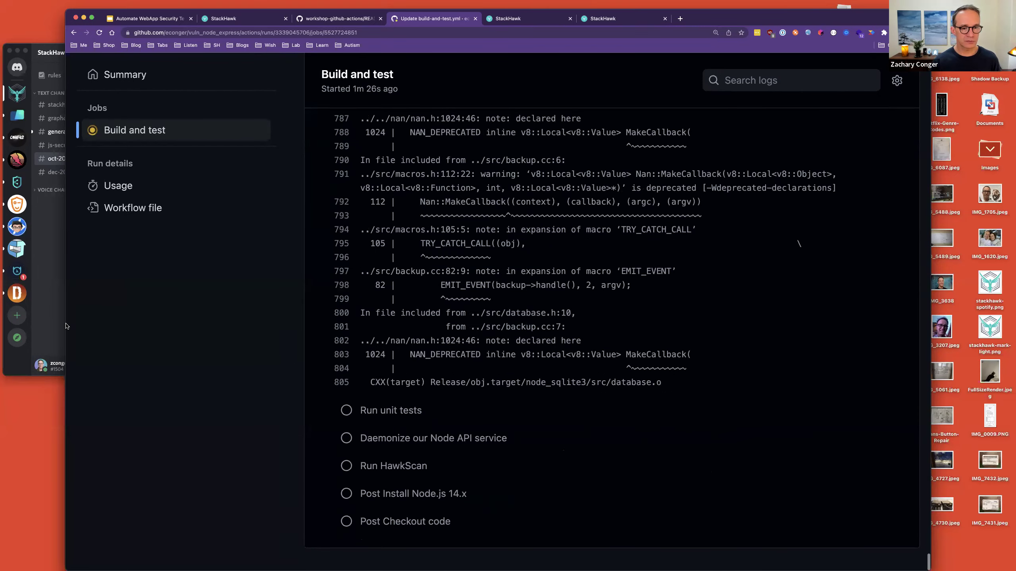
{"action": "left_click", "coordinate": [65, 326]}
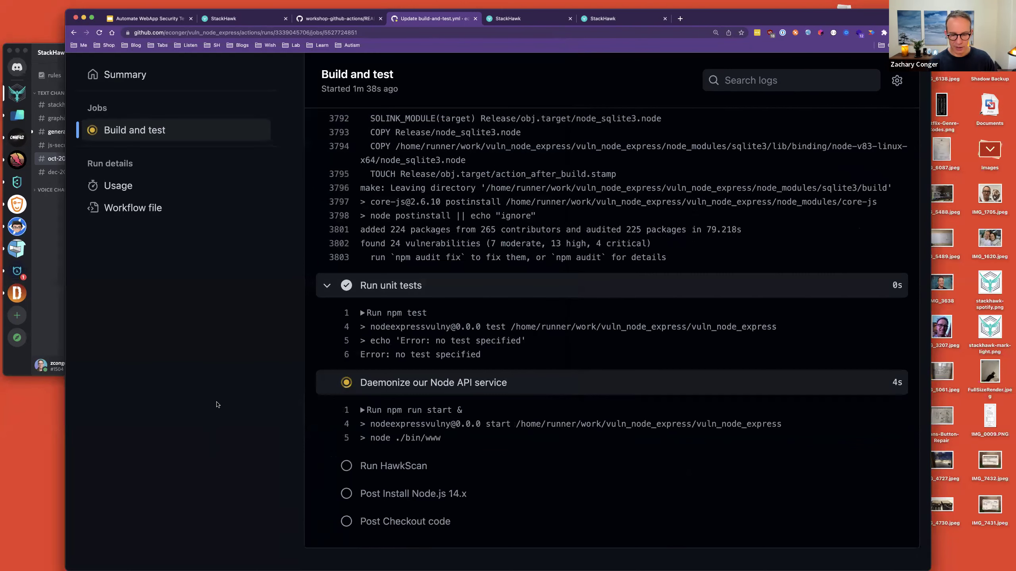
{"action": "key", "text": "super+r"}
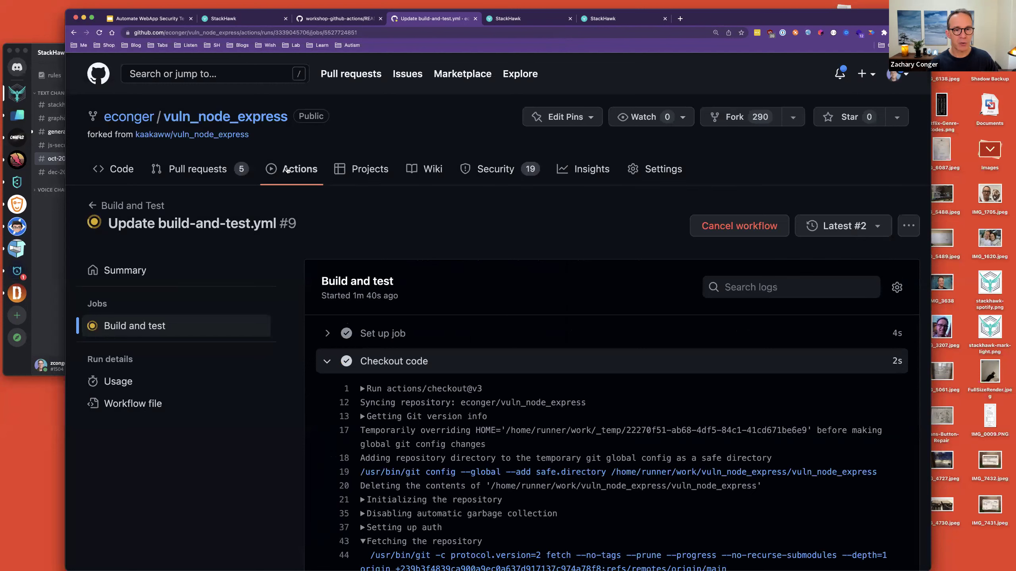
List only the Build and Test workflow runs, and open the "Create stackhawk.yml" #8 run to locate its re-run option
{"action": "left_click", "coordinate": [288, 170]}
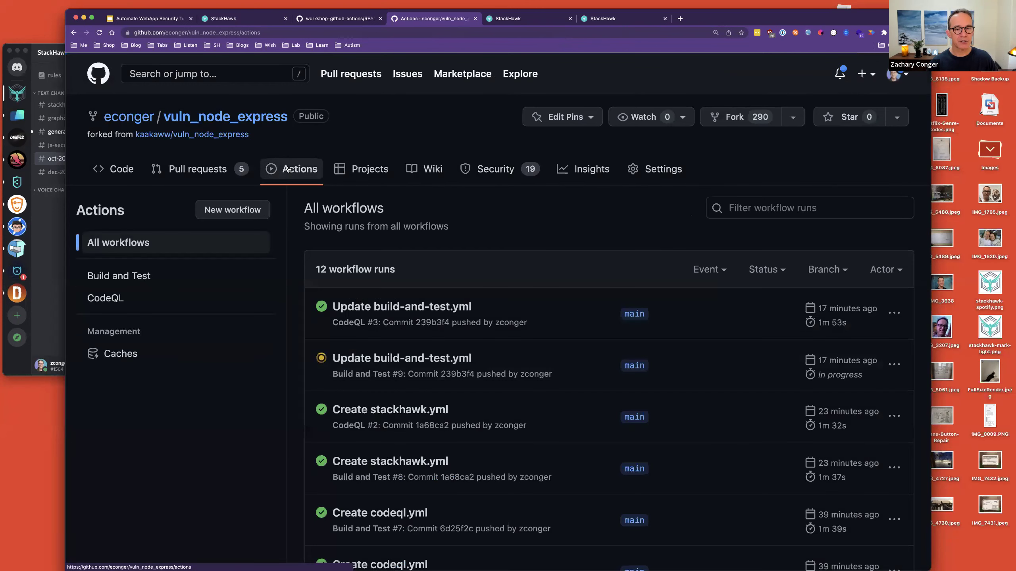
{"action": "left_click", "coordinate": [125, 276]}
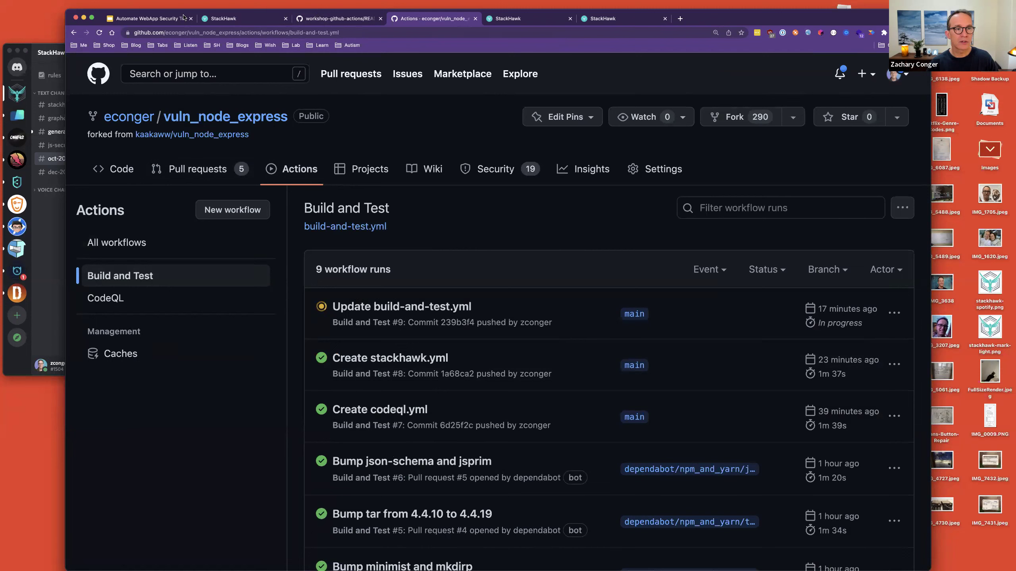
{"action": "left_click_drag", "start_coordinate": [96, 14], "coordinate": [41, 14]}
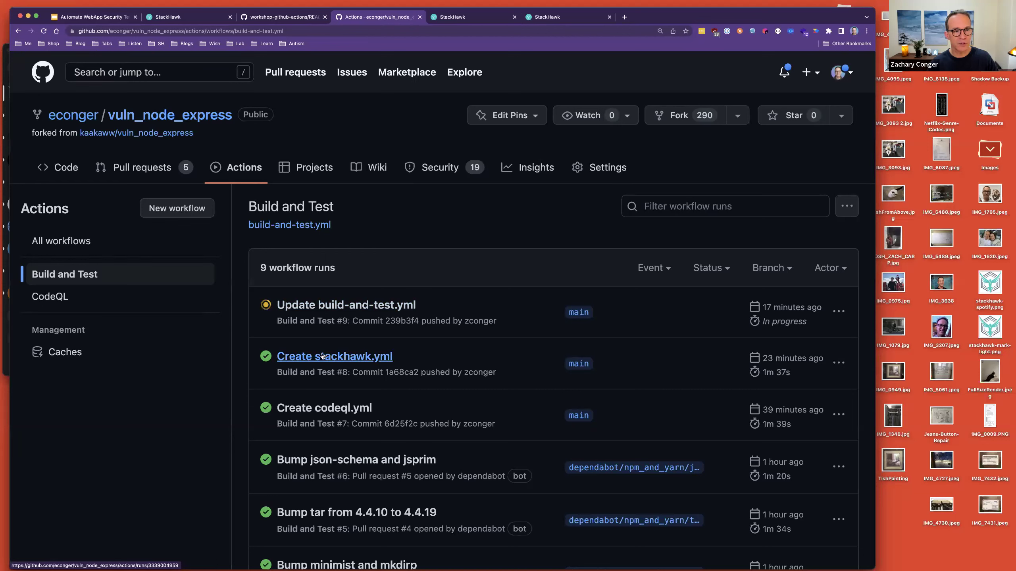
{"action": "left_click", "coordinate": [840, 211]}
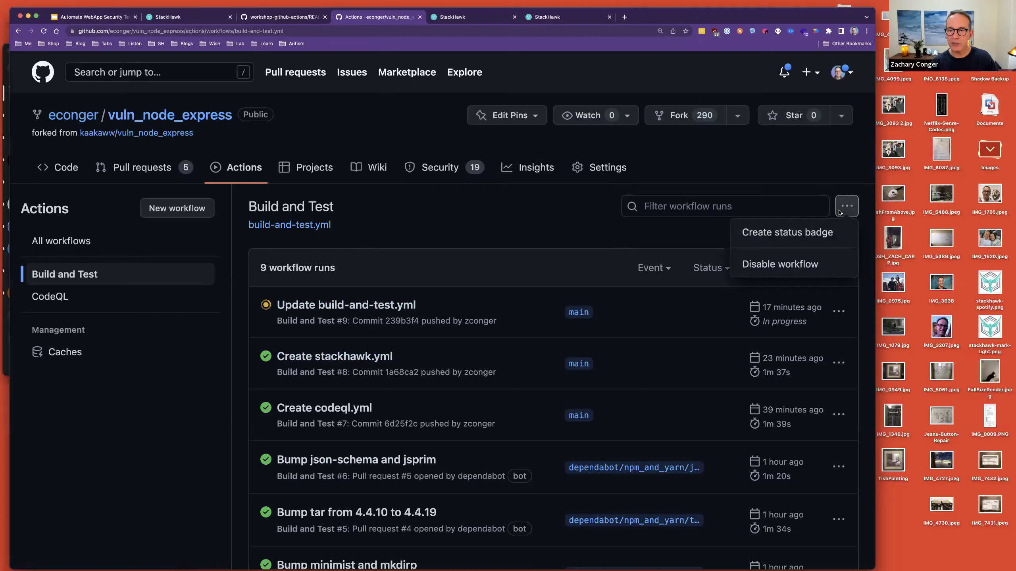
{"action": "left_click", "coordinate": [496, 224]}
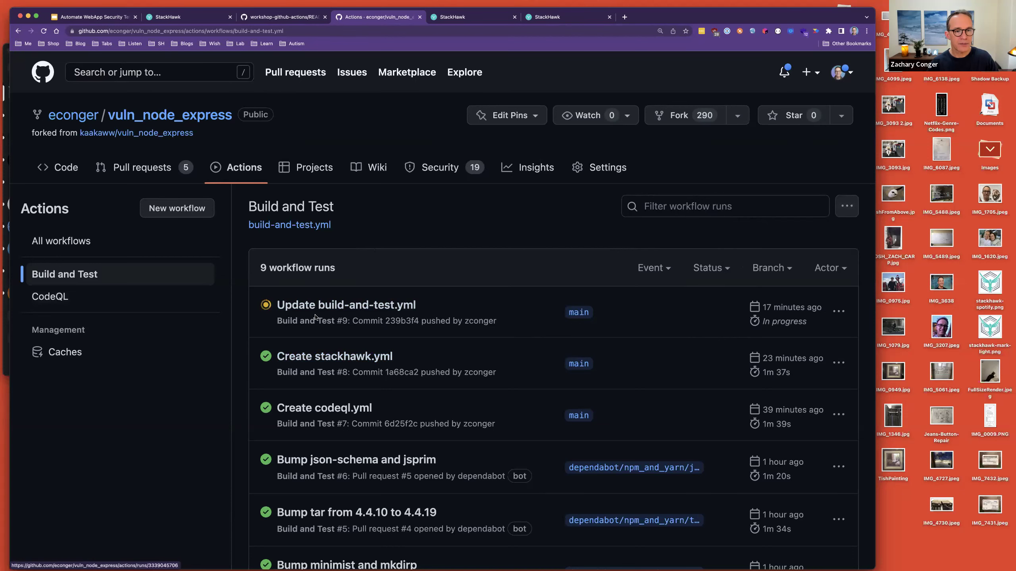
{"action": "left_click", "coordinate": [336, 358]}
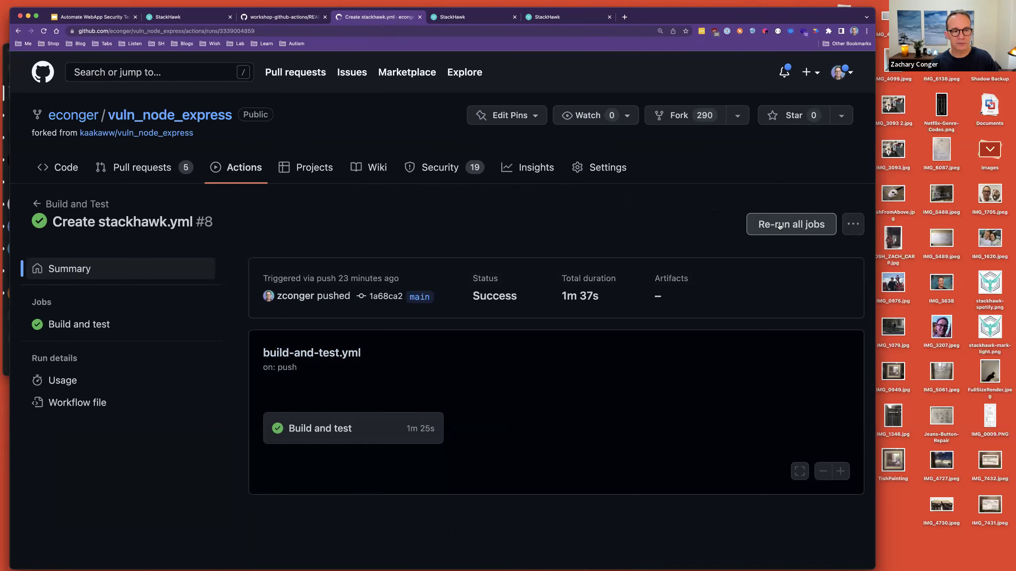
{"action": "left_click", "coordinate": [772, 226]}
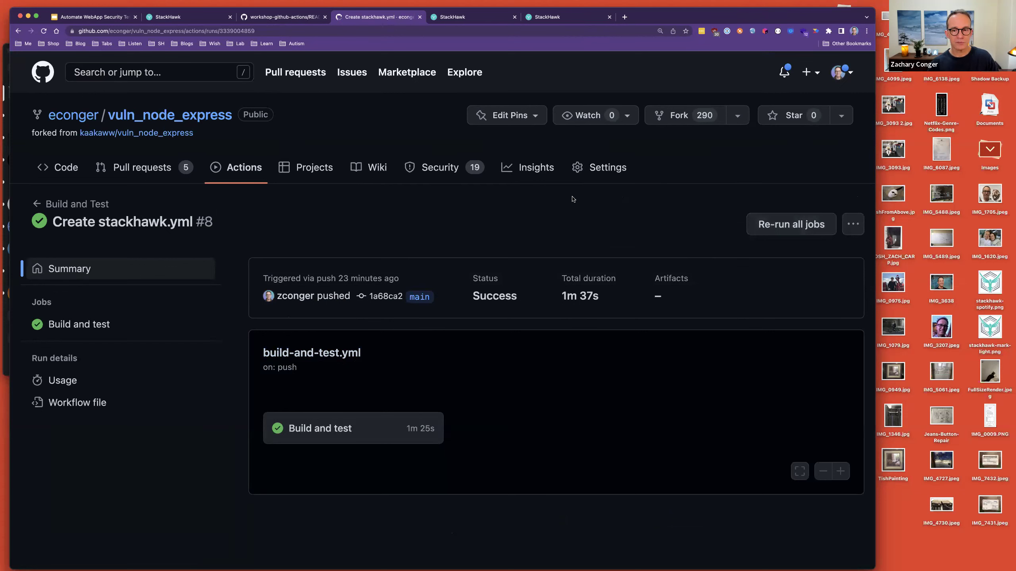
Switch to Discord to read the newest messages in the workshop channel, and return to the browser
{"action": "mouse_move", "coordinate": [508, 560]}
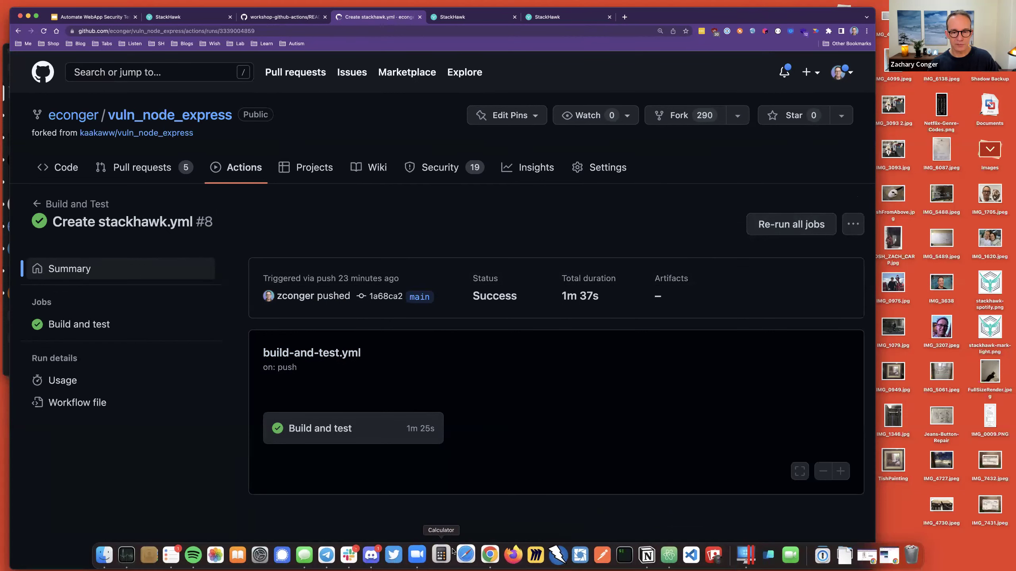
{"action": "left_click", "coordinate": [373, 555]}
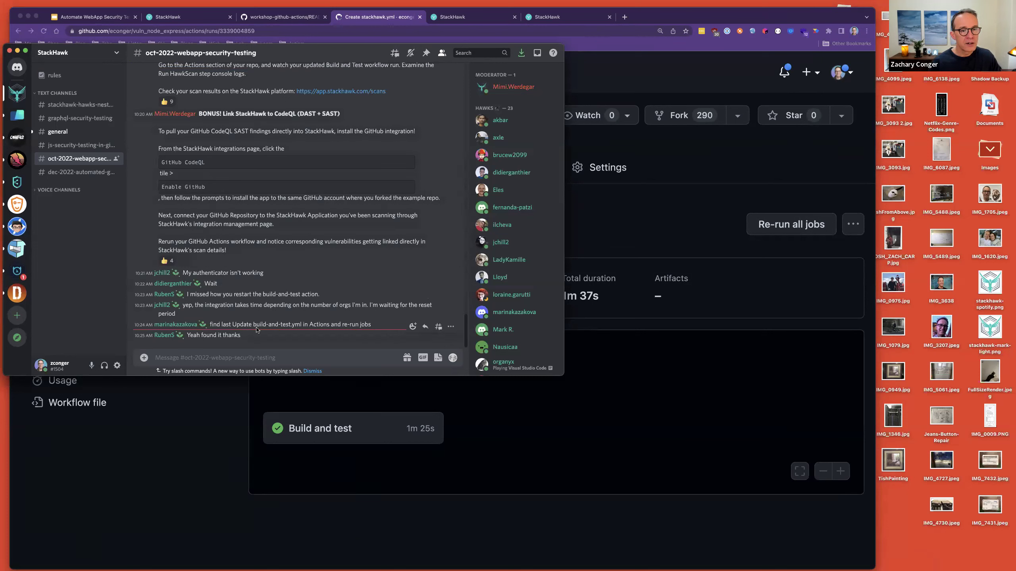
{"action": "left_click", "coordinate": [572, 404]}
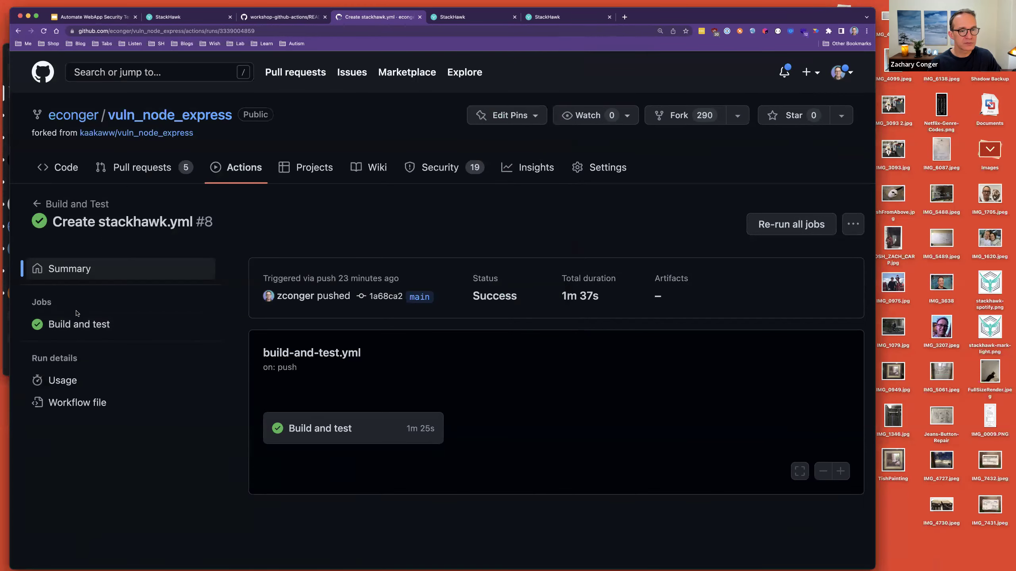
Look over the "Build and test" job steps of the "Create stackhawk.yml" run and of the re-run "Update build-and-test.yml" #9
{"action": "left_click", "coordinate": [79, 325]}
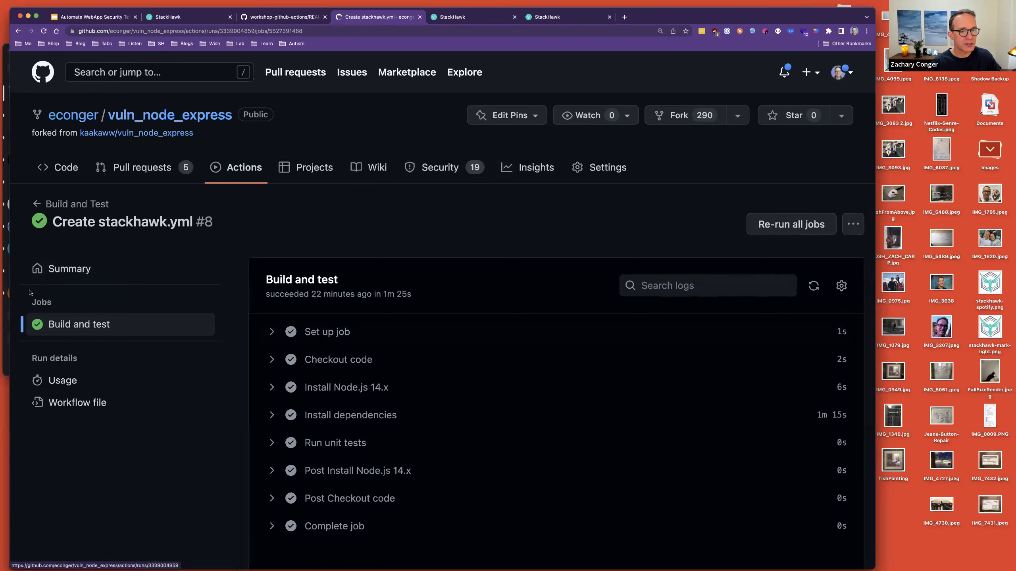
{"action": "left_click", "coordinate": [241, 168]}
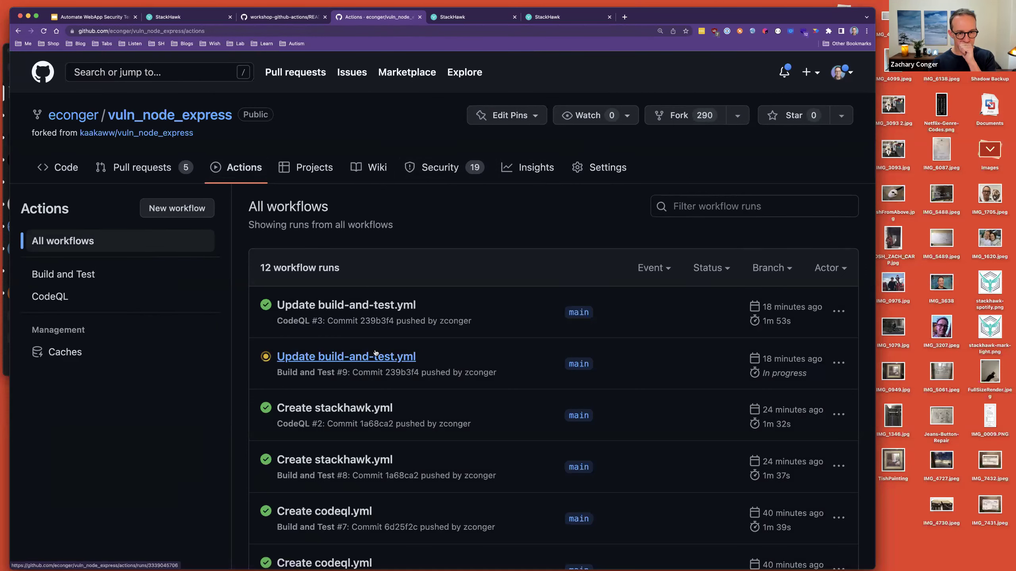
{"action": "left_click", "coordinate": [347, 359]}
{"action": "left_click", "coordinate": [332, 430]}
{"action": "scroll", "coordinate": [456, 372], "scroll_direction": "down", "scroll_amount": 1}
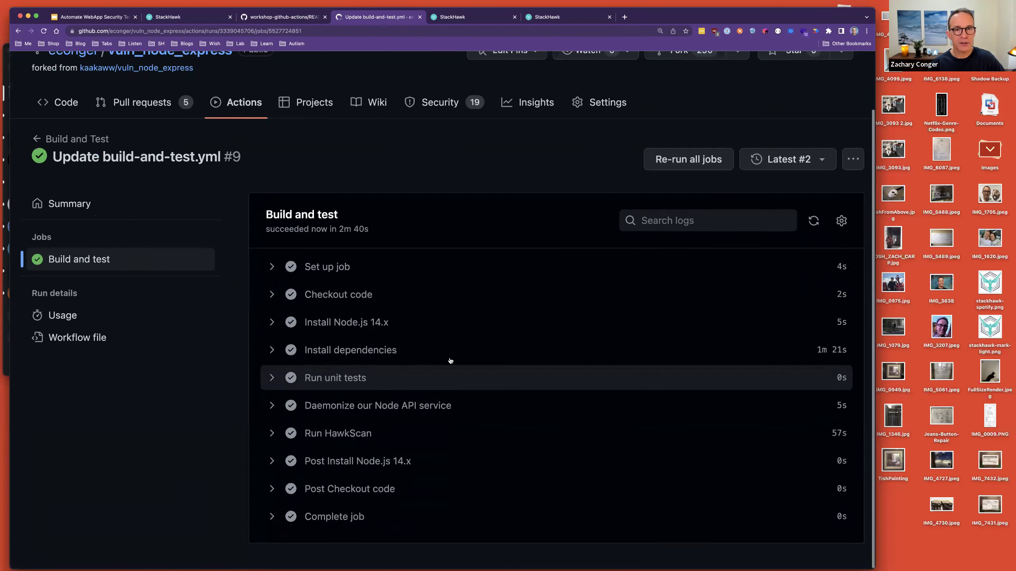
Switch to StackHawk and open the newest vuln_node_express scan, the one linked to GitHub CodeQL
{"action": "left_click", "coordinate": [500, 17]}
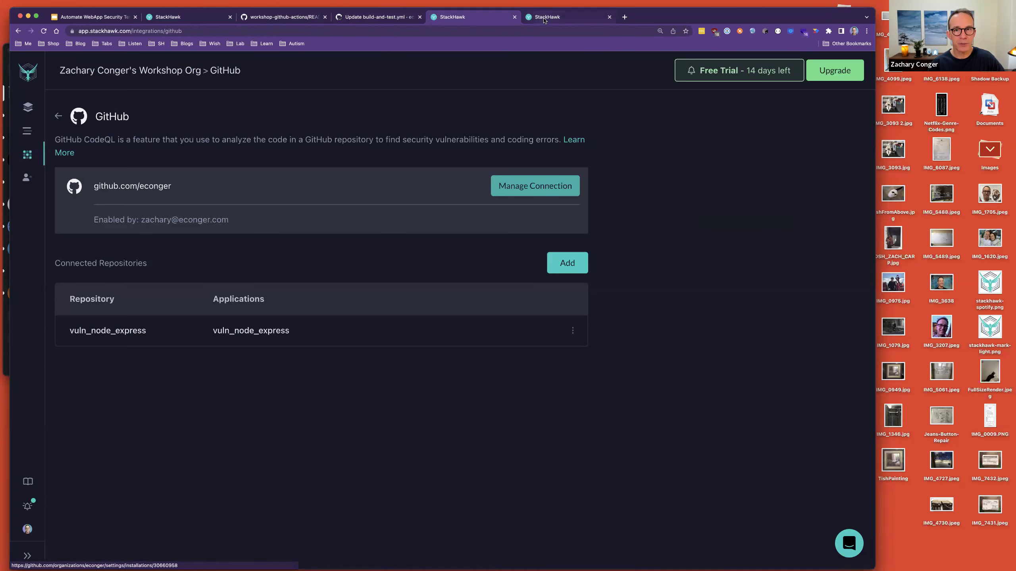
{"action": "left_click", "coordinate": [539, 20]}
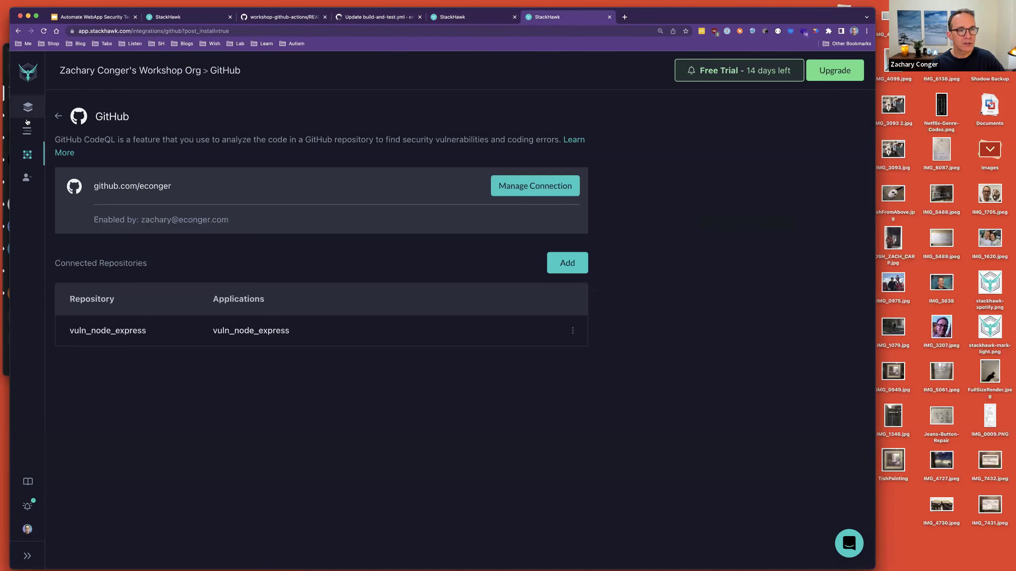
{"action": "left_click", "coordinate": [36, 132]}
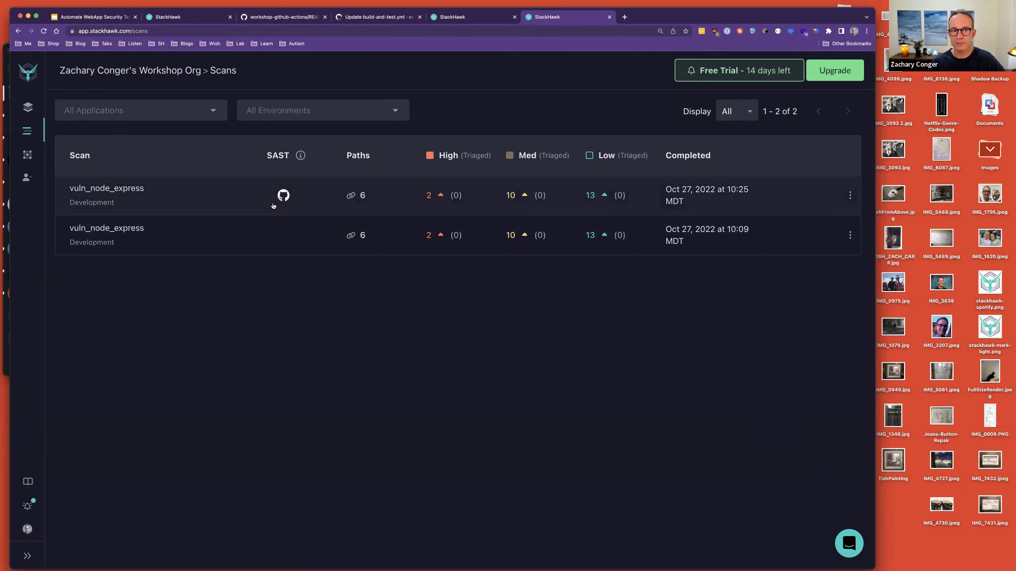
{"action": "left_click", "coordinate": [225, 196]}
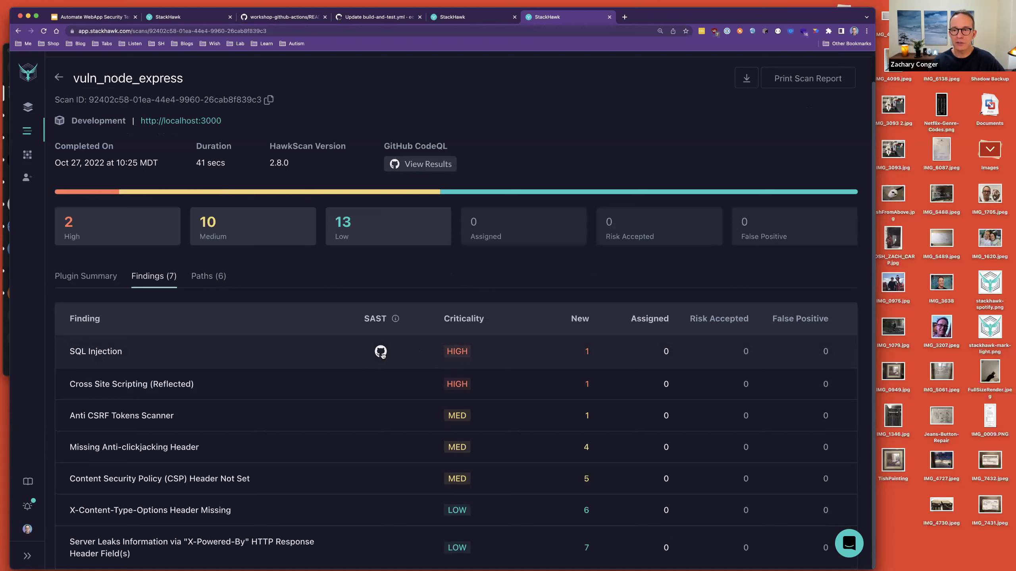
View the SQL Injection finding's GitHub CodeQL details for /search, and open the flagged line of service/search.js on GitHub
{"action": "left_click", "coordinate": [318, 355]}
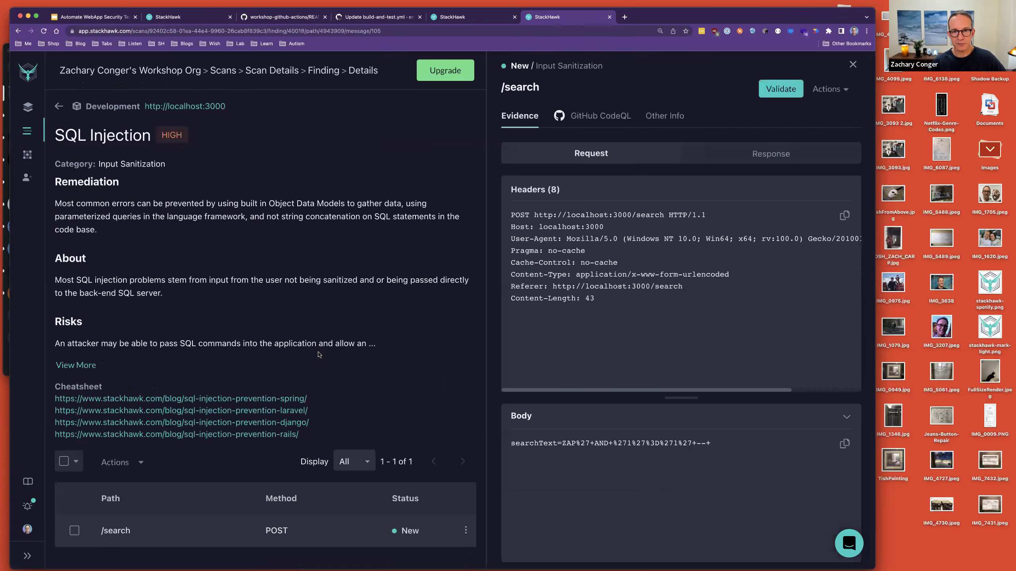
{"action": "left_click", "coordinate": [599, 118]}
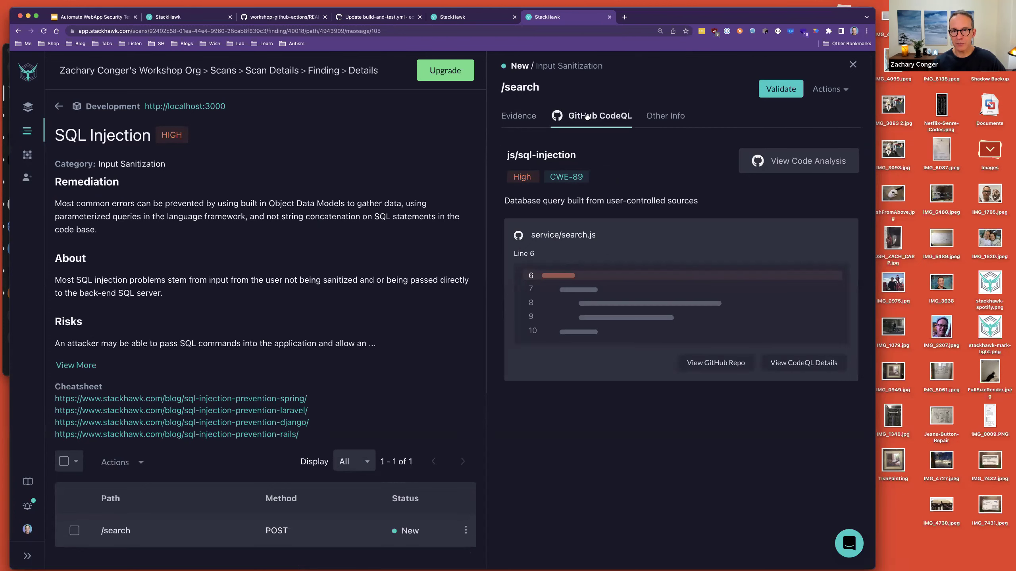
{"action": "left_click", "coordinate": [568, 236], "text": "super"}
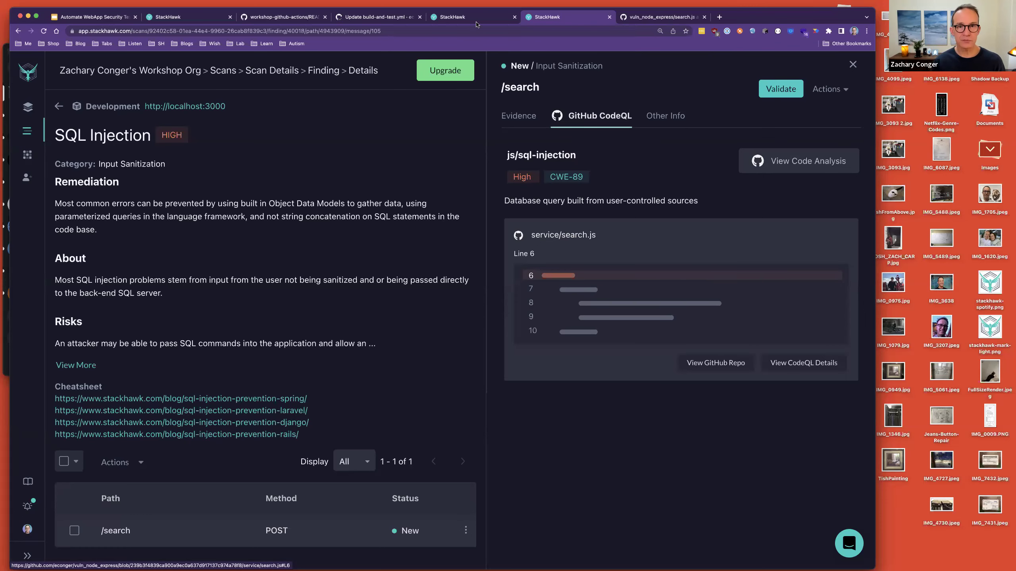
{"action": "left_click", "coordinate": [539, 236]}
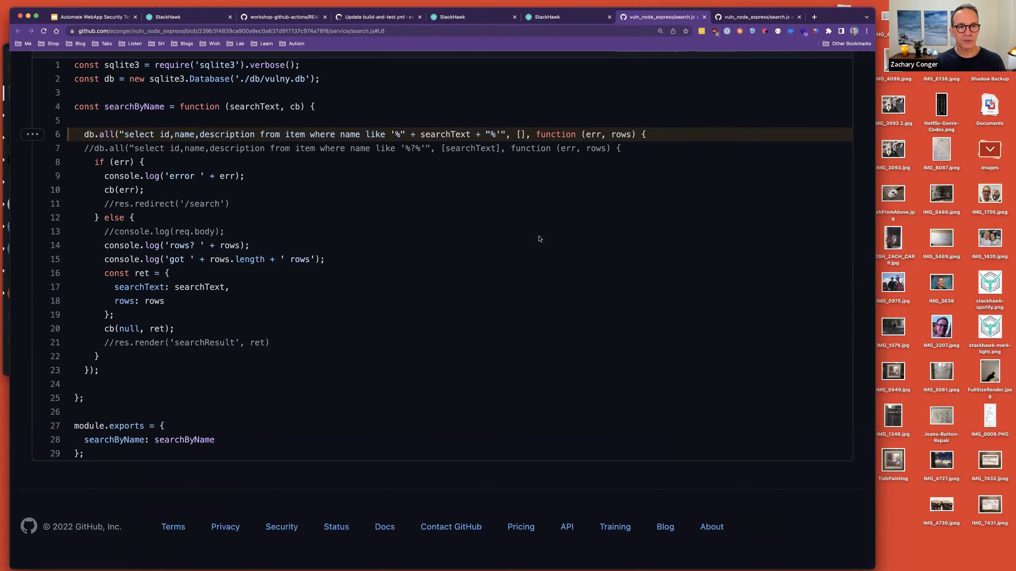
Open the CodeQL details of StackHawk's /search SQL Injection finding and read the code scanning alert for service/search.js on GitHub
{"action": "scroll", "coordinate": [560, 236], "scroll_direction": "up", "scroll_amount": 2}
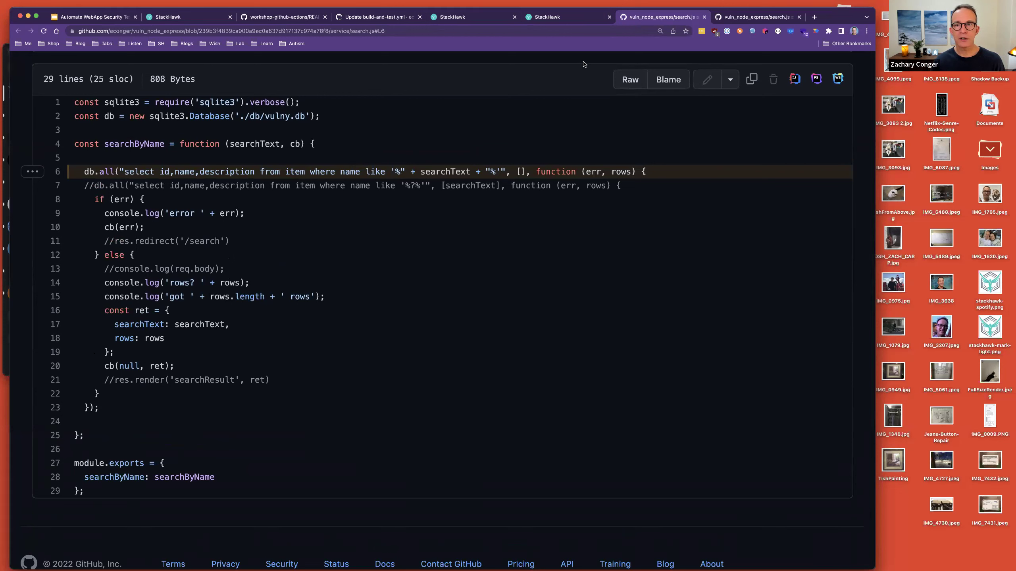
{"action": "key", "text": "ctrl+shift+Tab"}
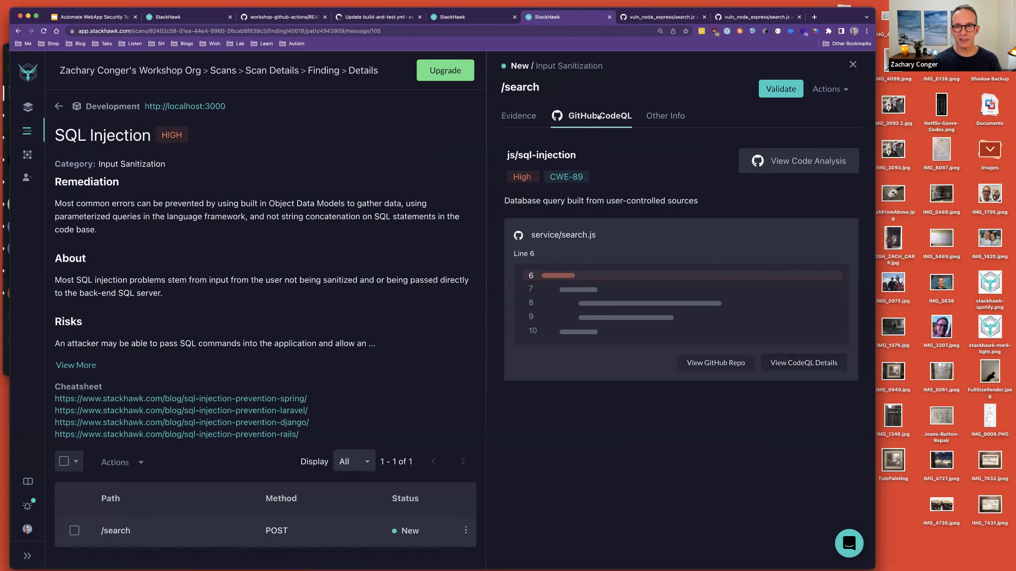
{"action": "left_click", "coordinate": [810, 365]}
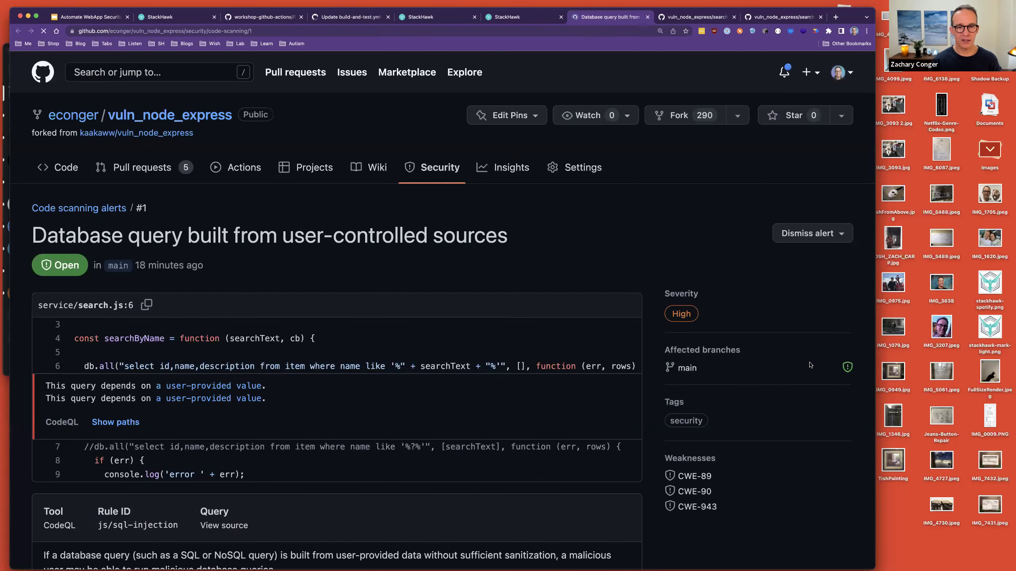
{"action": "scroll", "coordinate": [355, 401], "scroll_direction": "down", "scroll_amount": 4}
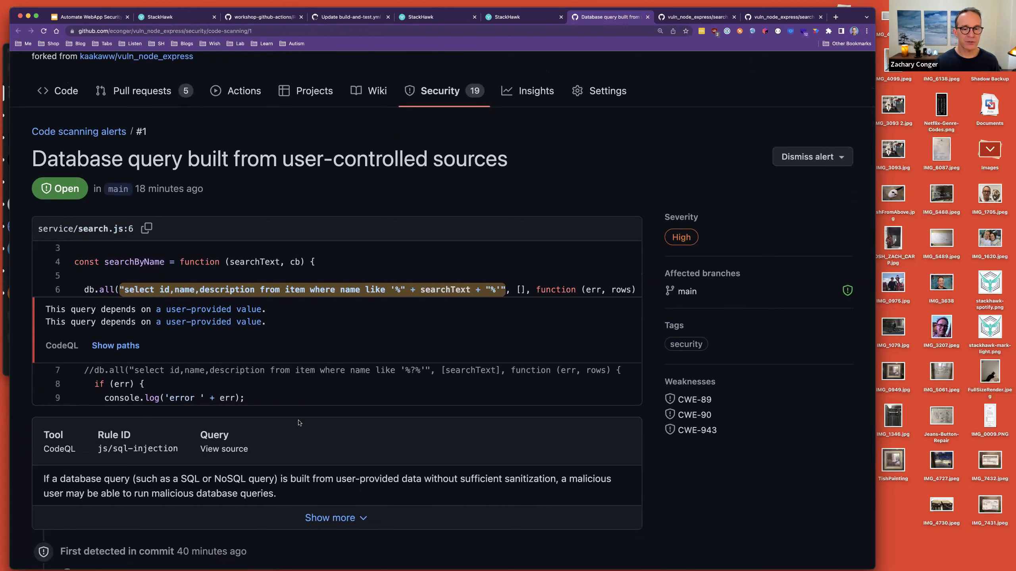
{"action": "scroll", "coordinate": [297, 444], "scroll_direction": "down", "scroll_amount": 2}
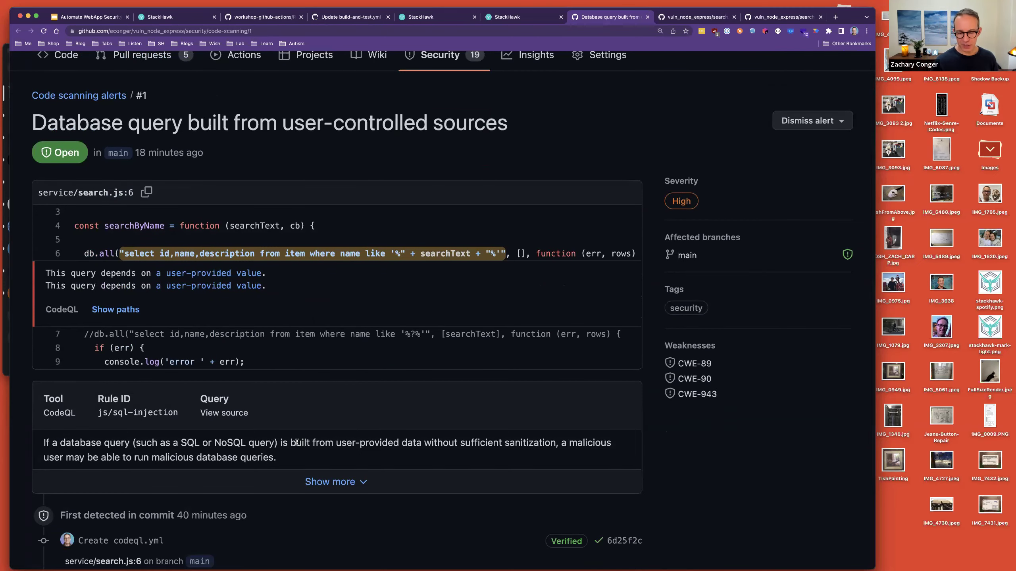
Return to StackHawk and review the /search finding's request evidence and its cURL validation command, ending on its GitHub CodeQL details
{"action": "key", "text": "ctrl+shift+Tab"}
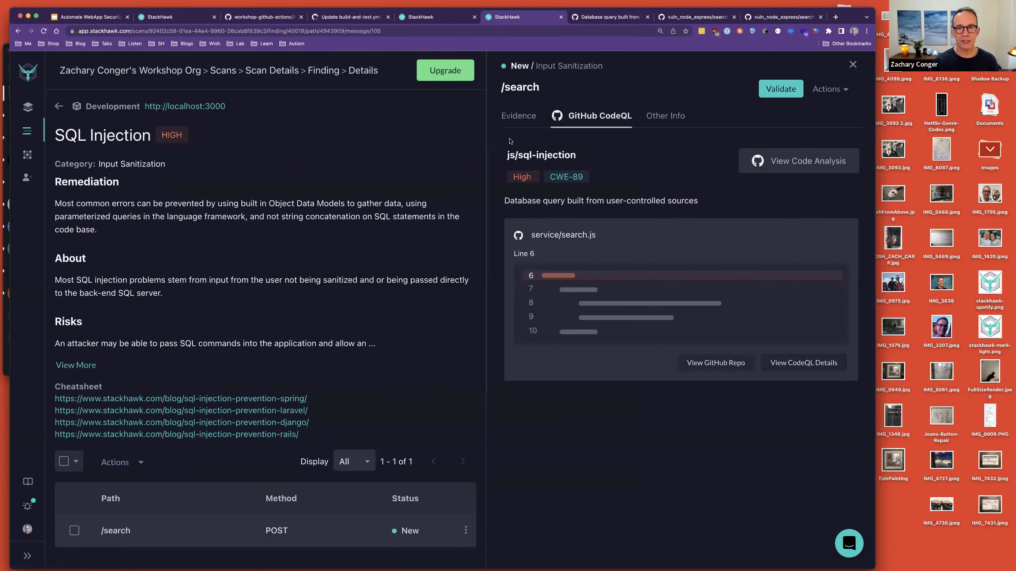
{"action": "left_click", "coordinate": [512, 121]}
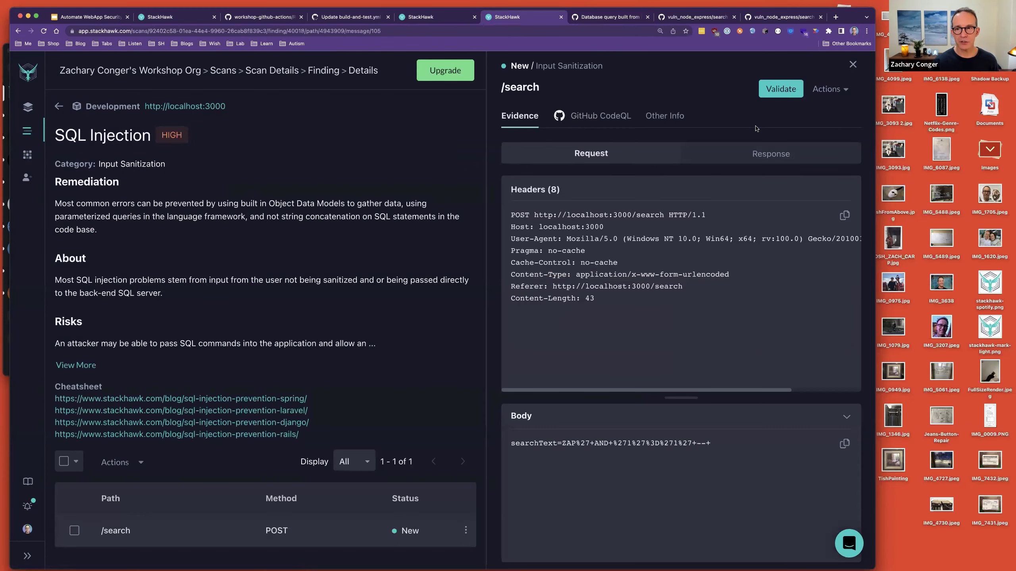
{"action": "left_click", "coordinate": [785, 90]}
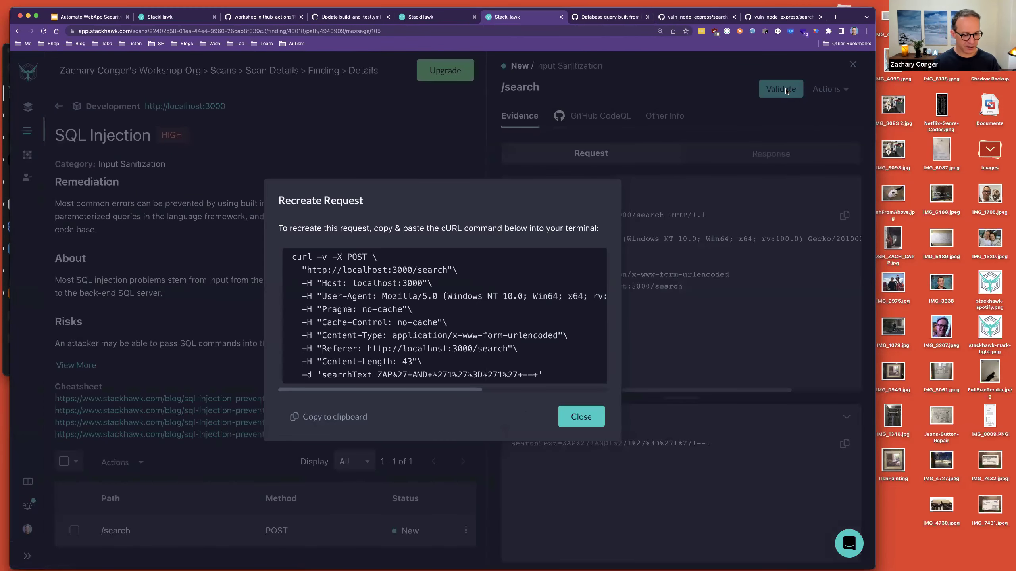
{"action": "left_click", "coordinate": [785, 90]}
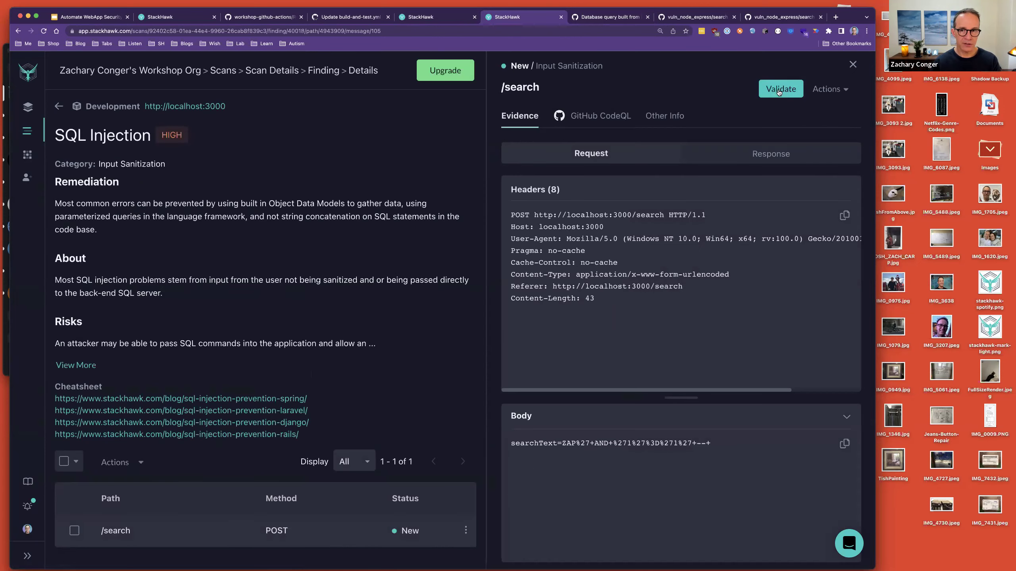
{"action": "left_click", "coordinate": [579, 116]}
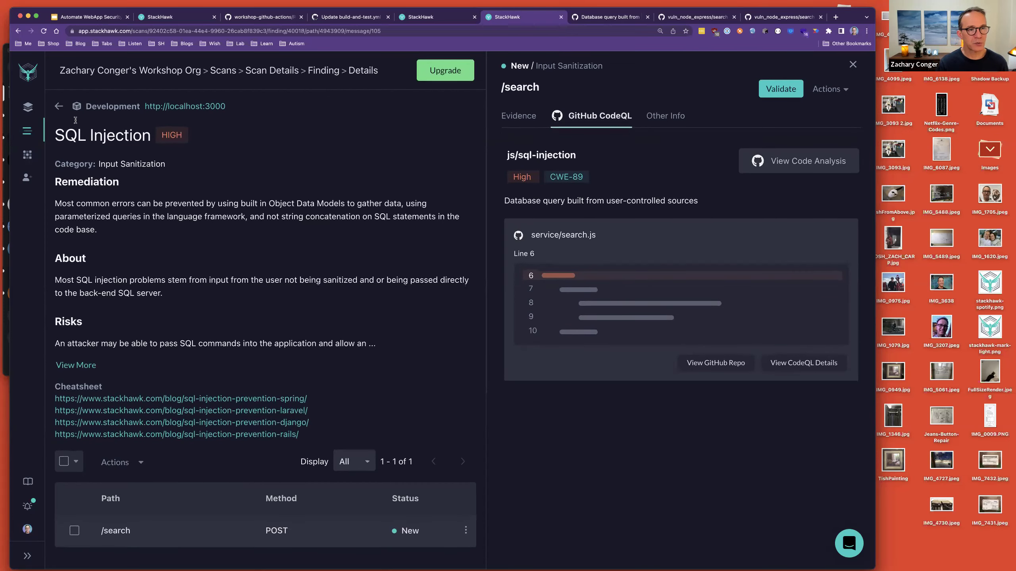
View the GitHub integration's connected repositories in StackHawk, and return to the Integrations page with the sidebar expanded
{"action": "left_click", "coordinate": [27, 155]}
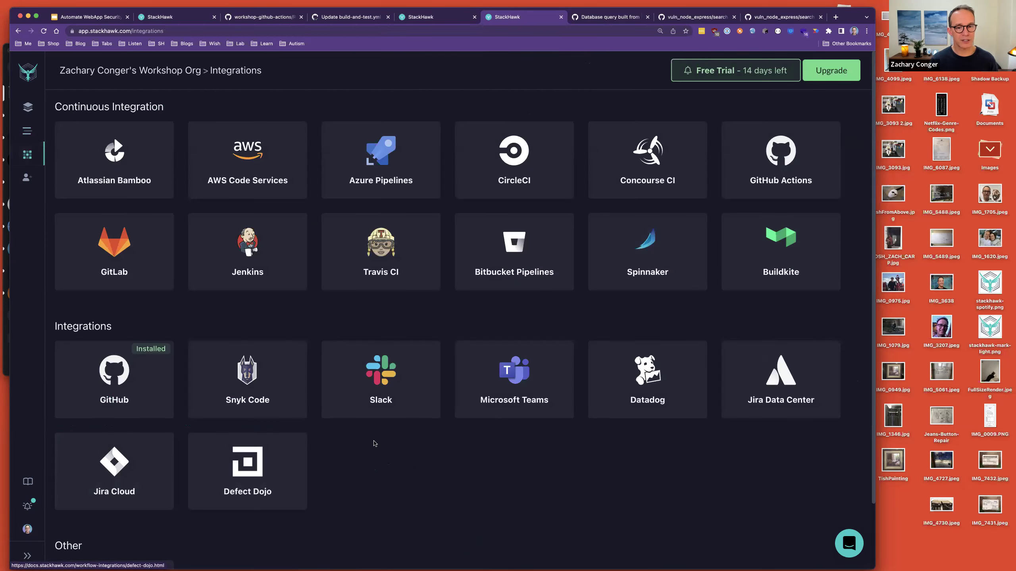
{"action": "left_click", "coordinate": [124, 380]}
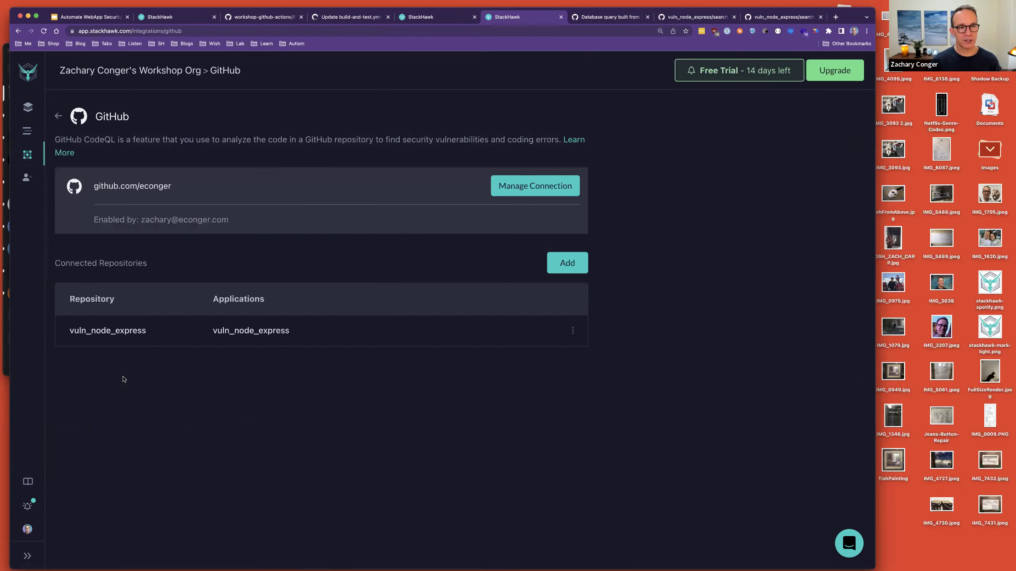
{"action": "left_click", "coordinate": [27, 160]}
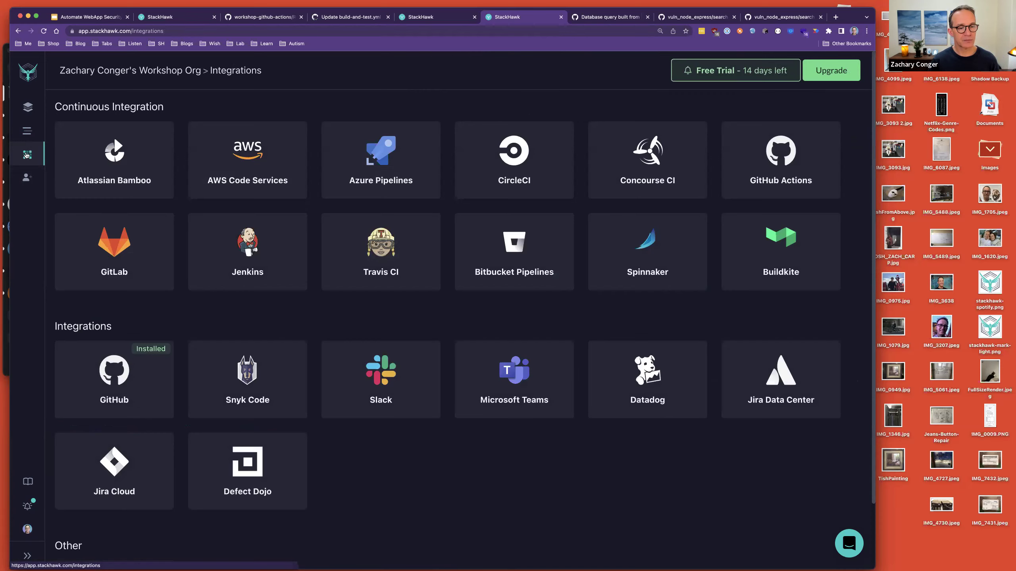
{"action": "left_click", "coordinate": [28, 481]}
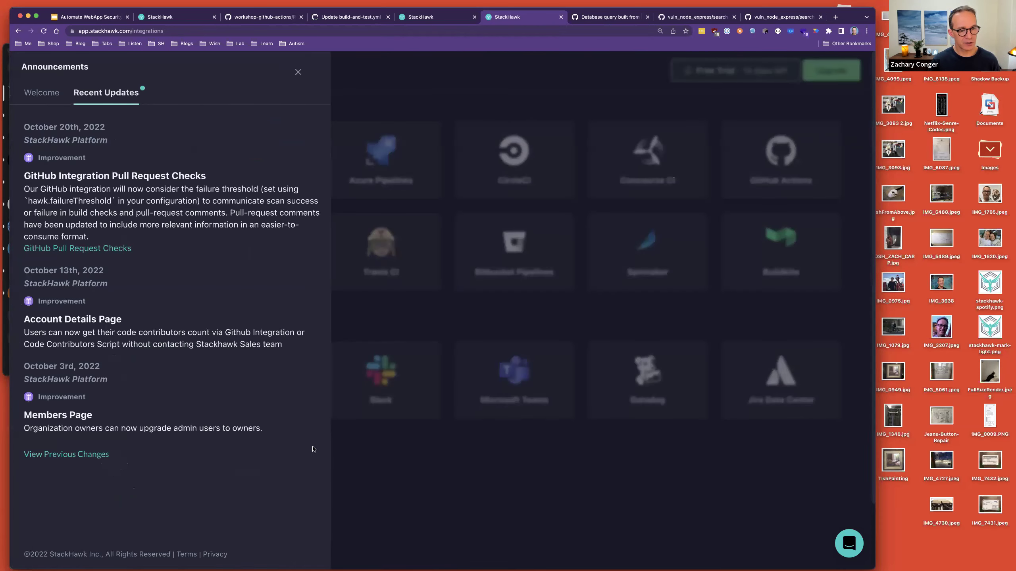
{"action": "left_click", "coordinate": [338, 448]}
{"action": "left_click", "coordinate": [33, 556]}
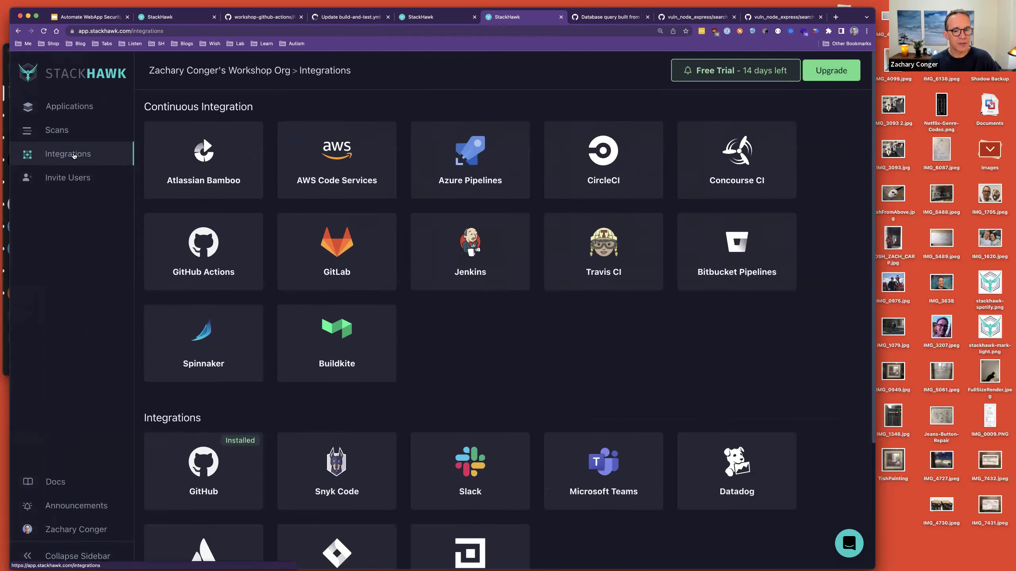
Draft a GitHub integration connection between the vuln_node_express repository and the vuln_node_express application, and cancel it
{"action": "left_click", "coordinate": [186, 481]}
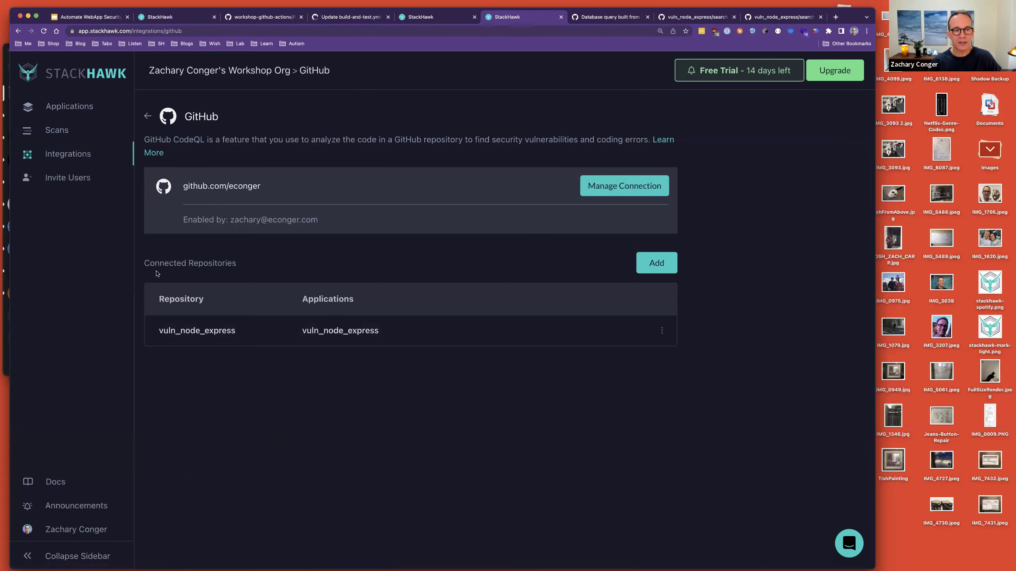
{"action": "left_click", "coordinate": [655, 263]}
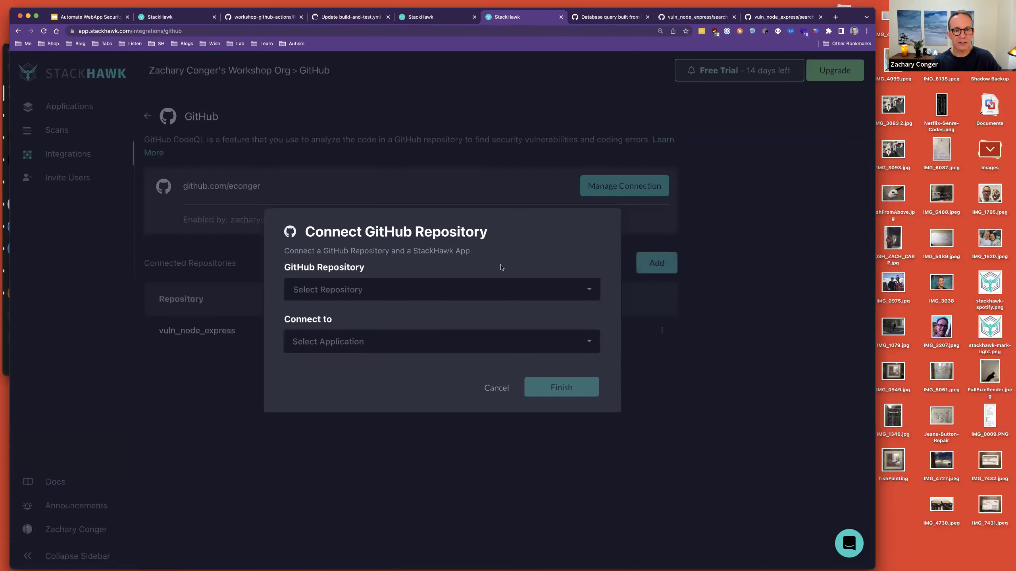
{"action": "left_click", "coordinate": [456, 286]}
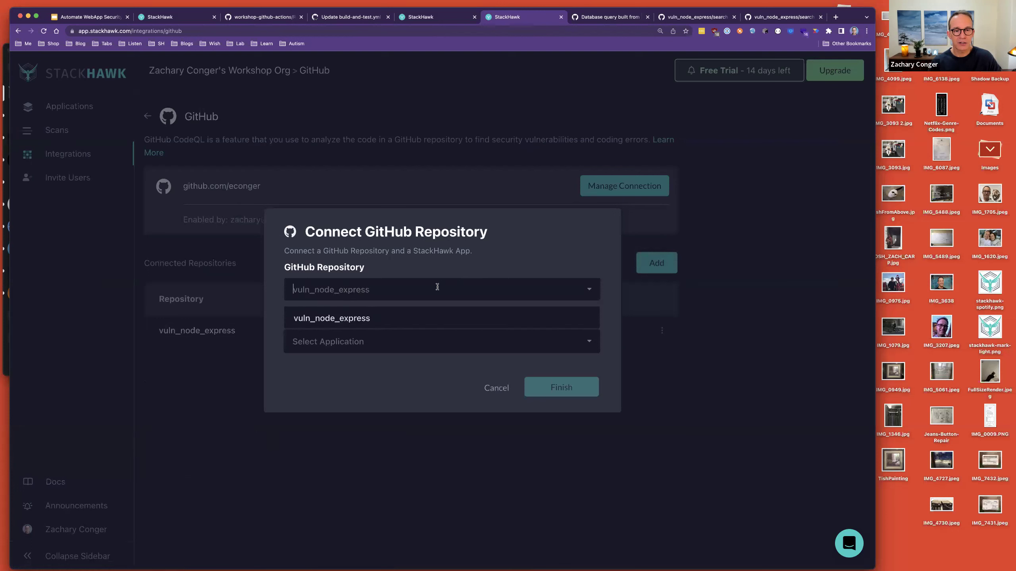
{"action": "left_click", "coordinate": [343, 318]}
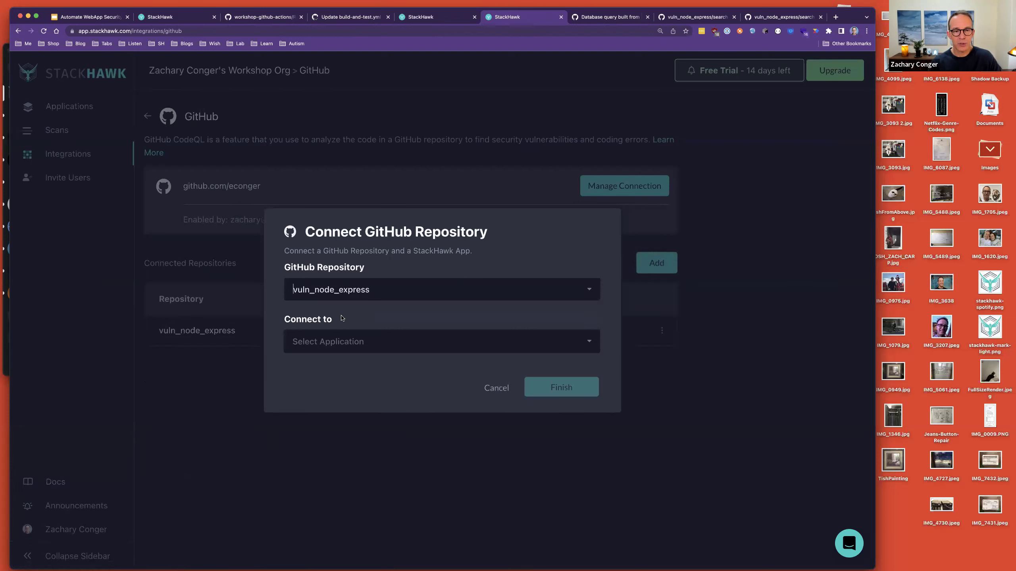
{"action": "left_click", "coordinate": [343, 340]}
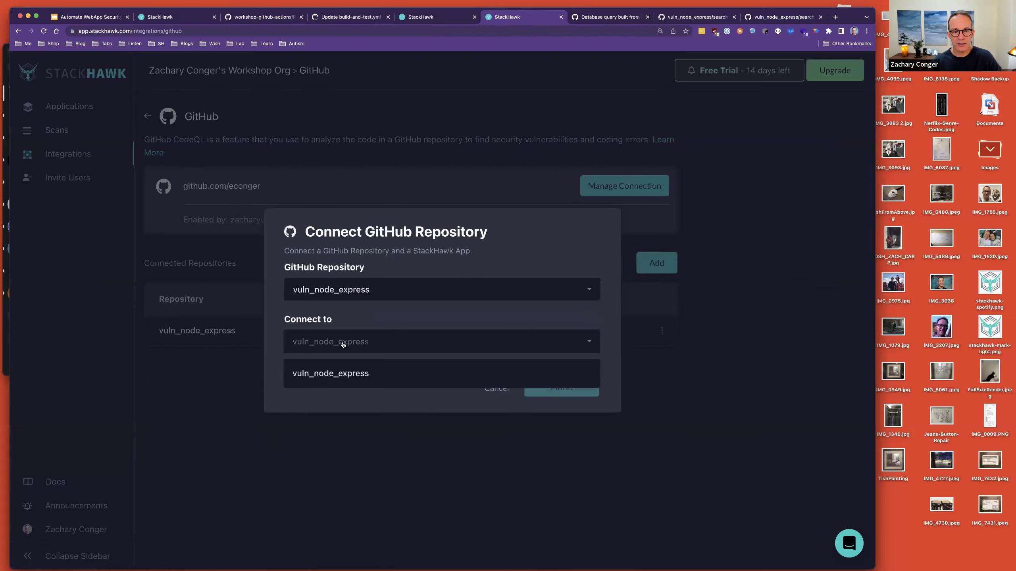
{"action": "left_click", "coordinate": [341, 374]}
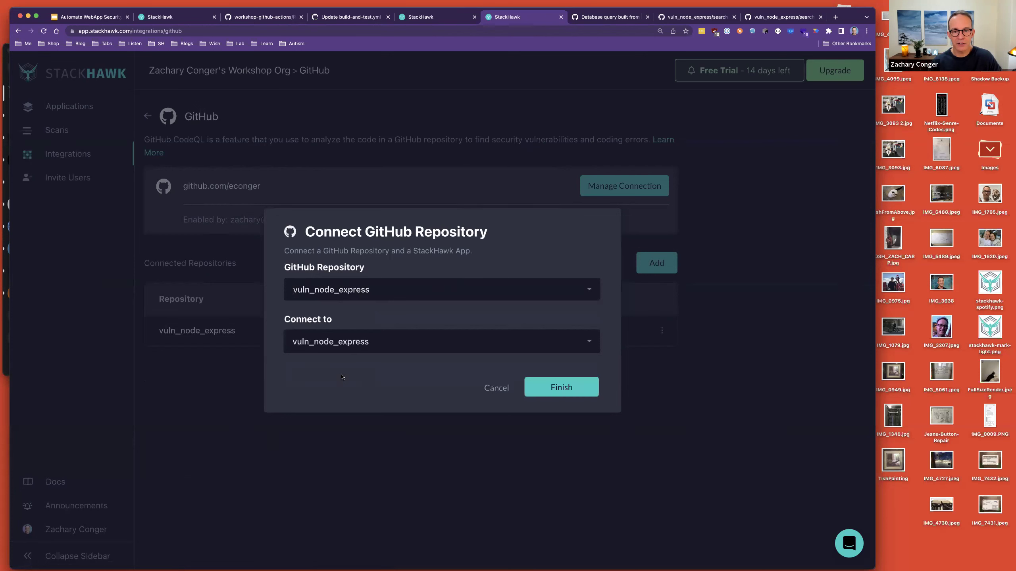
{"action": "left_click", "coordinate": [493, 388]}
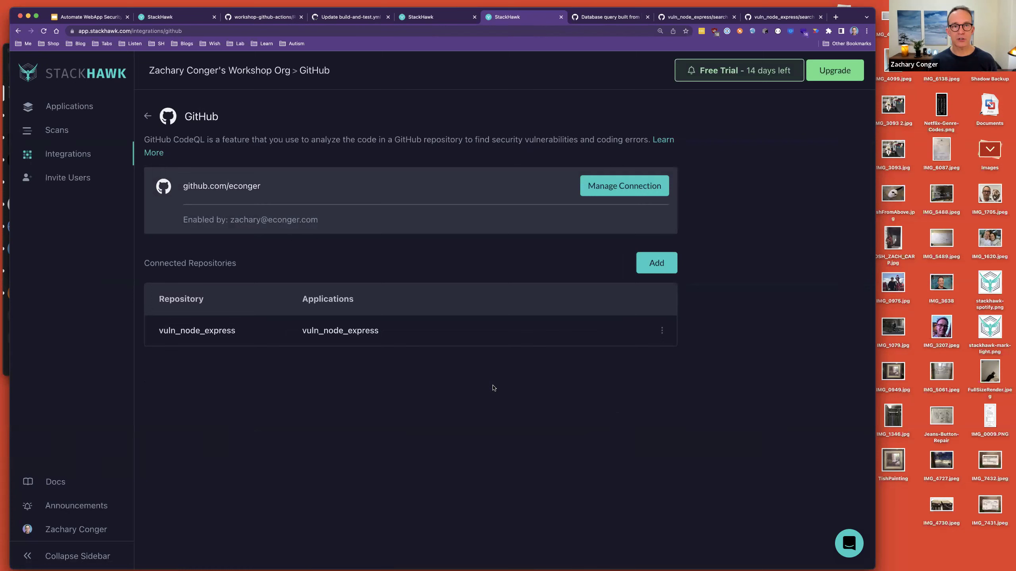
Switch to GitHub and open the latest Build and Test workflow run, "Update build-and-test.yml" #9, showing its option to re-run all jobs
{"action": "left_click", "coordinate": [348, 16]}
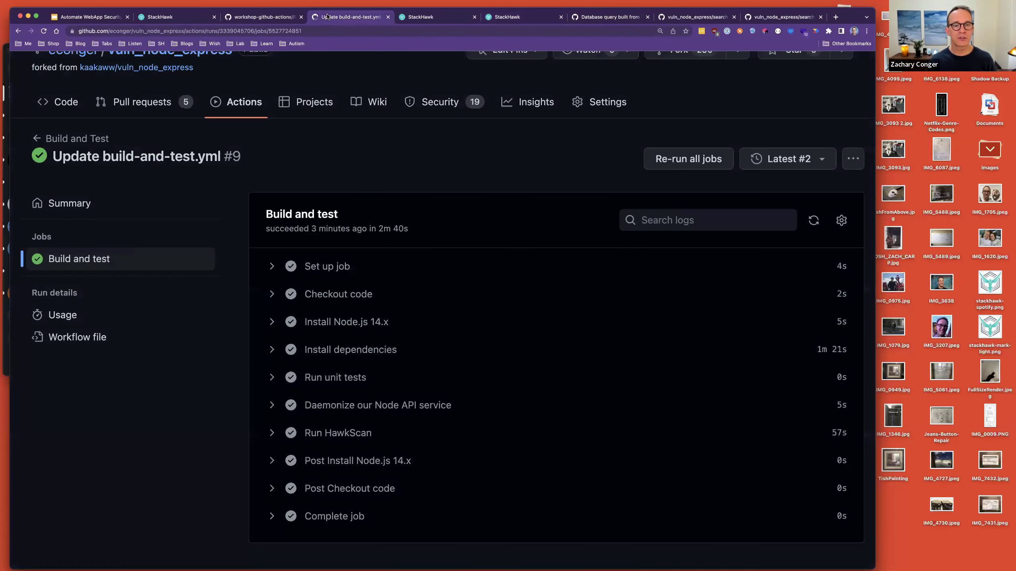
{"action": "left_click", "coordinate": [228, 105]}
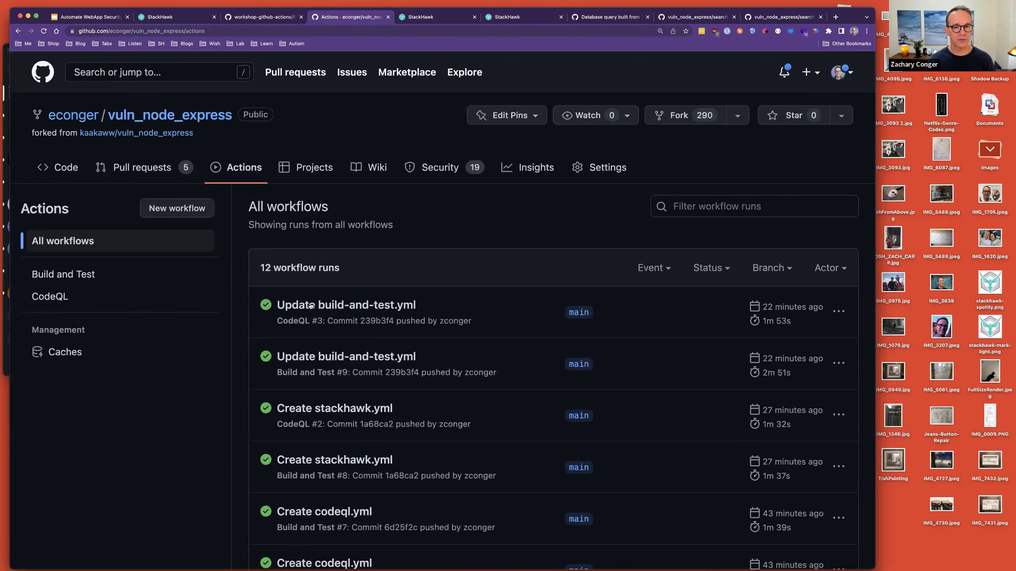
{"action": "left_click", "coordinate": [58, 277]}
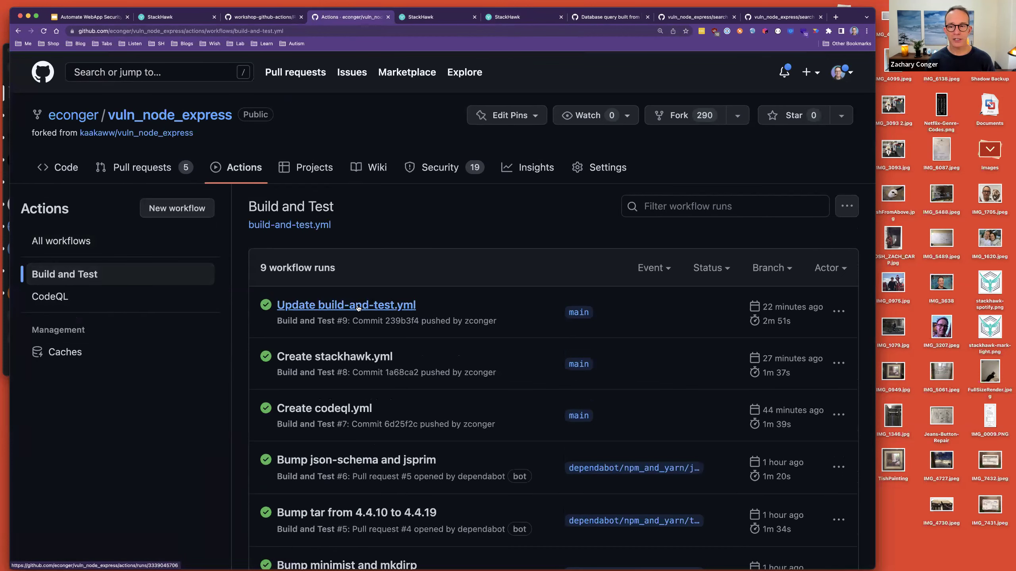
{"action": "left_click", "coordinate": [358, 306]}
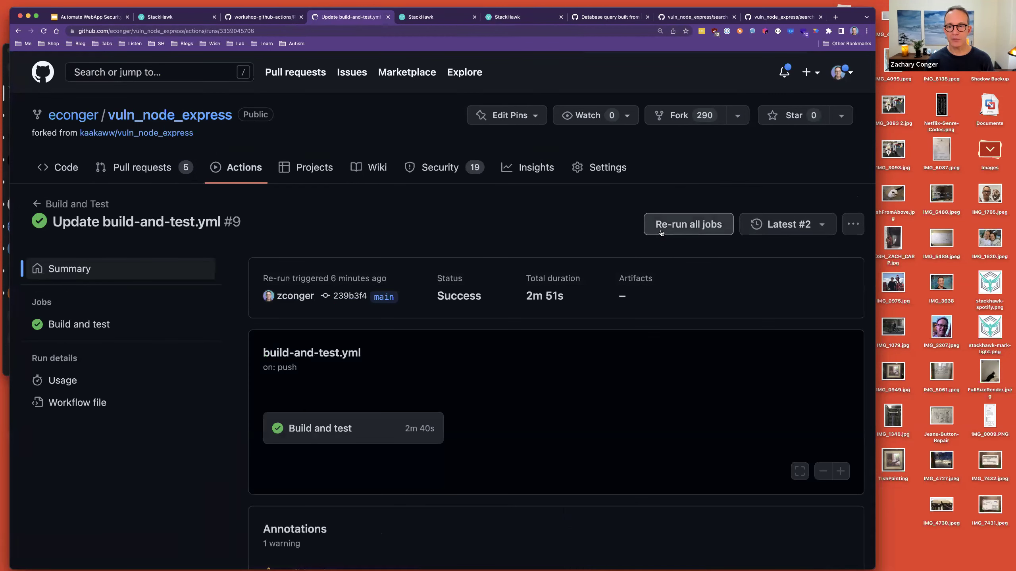
{"action": "left_click", "coordinate": [659, 232]}
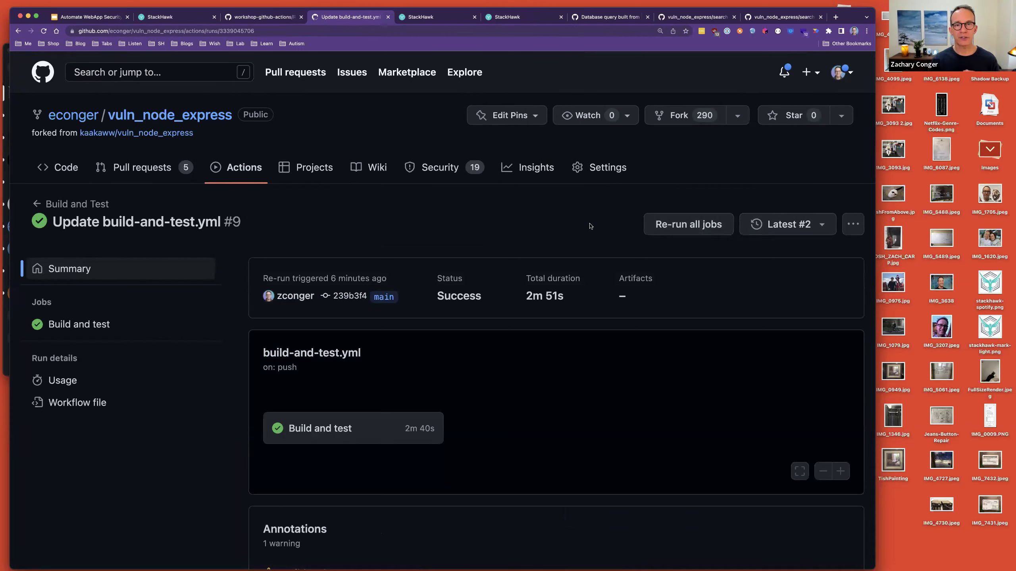
Go back to StackHawk's GitHub integration page, move the browser window aside, and read the newest oct-2022-webapp-security-testing messages in Discord
{"action": "left_click", "coordinate": [441, 20]}
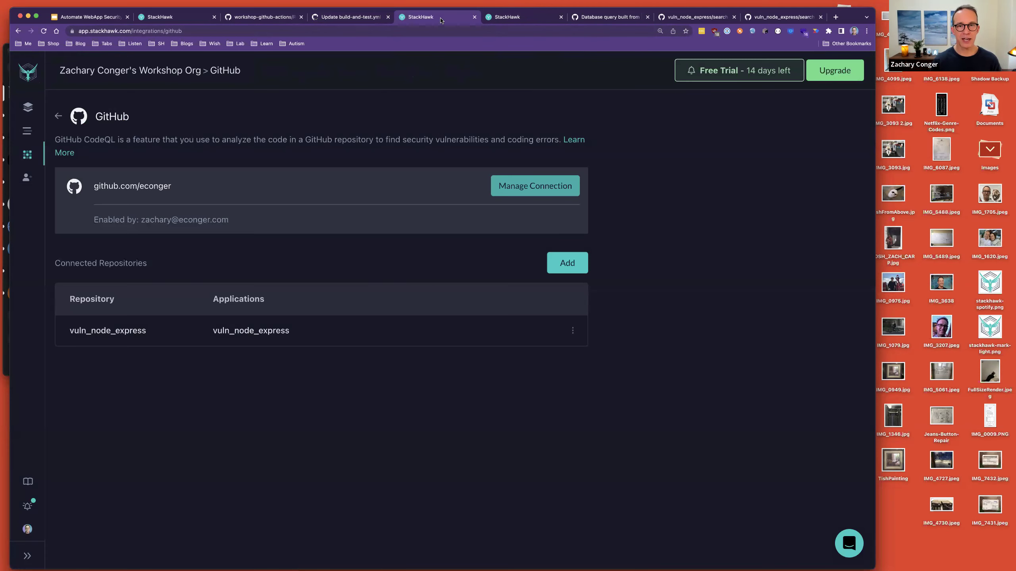
{"action": "left_click", "coordinate": [525, 19]}
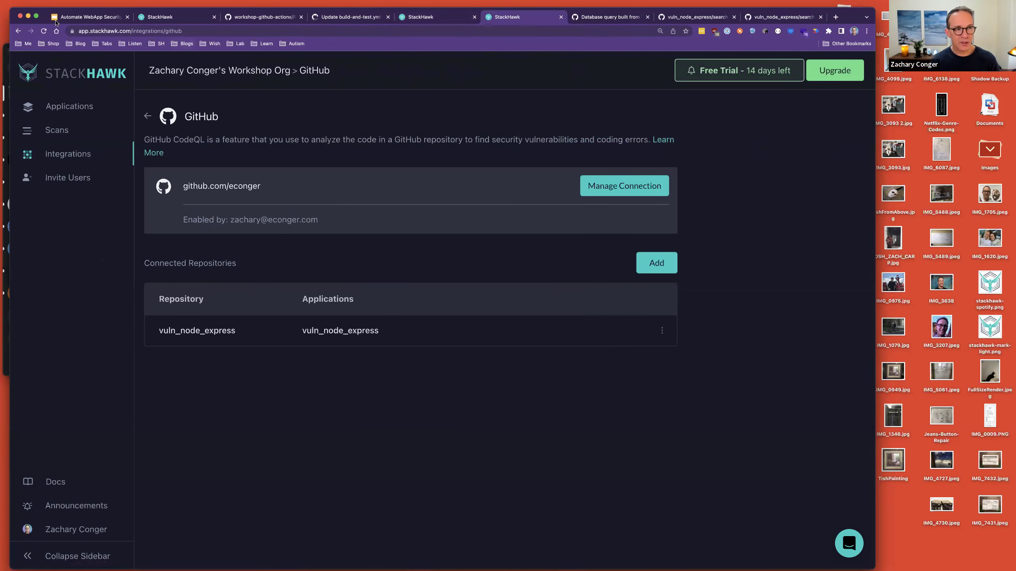
{"action": "left_click_drag", "start_coordinate": [137, 11], "coordinate": [238, 5]}
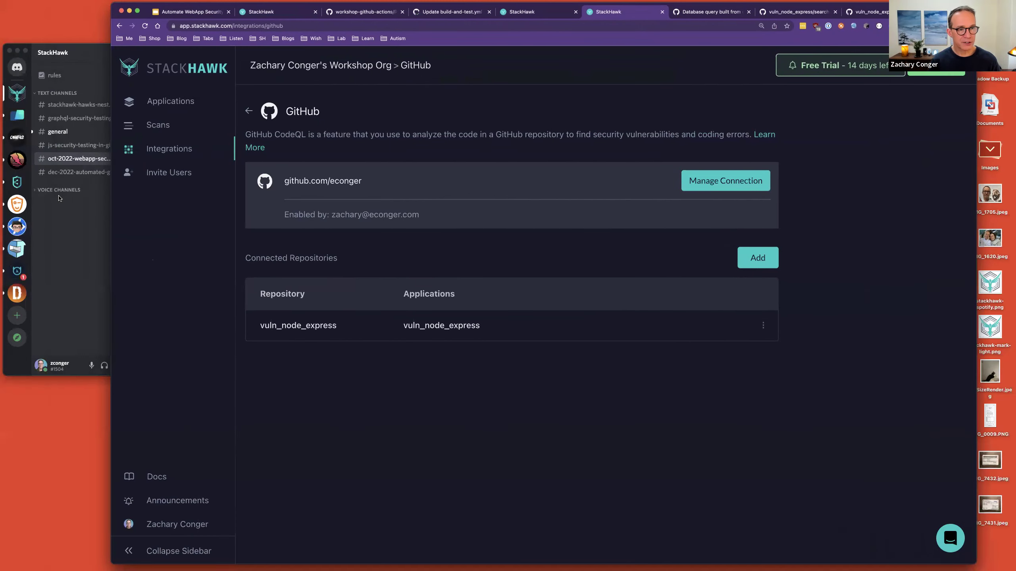
{"action": "left_click", "coordinate": [85, 244]}
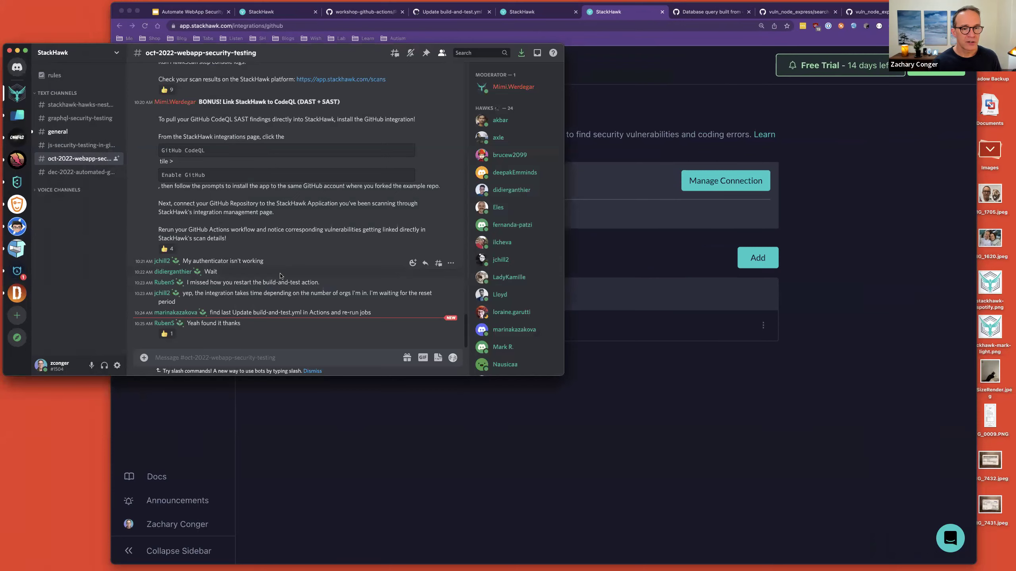
{"action": "left_click", "coordinate": [406, 451]}
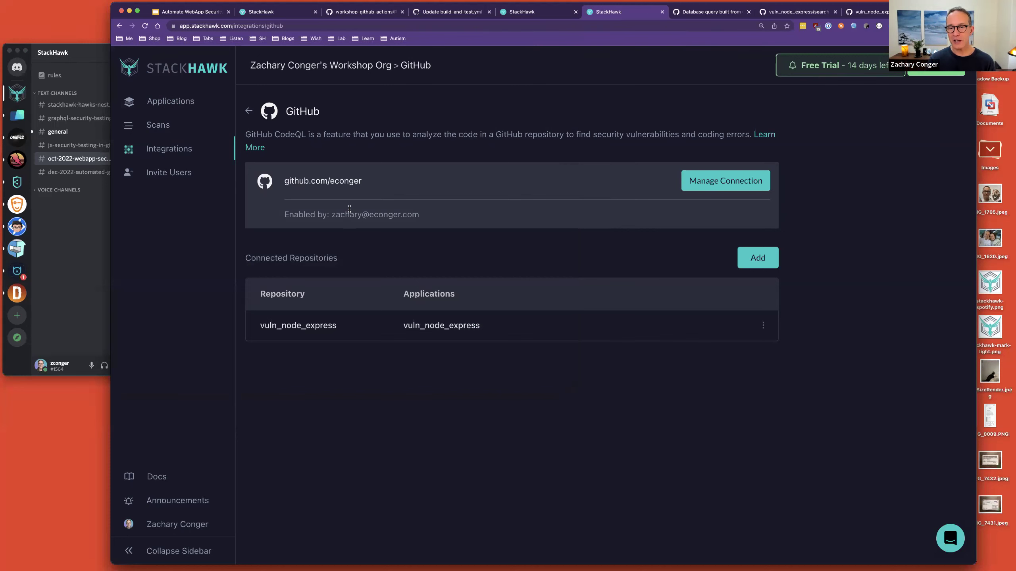
Read the workshop-github-actions README sections on the HawkScan failure threshold, linking StackHawk to CodeQL, and completing the workshop
{"action": "left_click", "coordinate": [362, 11]}
{"action": "scroll", "coordinate": [479, 230], "scroll_direction": "down", "scroll_amount": 4}
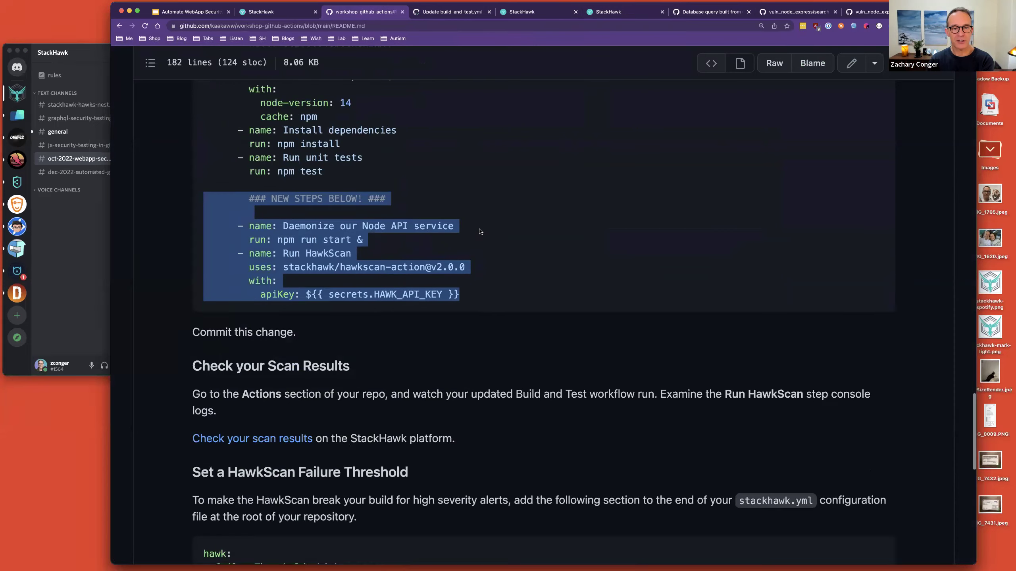
{"action": "scroll", "coordinate": [480, 232], "scroll_direction": "down", "scroll_amount": 1}
{"action": "scroll", "coordinate": [480, 232], "scroll_direction": "down", "scroll_amount": 5}
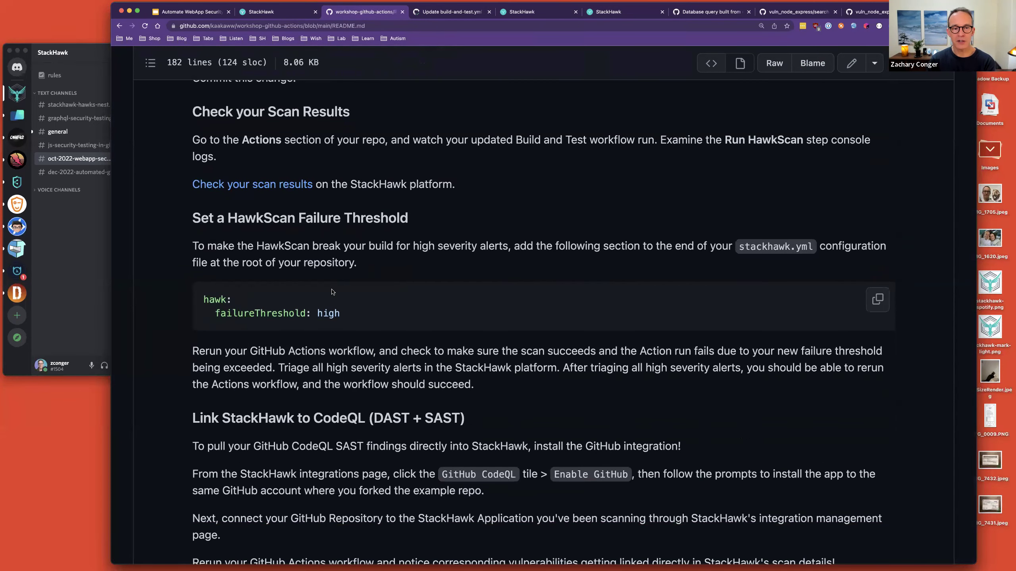
{"action": "scroll", "coordinate": [331, 292], "scroll_direction": "down", "scroll_amount": 5}
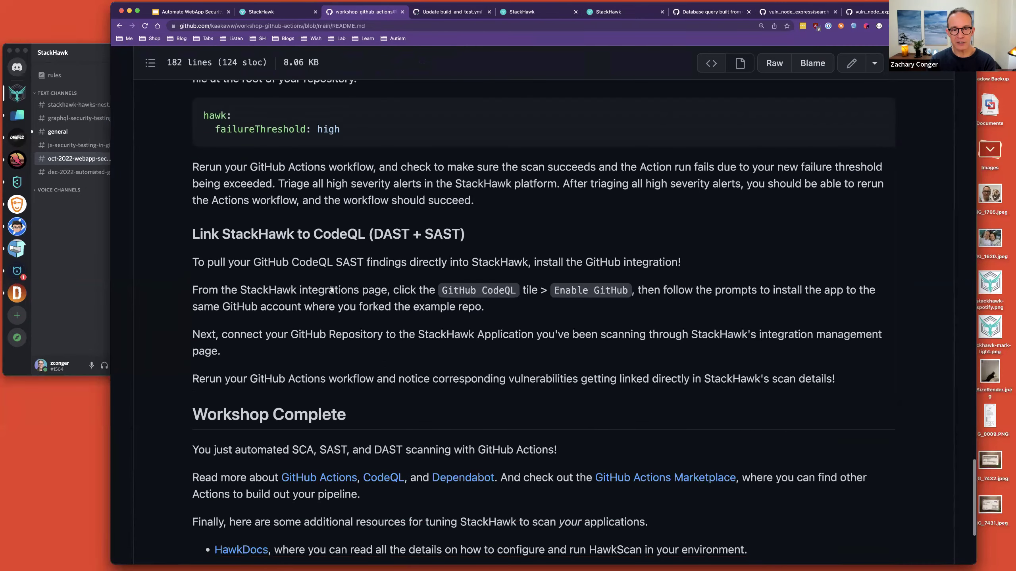
Review the README's Workshop Complete resources and go back over its StackHawk, CodeQL, and Dependabot scanning sections
{"action": "scroll", "coordinate": [331, 292], "scroll_direction": "down", "scroll_amount": 4}
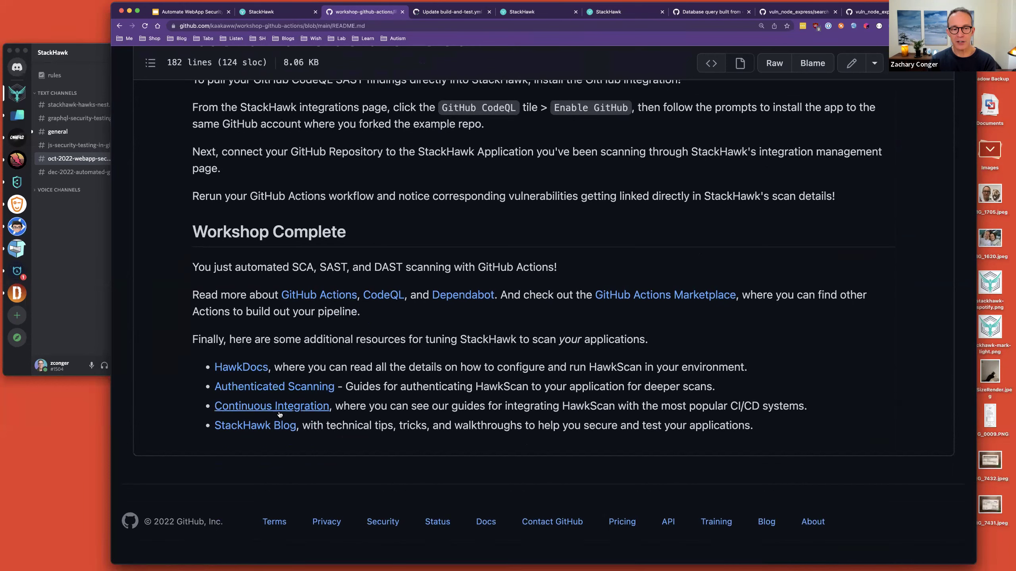
{"action": "scroll", "coordinate": [279, 429], "scroll_direction": "up", "scroll_amount": 3}
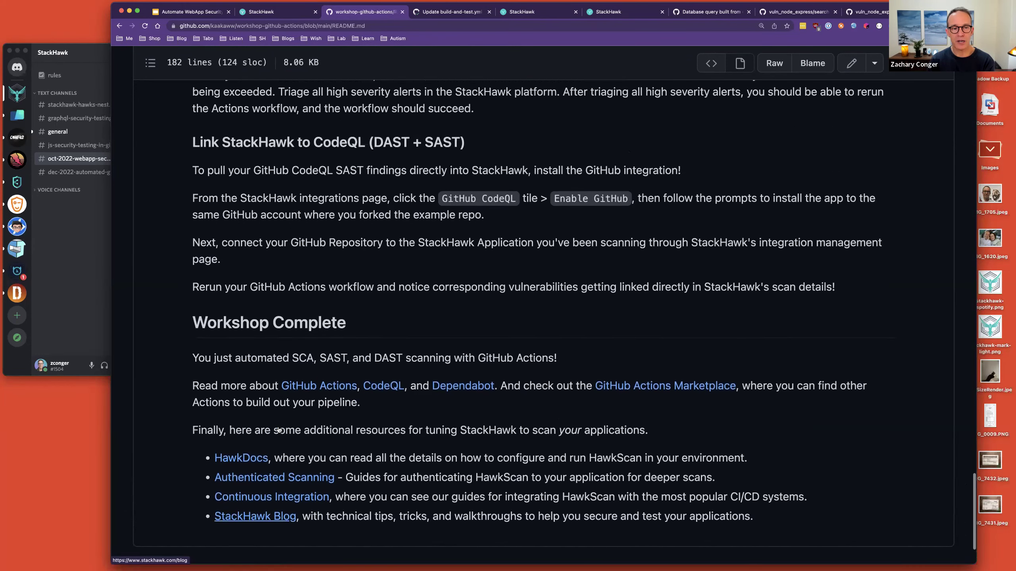
{"action": "scroll", "coordinate": [278, 430], "scroll_direction": "up", "scroll_amount": 1}
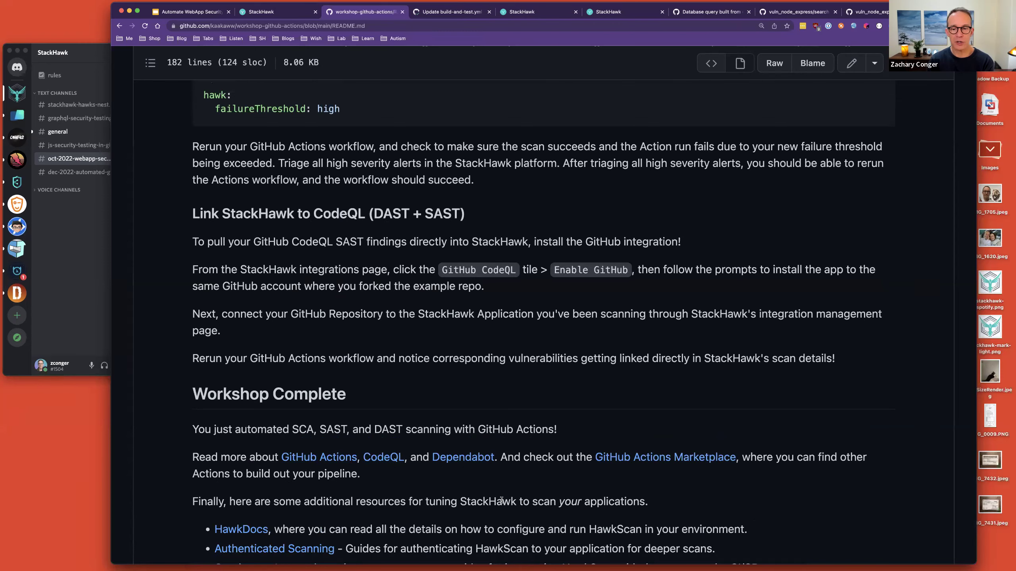
{"action": "scroll", "coordinate": [501, 500], "scroll_direction": "up", "scroll_amount": 8}
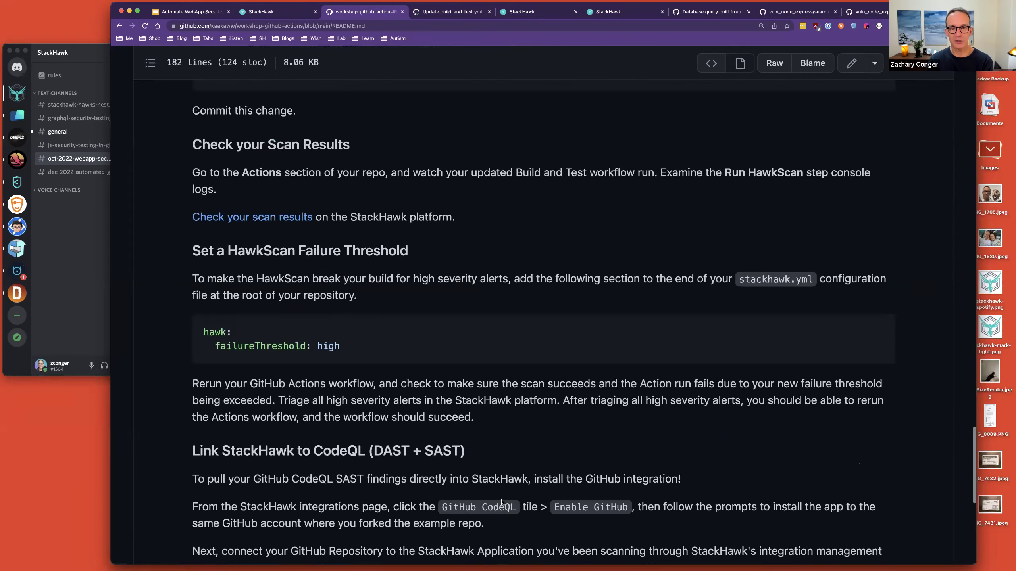
{"action": "scroll", "coordinate": [503, 501], "scroll_direction": "up", "scroll_amount": 15}
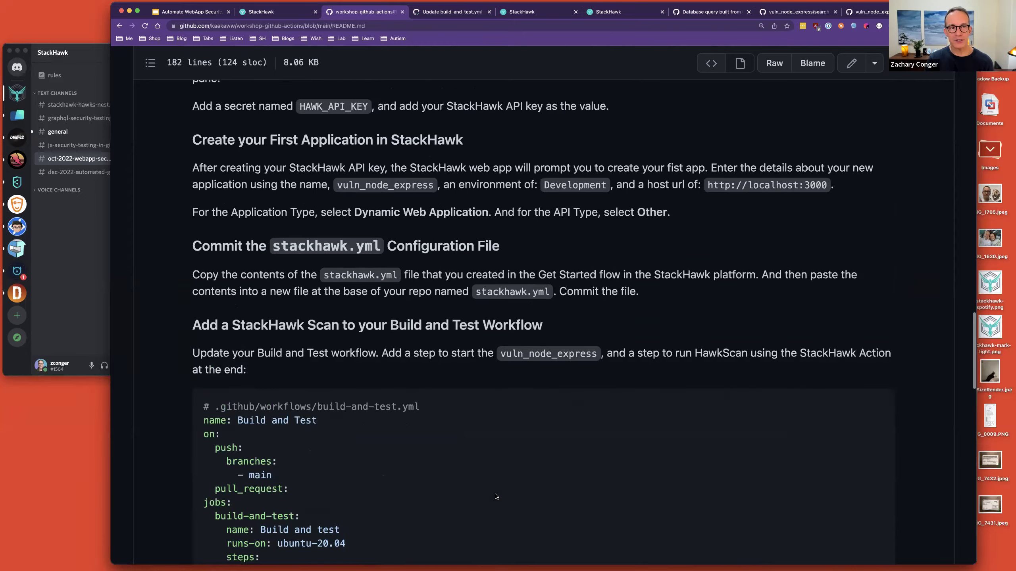
{"action": "scroll", "coordinate": [490, 483], "scroll_direction": "up", "scroll_amount": 10}
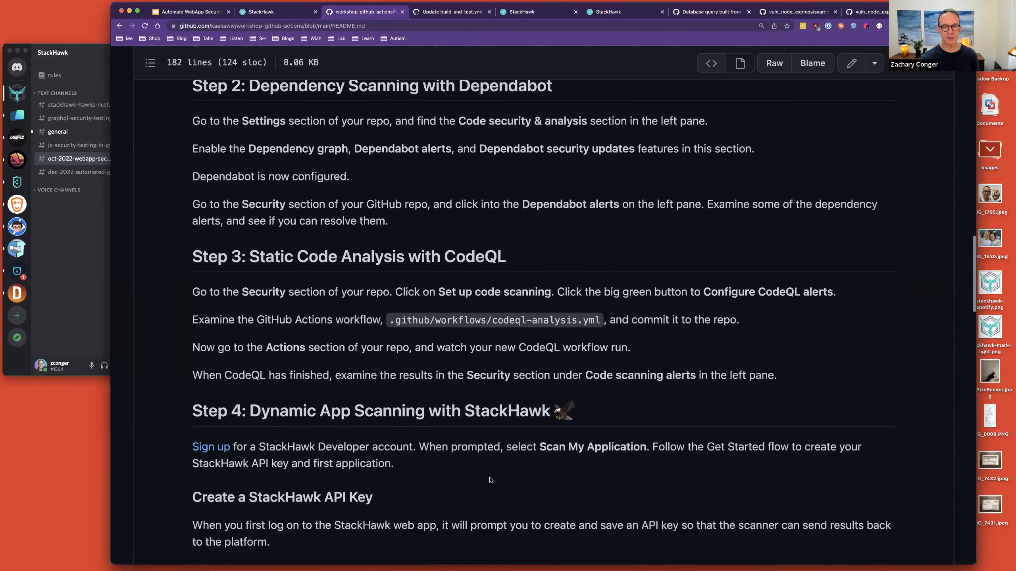
{"action": "scroll", "coordinate": [491, 480], "scroll_direction": "up", "scroll_amount": 3}
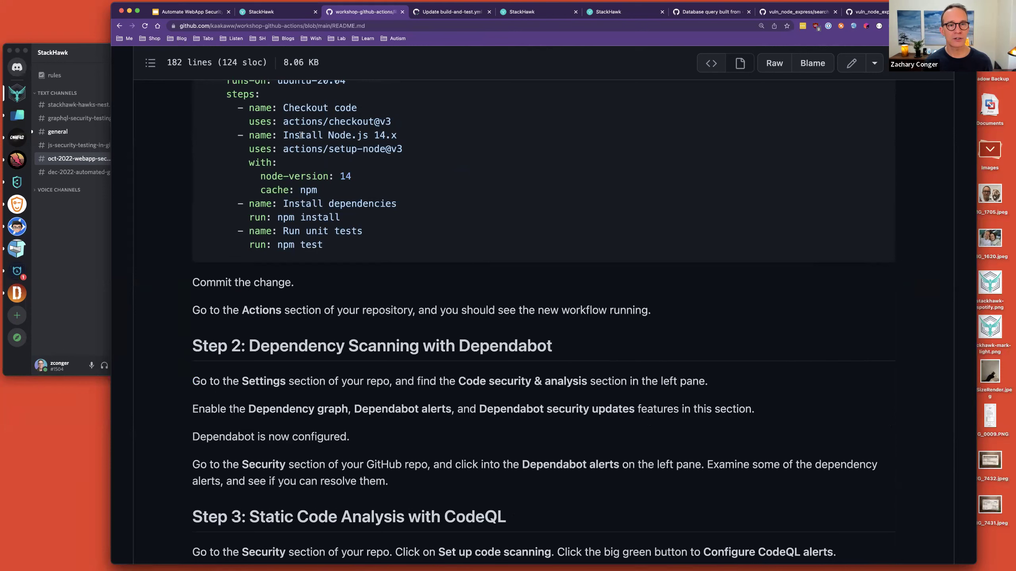
Switch to the workshop presentation in Google Slides and advance from the SAST + DAST slide to Next Steps
{"action": "left_click", "coordinate": [280, 12]}
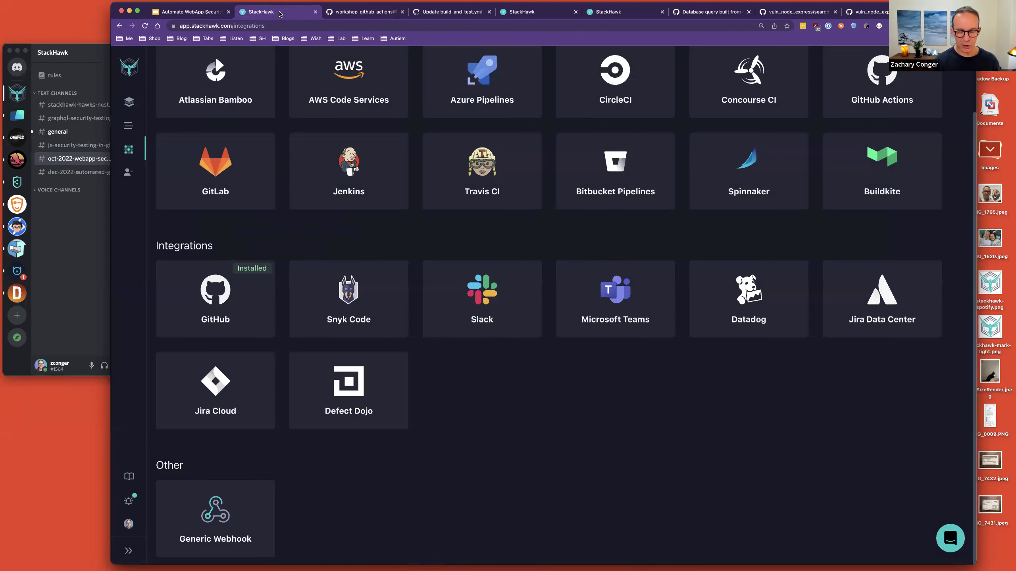
{"action": "key", "text": "ctrl+shift+Tab"}
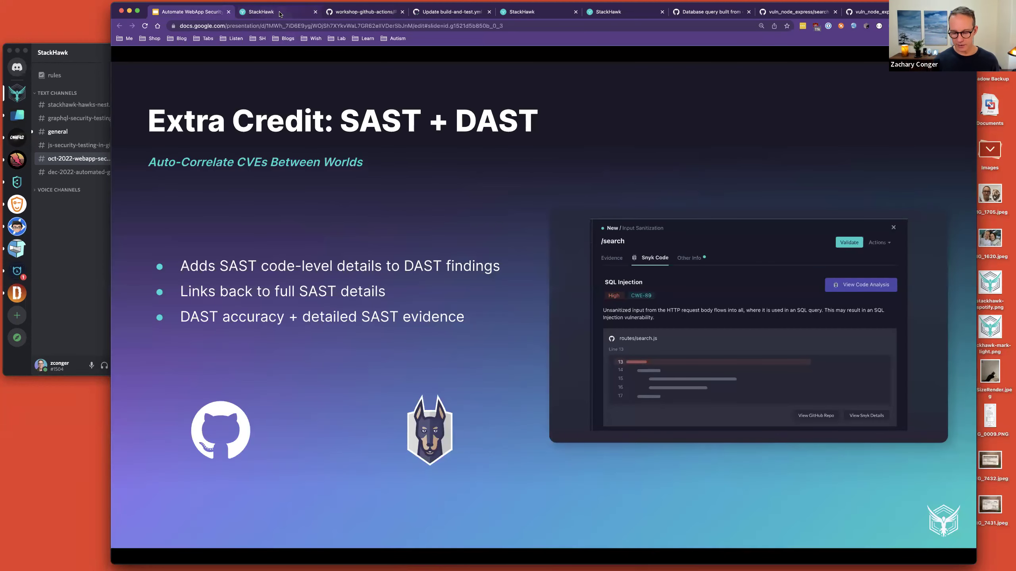
{"action": "key", "text": "Right"}
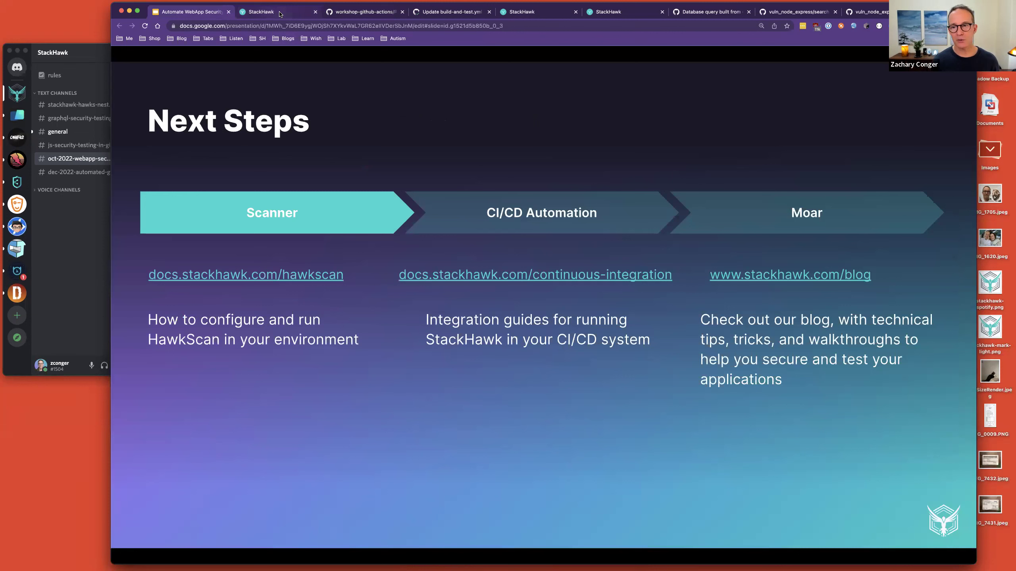